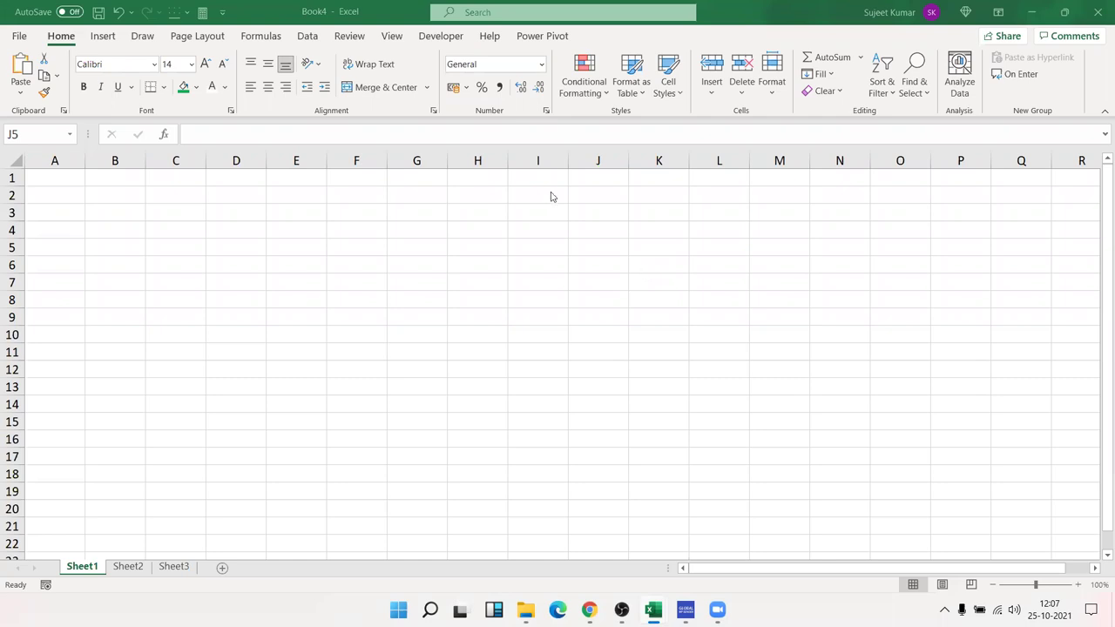
- Enter the Name header in A1 and AutoFill nine sample names down to A10
{"action": "key", "text": "F2"}
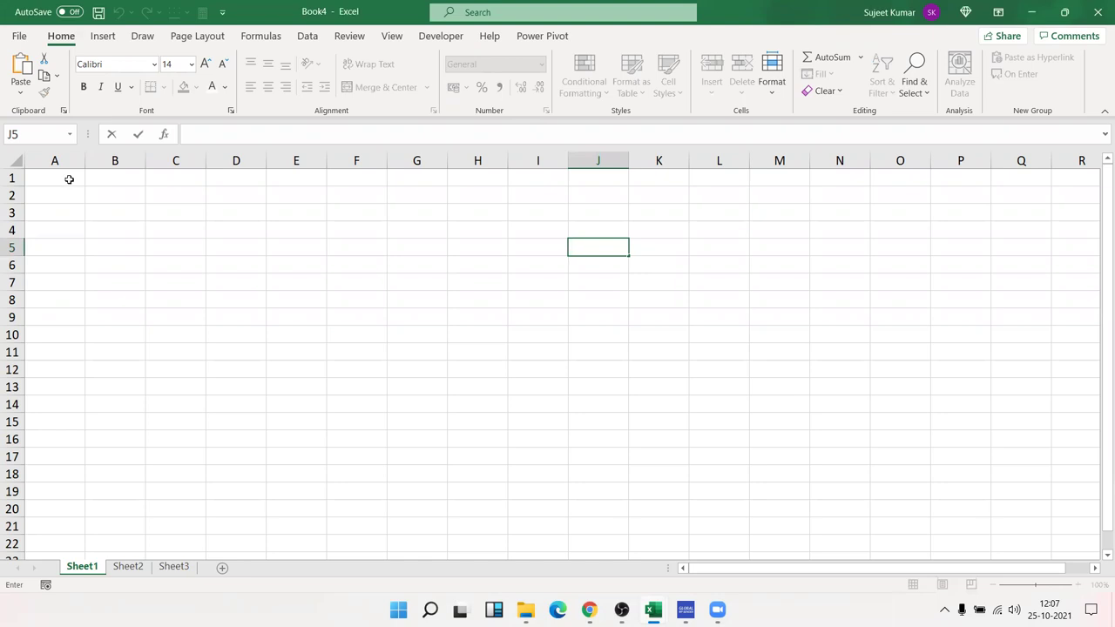
{"action": "left_click", "coordinate": [69, 179]}
{"action": "type", "text": "Name"}
{"action": "key", "text": "Return"}
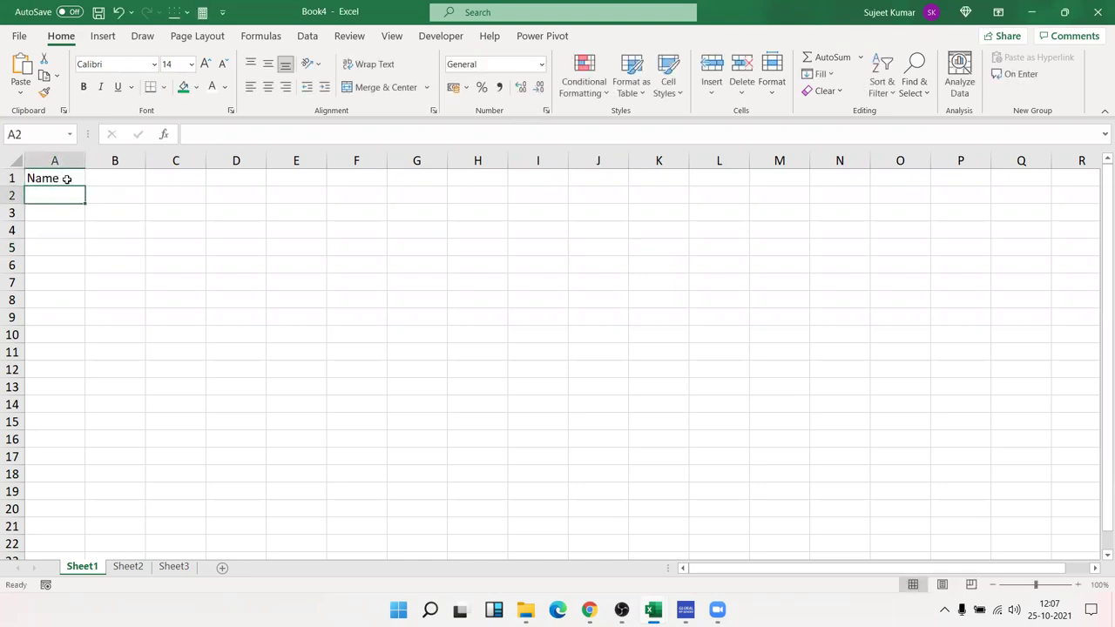
{"action": "type", "text": "Puja"}
{"action": "left_click", "coordinate": [73, 230]}
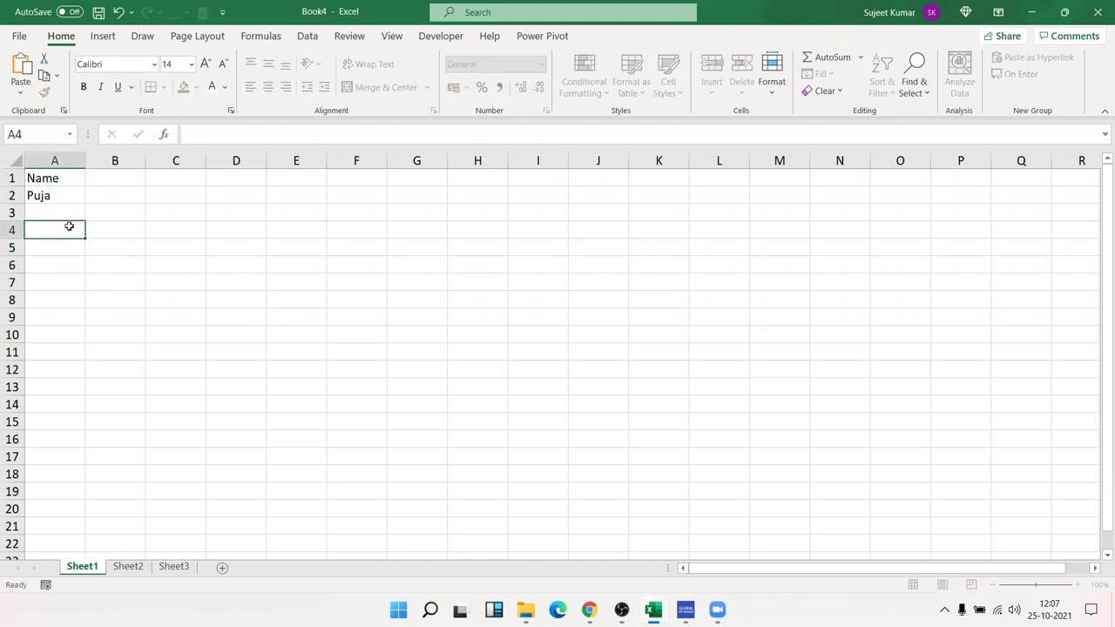
{"action": "left_click", "coordinate": [69, 195]}
{"action": "left_click_drag", "start_coordinate": [83, 264], "coordinate": [83, 340]}
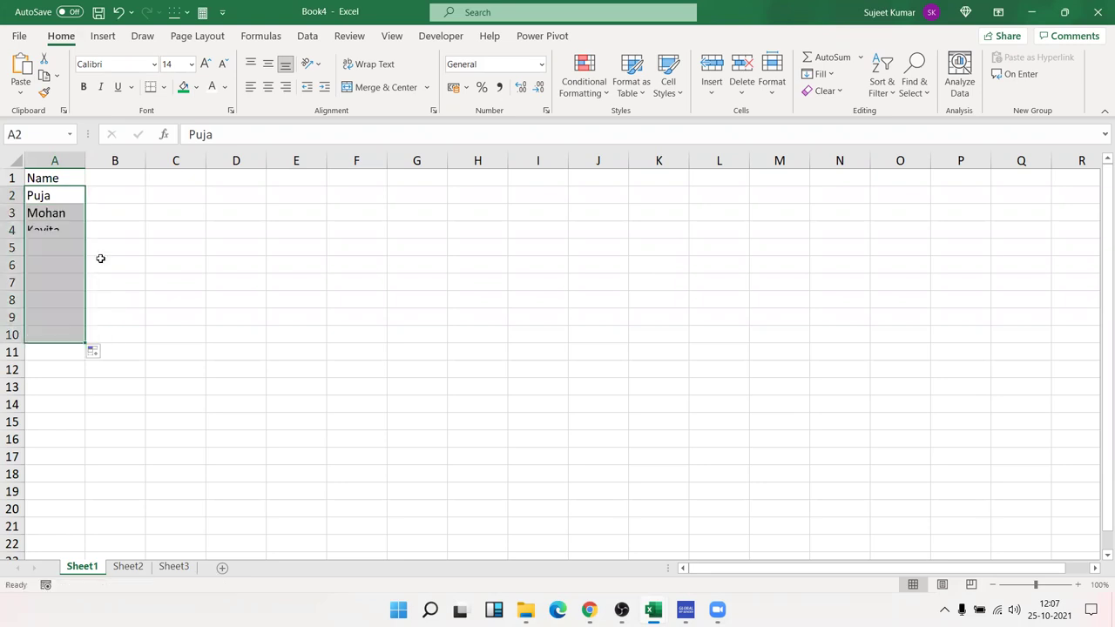
- Enter JAN in B1 and fill the month headers across to MAY in F1
{"action": "left_click", "coordinate": [116, 185]}
{"action": "type", "text": "JAN"}
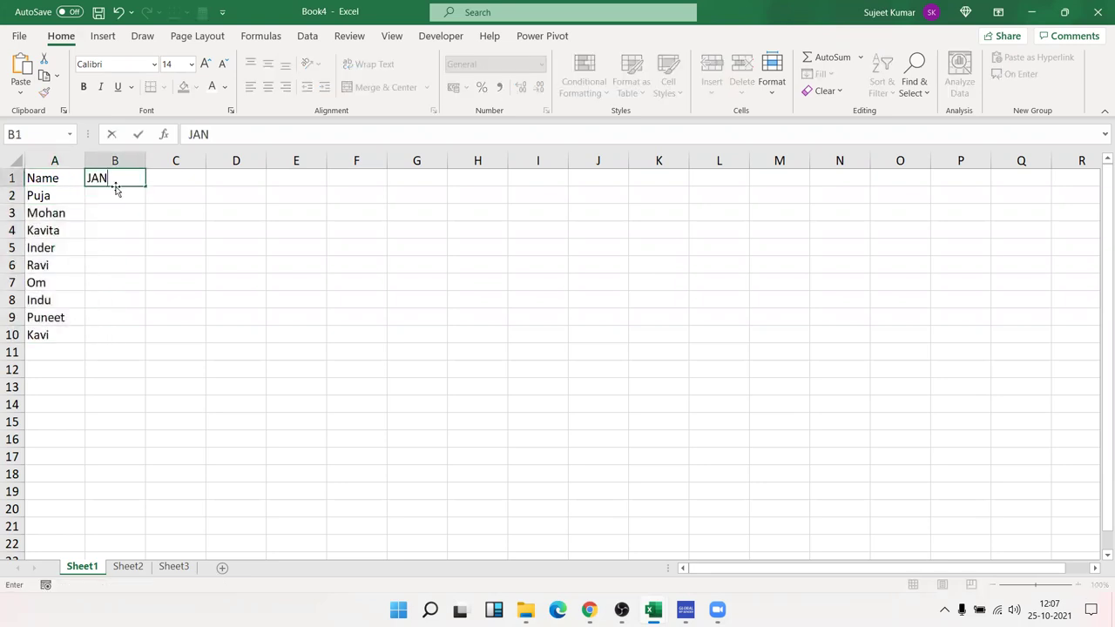
{"action": "left_click", "coordinate": [155, 180]}
{"action": "left_click", "coordinate": [142, 184]}
{"action": "left_click_drag", "start_coordinate": [142, 185], "coordinate": [381, 184]}
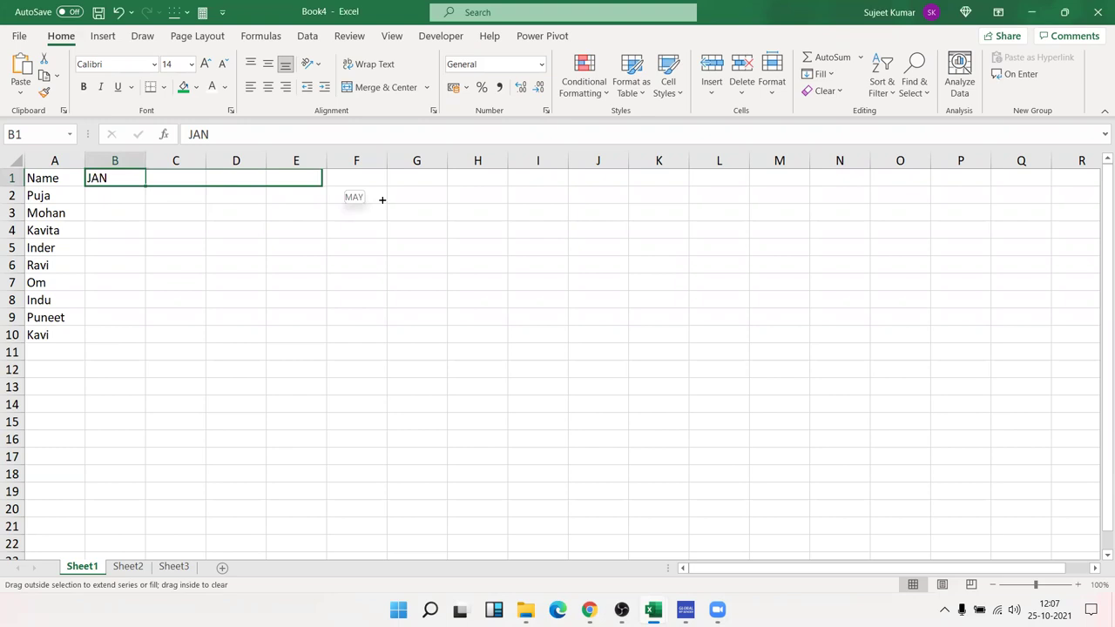
{"action": "left_click", "coordinate": [113, 195]}
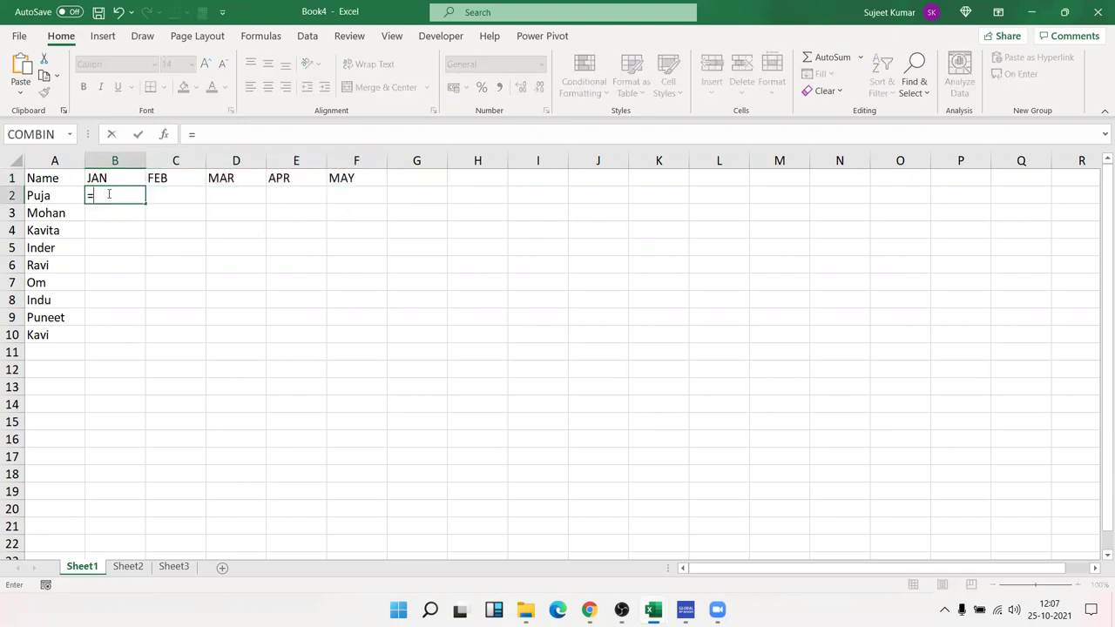
- Enter =RANDBETWEEN(10,90) in B2 and fill it across B2:F10
{"action": "type", "text": "=ran"}
{"action": "key", "text": "Down"}
{"action": "key", "text": "Down"}
{"action": "key", "text": "Tab"}
{"action": "type", "text": "10,90"}
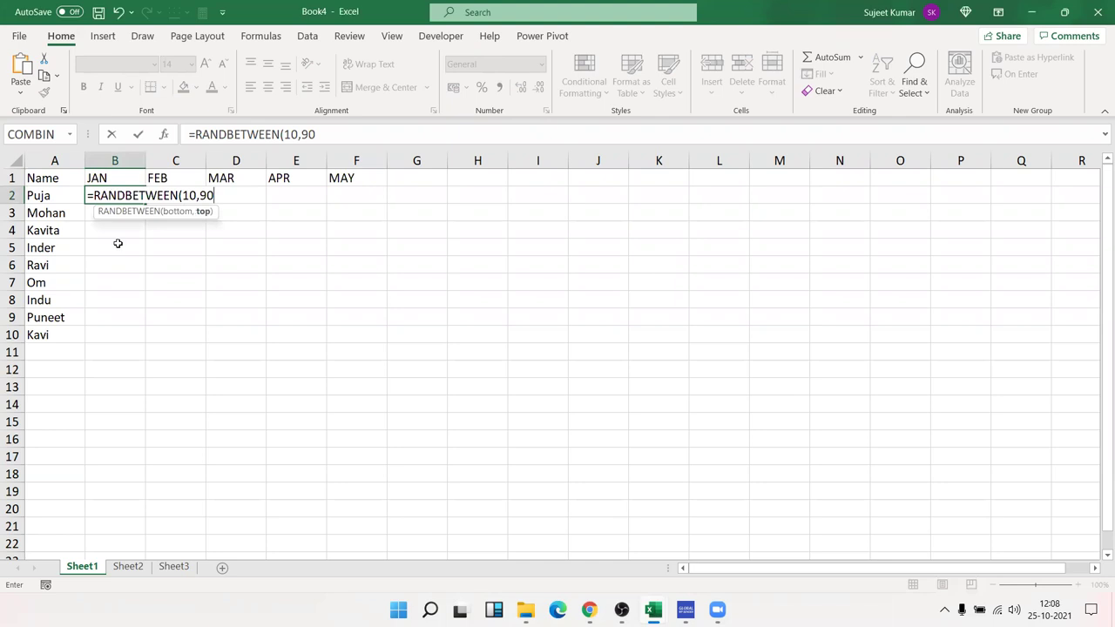
{"action": "key", "text": "Return"}
{"action": "mouse_move", "coordinate": [110, 195]}
{"action": "left_mouse_down"}
{"action": "mouse_move", "coordinate": [242, 292]}
{"action": "mouse_move", "coordinate": [330, 330]}
{"action": "left_mouse_up"}
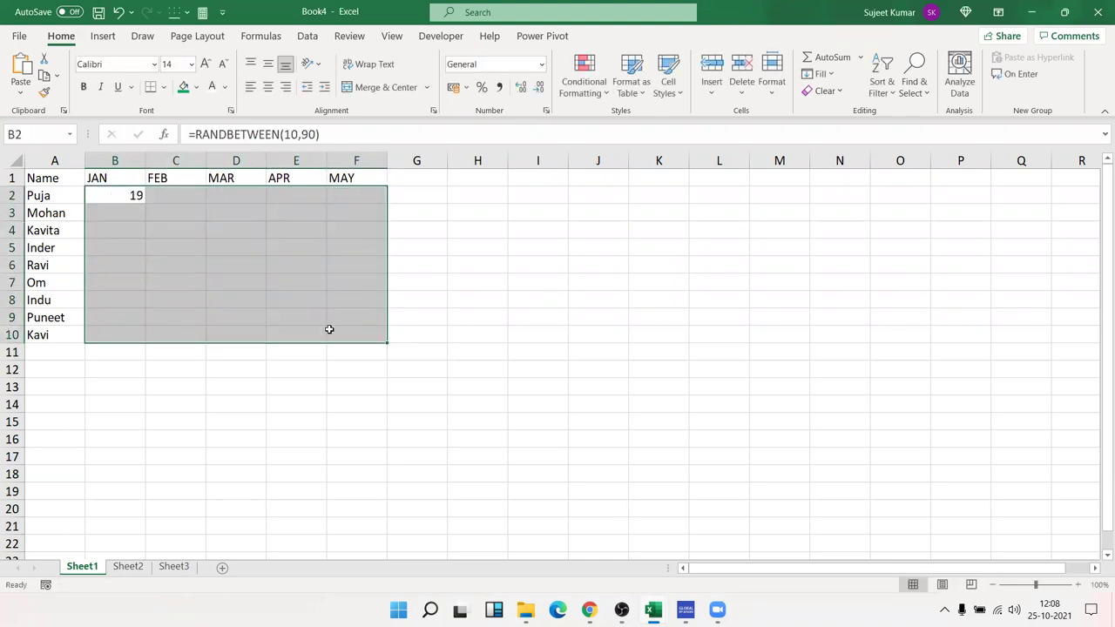
{"action": "key", "text": "F2"}
{"action": "key", "text": "ctrl+Return"}
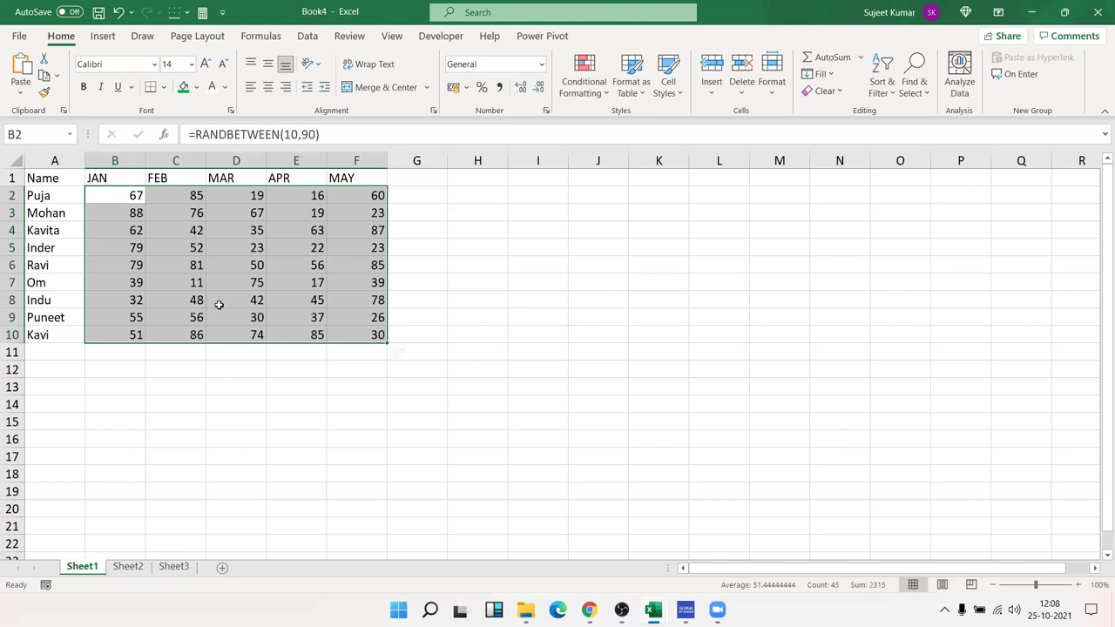
- Convert the random numbers in B2:F10 to fixed values with Paste Values
{"action": "key", "text": "ctrl+c"}
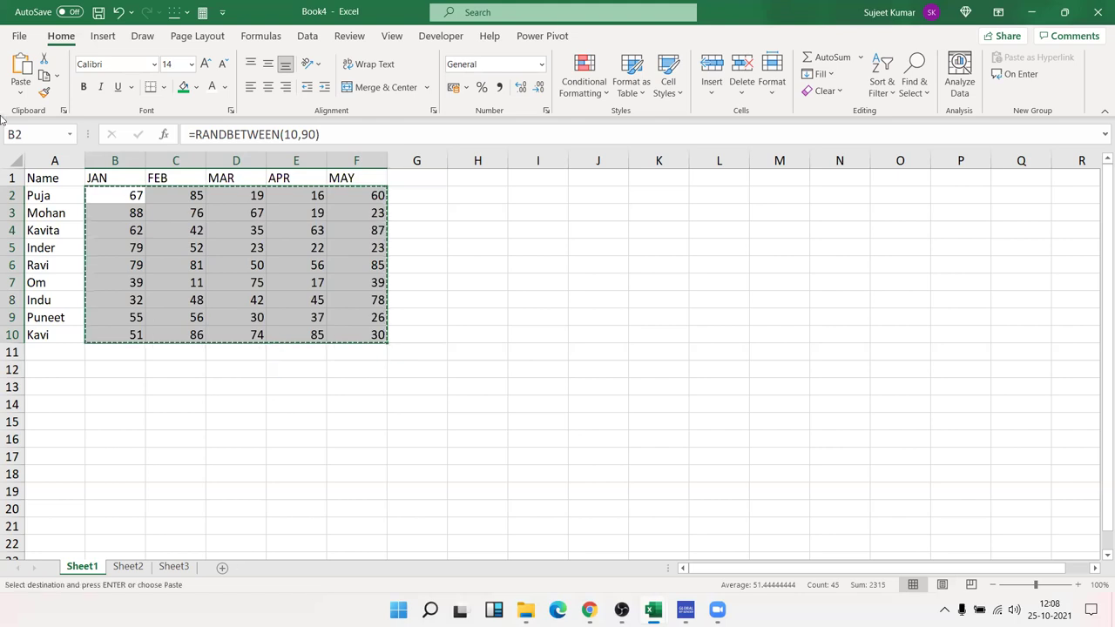
{"action": "left_click", "coordinate": [19, 96]}
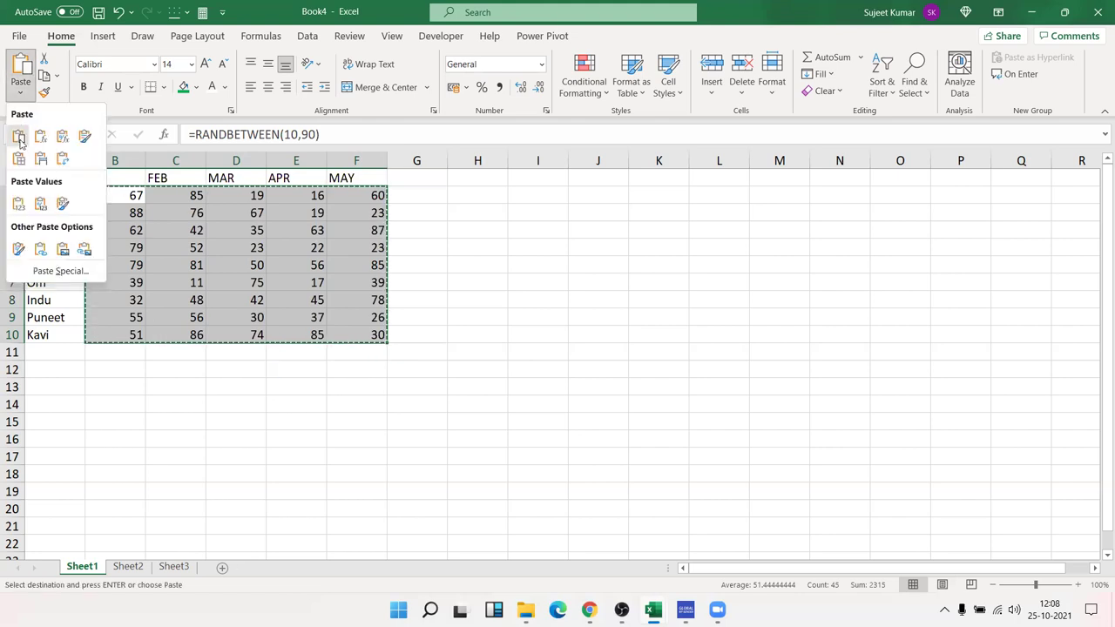
{"action": "left_click", "coordinate": [19, 204]}
{"action": "left_click", "coordinate": [633, 213]}
{"action": "left_click", "coordinate": [647, 194]}
{"action": "left_click", "coordinate": [657, 179]}
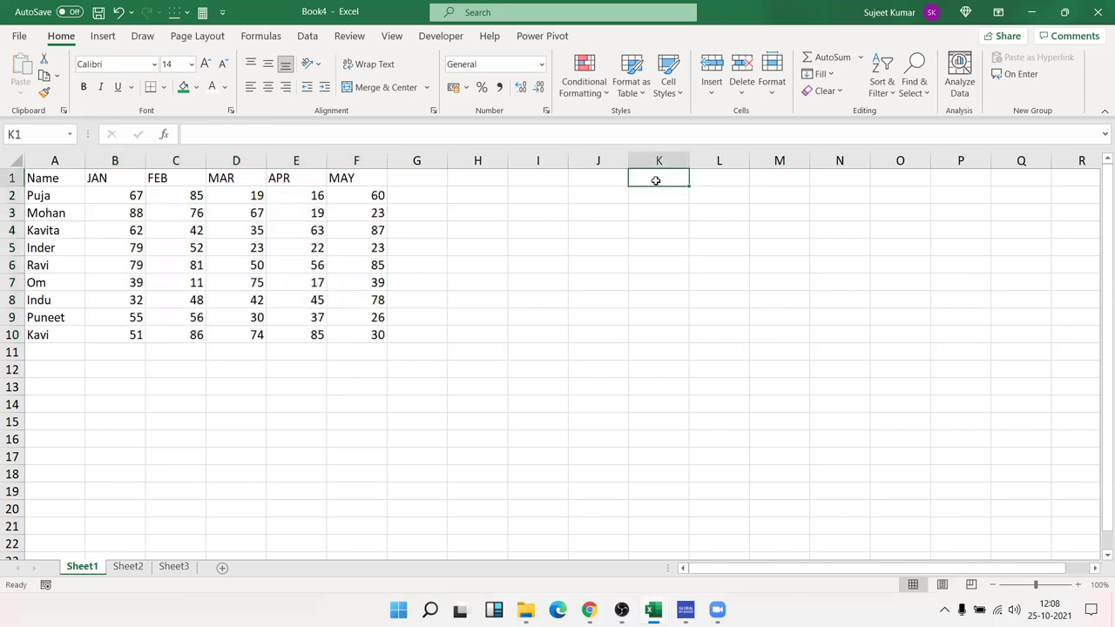
- Enter =A1 in K1 and fill it across to column N and down to row 10
{"action": "type", "text": "="}
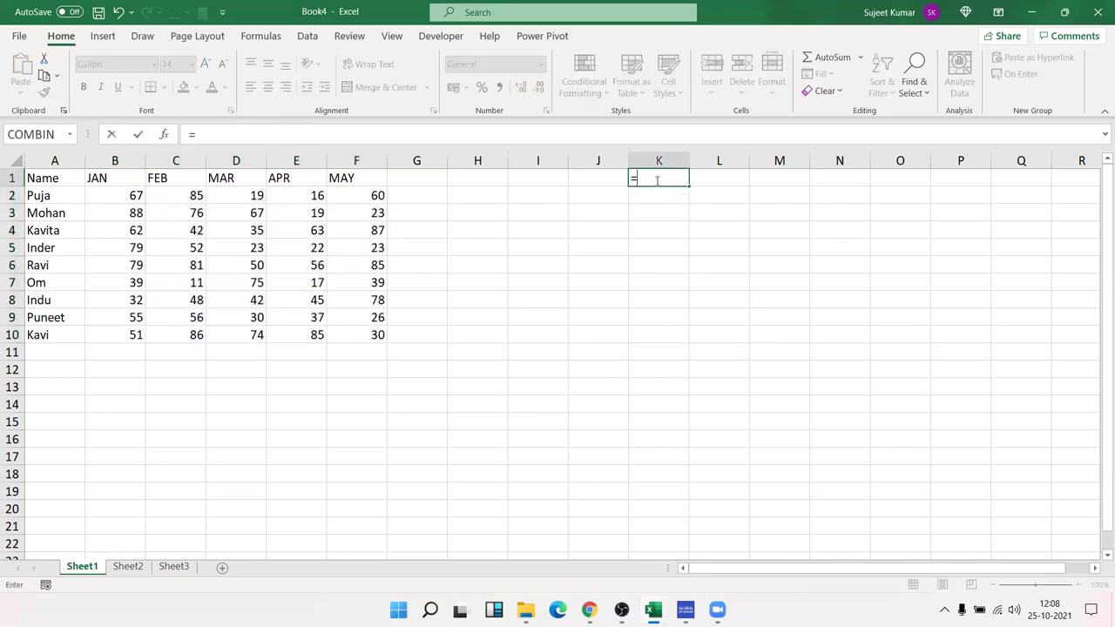
{"action": "left_click", "coordinate": [45, 179]}
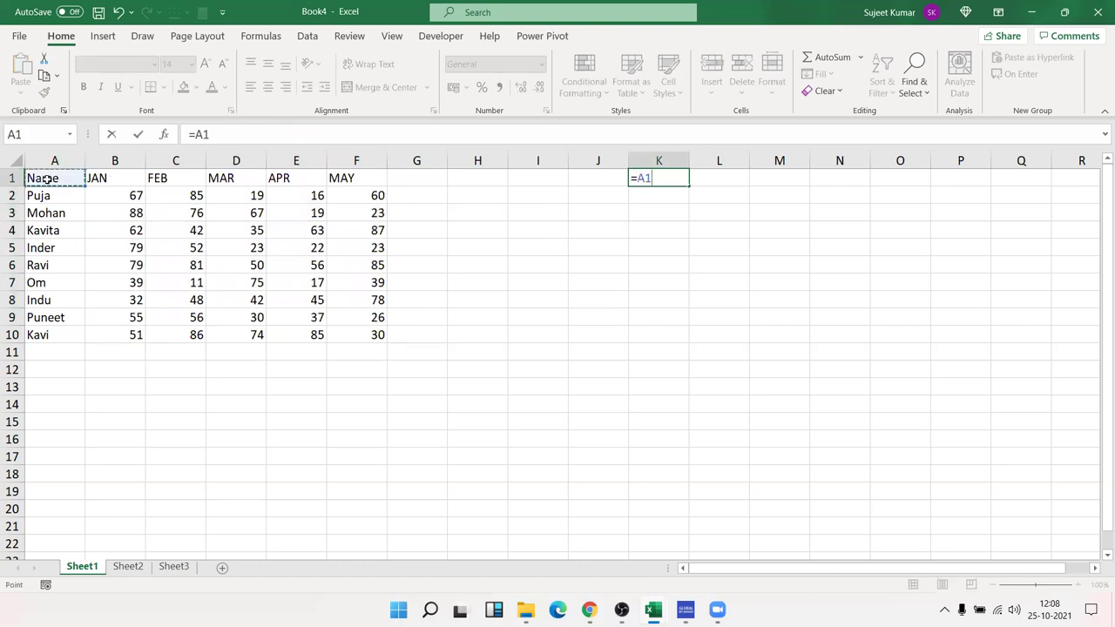
{"action": "key", "text": "Return"}
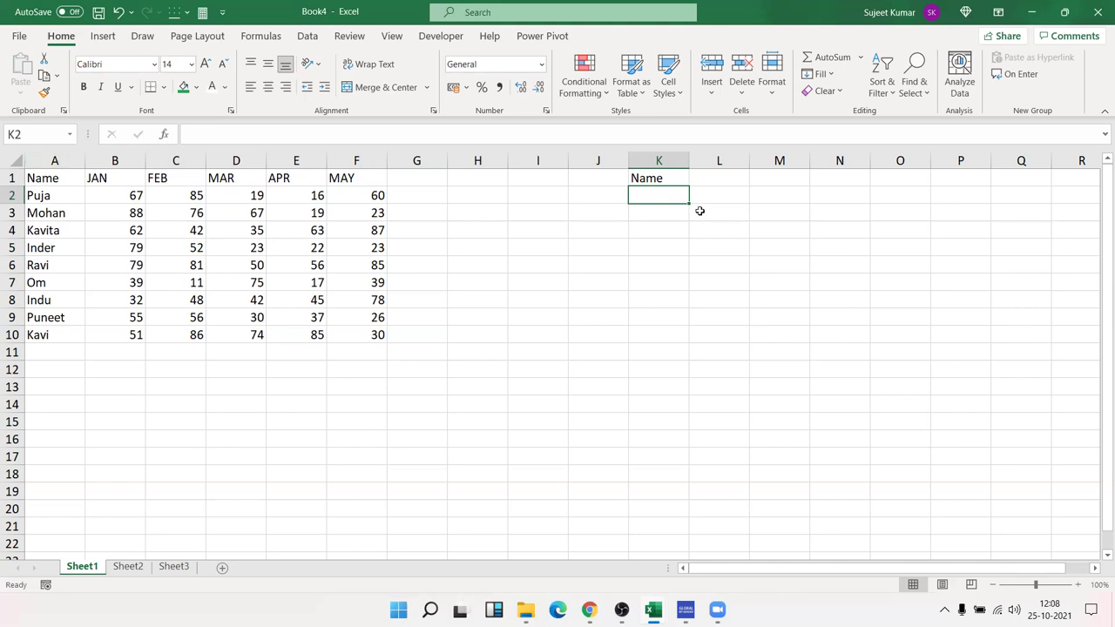
{"action": "left_click", "coordinate": [672, 179]}
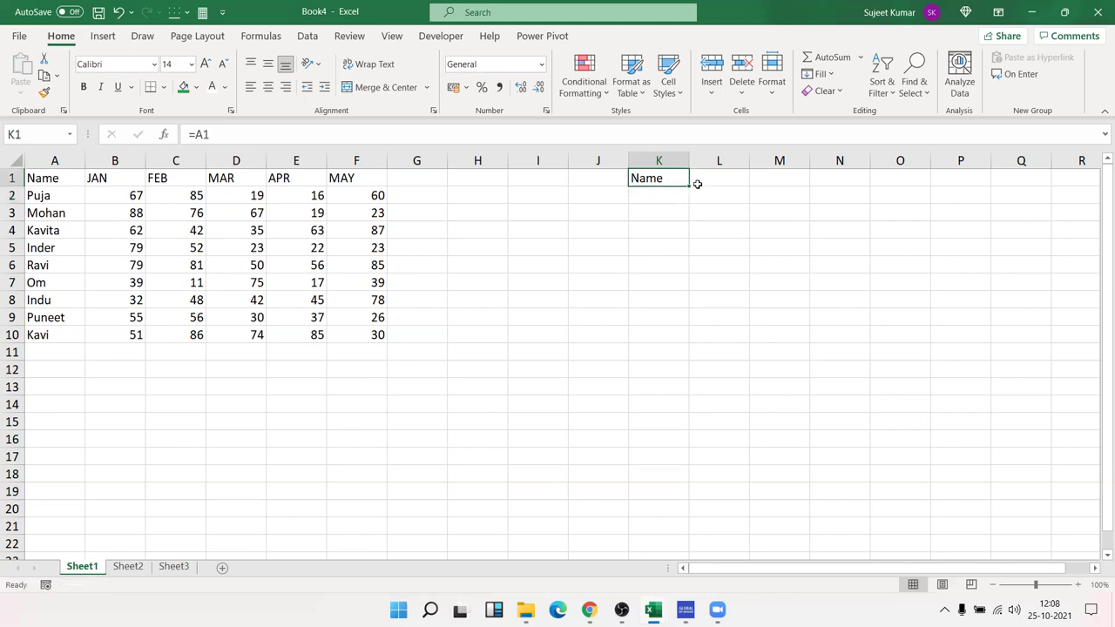
{"action": "mouse_move", "coordinate": [689, 186]}
{"action": "left_mouse_down"}
{"action": "mouse_move", "coordinate": [869, 186]}
{"action": "mouse_move", "coordinate": [893, 344]}
{"action": "left_mouse_up"}
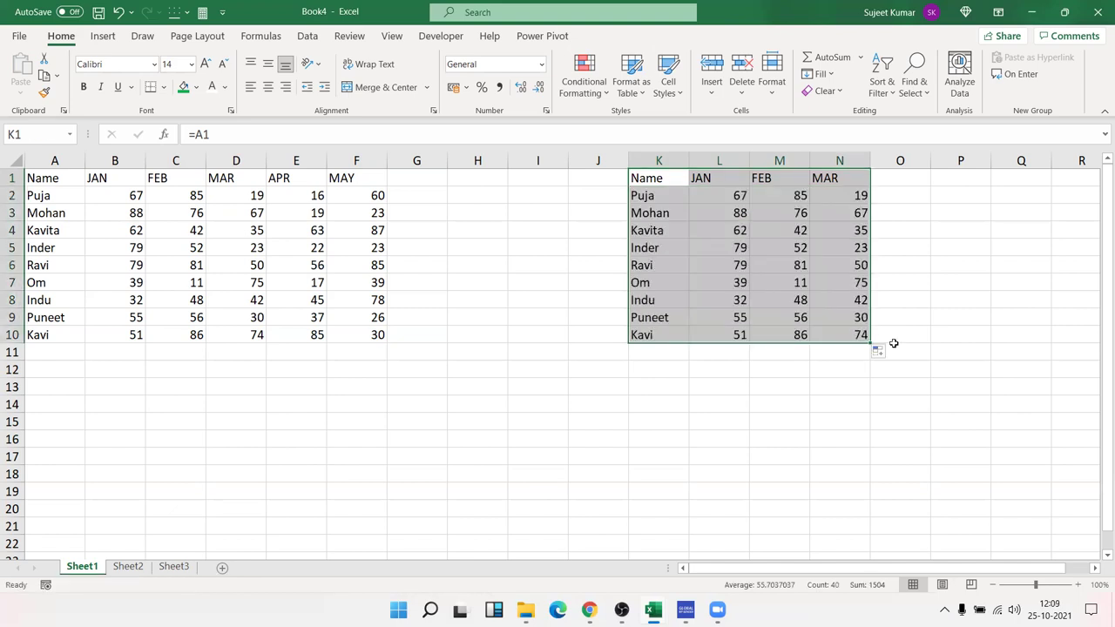
{"action": "left_click", "coordinate": [110, 195]}
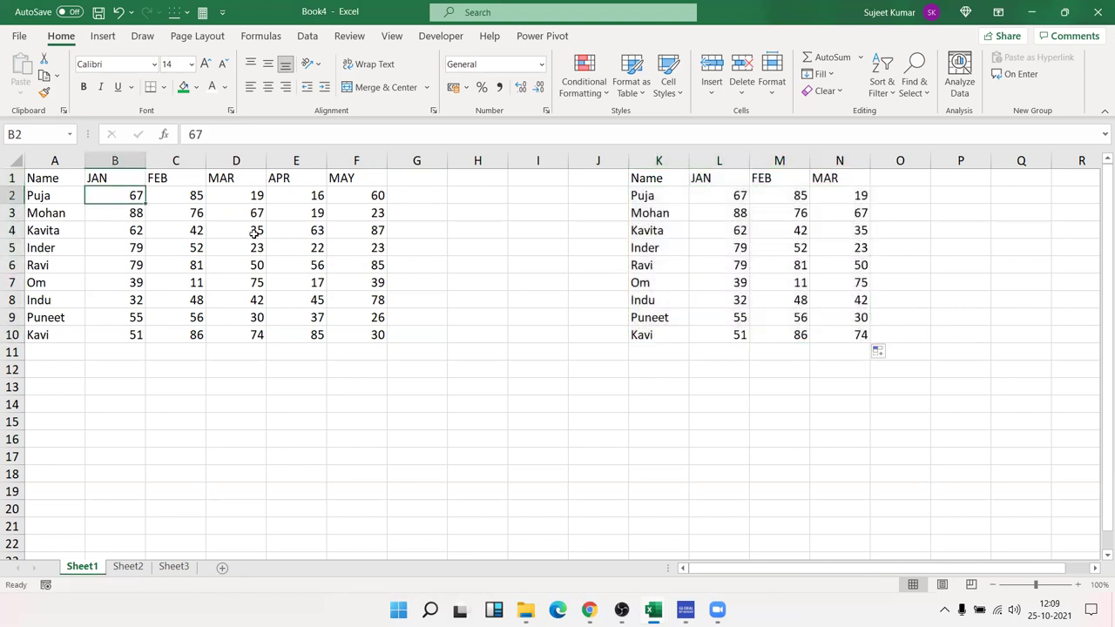
- Change B2's JAN value to 50, then to 90, so the linked L2 updates to match
{"action": "type", "text": "50"}
{"action": "key", "text": "Return"}
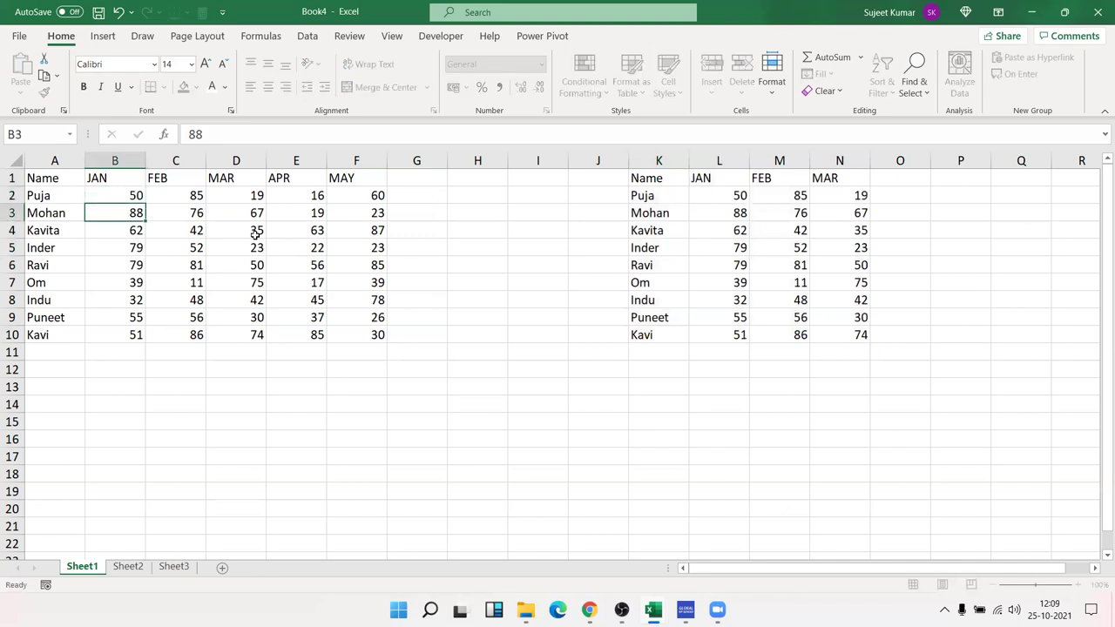
{"action": "key", "text": "Up"}
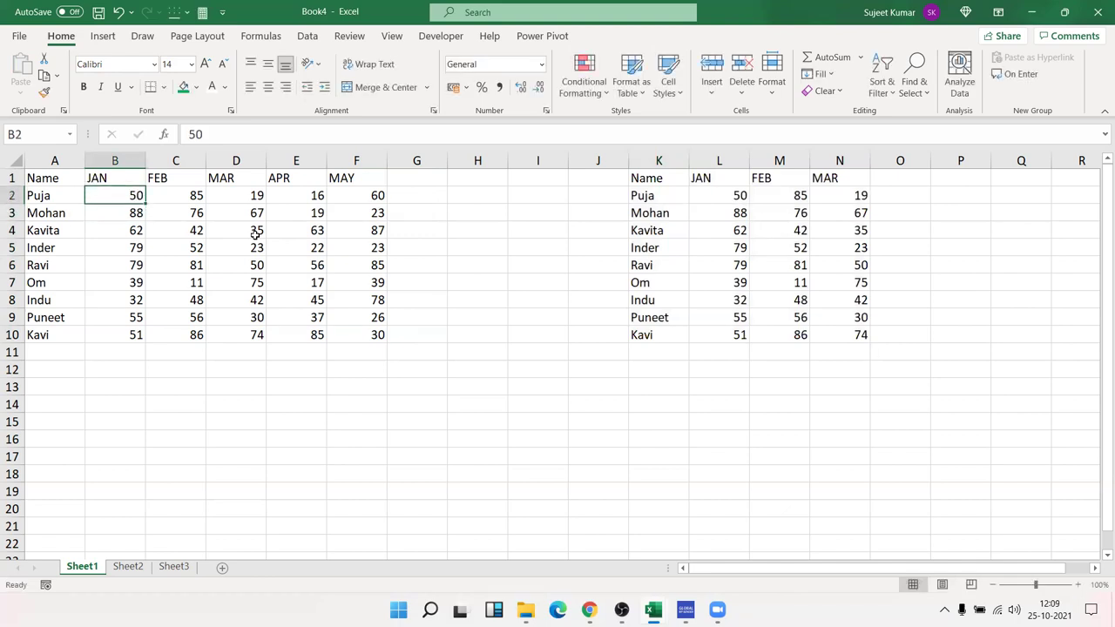
{"action": "type", "text": "90"}
{"action": "key", "text": "Return"}
{"action": "key", "text": "Up"}
- Copy table rows 2 and 4–7 and paste them as linked cells at K14
{"action": "left_click_drag", "start_coordinate": [38, 199], "coordinate": [346, 200]}
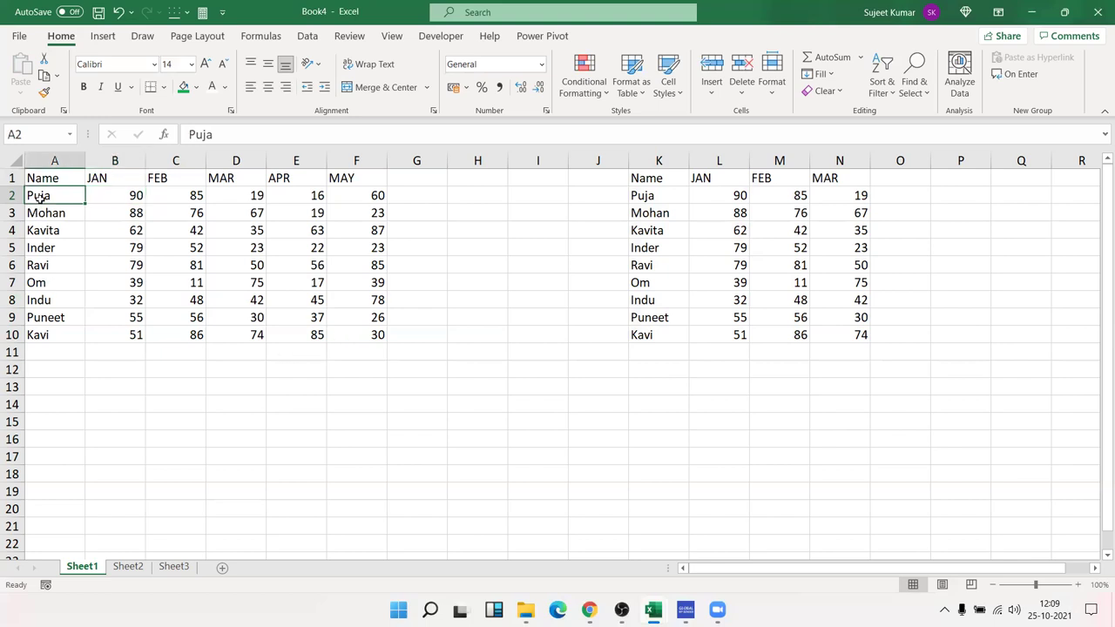
{"action": "left_click_drag", "start_coordinate": [40, 283], "coordinate": [380, 291]}
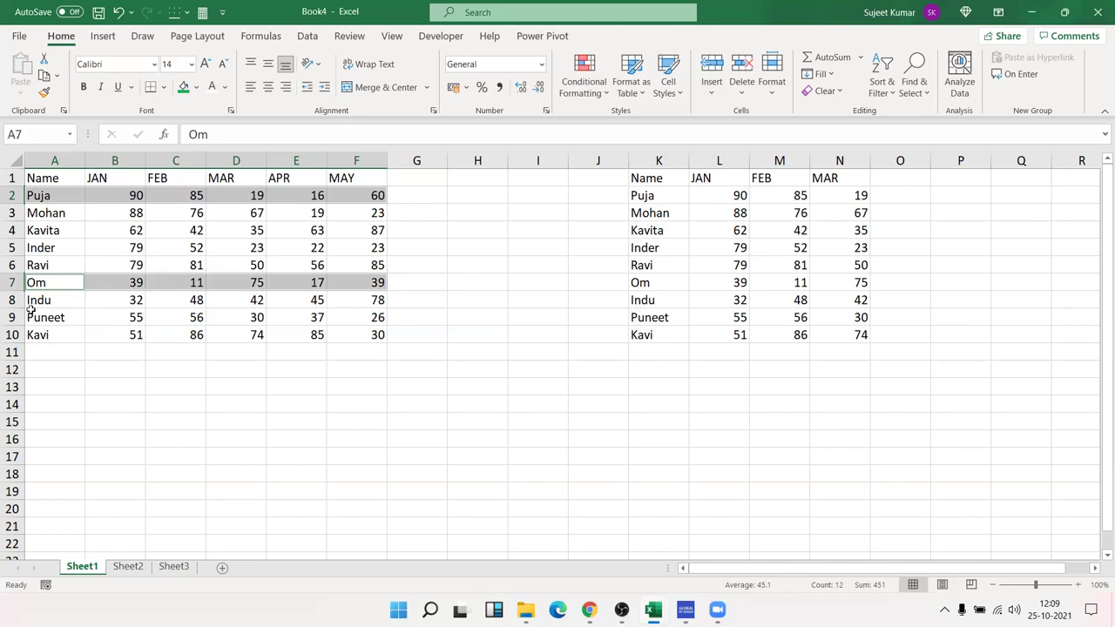
{"action": "left_click", "coordinate": [41, 230], "text": "ctrl"}
{"action": "left_click_drag", "start_coordinate": [41, 227], "coordinate": [341, 261]}
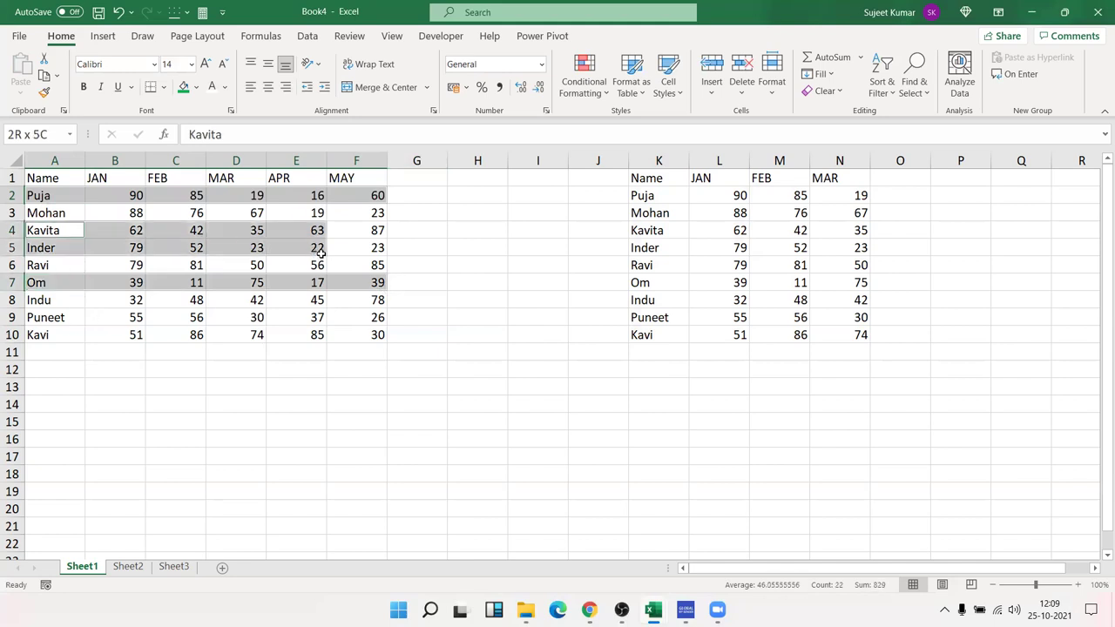
{"action": "key", "text": "ctrl+c"}
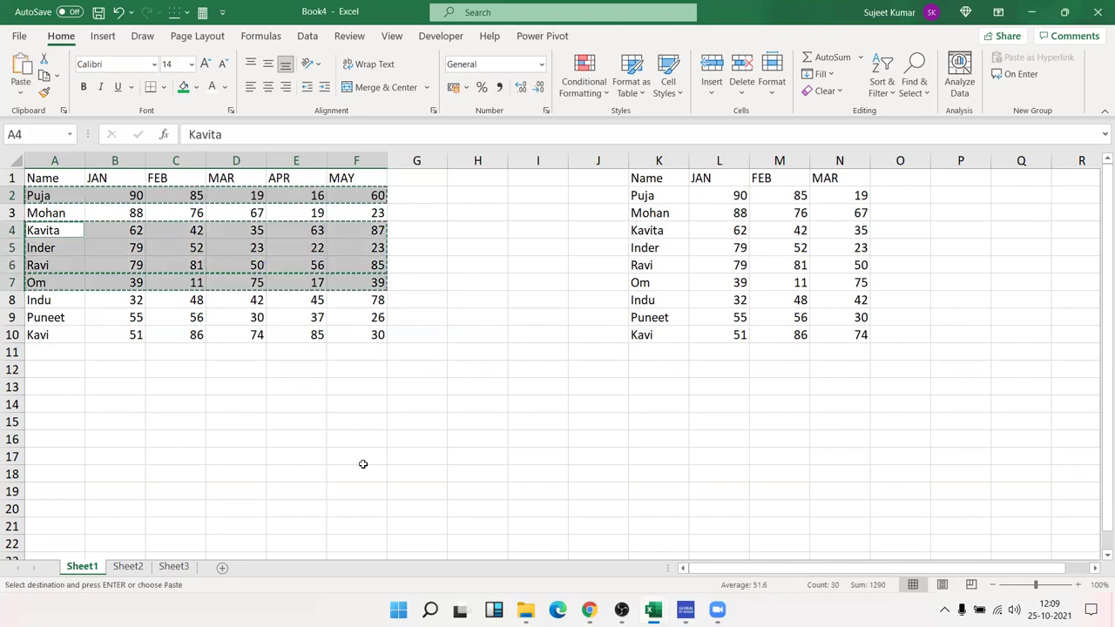
{"action": "right_click", "coordinate": [643, 406]}
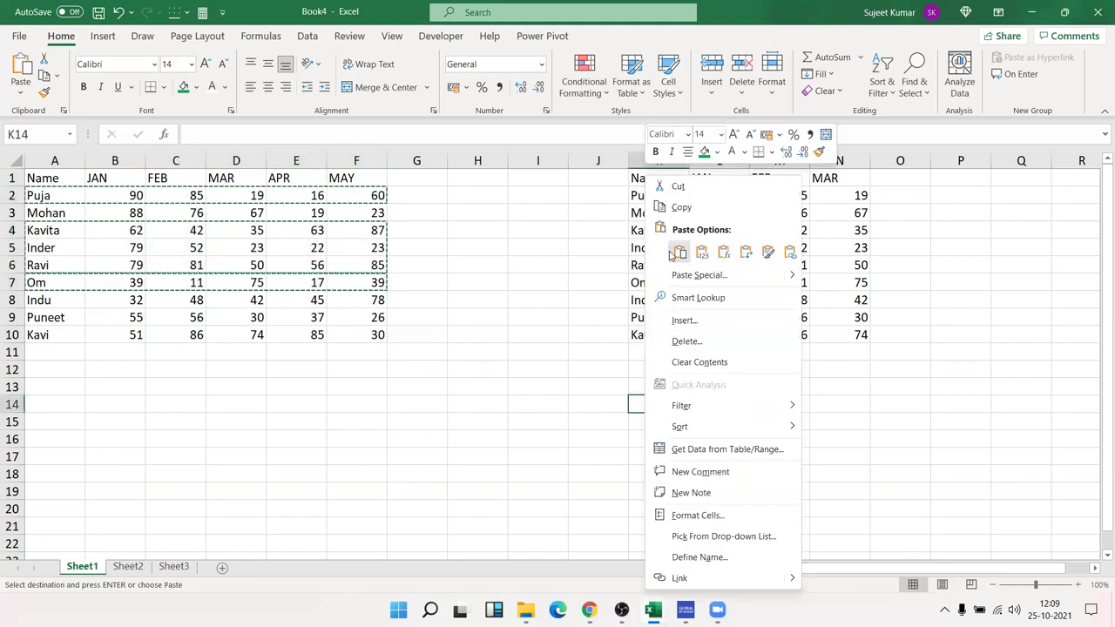
{"action": "left_click", "coordinate": [689, 275]}
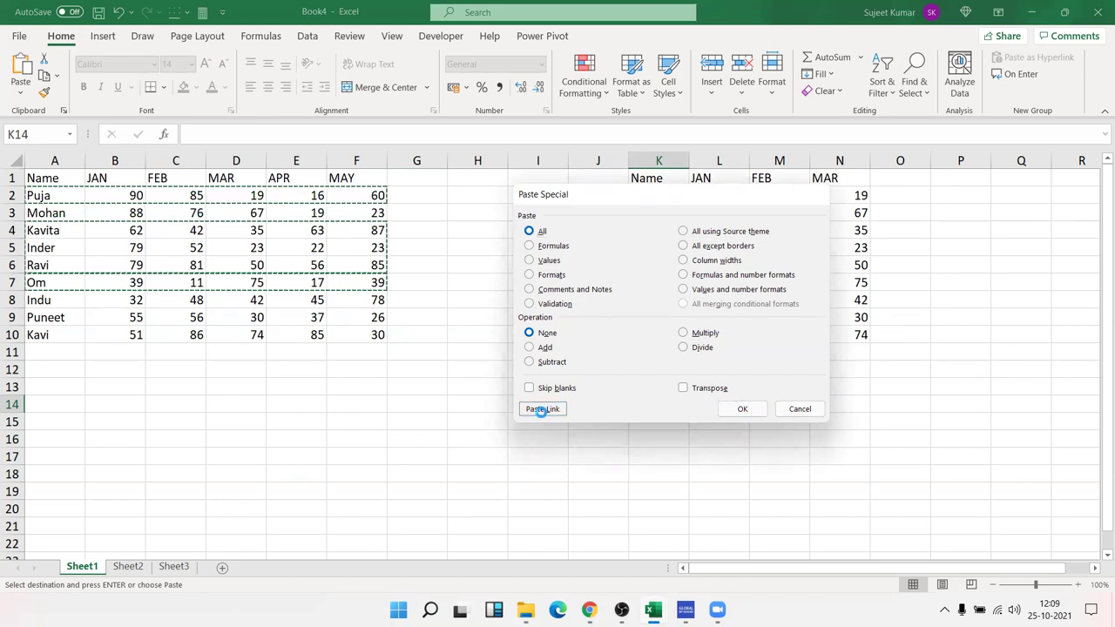
{"action": "left_click", "coordinate": [542, 410]}
{"action": "left_click", "coordinate": [822, 441]}
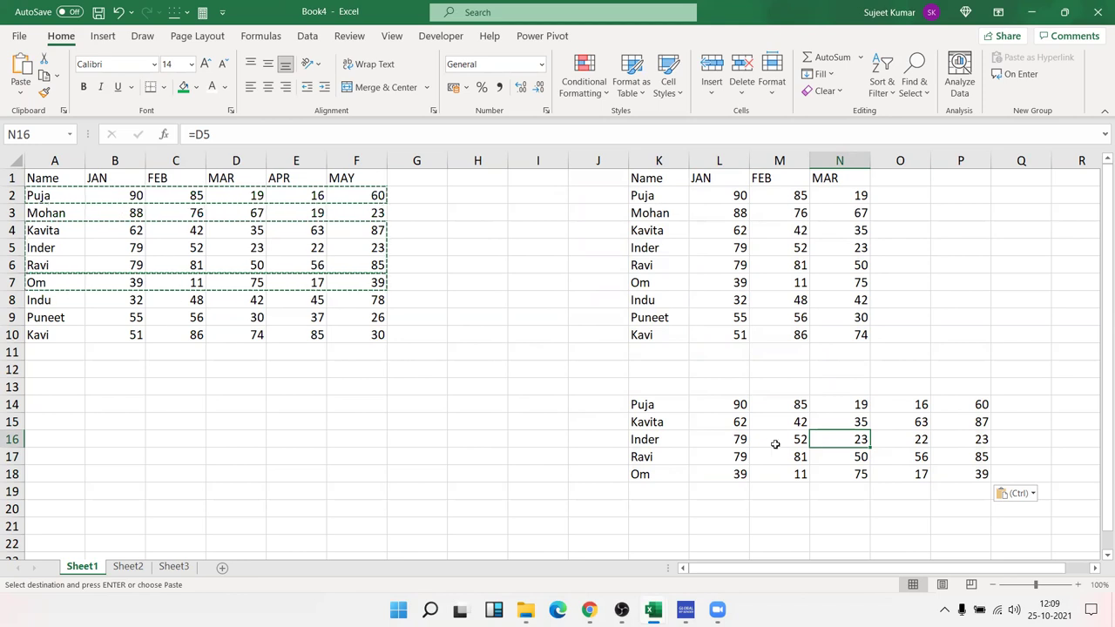
{"action": "left_click_drag", "start_coordinate": [680, 406], "coordinate": [947, 471]}
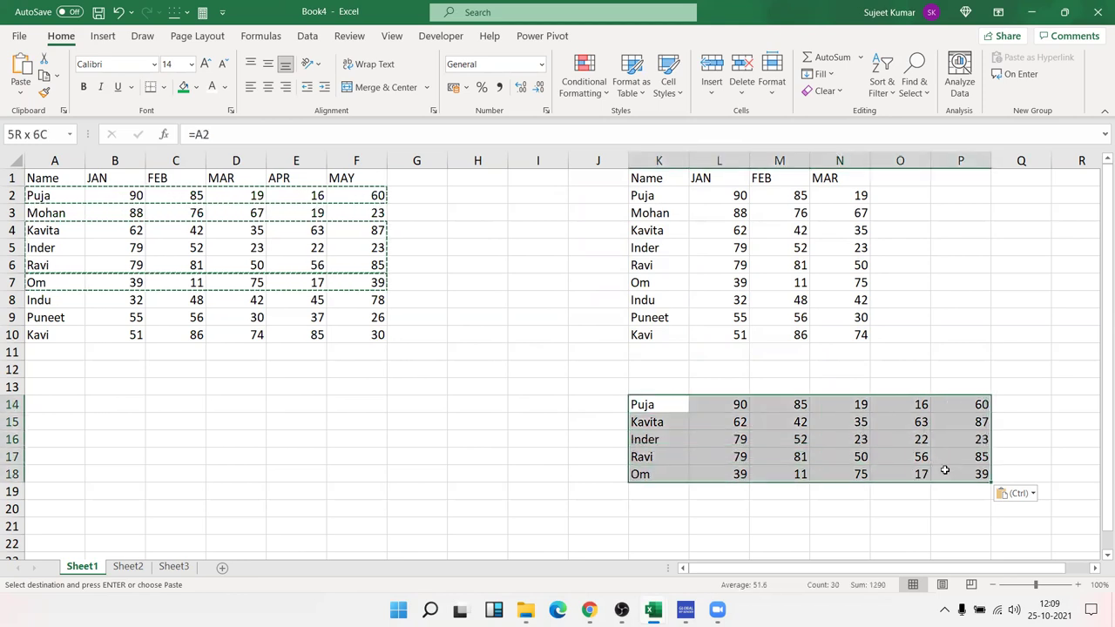
- Cancel copy mode and clear the practice tables from columns J to Q
{"action": "left_click", "coordinate": [945, 610]}
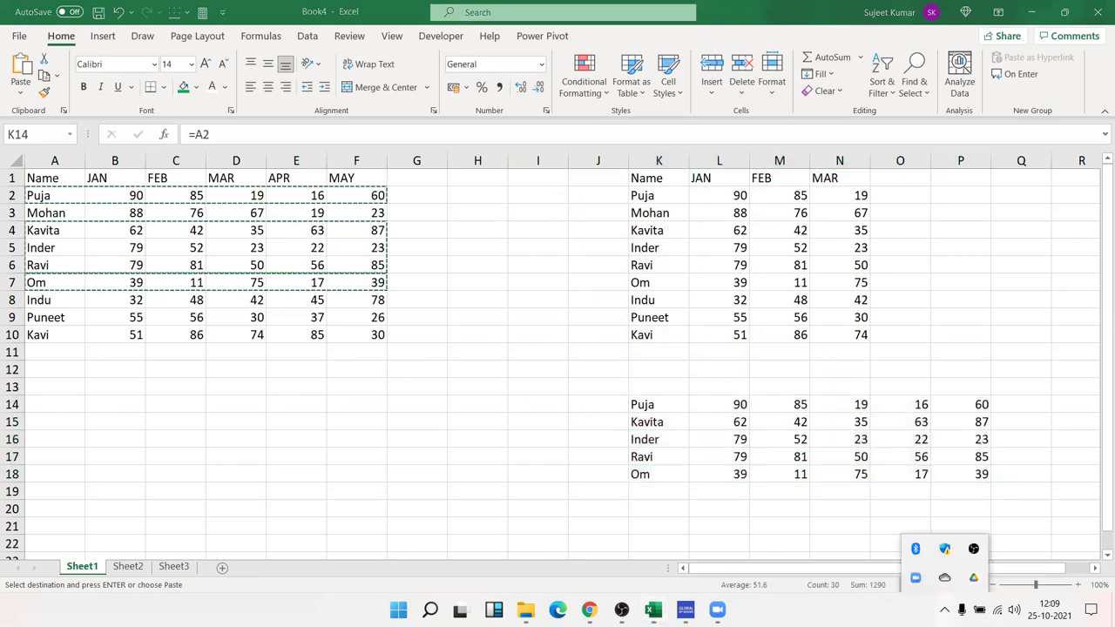
{"action": "left_click", "coordinate": [872, 492]}
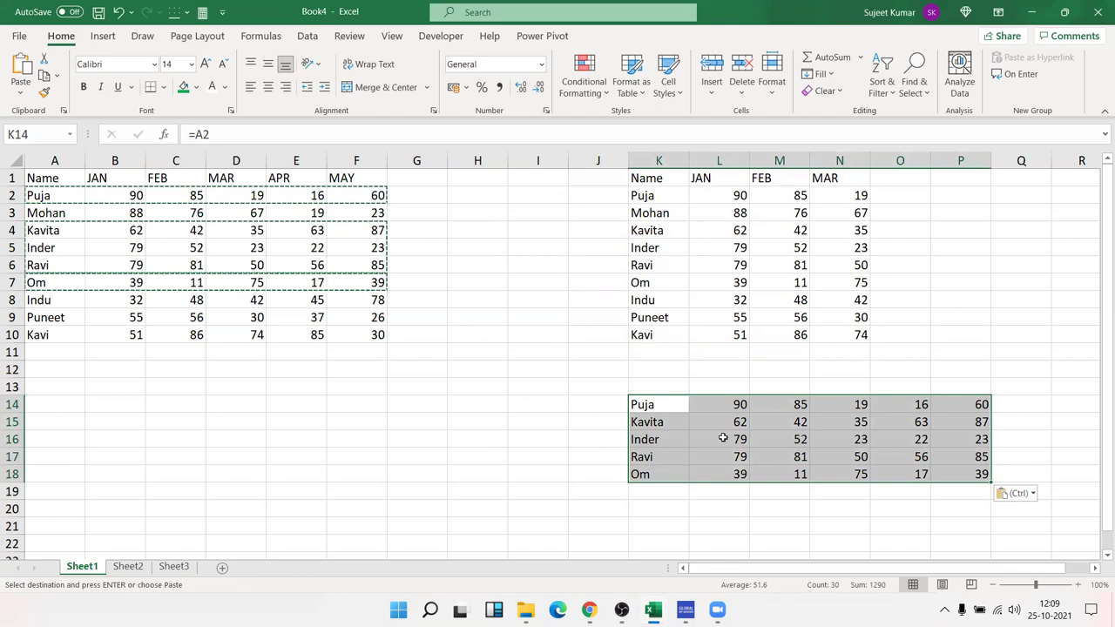
{"action": "key", "text": "Escape"}
{"action": "left_click_drag", "start_coordinate": [605, 179], "coordinate": [1011, 493]}
{"action": "key", "text": "Delete"}
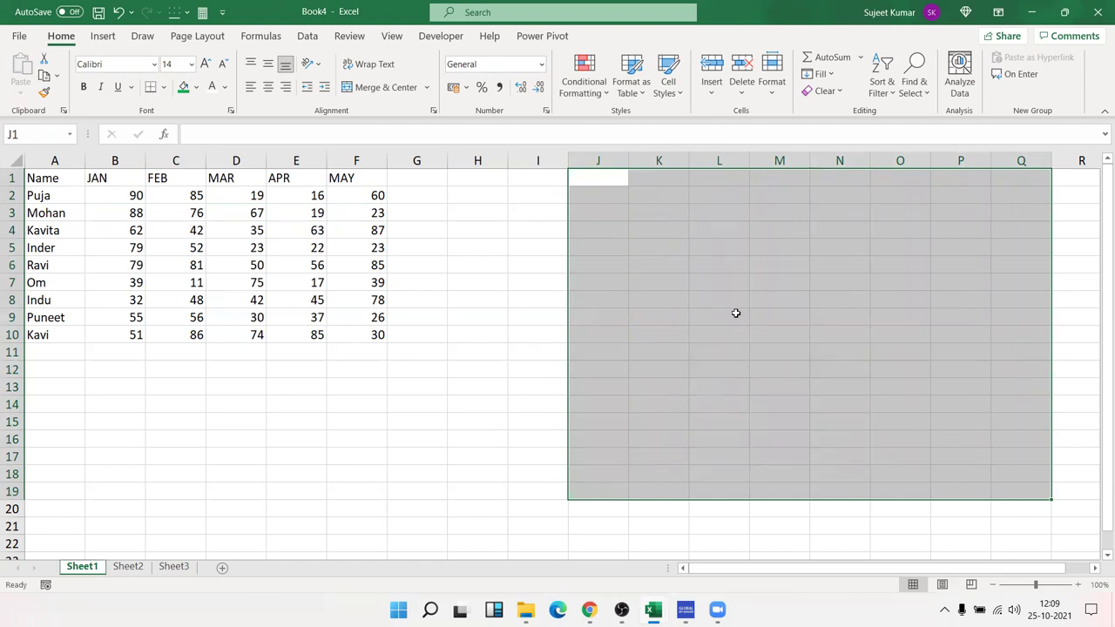
- On Sheet2, enter =Sheet1!A1 in A1 to link to the Sheet1 table
{"action": "left_click", "coordinate": [666, 175]}
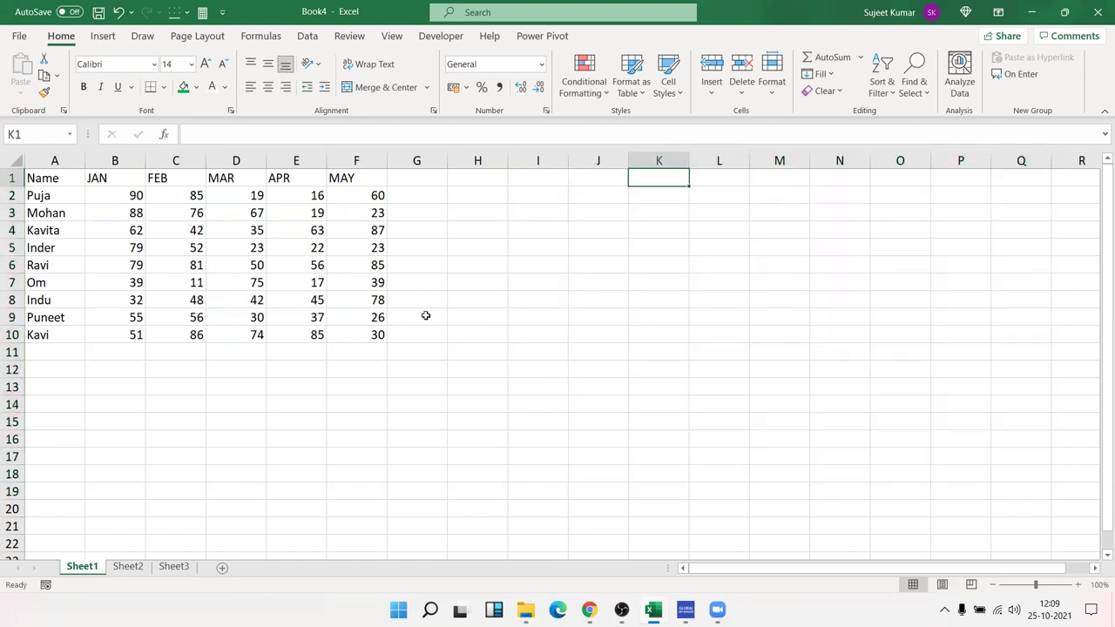
{"action": "left_click_drag", "start_coordinate": [57, 179], "coordinate": [355, 336]}
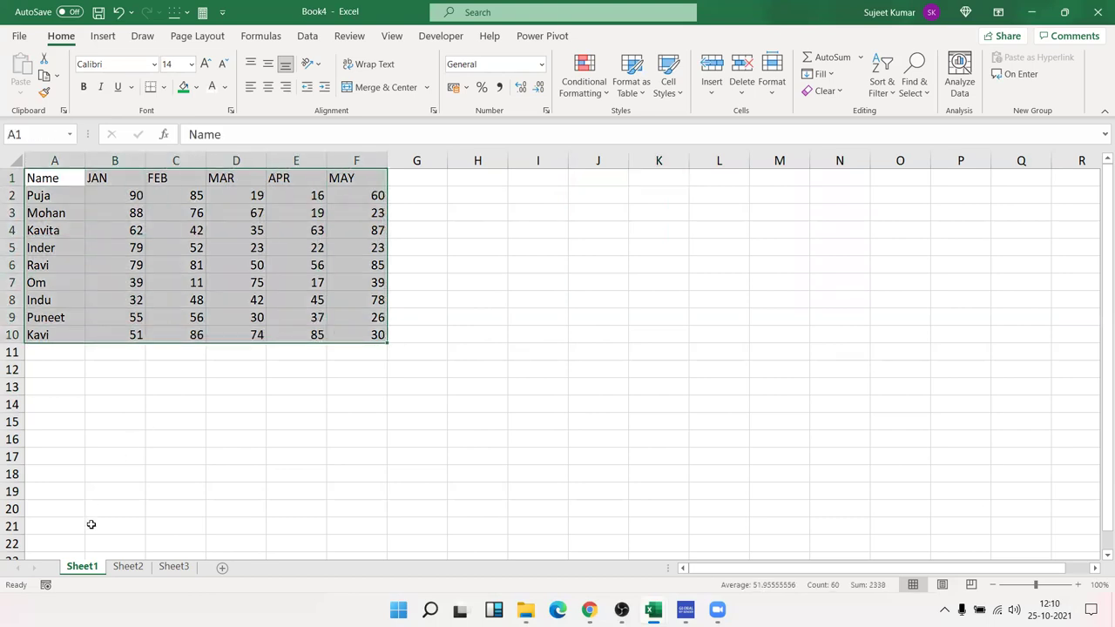
{"action": "left_click", "coordinate": [129, 567]}
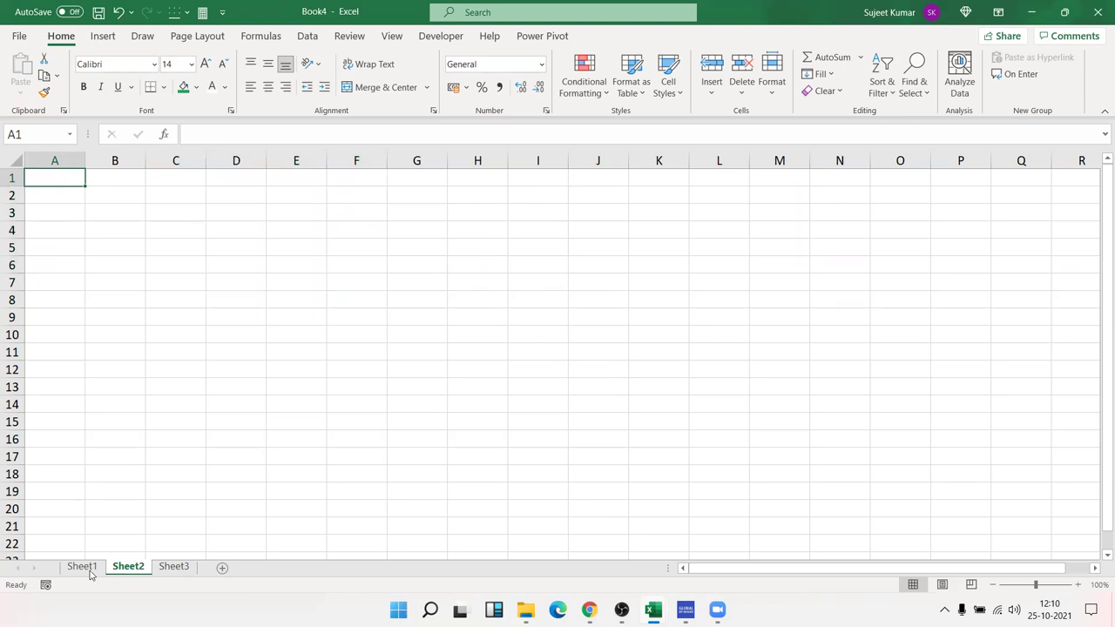
{"action": "left_click", "coordinate": [88, 569]}
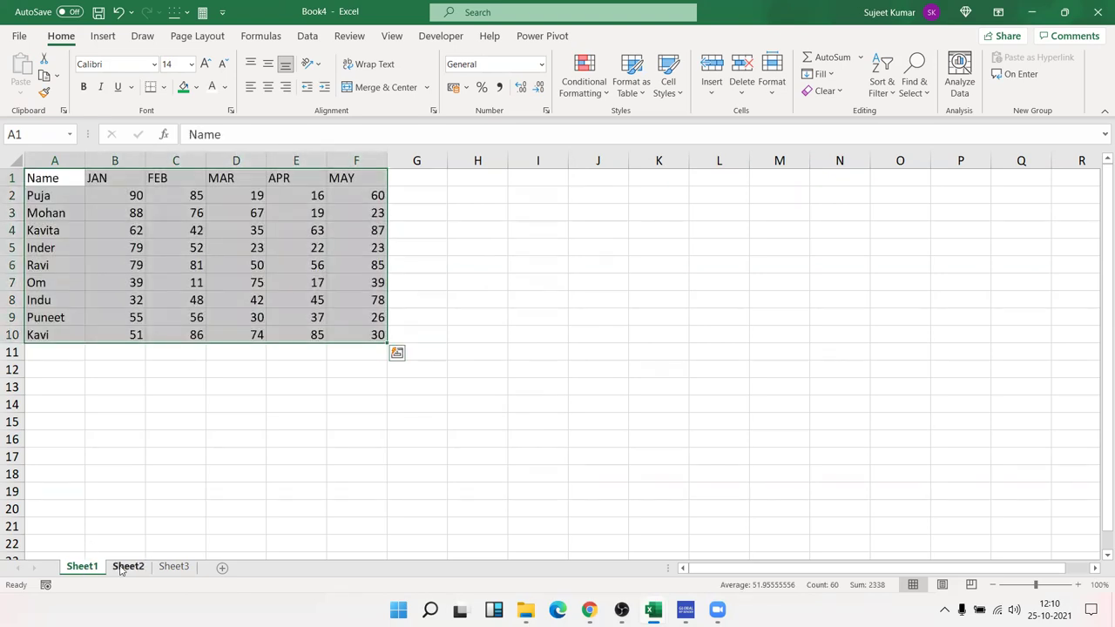
{"action": "left_click", "coordinate": [128, 567]}
{"action": "type", "text": "="}
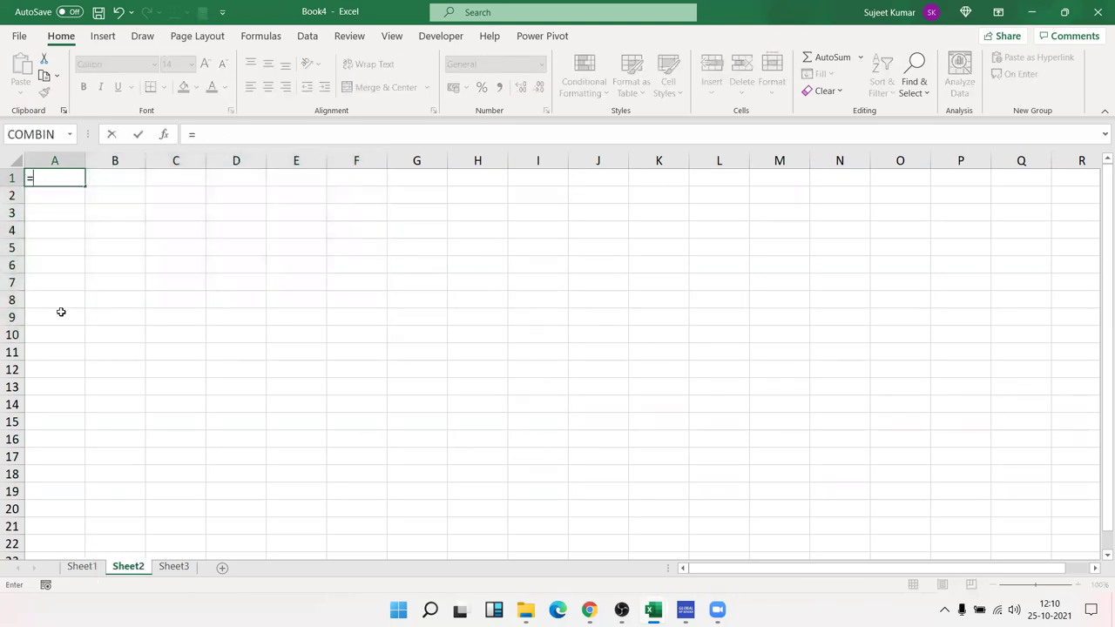
{"action": "left_click", "coordinate": [98, 571]}
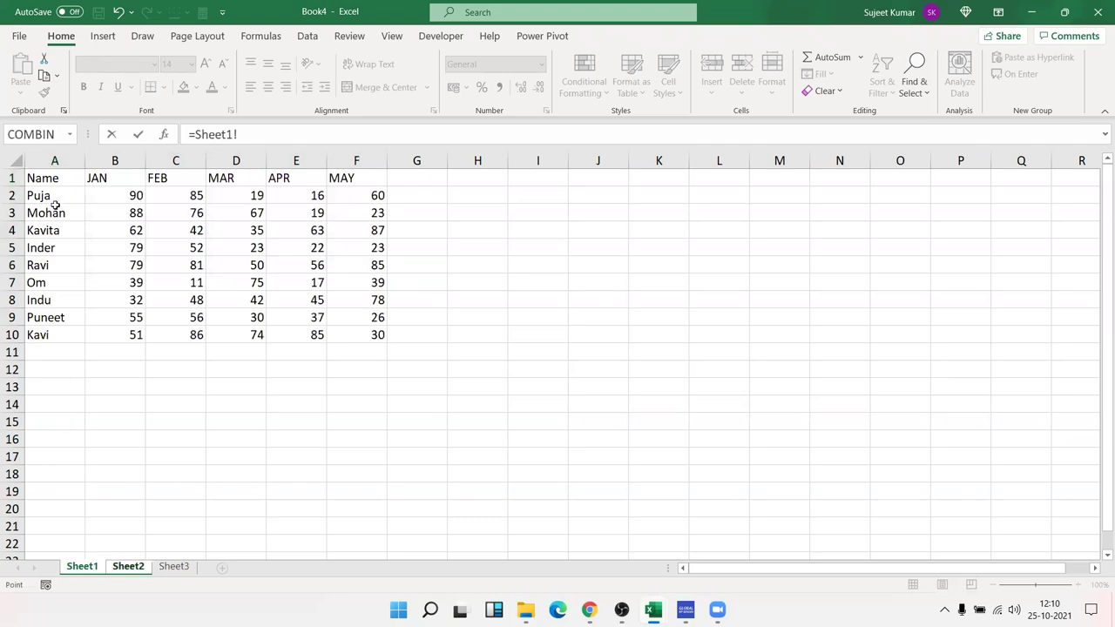
{"action": "left_click", "coordinate": [53, 178]}
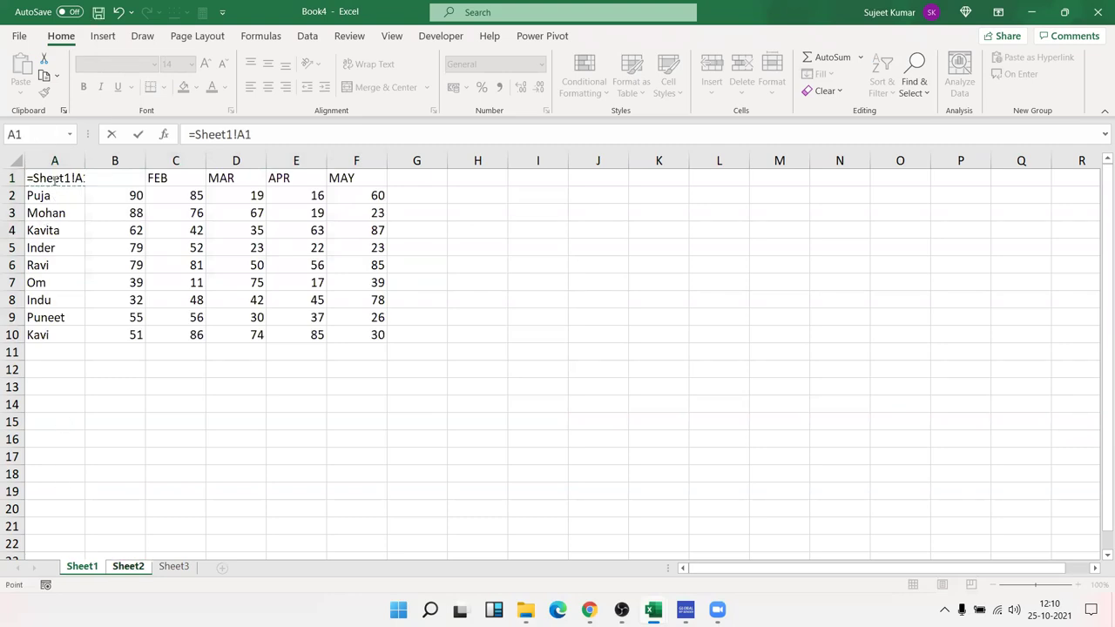
{"action": "key", "text": "Return"}
- Fill the link formula to F10, then delete it to leave Sheet2 blank
{"action": "left_click", "coordinate": [66, 177]}
{"action": "mouse_move", "coordinate": [85, 186]}
{"action": "left_mouse_down"}
{"action": "mouse_move", "coordinate": [328, 205]}
{"action": "mouse_move", "coordinate": [383, 194]}
{"action": "mouse_move", "coordinate": [392, 345]}
{"action": "left_mouse_up"}
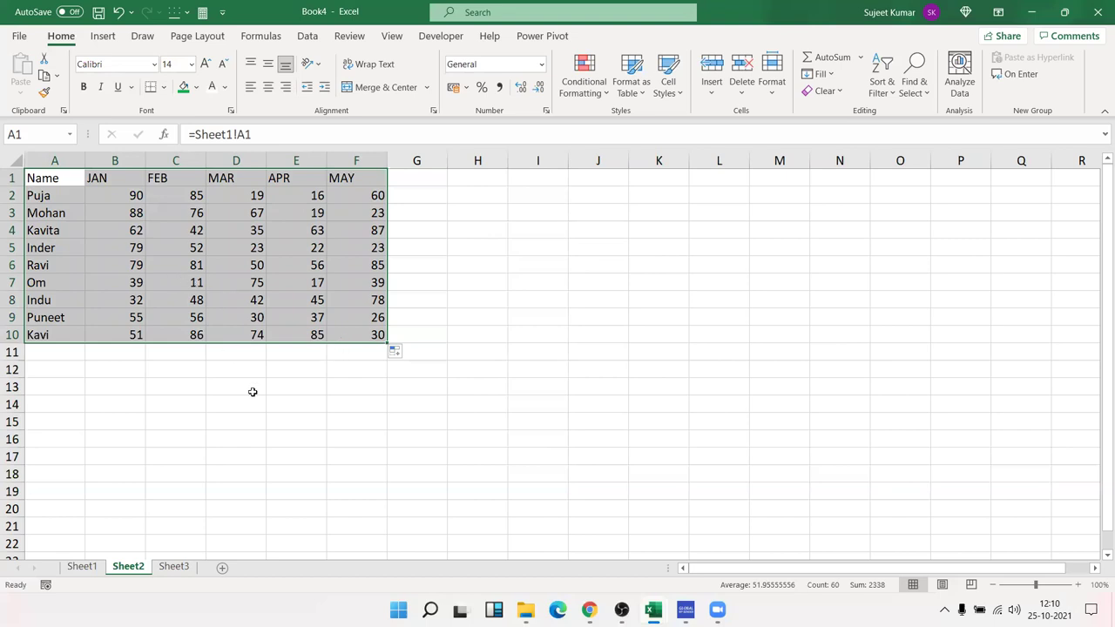
{"action": "key", "text": "Delete"}
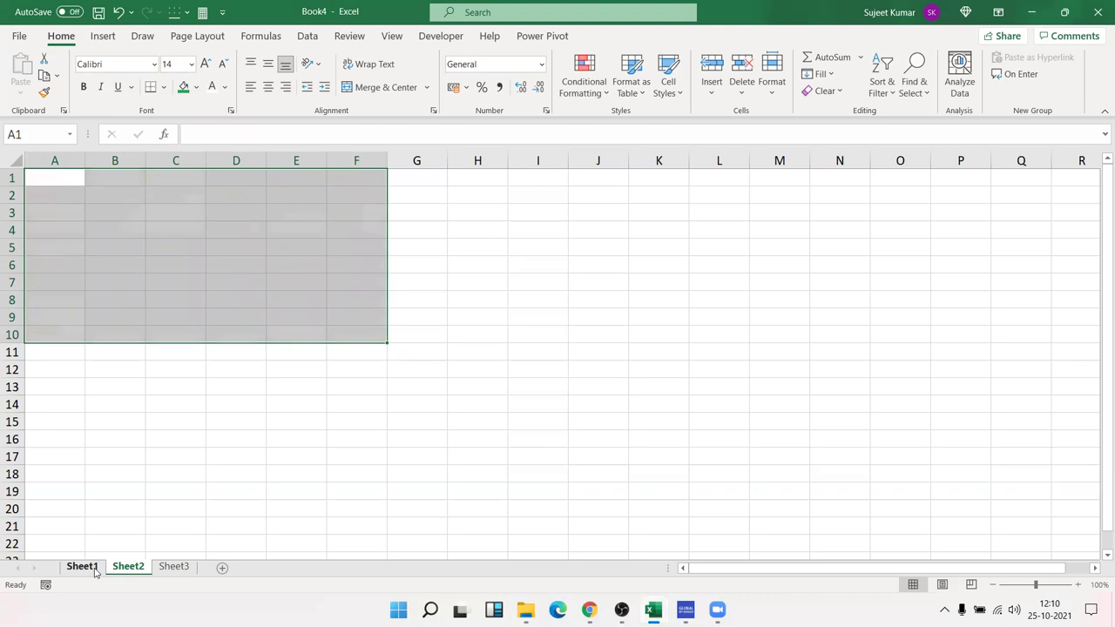
- Select rows 1–3, 5 and 9 of the Sheet1 table and copy them
{"action": "left_click", "coordinate": [83, 567]}
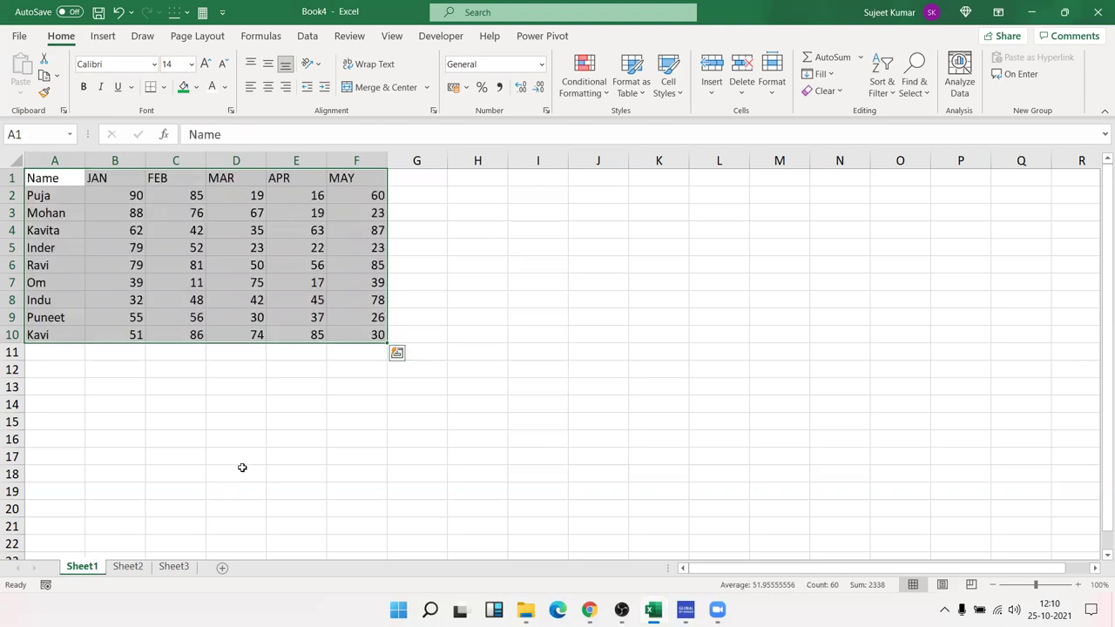
{"action": "left_click", "coordinate": [237, 457]}
{"action": "mouse_move", "coordinate": [61, 252]}
{"action": "left_mouse_down"}
{"action": "mouse_move", "coordinate": [301, 276]}
{"action": "mouse_move", "coordinate": [357, 247]}
{"action": "left_mouse_up"}
{"action": "left_click_drag", "start_coordinate": [30, 317], "coordinate": [374, 319], "text": "ctrl"}
{"action": "left_click_drag", "start_coordinate": [107, 178], "coordinate": [341, 217], "text": "ctrl"}
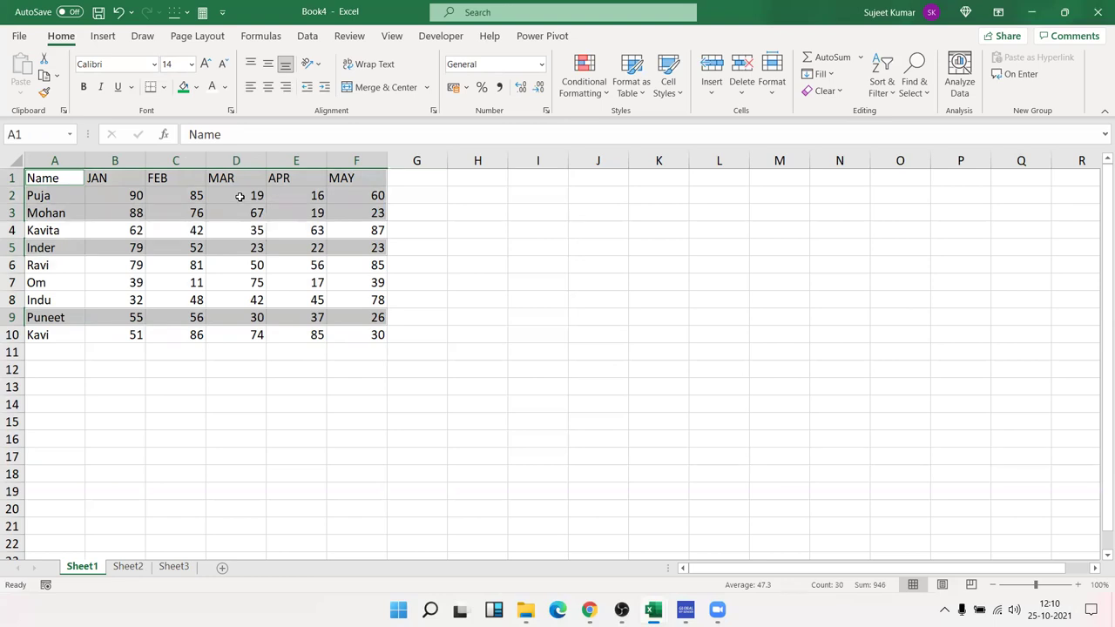
{"action": "key", "text": "ctrl+c"}
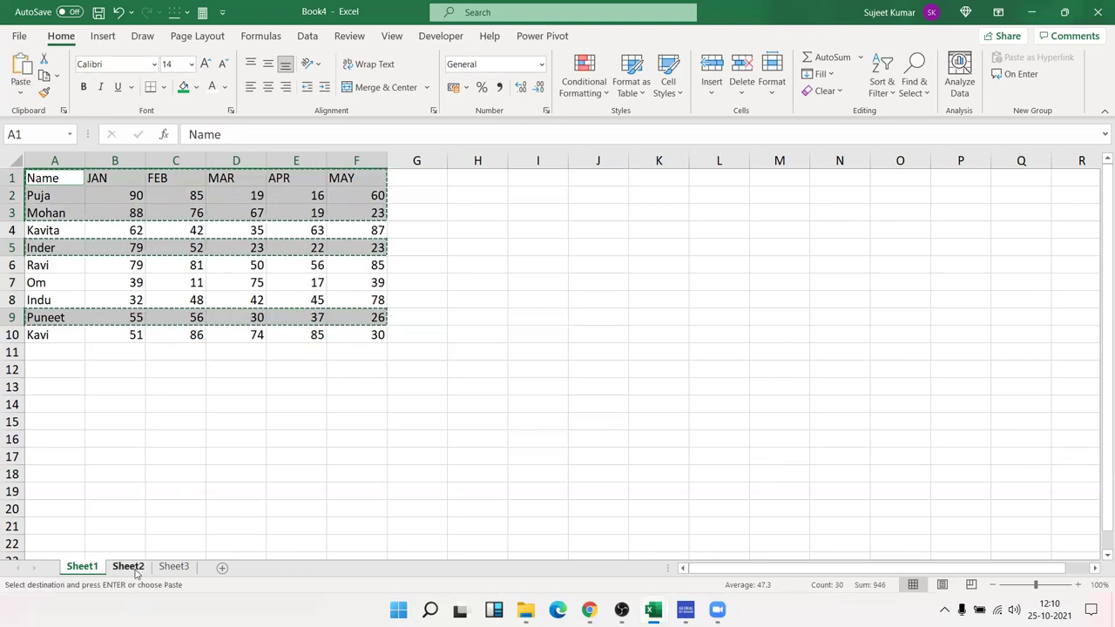
- Paste the copied rows into Sheet2 at A1 using Paste Link
{"action": "left_click", "coordinate": [136, 572]}
{"action": "left_click", "coordinate": [68, 174]}
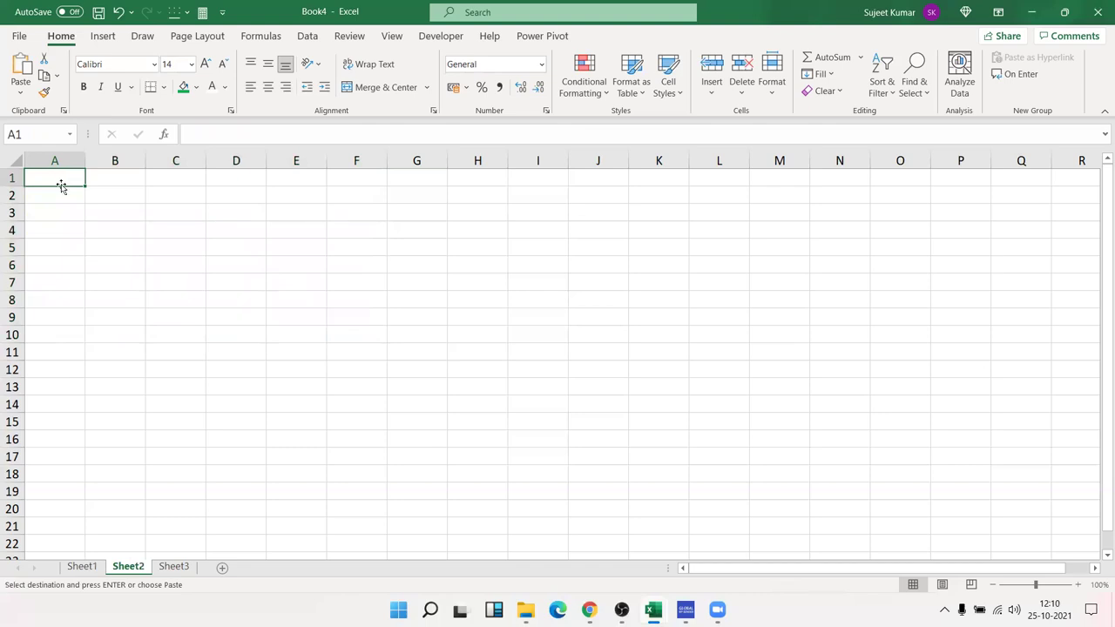
{"action": "right_click", "coordinate": [63, 176]}
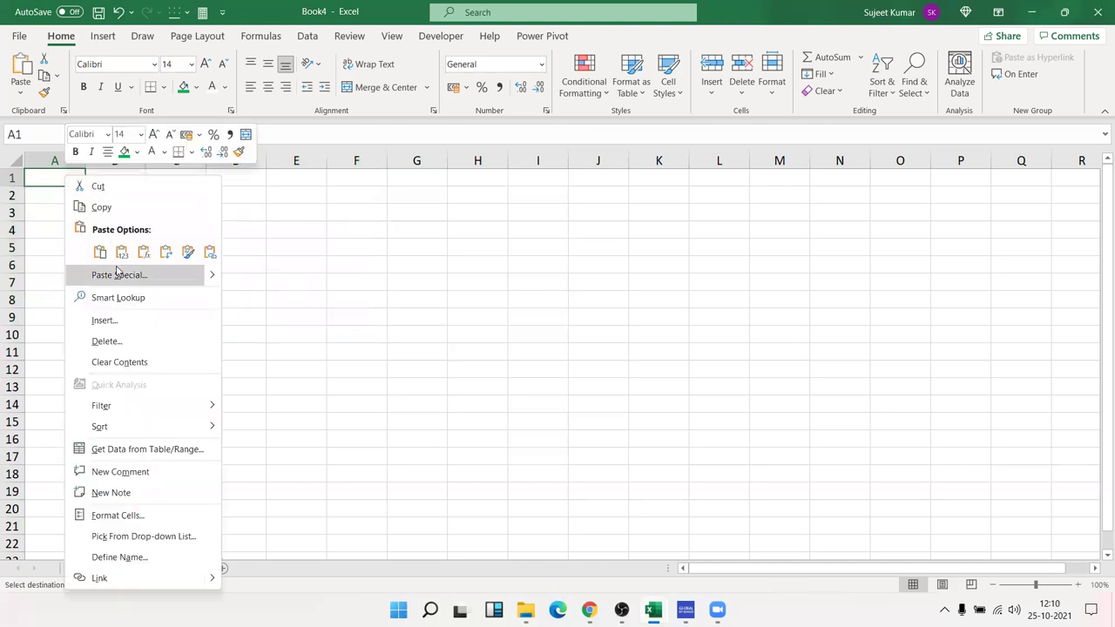
{"action": "left_click", "coordinate": [113, 275]}
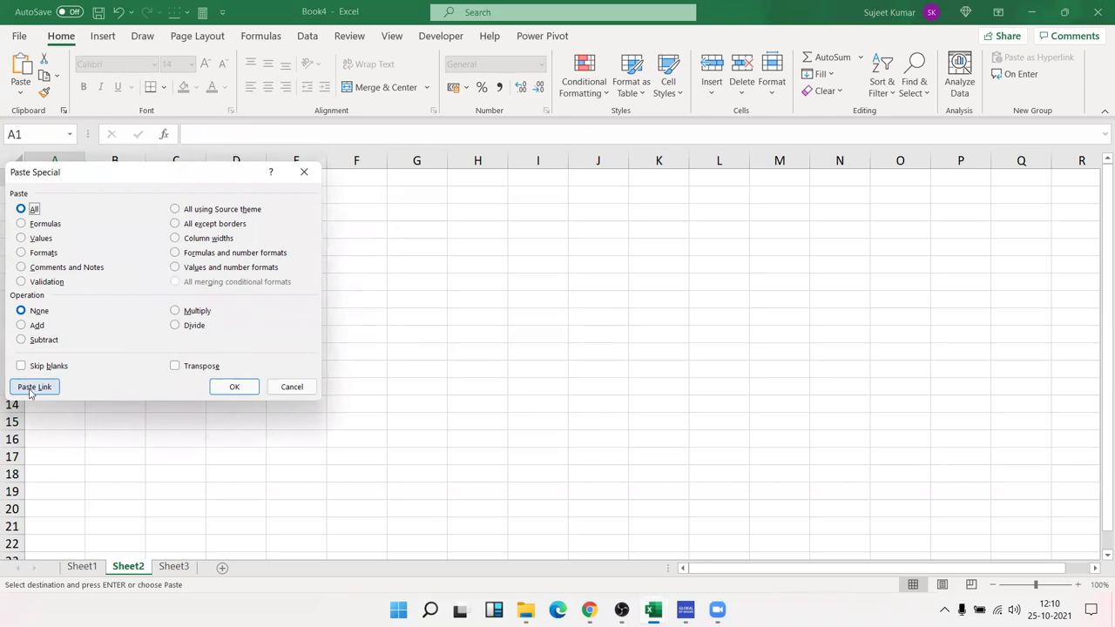
{"action": "left_click", "coordinate": [32, 389]}
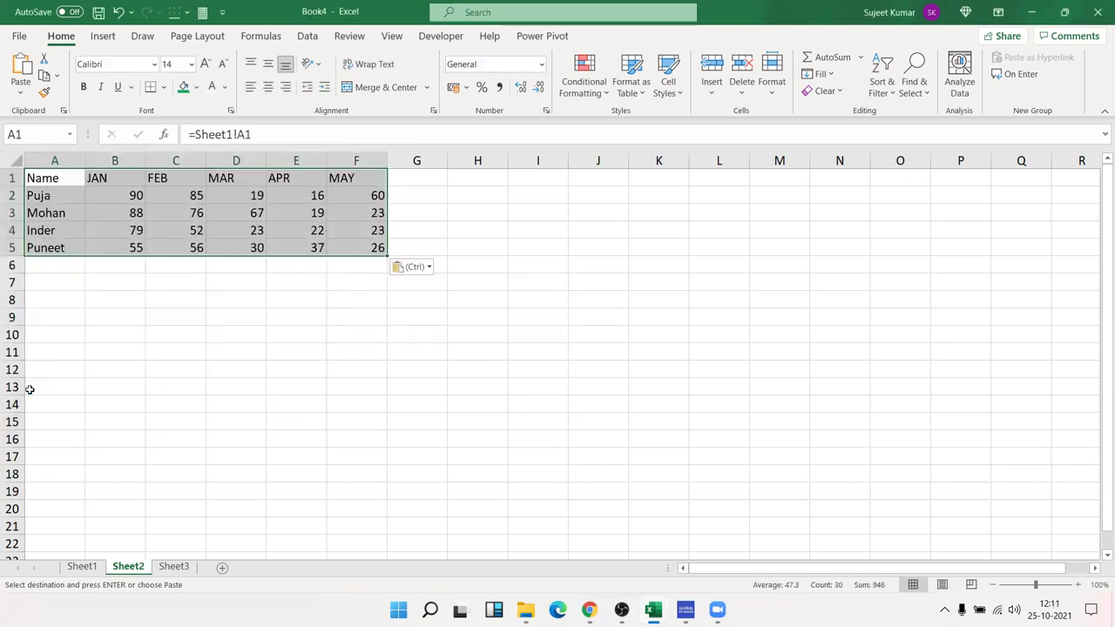
{"action": "left_click", "coordinate": [128, 342]}
- Change Sheet1's B7 JAN value to 85
{"action": "left_click", "coordinate": [82, 566]}
{"action": "left_click", "coordinate": [125, 289]}
{"action": "key", "text": "Return"}
{"action": "left_click", "coordinate": [129, 296]}
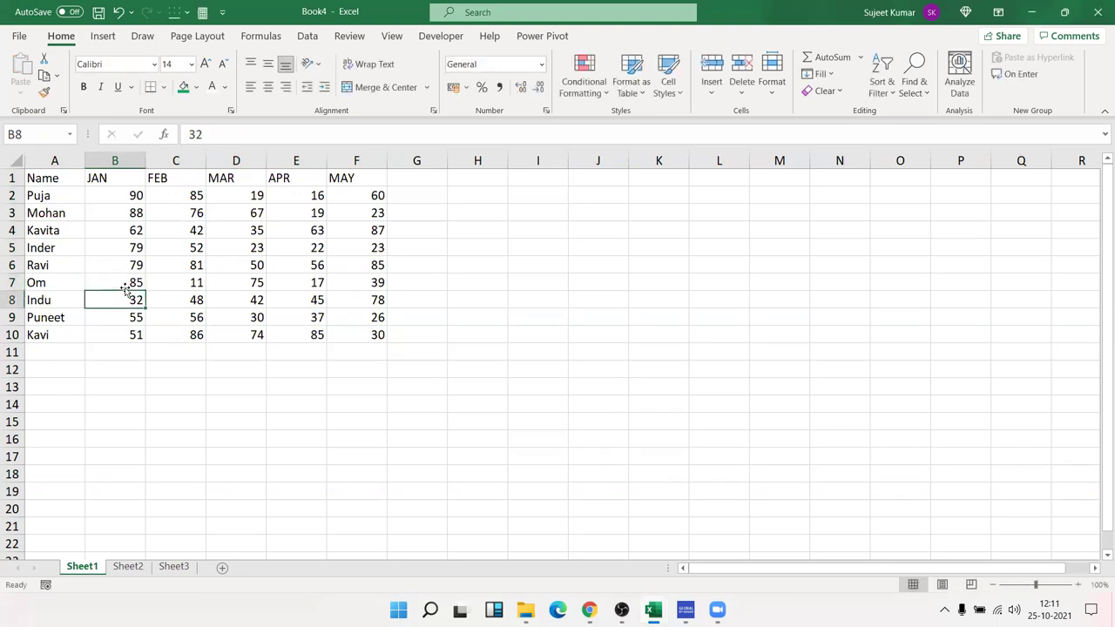
{"action": "left_click", "coordinate": [128, 567]}
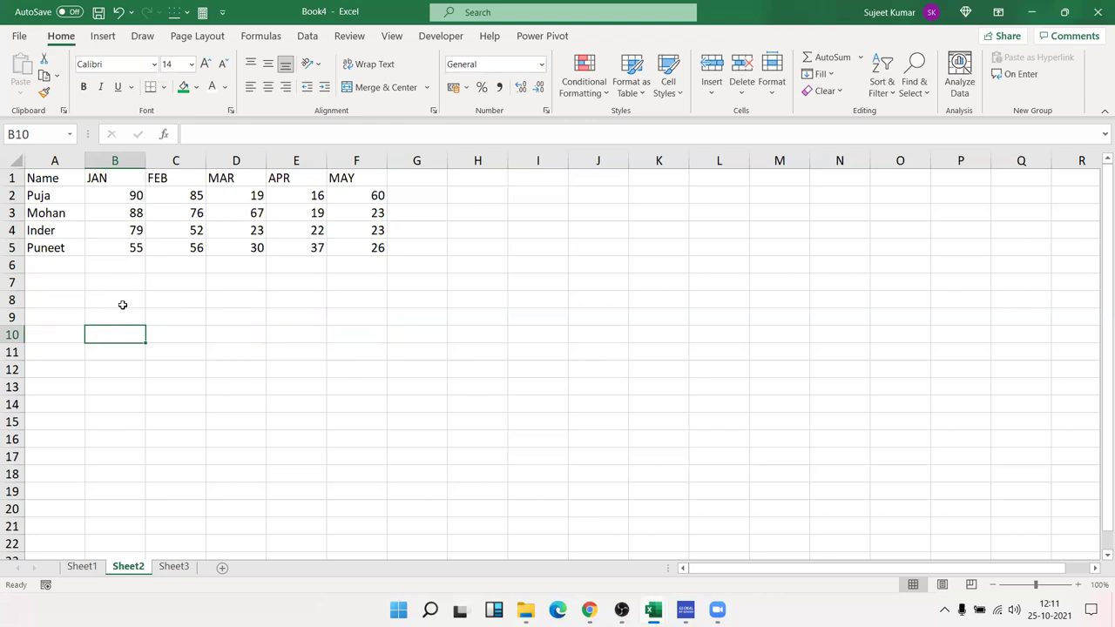
- Inspect the =Sheet1! link formulas in Sheet2's cells, then return to Sheet1
{"action": "key", "text": "F6"}
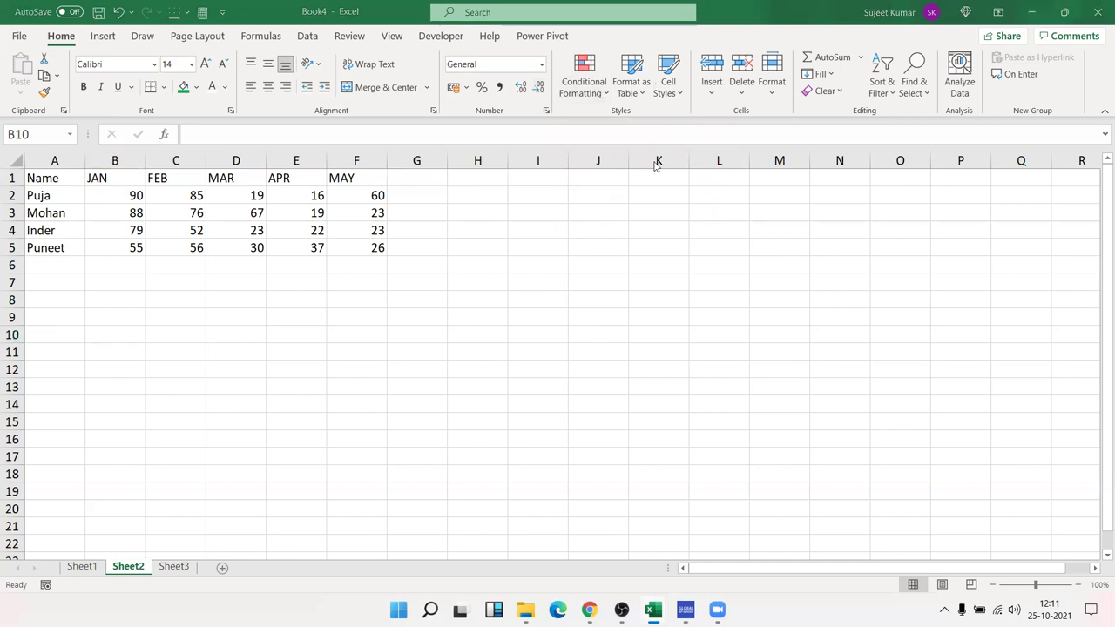
{"action": "left_click", "coordinate": [65, 229]}
{"action": "left_click", "coordinate": [55, 179]}
{"action": "left_click", "coordinate": [82, 568]}
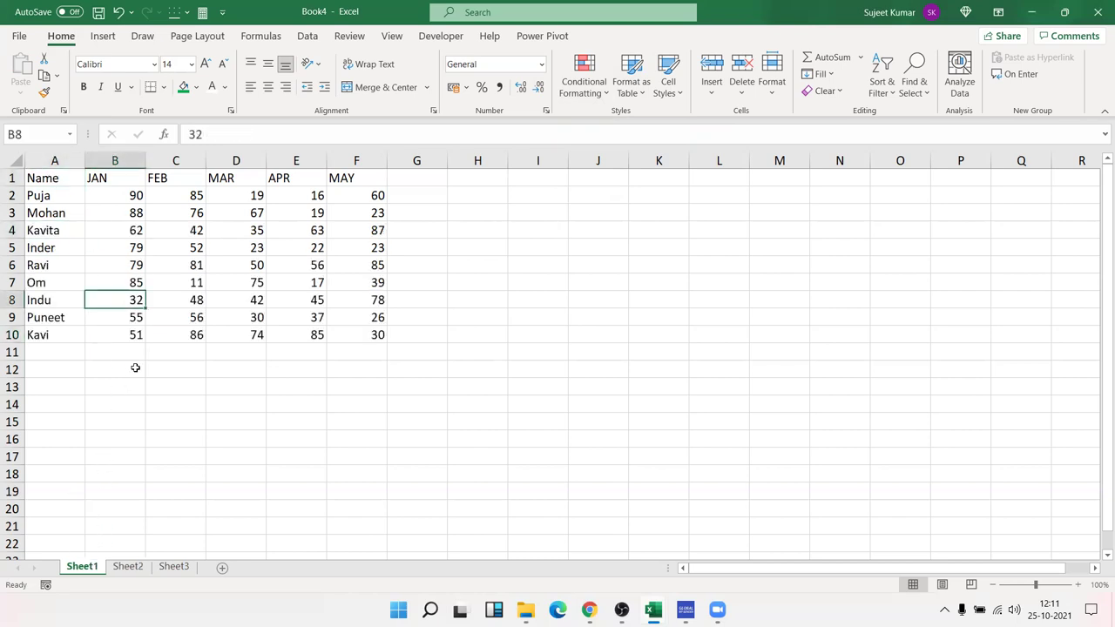
- Select the whole Sheet1 table A1:F10
{"action": "left_click_drag", "start_coordinate": [66, 199], "coordinate": [332, 199]}
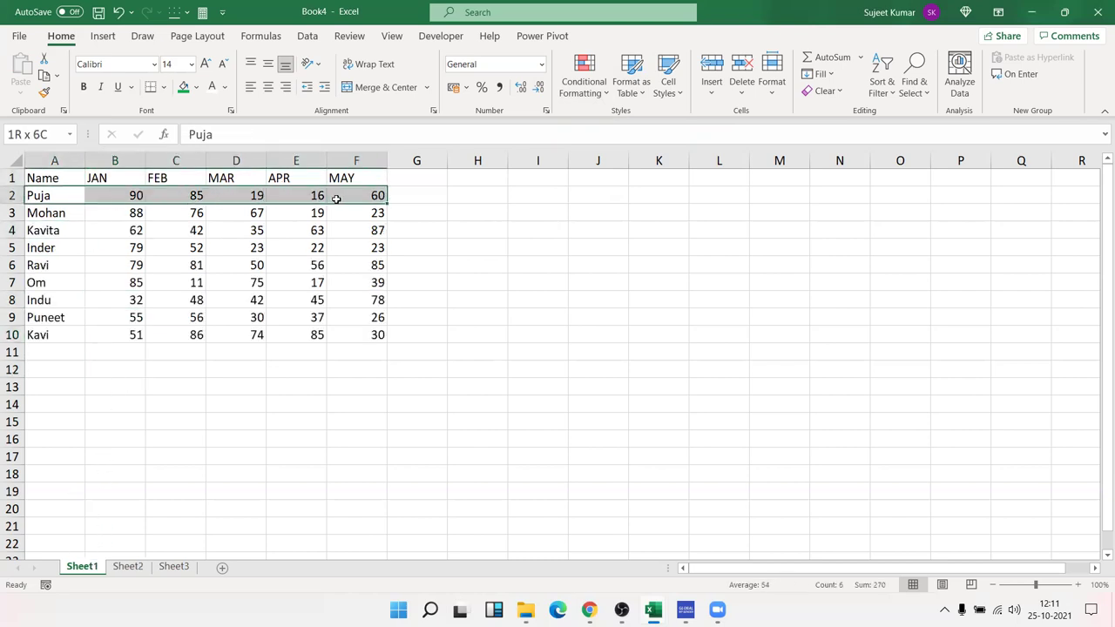
{"action": "mouse_move", "coordinate": [49, 263]}
{"action": "left_mouse_down", "text": "ctrl"}
{"action": "mouse_move", "coordinate": [342, 254]}
{"action": "mouse_move", "coordinate": [351, 264]}
{"action": "left_mouse_up", "text": "ctrl"}
{"action": "left_click_drag", "start_coordinate": [60, 320], "coordinate": [353, 314], "text": "ctrl"}
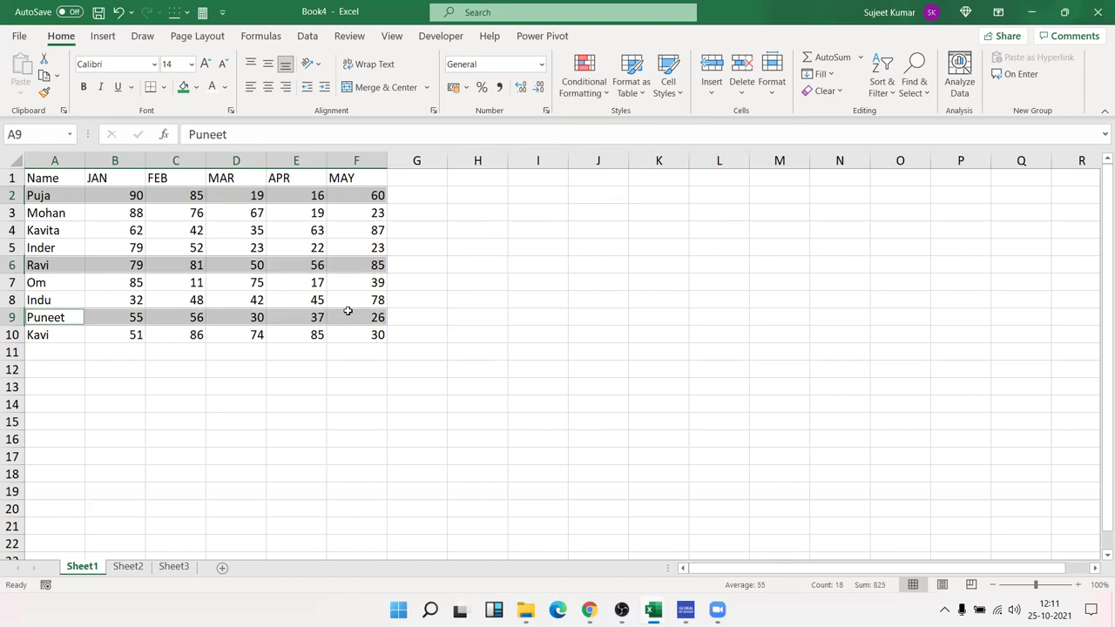
{"action": "left_click_drag", "start_coordinate": [54, 230], "coordinate": [369, 230], "text": "ctrl"}
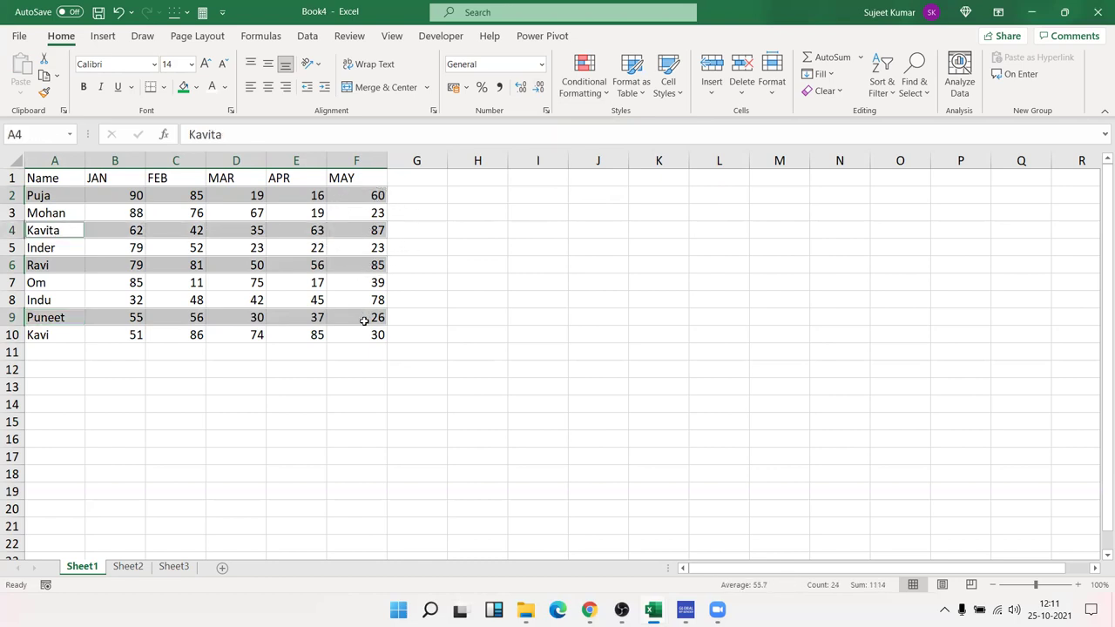
{"action": "left_click", "coordinate": [362, 352]}
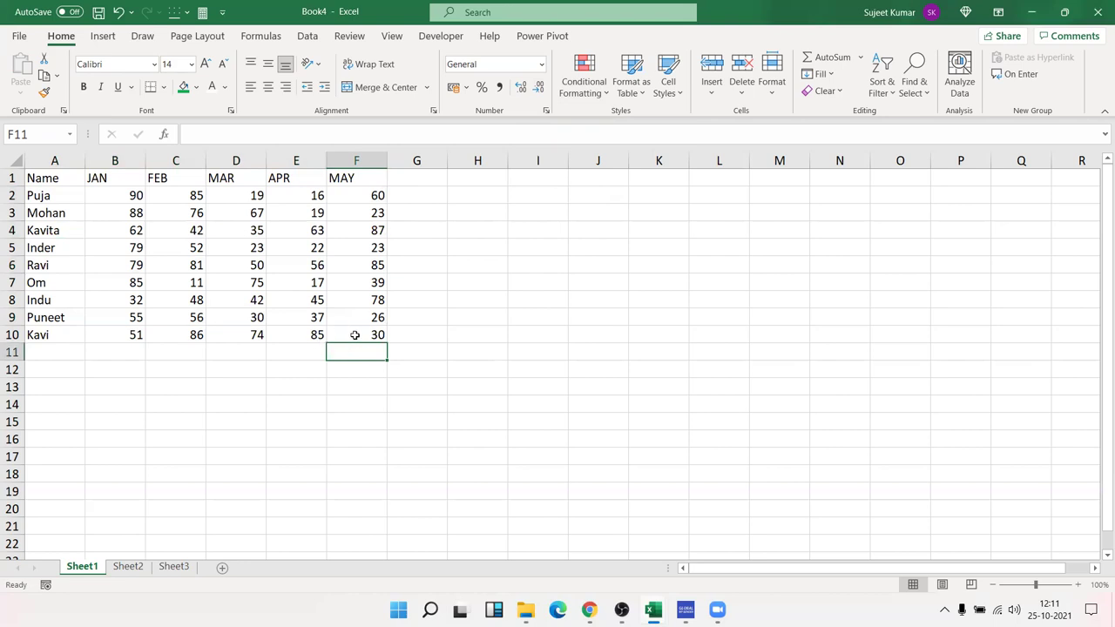
{"action": "left_click_drag", "start_coordinate": [340, 334], "coordinate": [39, 178]}
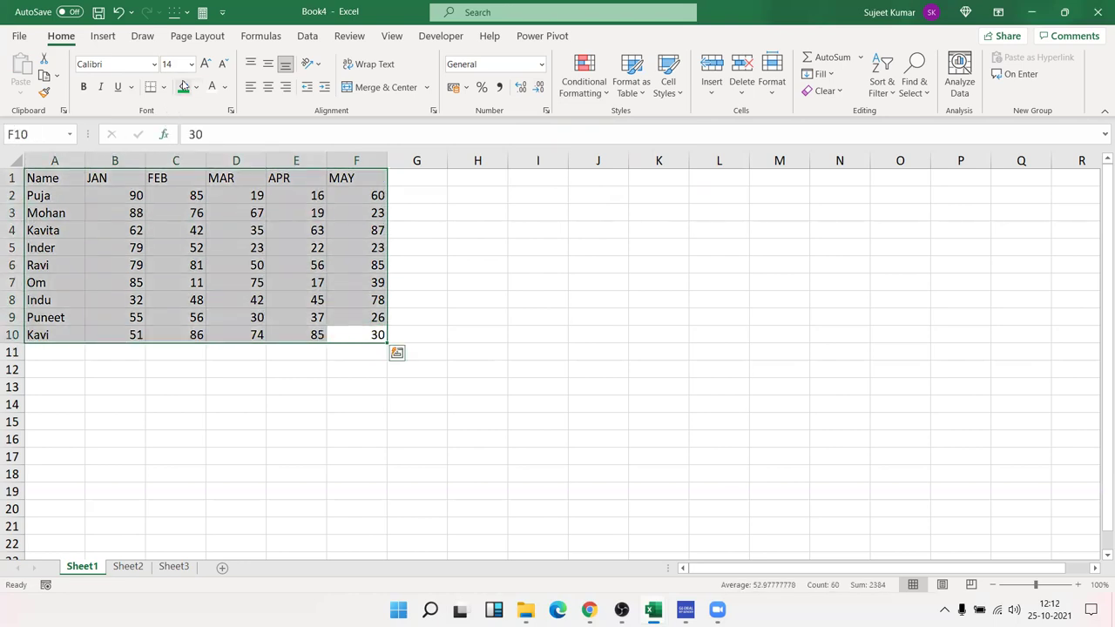
- Apply a green fill and All Borders to the table
{"action": "left_click", "coordinate": [183, 86]}
{"action": "left_click", "coordinate": [226, 88]}
{"action": "left_click", "coordinate": [226, 88]}
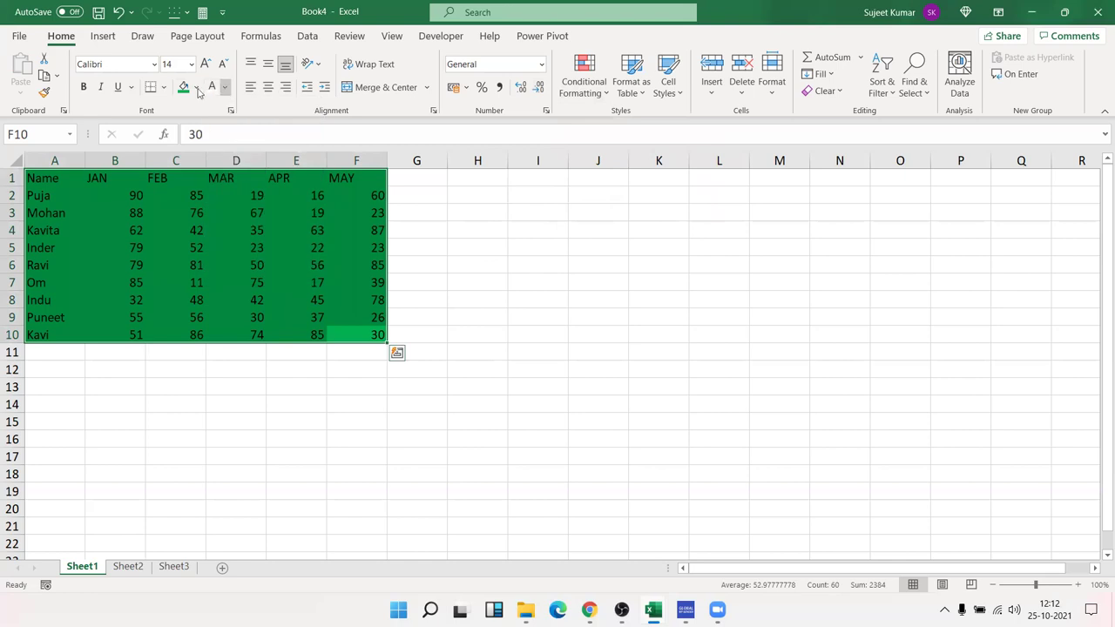
{"action": "left_click", "coordinate": [163, 88]}
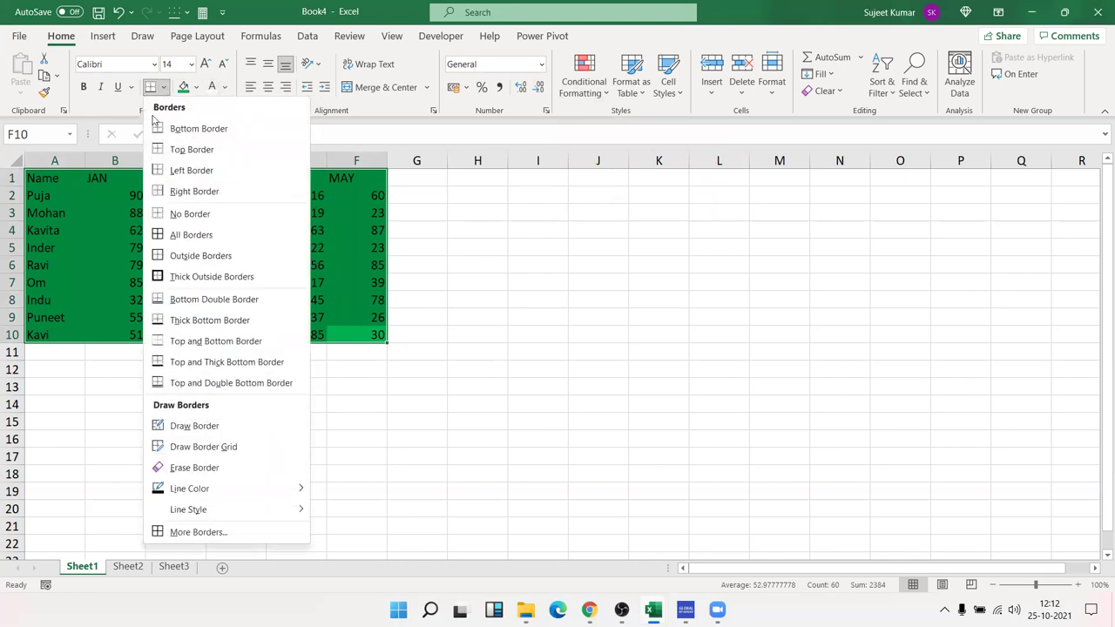
{"action": "left_click", "coordinate": [183, 234]}
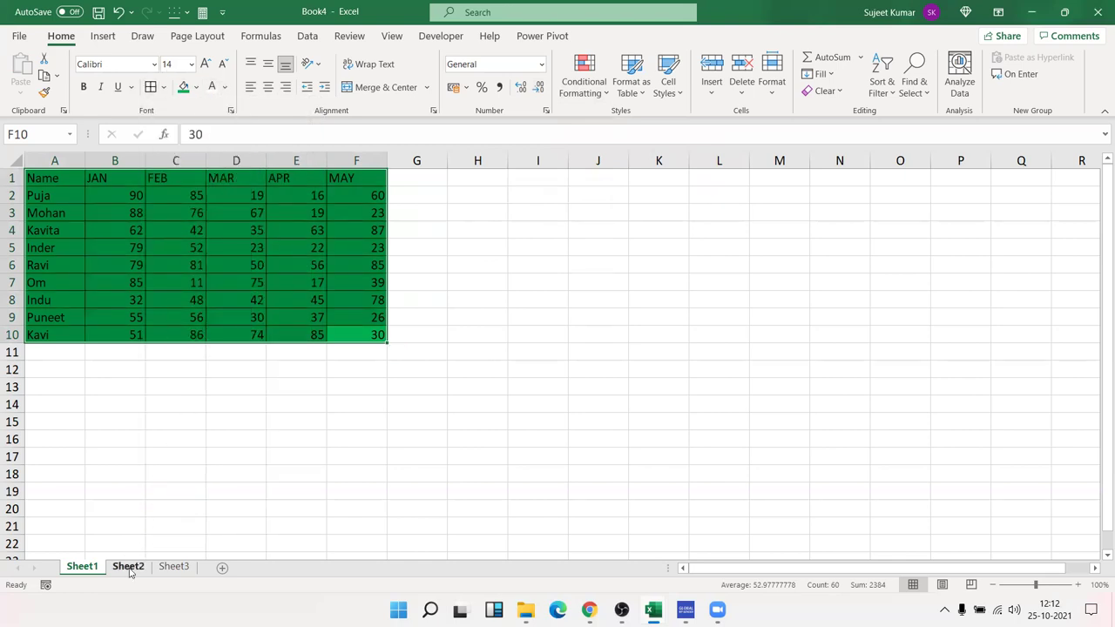
{"action": "left_click", "coordinate": [128, 568]}
- Select Sheet2's linked range A1:F5 and delete its contents
{"action": "left_click", "coordinate": [305, 227]}
{"action": "left_click_drag", "start_coordinate": [305, 226], "coordinate": [149, 192]}
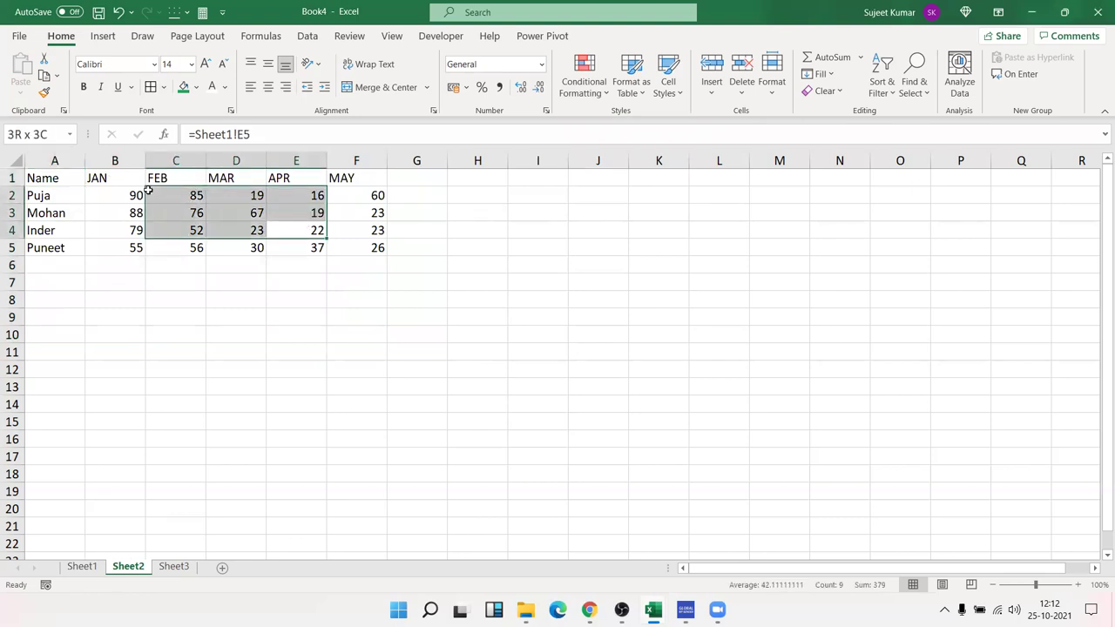
{"action": "mouse_move", "coordinate": [373, 248]}
{"action": "left_mouse_down"}
{"action": "mouse_move", "coordinate": [45, 187]}
{"action": "mouse_move", "coordinate": [22, 170]}
{"action": "left_mouse_up"}
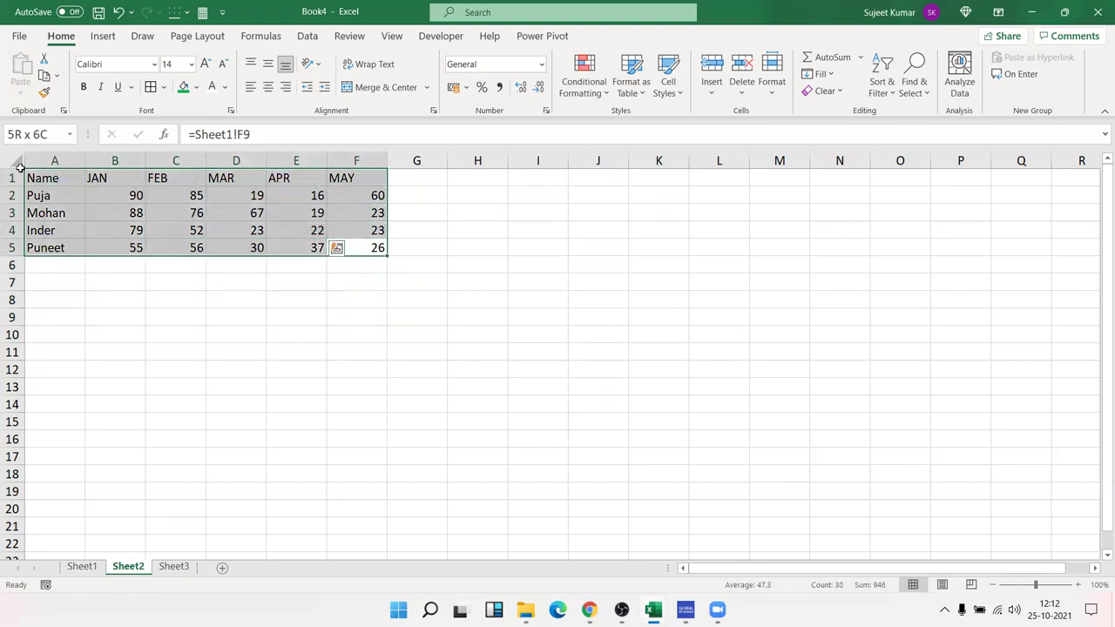
{"action": "key", "text": "Delete"}
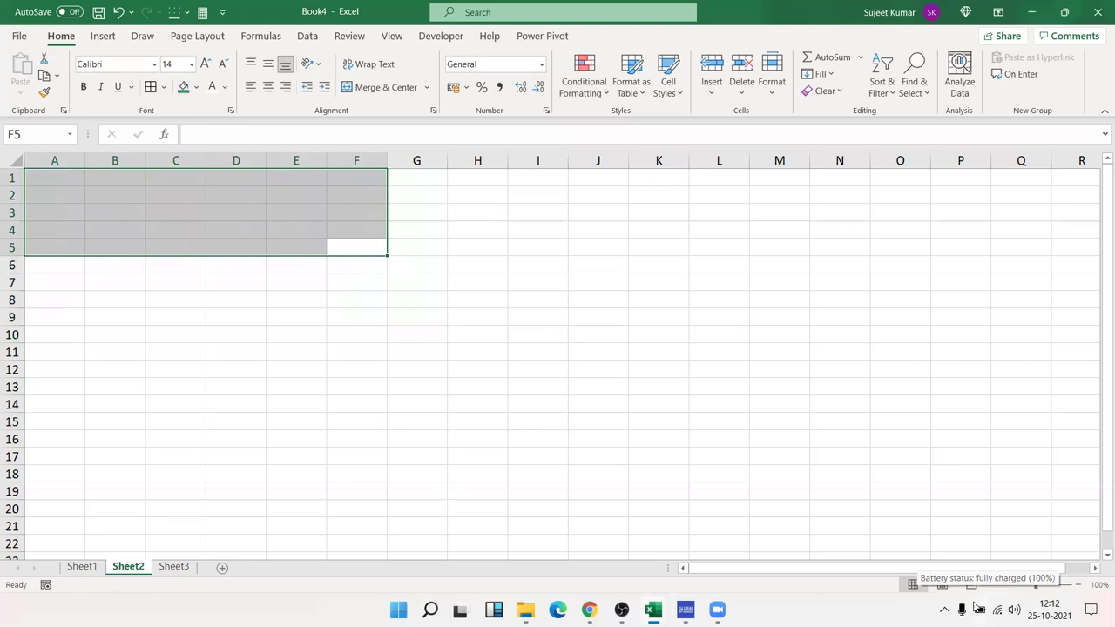
{"action": "left_click", "coordinate": [944, 609]}
{"action": "left_click", "coordinate": [241, 220]}
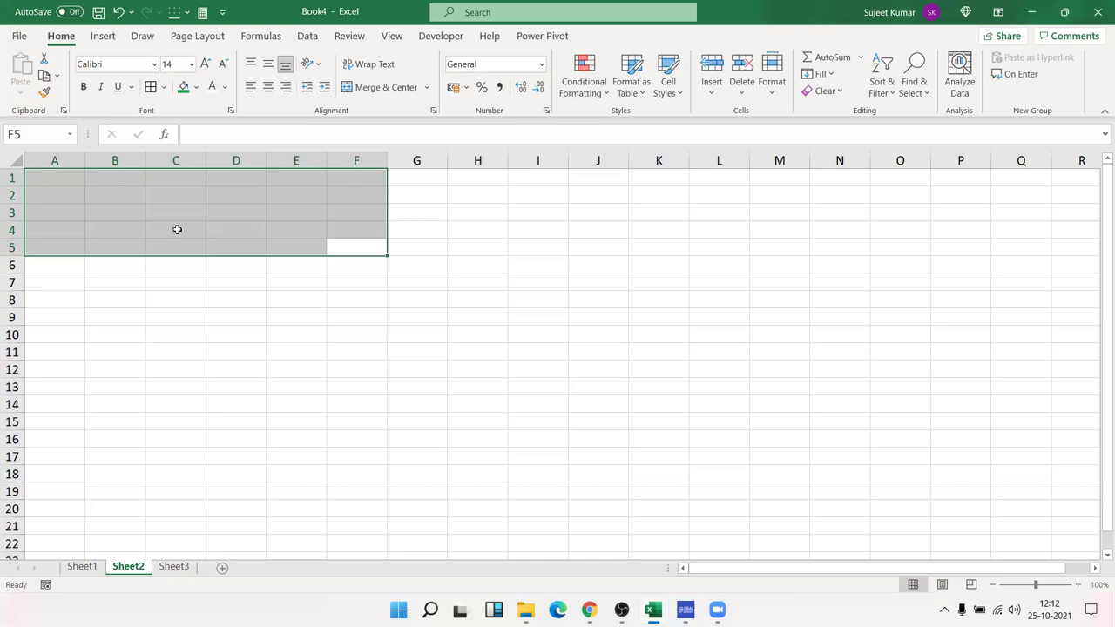
- Create a new blank workbook and rename its first two sheets JAN and FEB
{"action": "left_click", "coordinate": [140, 384]}
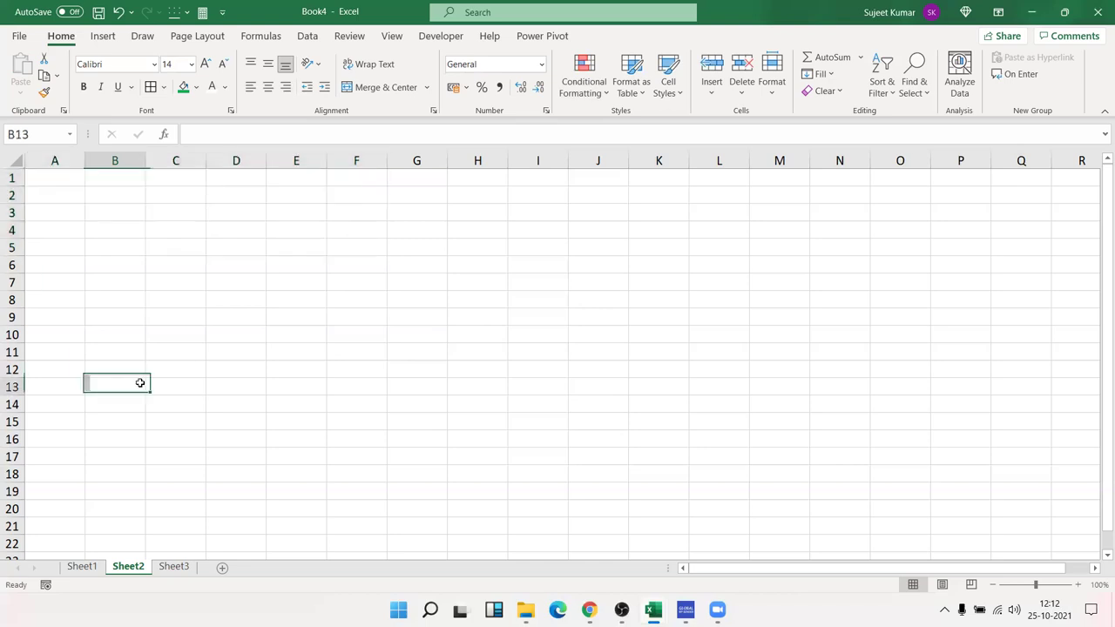
{"action": "key", "text": "ctrl+n"}
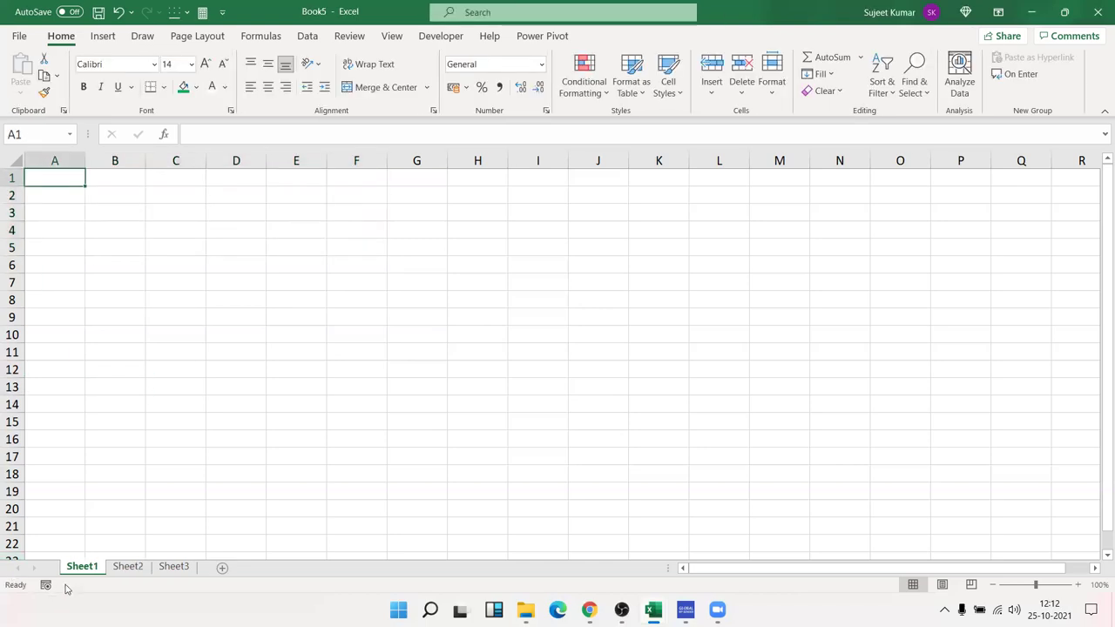
{"action": "double_click", "coordinate": [68, 572]}
{"action": "type", "text": "JAN"}
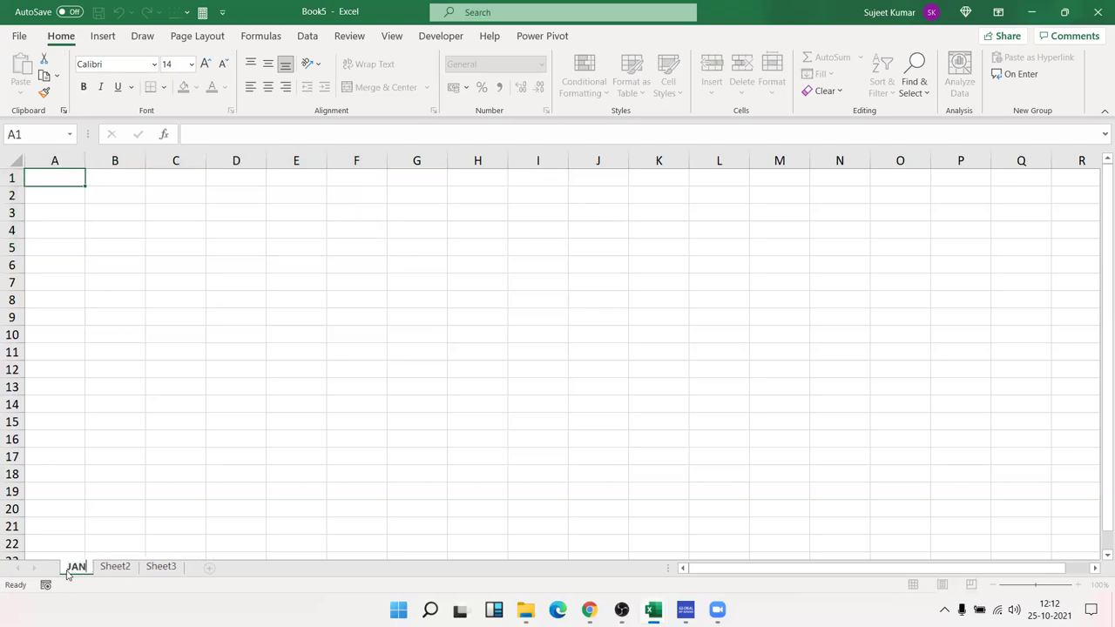
{"action": "left_click", "coordinate": [89, 531]}
{"action": "left_click", "coordinate": [120, 568]}
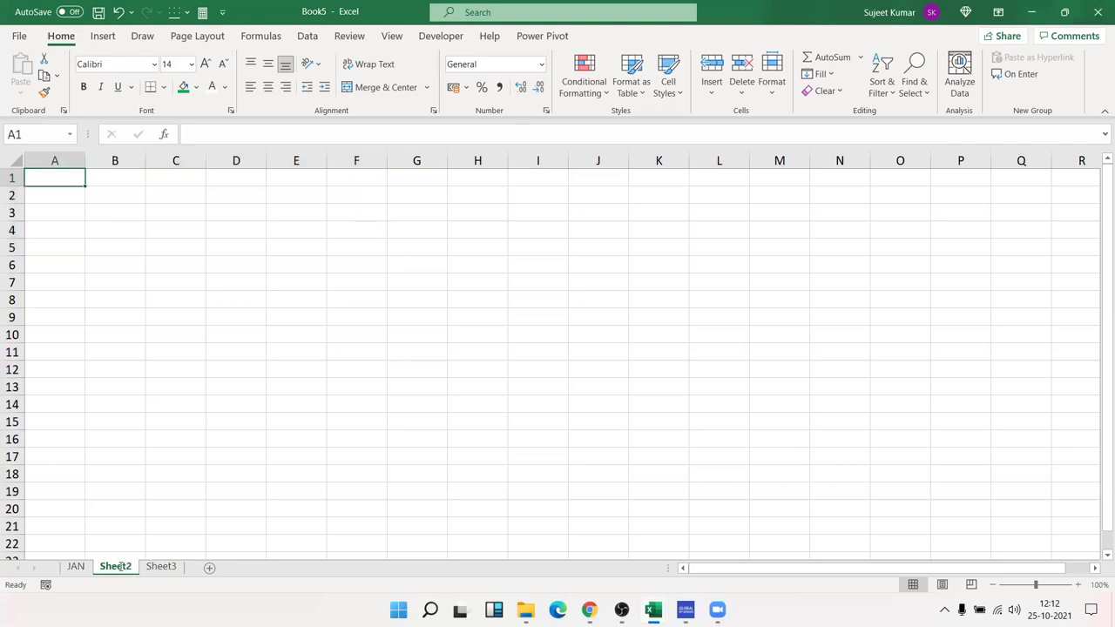
{"action": "double_click", "coordinate": [121, 568]}
{"action": "type", "text": "FEB"}
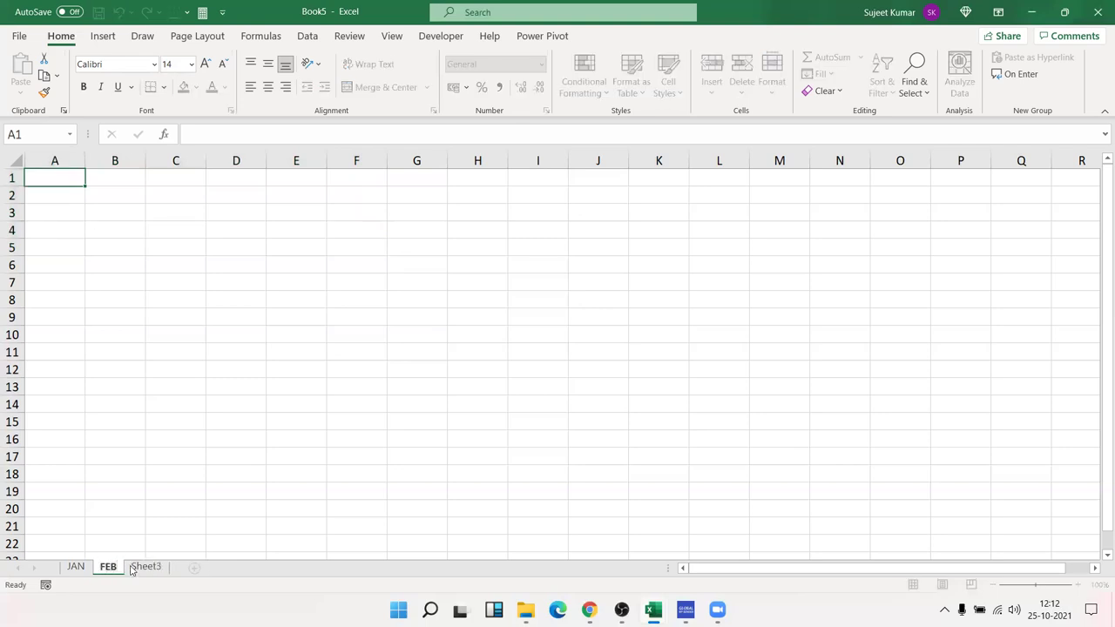
{"action": "left_click", "coordinate": [132, 543]}
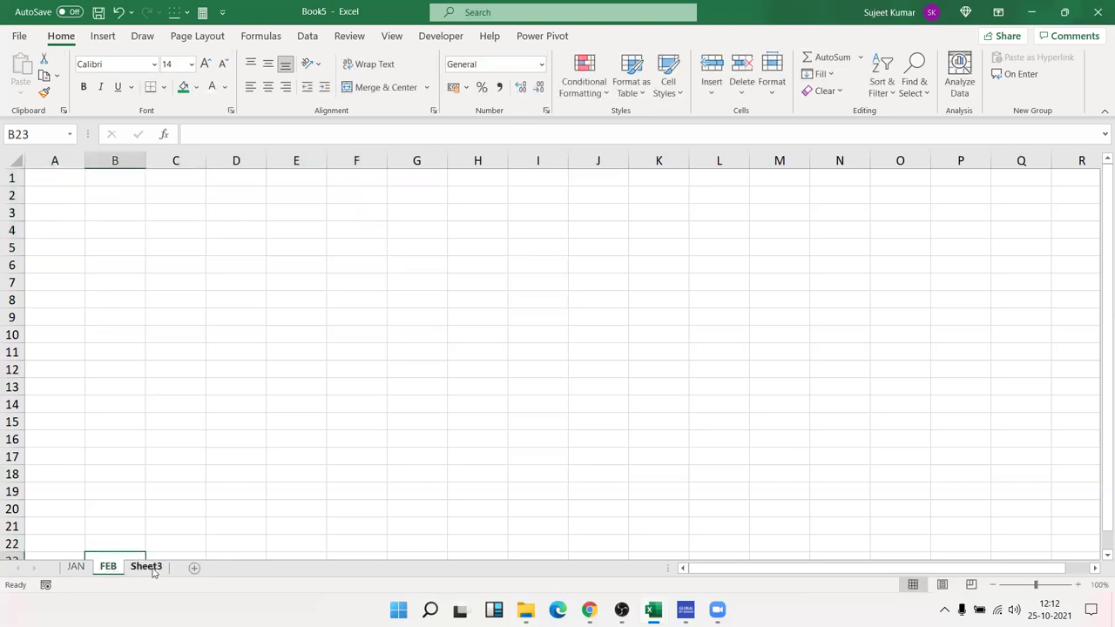
- Rename the third sheet to Mar, correcting the mistyped 'MAr'
{"action": "double_click", "coordinate": [148, 568]}
{"action": "type", "text": "MAr"}
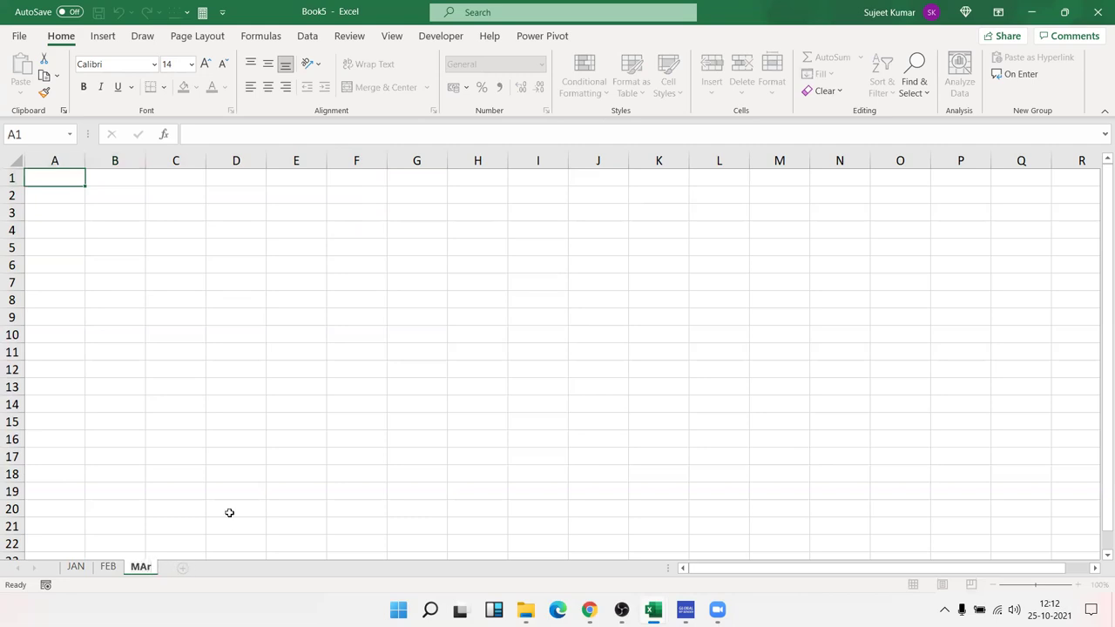
{"action": "left_click", "coordinate": [201, 485]}
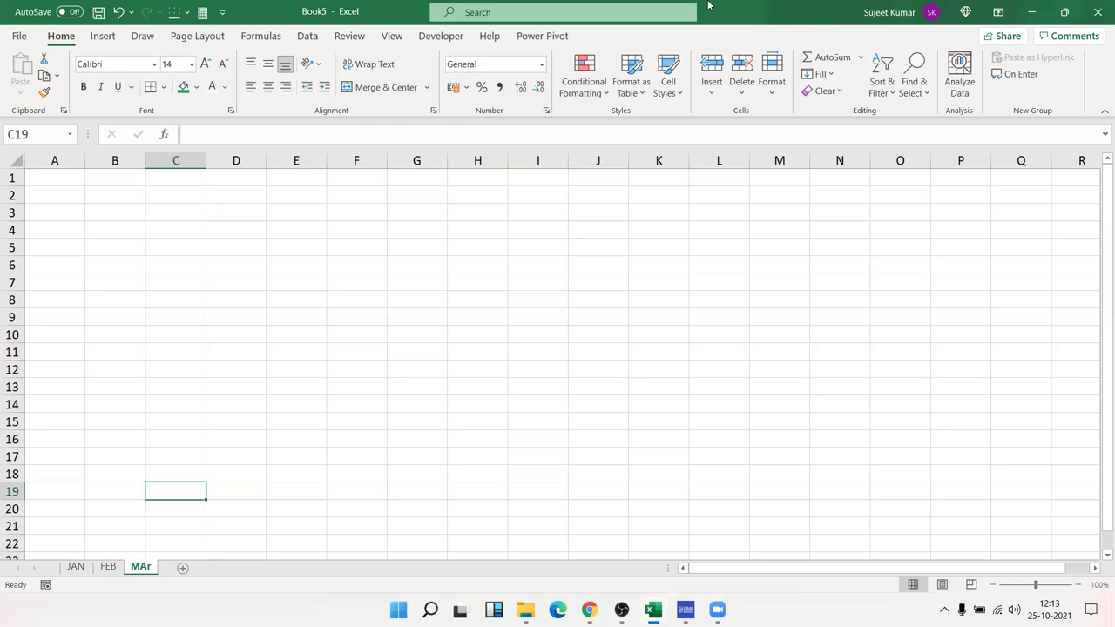
{"action": "key", "text": "Up"}
{"action": "key", "text": "Up"}
{"action": "key", "text": "Up"}
{"action": "key", "text": "Up"}
{"action": "key", "text": "Up"}
{"action": "key", "text": "Up"}
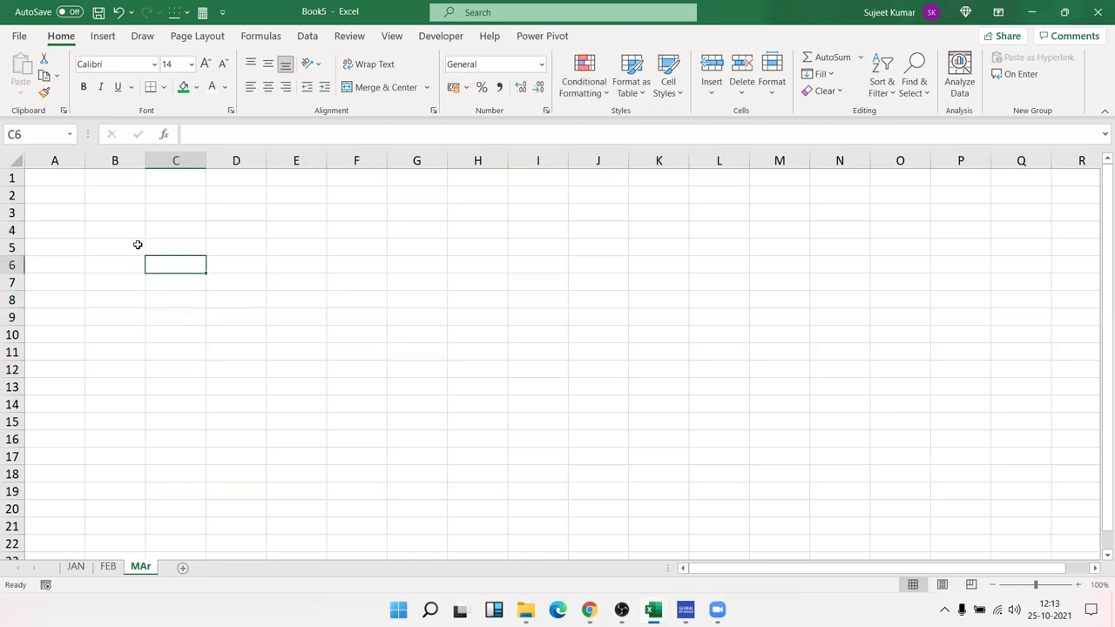
{"action": "double_click", "coordinate": [142, 567]}
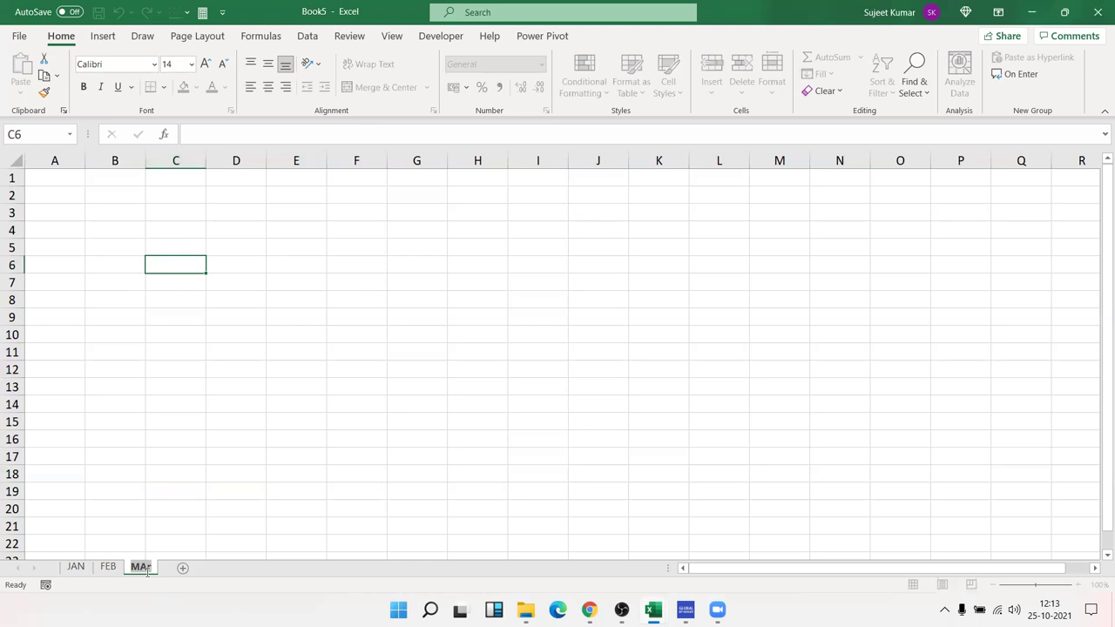
{"action": "left_click_drag", "start_coordinate": [304, 351], "coordinate": [357, 316]}
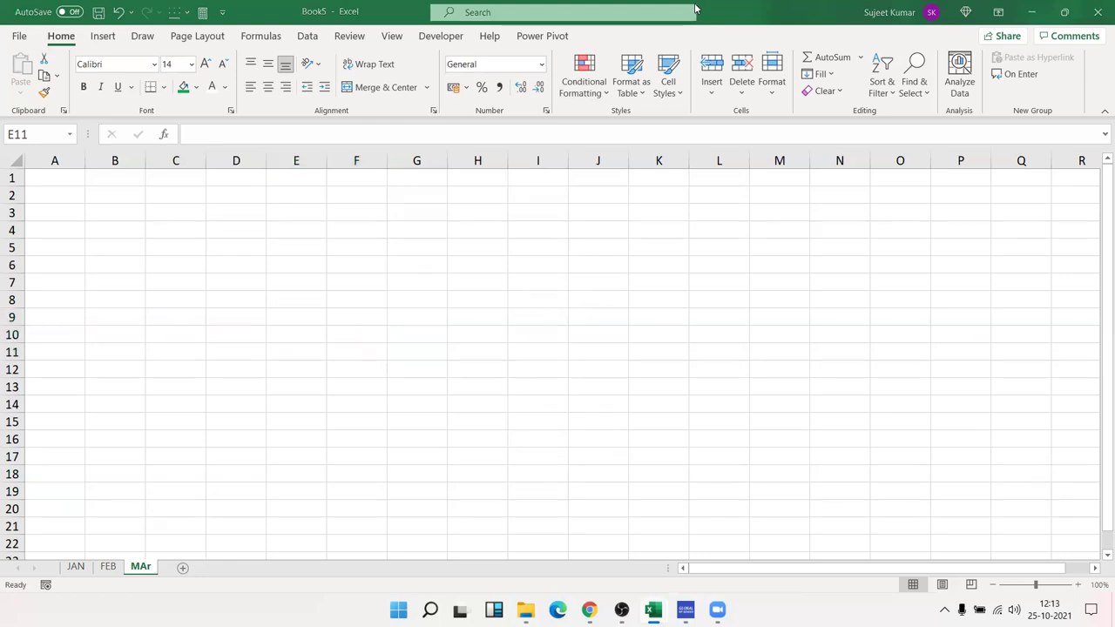
{"action": "left_click", "coordinate": [187, 249]}
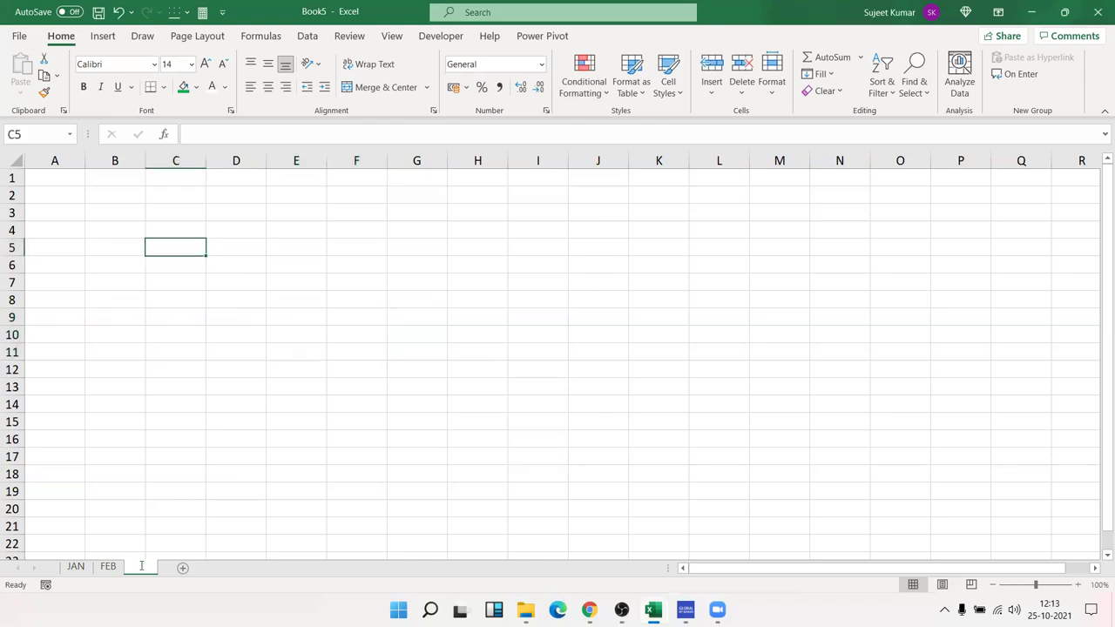
{"action": "double_click", "coordinate": [142, 566]}
{"action": "type", "text": "Mar"}
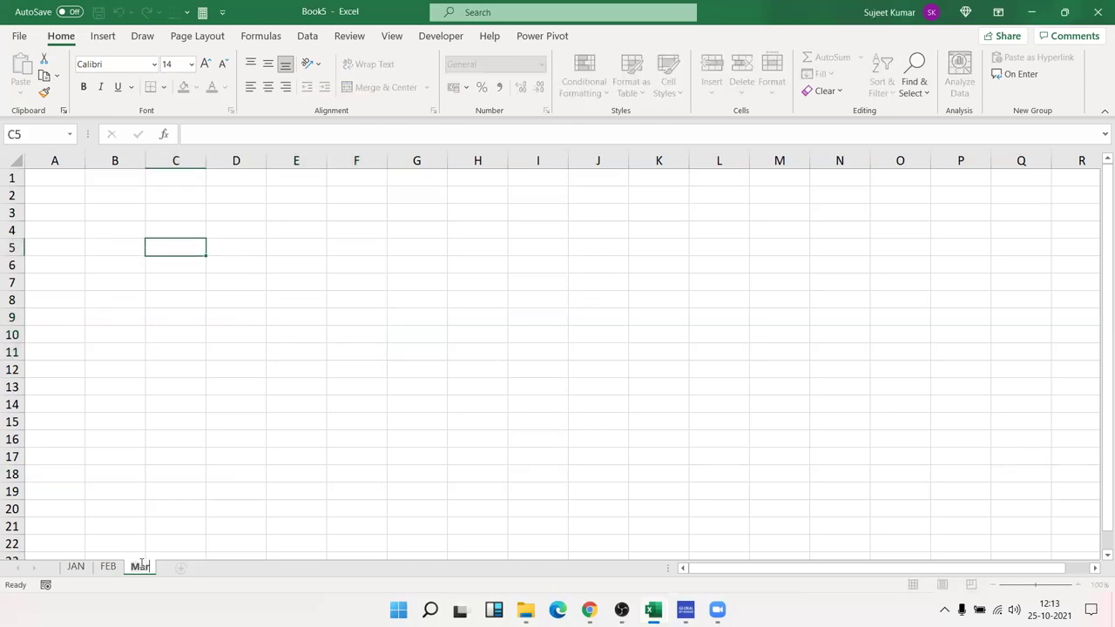
{"action": "key", "text": "Return"}
- On JAN, enter the label Date in A2 and today's date 25-10-2021 in B2
{"action": "left_click", "coordinate": [76, 567]}
{"action": "left_click", "coordinate": [108, 567]}
{"action": "left_click", "coordinate": [142, 568]}
{"action": "left_click", "coordinate": [76, 567]}
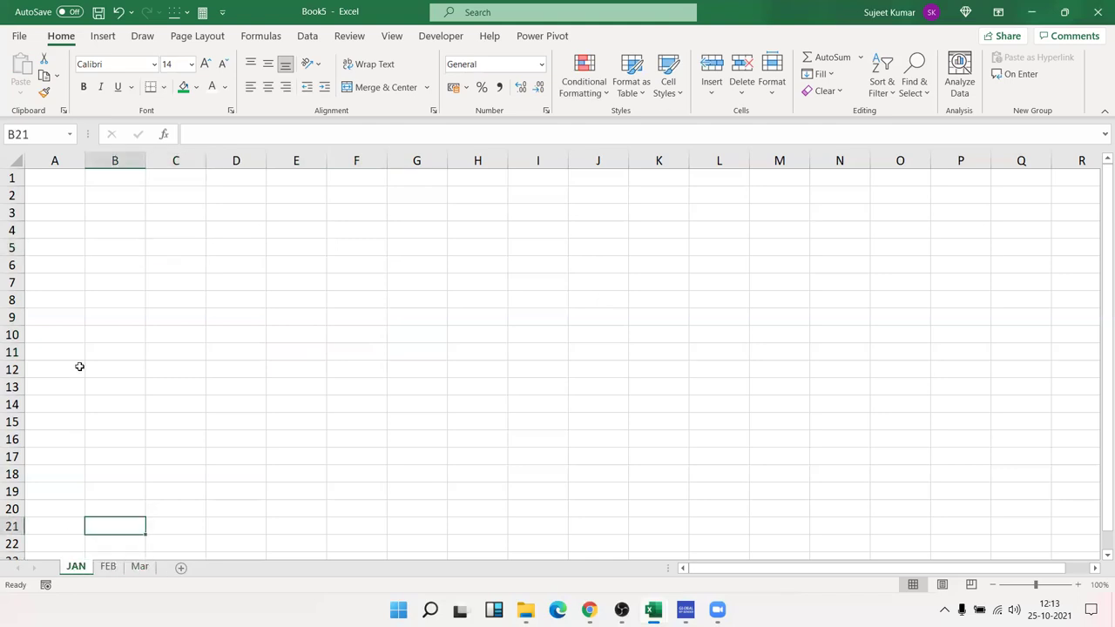
{"action": "left_click", "coordinate": [38, 200]}
{"action": "type", "text": "Date"}
{"action": "key", "text": "Tab"}
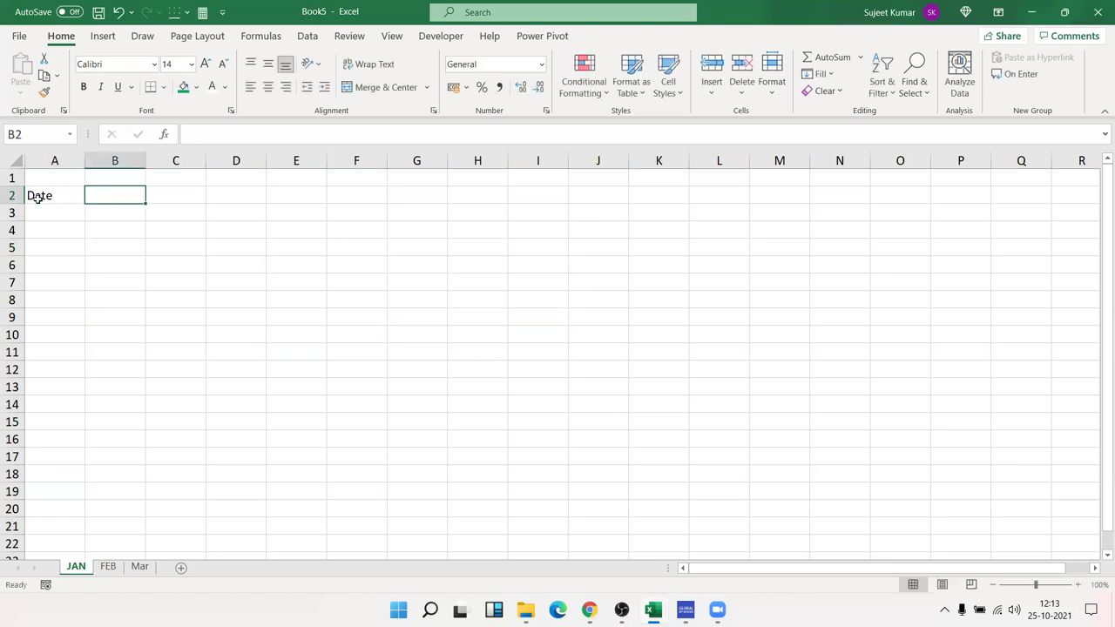
{"action": "key", "text": "ctrl+semicolon"}
{"action": "key", "text": "Return"}
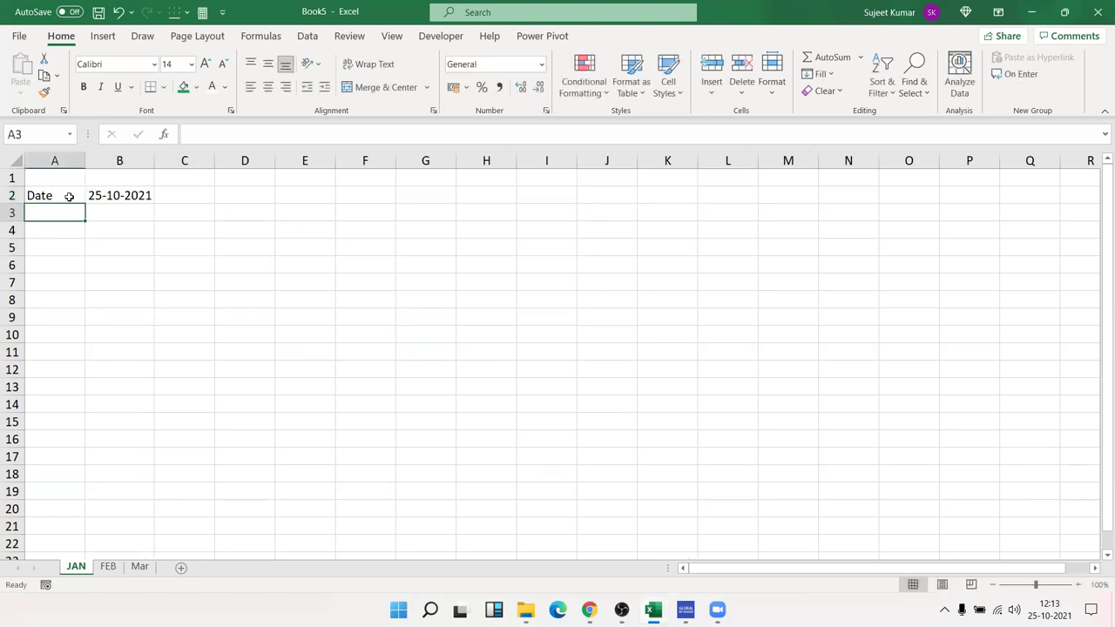
- Copy the Date row A2:B2 into cell A3 on both the FEB and Mar sheets
{"action": "left_click_drag", "start_coordinate": [69, 197], "coordinate": [100, 195]}
{"action": "key", "text": "ctrl+c"}
{"action": "key", "text": "ctrl+Page_Down"}
{"action": "left_click", "coordinate": [54, 218]}
{"action": "key", "text": "ctrl+v"}
{"action": "key", "text": "ctrl"}
{"action": "key", "text": "ctrl"}
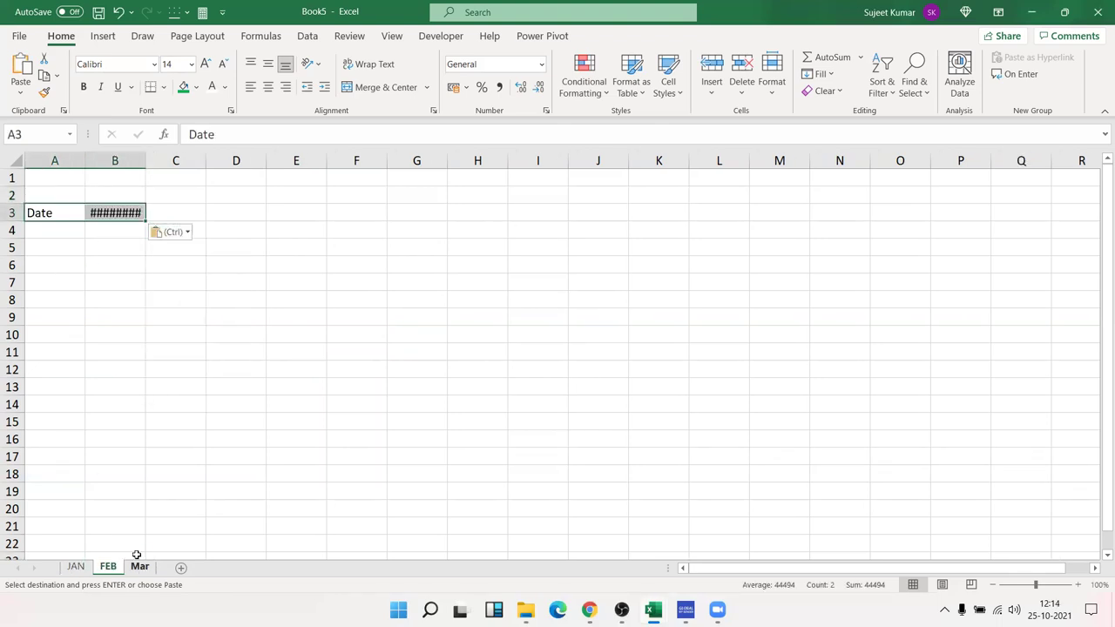
{"action": "left_click", "coordinate": [140, 568]}
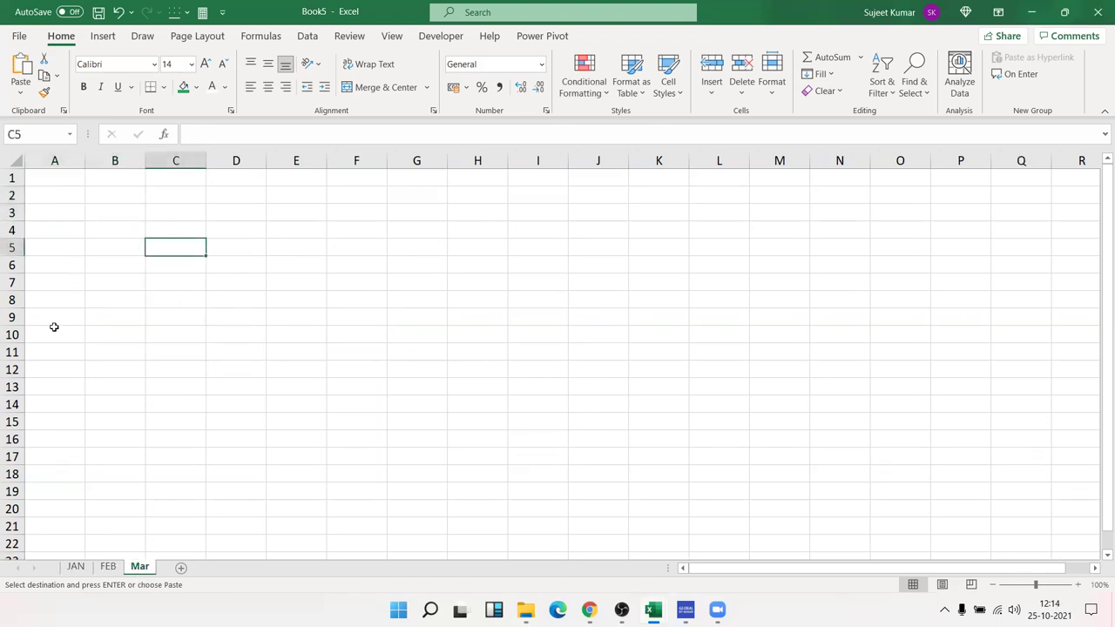
{"action": "left_click", "coordinate": [75, 213]}
{"action": "key", "text": "ctrl+v"}
- Autofit column B to show the full date and review the FEB and JAN sheets
{"action": "left_click", "coordinate": [176, 300]}
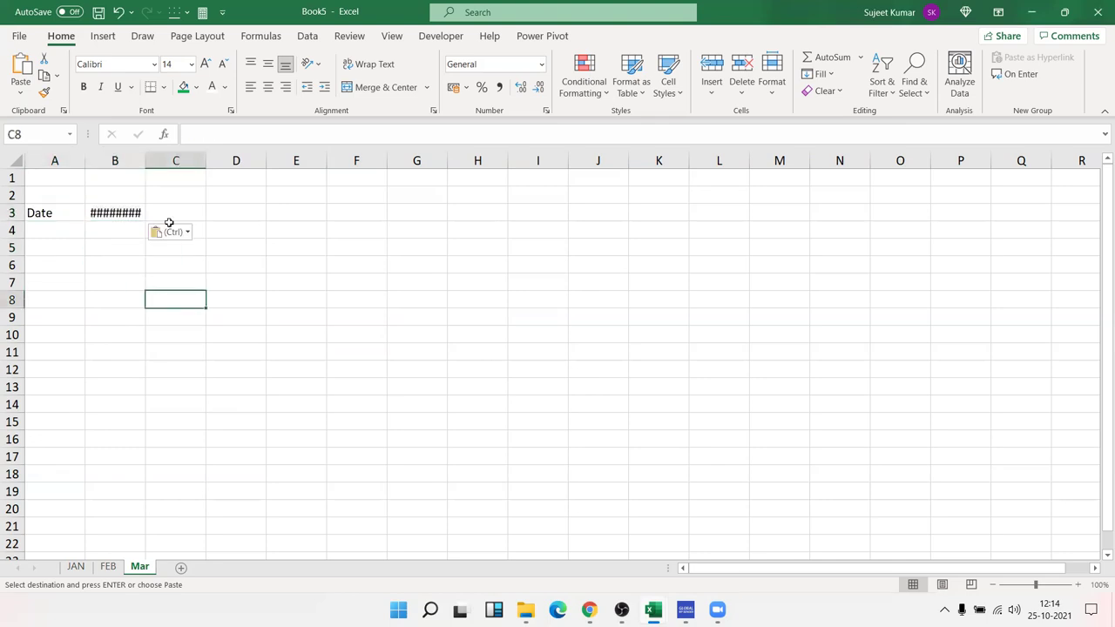
{"action": "double_click", "coordinate": [150, 164]}
{"action": "left_click_drag", "start_coordinate": [52, 286], "coordinate": [518, 448]}
{"action": "left_click_drag", "start_coordinate": [113, 560], "coordinate": [114, 567]}
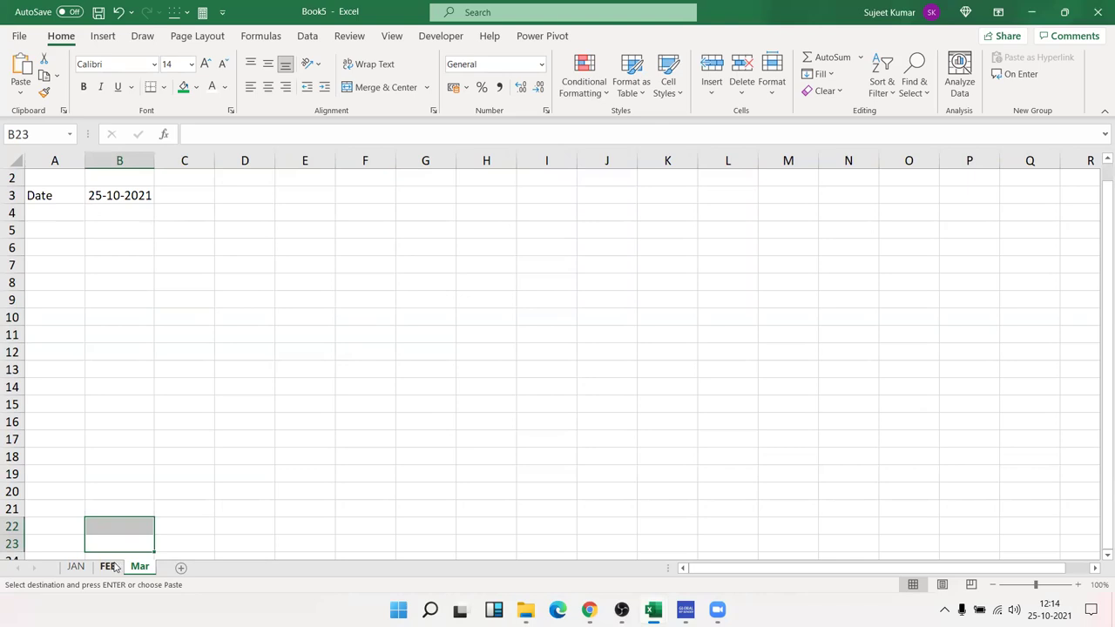
{"action": "left_click", "coordinate": [114, 567]}
{"action": "left_click_drag", "start_coordinate": [104, 308], "coordinate": [366, 456]}
{"action": "left_click", "coordinate": [78, 567]}
{"action": "left_click_drag", "start_coordinate": [113, 334], "coordinate": [256, 417]}
{"action": "key", "text": "Escape"}
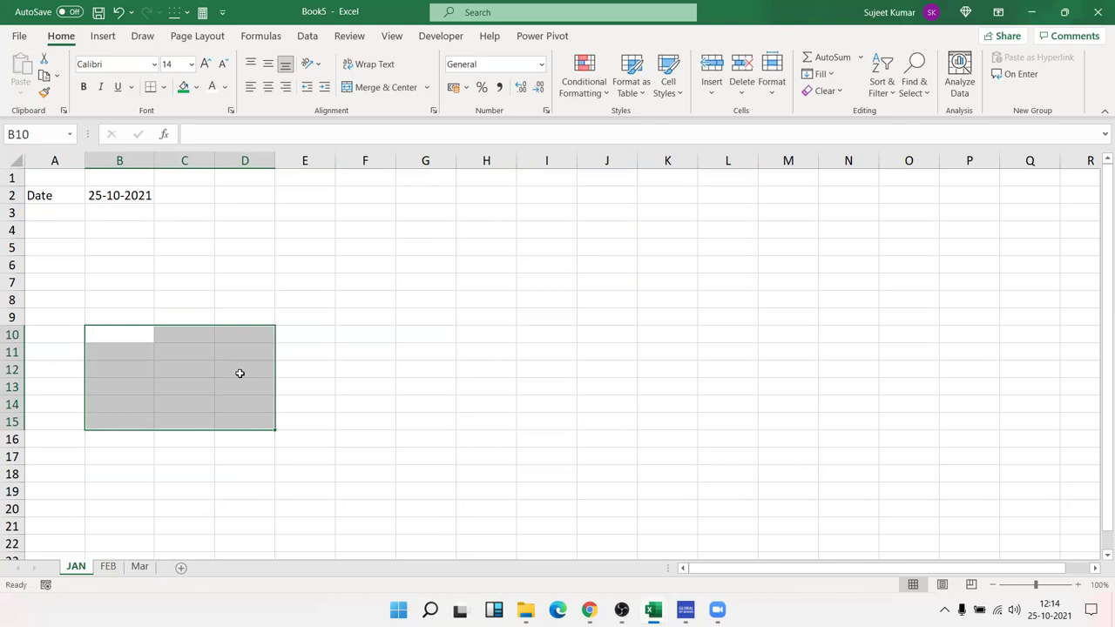
- Change JAN's B2 date to 26-10-2021 and widen column B on FEB
{"action": "left_click", "coordinate": [106, 197]}
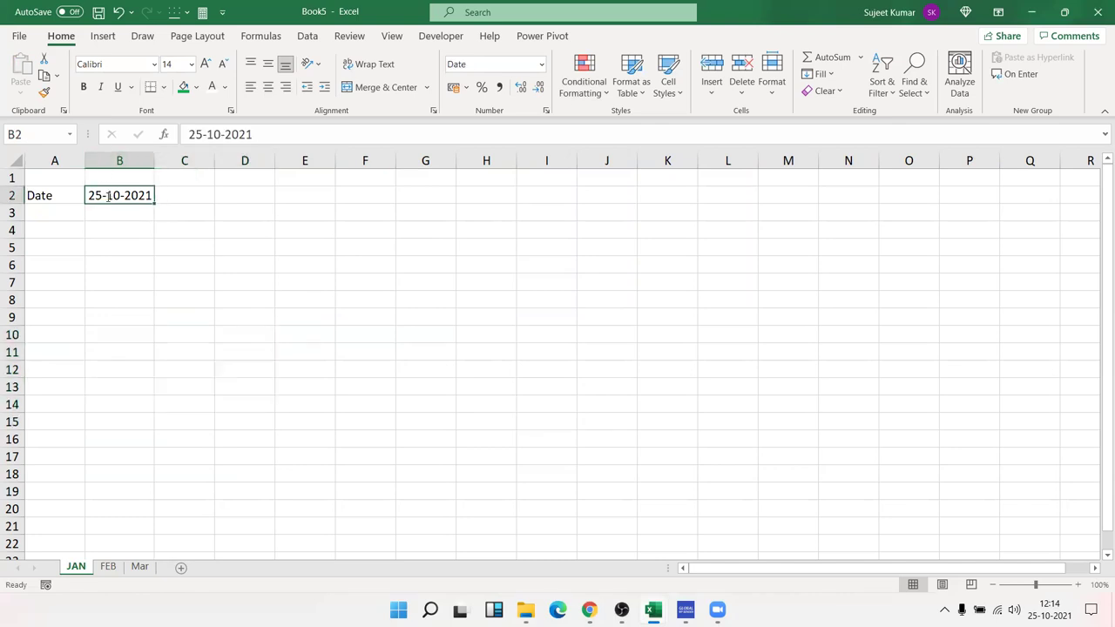
{"action": "type", "text": "26-"}
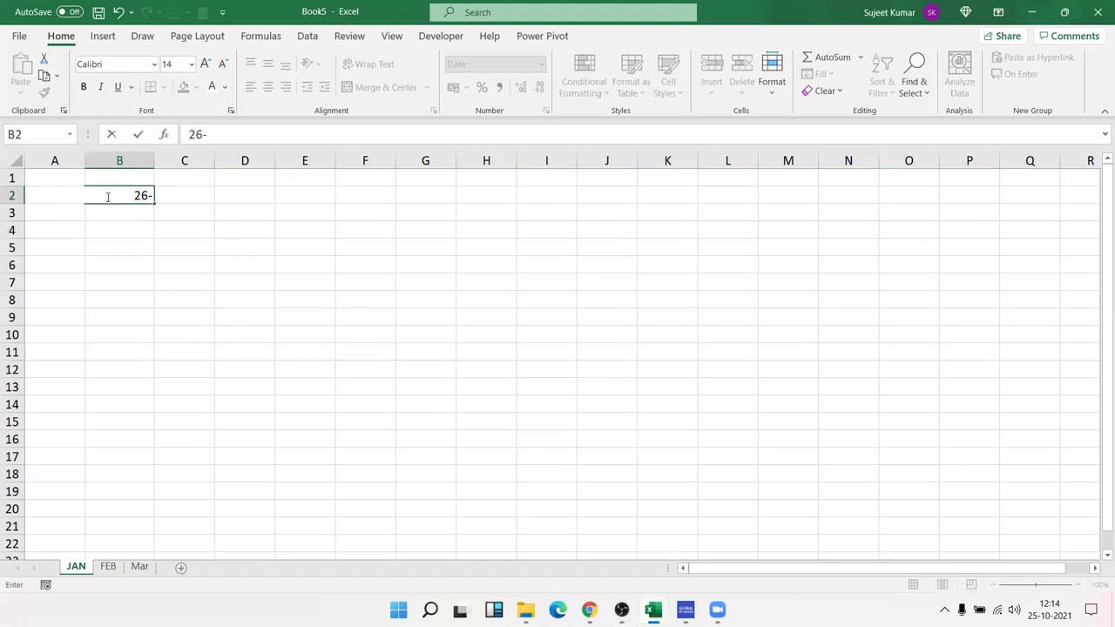
{"action": "type", "text": "10-2021"}
{"action": "key", "text": "Return"}
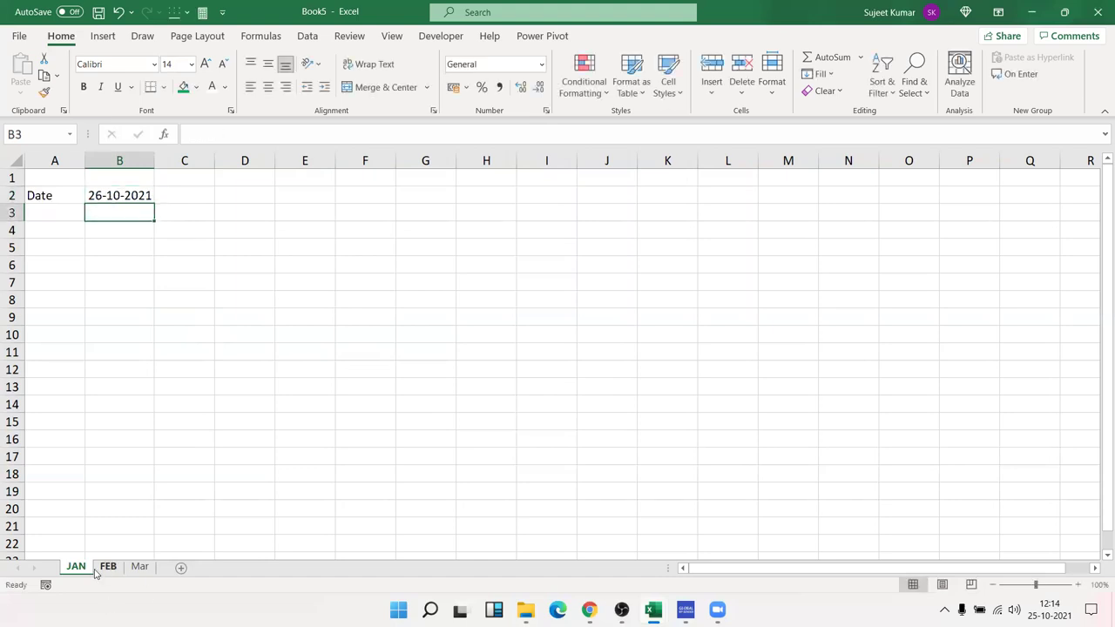
{"action": "left_click", "coordinate": [105, 568]}
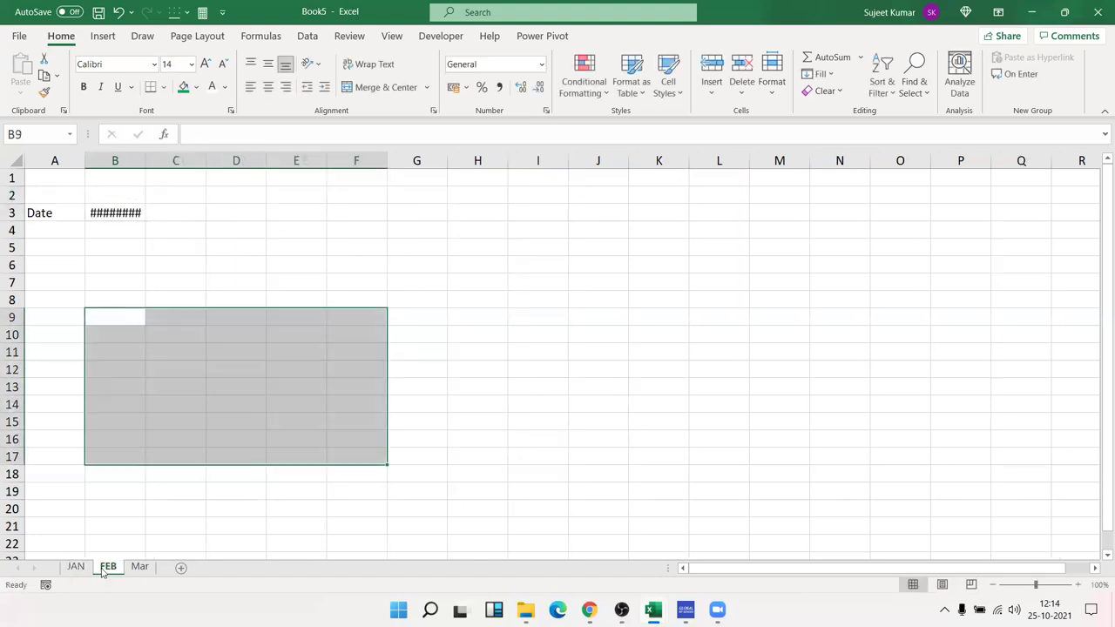
{"action": "double_click", "coordinate": [146, 161]}
{"action": "left_click", "coordinate": [141, 567]}
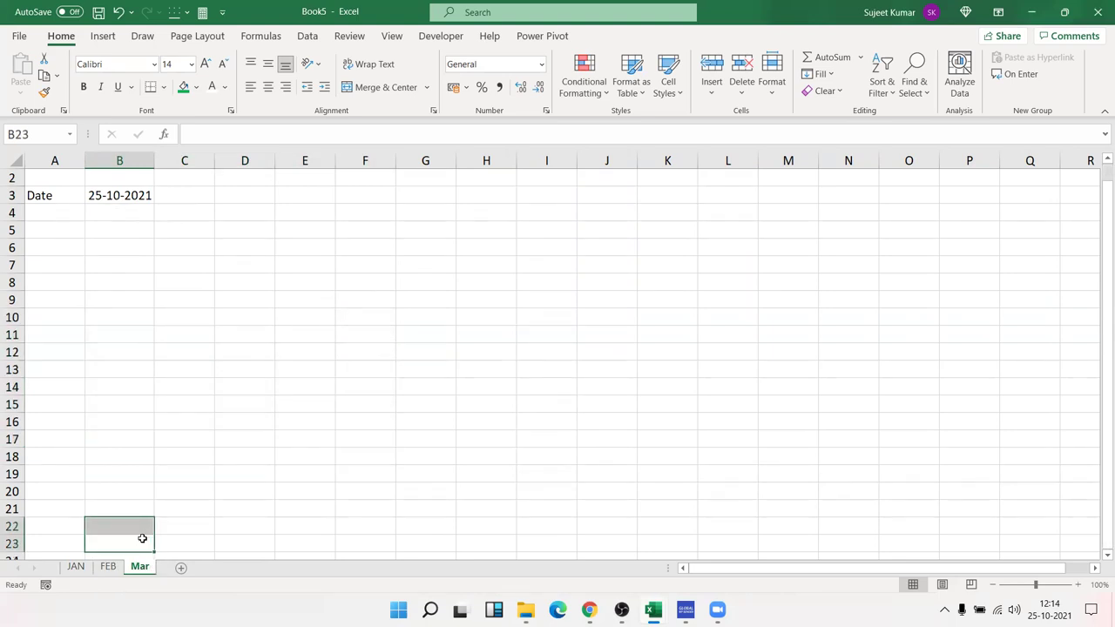
{"action": "left_click", "coordinate": [75, 567]}
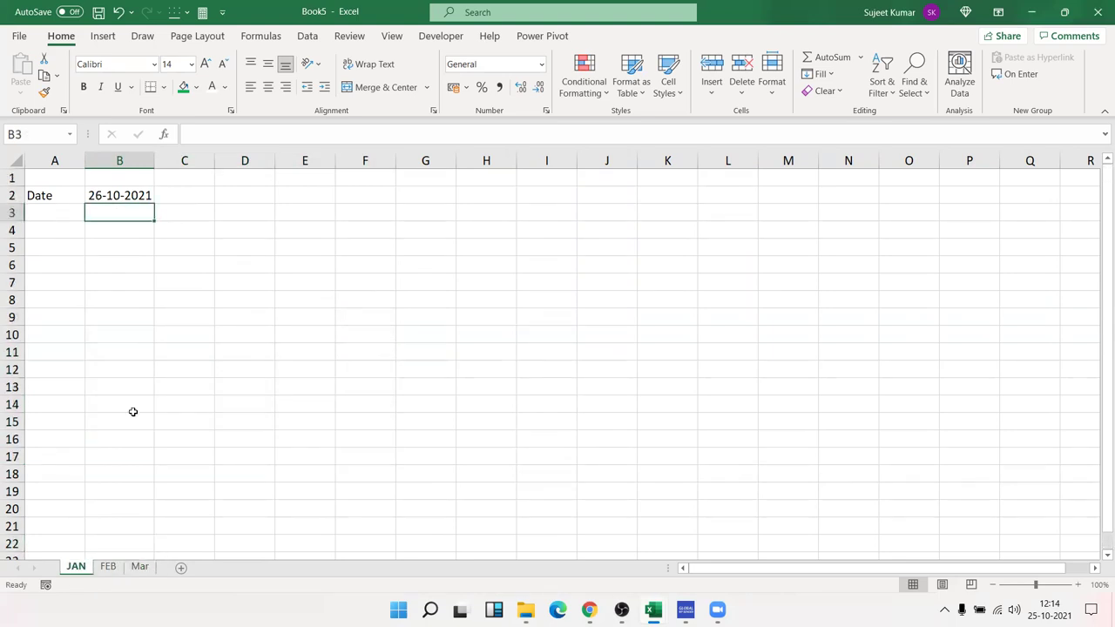
- Paste JAN's B2 date into FEB's B3 as a live link via Paste Special
{"action": "left_click", "coordinate": [129, 197]}
{"action": "key", "text": "ctrl+c"}
{"action": "left_click", "coordinate": [107, 567]}
{"action": "left_click", "coordinate": [133, 213]}
{"action": "right_click", "coordinate": [132, 215]}
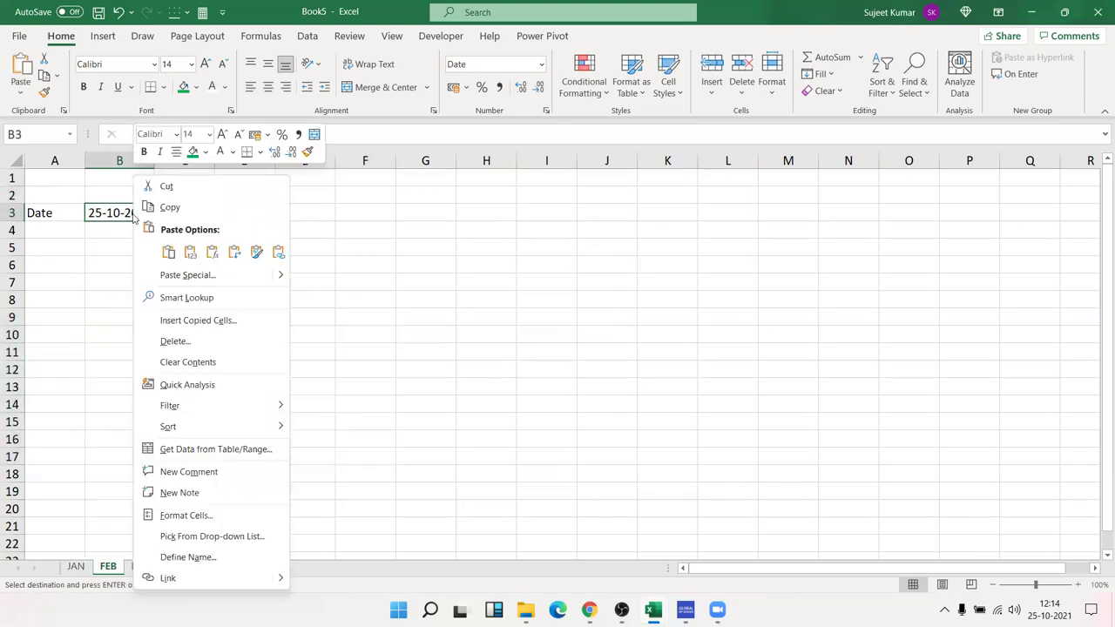
{"action": "left_click", "coordinate": [166, 275]}
{"action": "left_click", "coordinate": [41, 403]}
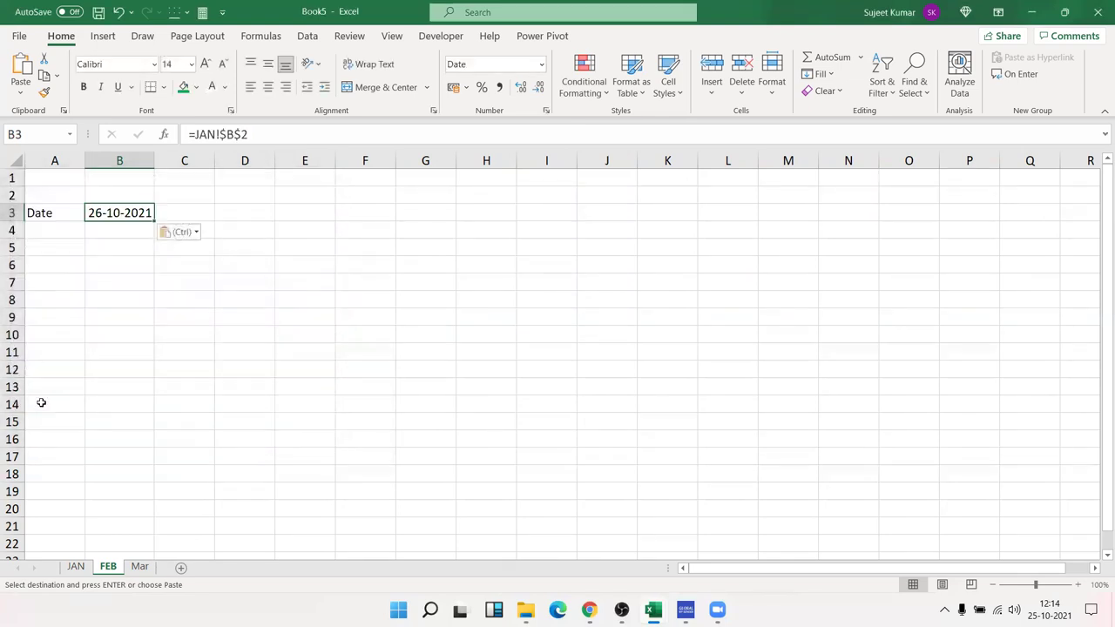
{"action": "key", "text": "Escape"}
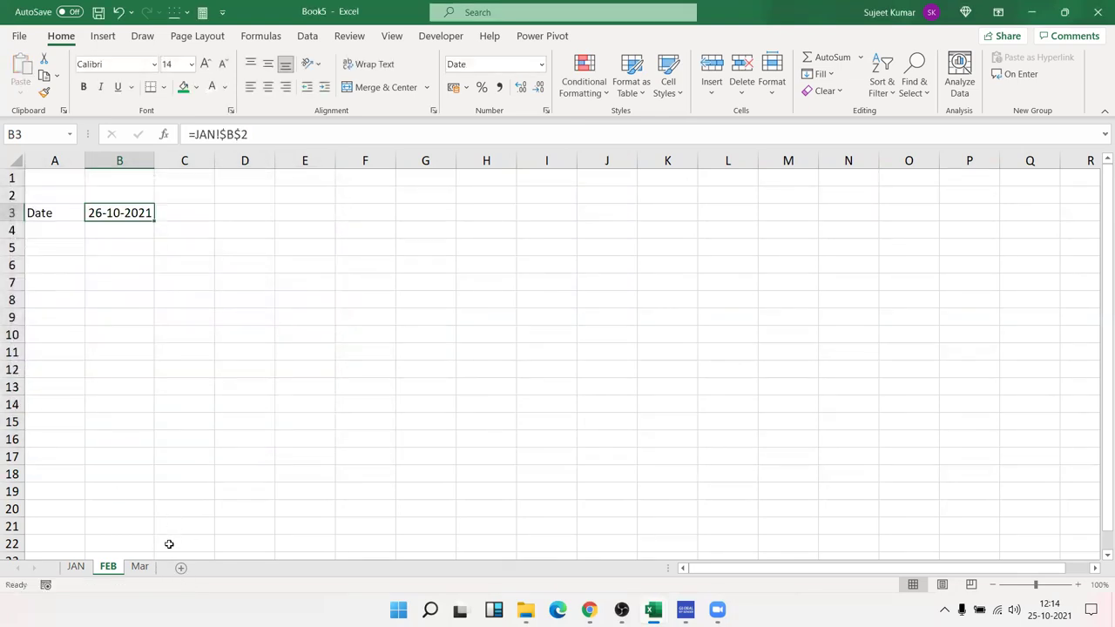
- On Mar, enter the formula =JAN!B2 in cell B3
{"action": "left_click", "coordinate": [138, 568]}
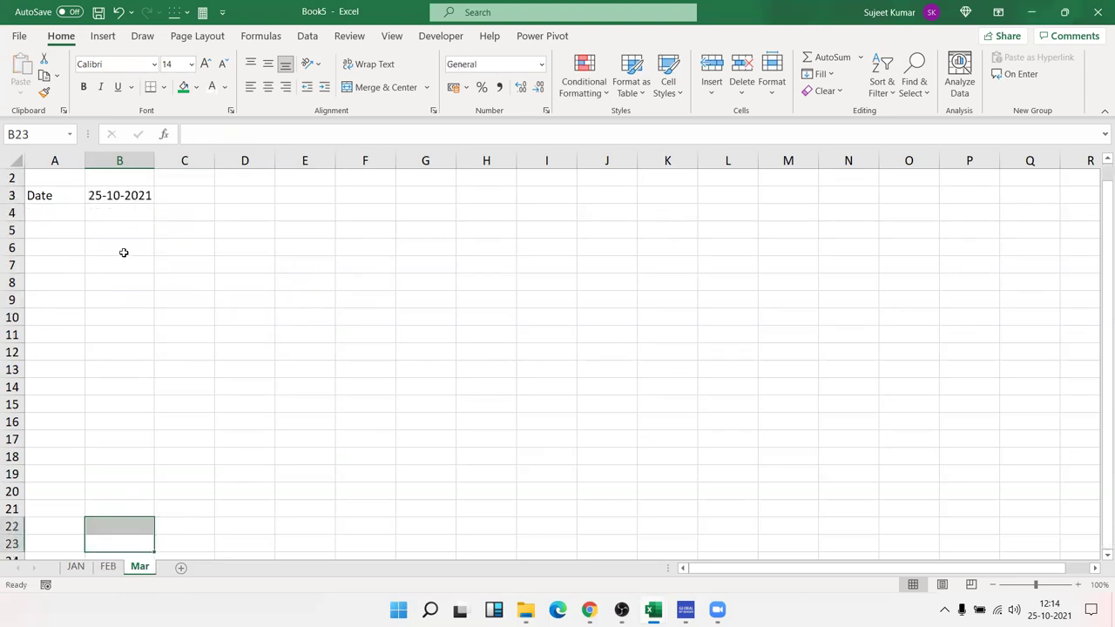
{"action": "left_click", "coordinate": [139, 192]}
{"action": "type", "text": "="}
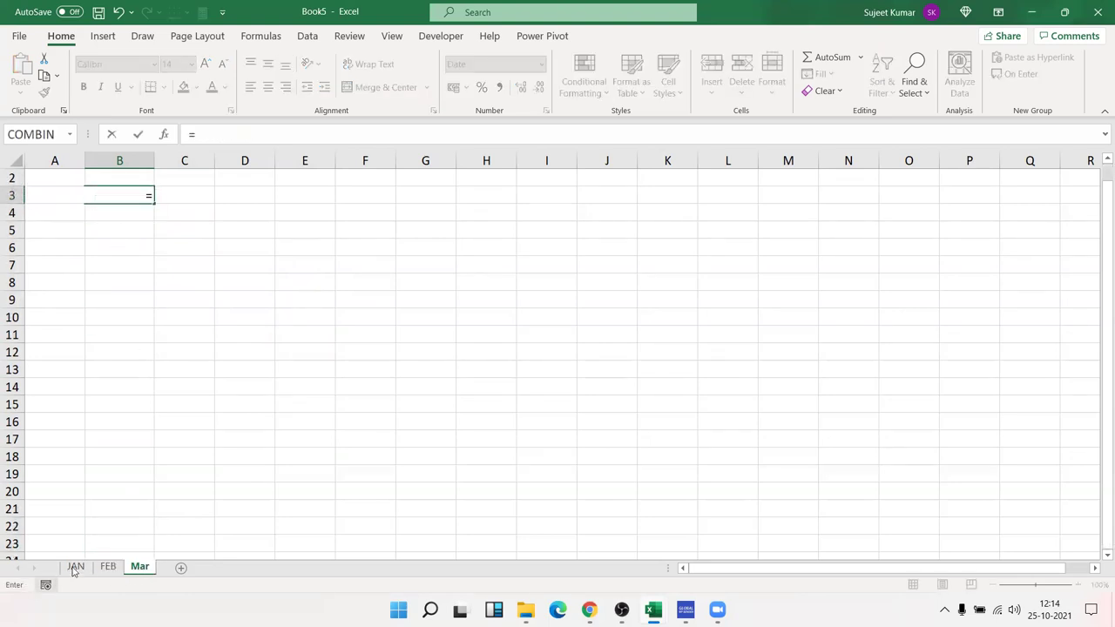
{"action": "key", "text": "ctrl+Page_Up"}
{"action": "key", "text": "ctrl+Page_Up"}
{"action": "left_click", "coordinate": [119, 197]}
{"action": "key", "text": "Return"}
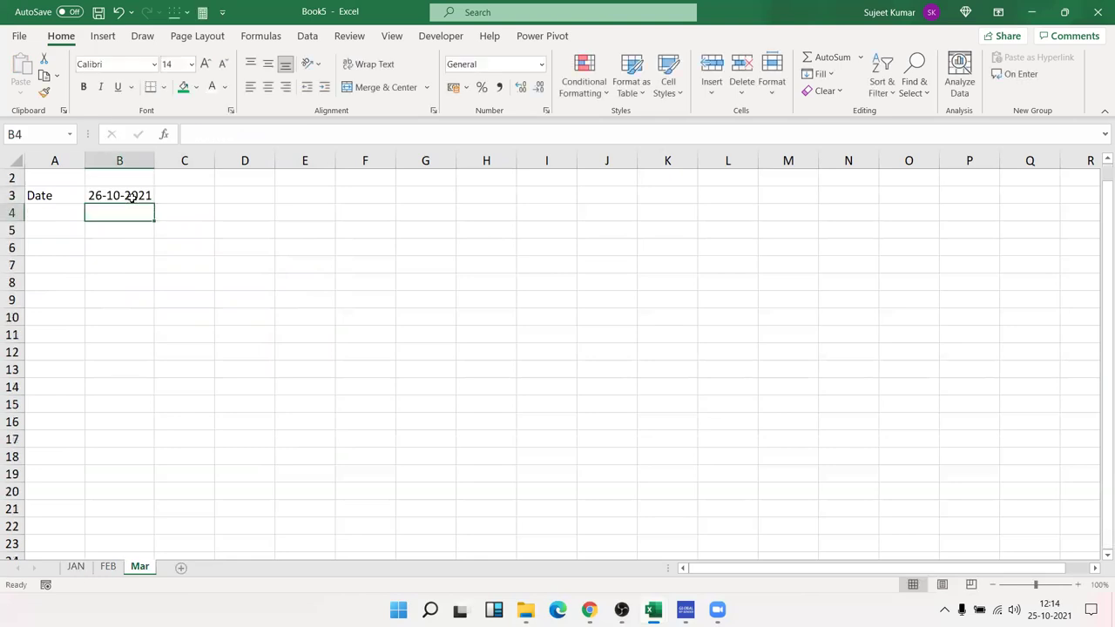
- Change JAN's date to 27-10-2021 and confirm FEB and Mar update to match
{"action": "left_click", "coordinate": [76, 566]}
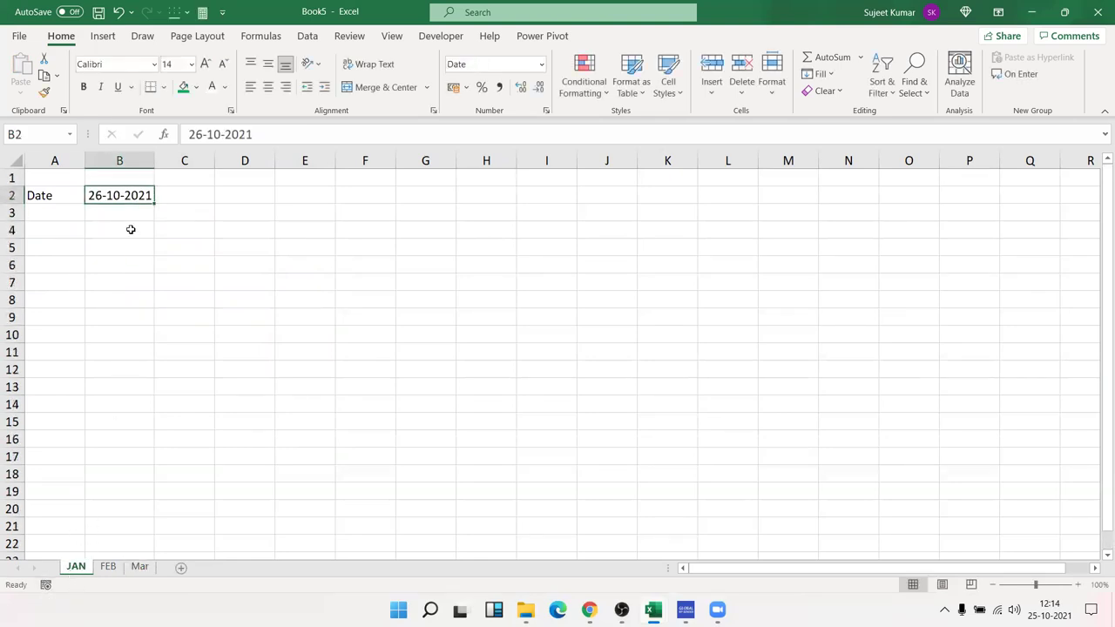
{"action": "type", "text": "27-1"}
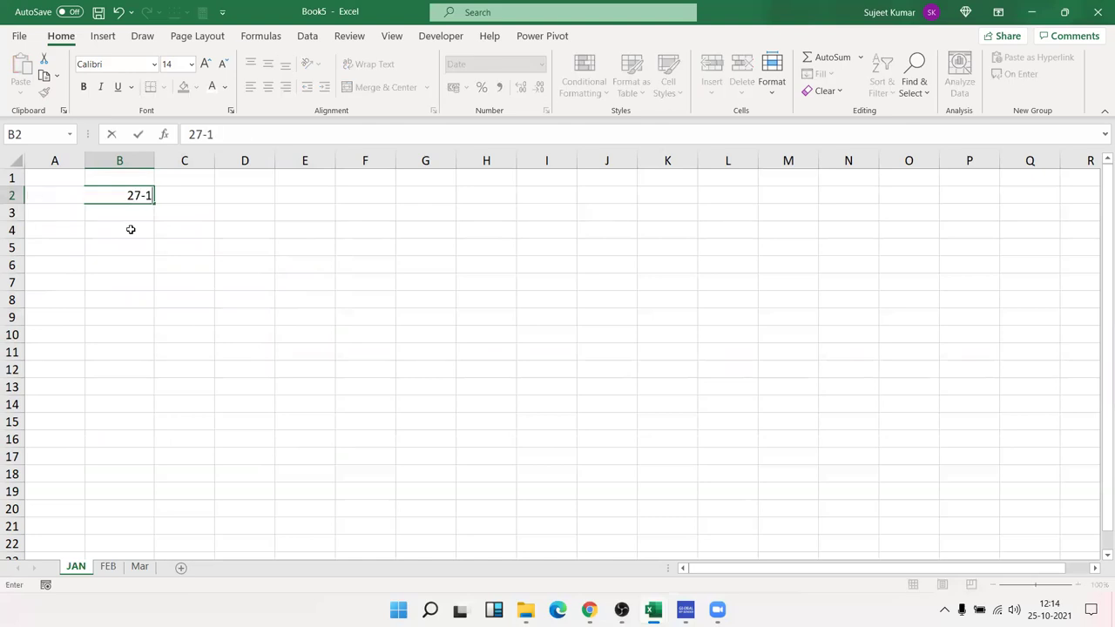
{"action": "type", "text": "0"}
{"action": "key", "text": "Return"}
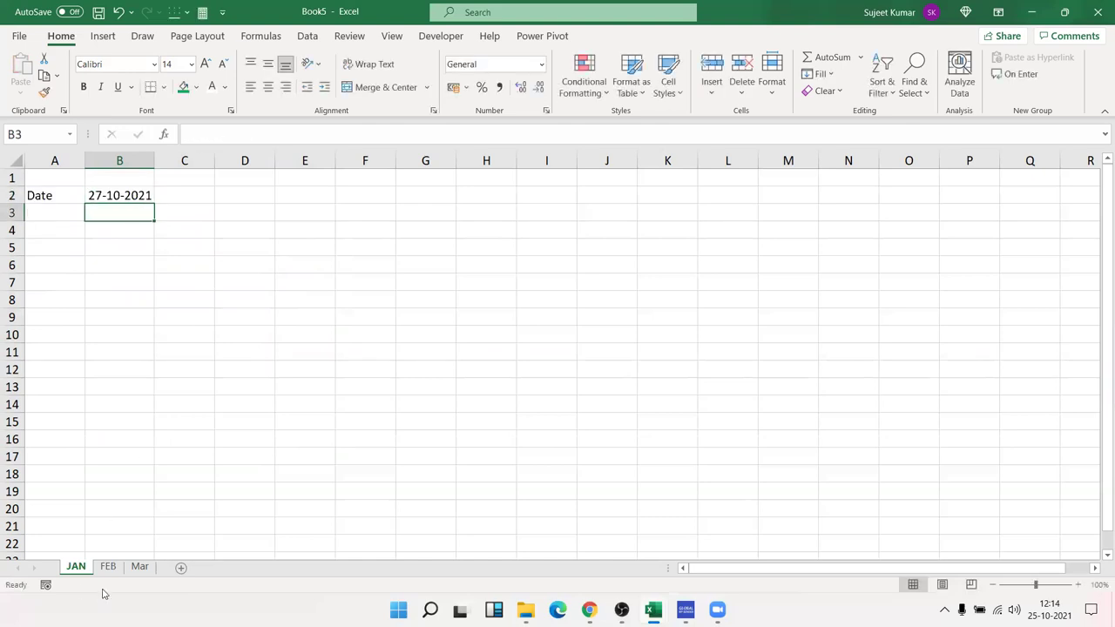
{"action": "left_click", "coordinate": [108, 567]}
{"action": "left_click", "coordinate": [137, 568]}
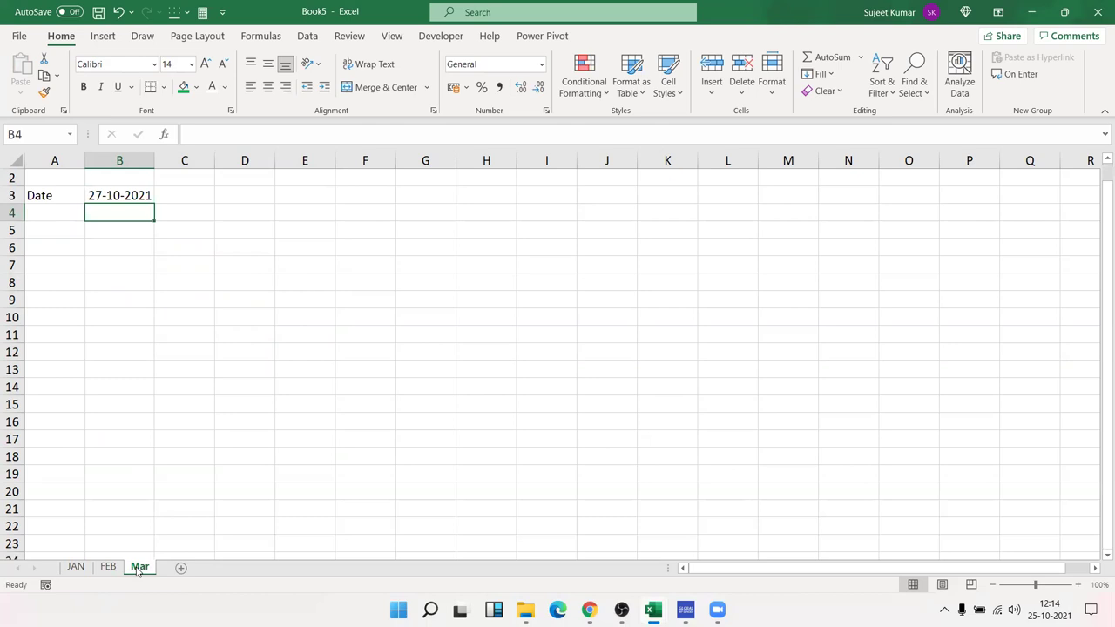
{"action": "left_click", "coordinate": [105, 568]}
{"action": "left_click", "coordinate": [78, 568]}
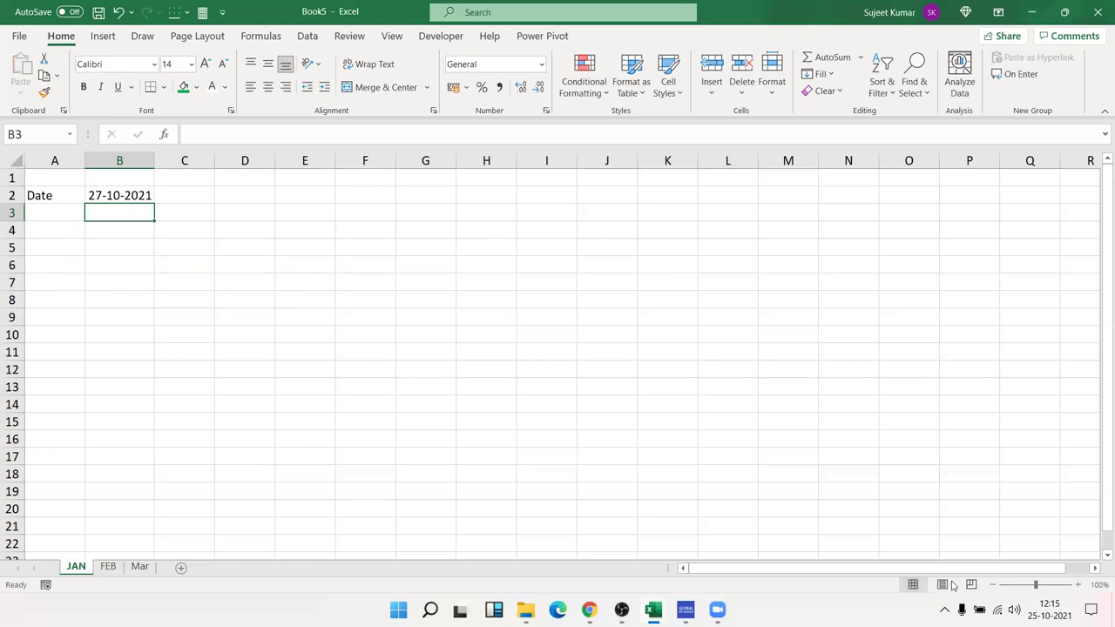
- Close the Book5 workbook with Ctrl+W
{"action": "left_click", "coordinate": [945, 610]}
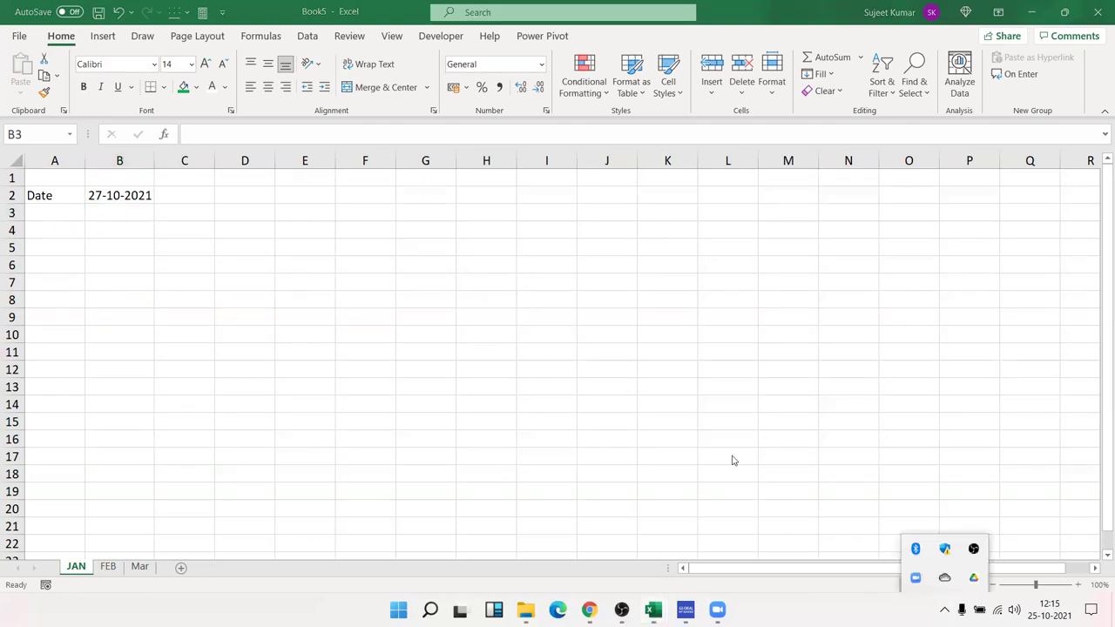
{"action": "key", "text": "Escape"}
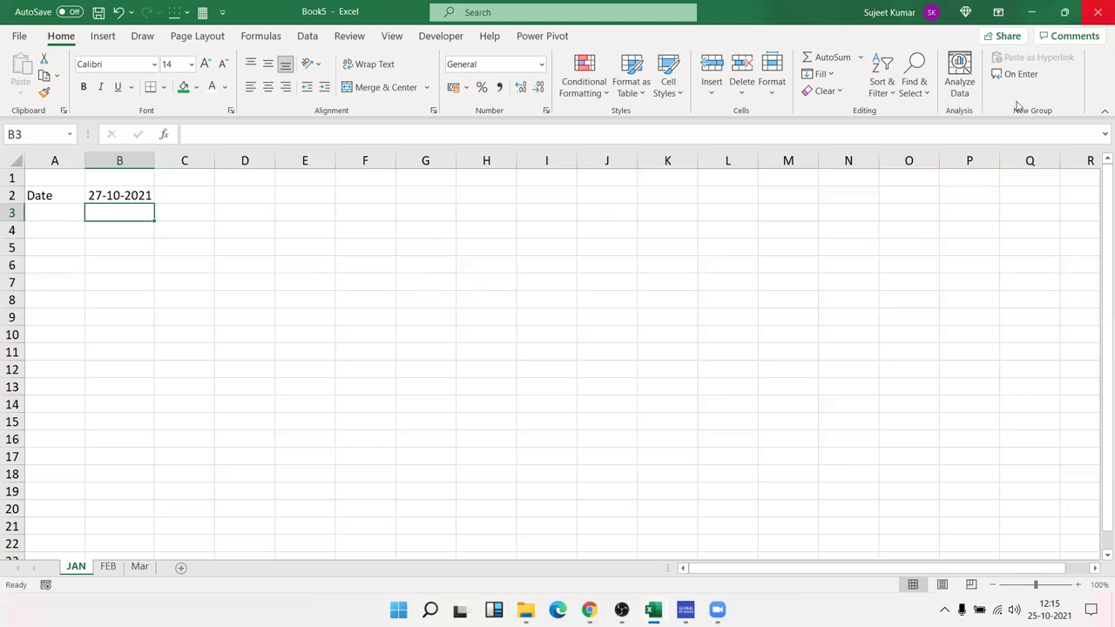
{"action": "key", "text": "ctrl+w"}
- Discard Book5's changes and select the green marks table A1:F10 on Book4's Sheet1
{"action": "left_click", "coordinate": [630, 371]}
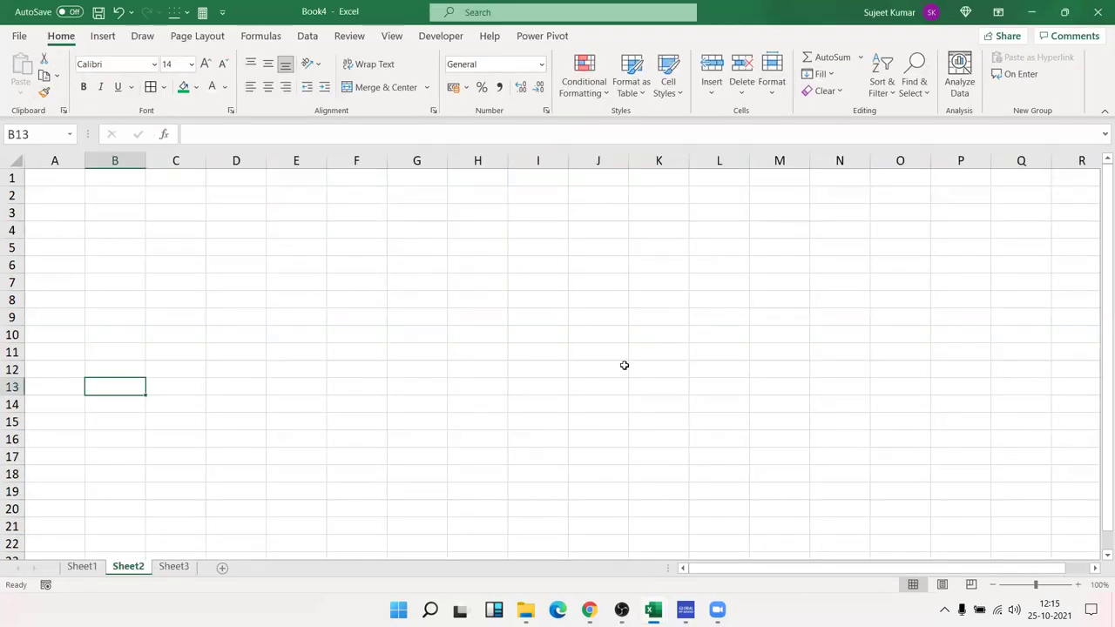
{"action": "left_click", "coordinate": [83, 566]}
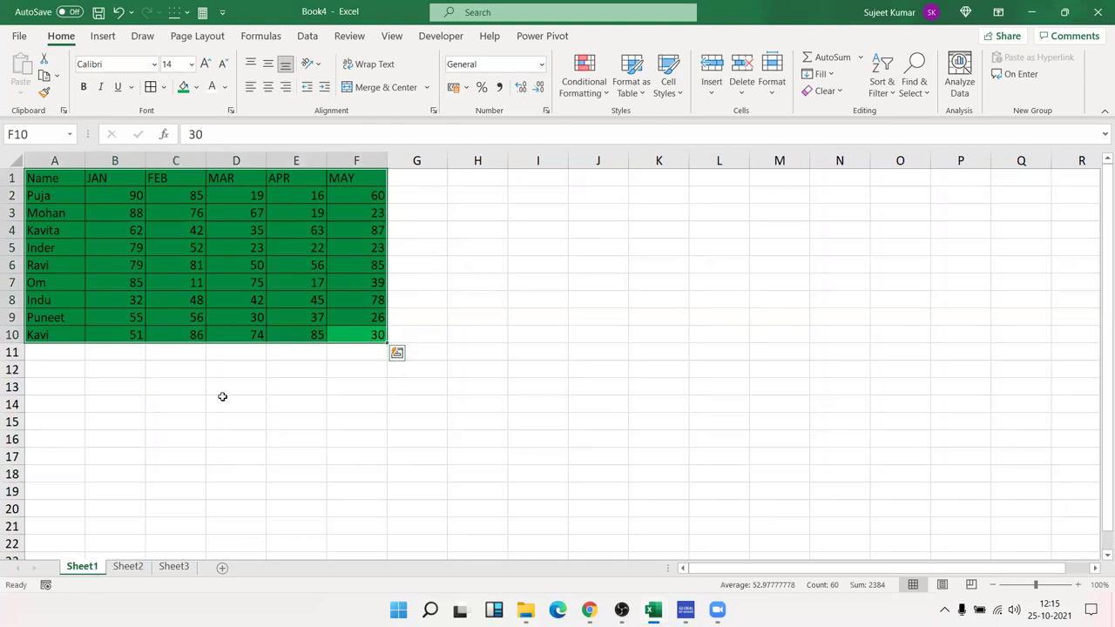
{"action": "left_click", "coordinate": [222, 399]}
{"action": "left_click", "coordinate": [388, 337]}
{"action": "left_click_drag", "start_coordinate": [382, 337], "coordinate": [4, 159]}
{"action": "left_click", "coordinate": [282, 431]}
{"action": "left_click_drag", "start_coordinate": [367, 339], "coordinate": [11, 181]}
- Merge J1:M7 into a single cell, then copy the green A1:F10 table
{"action": "left_click_drag", "start_coordinate": [603, 180], "coordinate": [784, 278]}
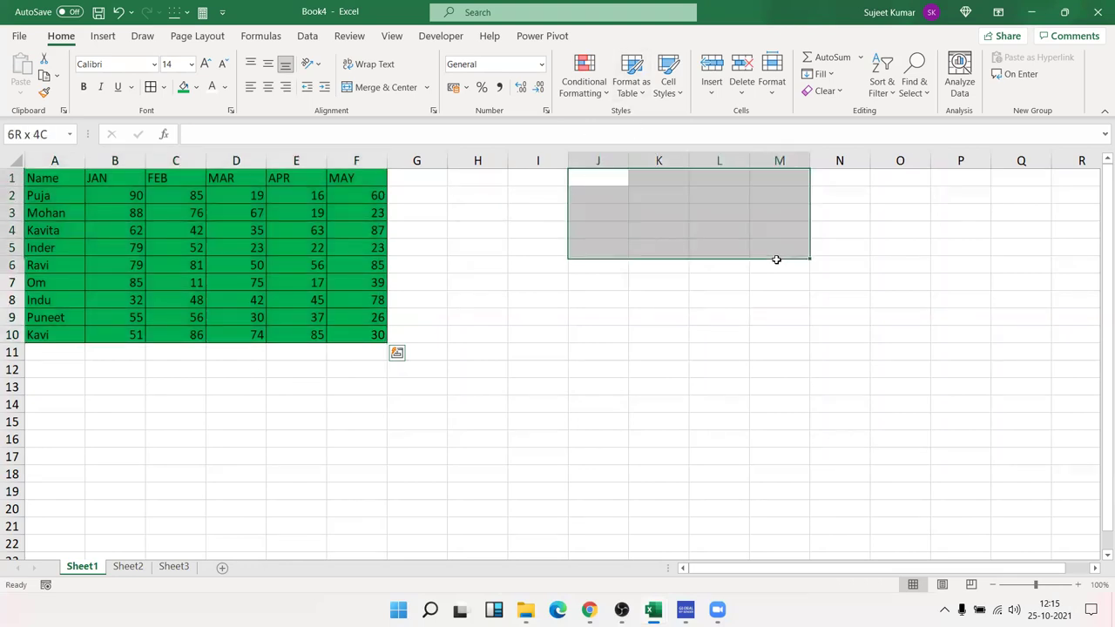
{"action": "left_click", "coordinate": [386, 87]}
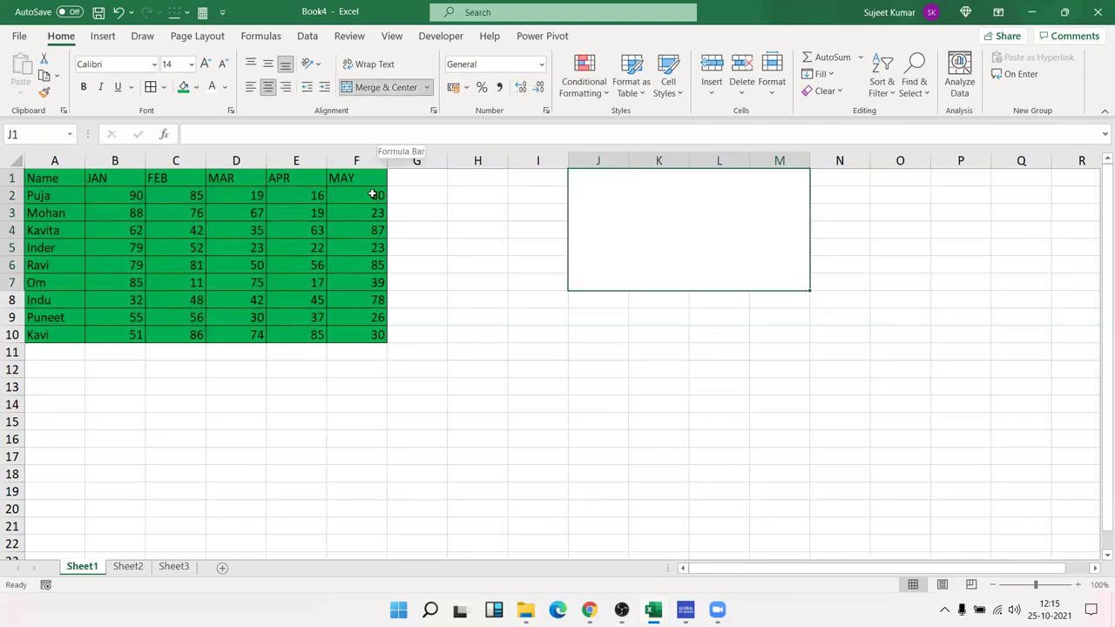
{"action": "left_click", "coordinate": [378, 244]}
{"action": "left_click_drag", "start_coordinate": [386, 162], "coordinate": [384, 162]}
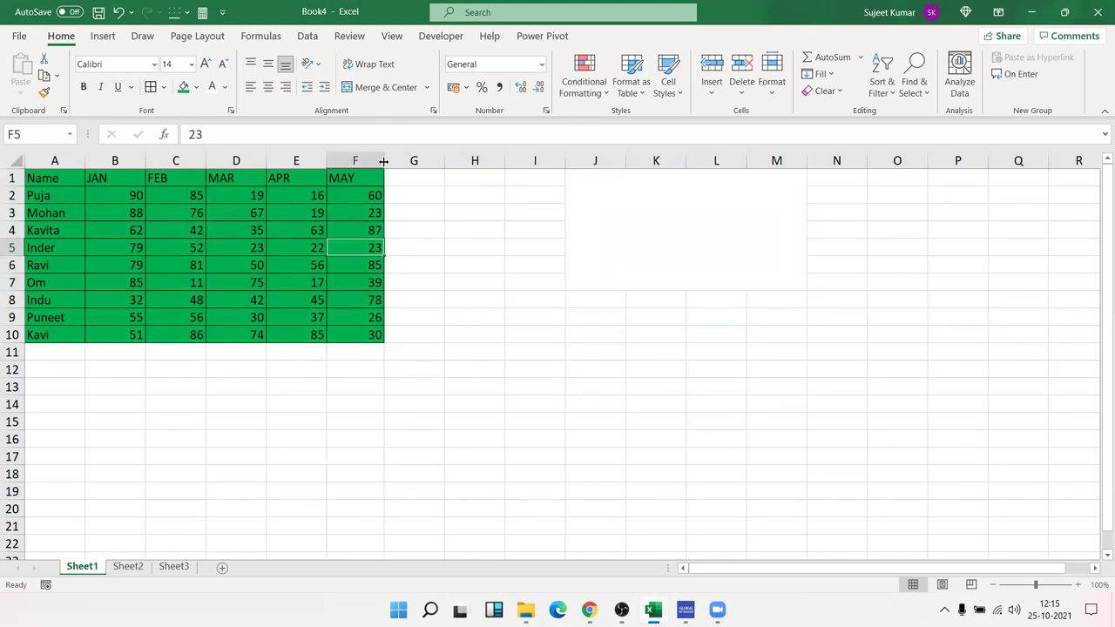
{"action": "left_click_drag", "start_coordinate": [193, 387], "coordinate": [441, 467]}
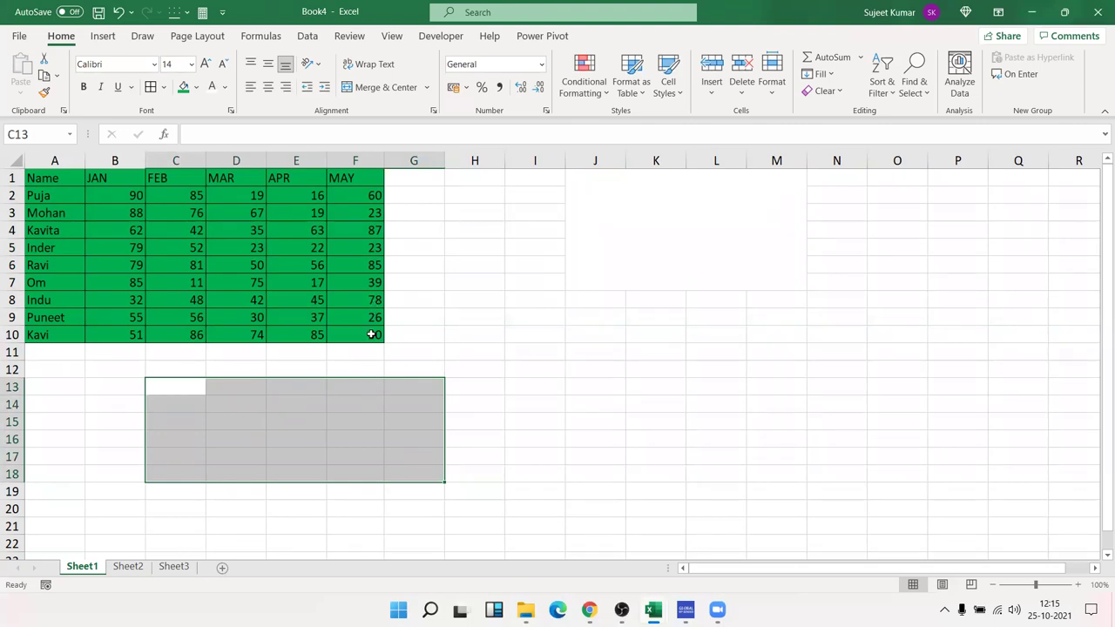
{"action": "left_click_drag", "start_coordinate": [372, 335], "coordinate": [5, 183]}
{"action": "key", "text": "ctrl+c"}
- Paste the copied green table as a picture from the Paste dropdown
{"action": "left_click", "coordinate": [625, 206]}
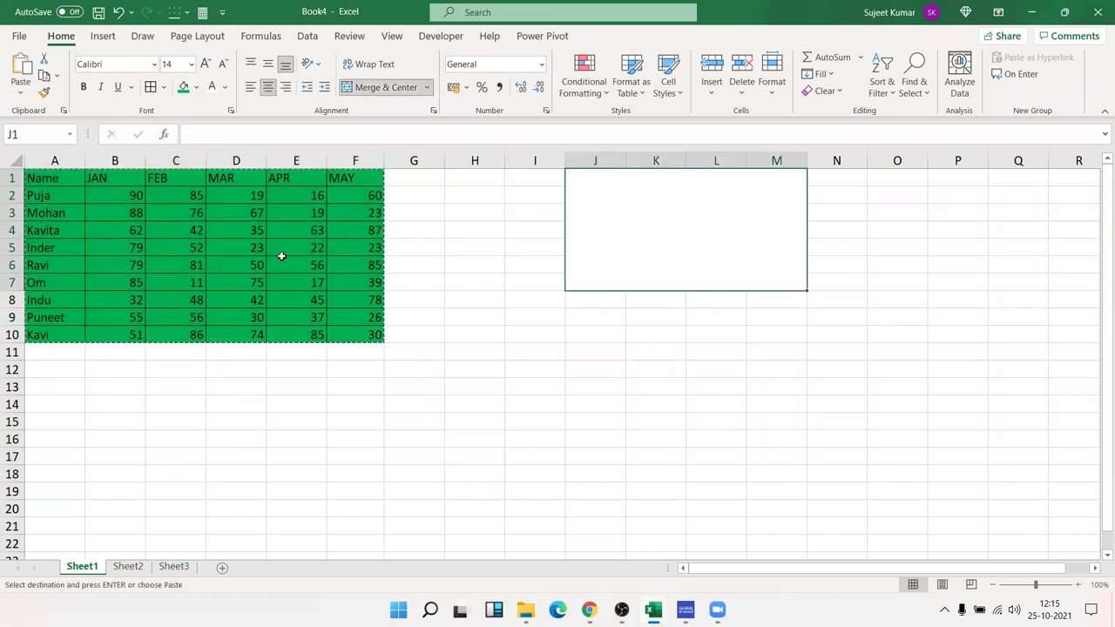
{"action": "left_click", "coordinate": [536, 386]}
{"action": "left_click", "coordinate": [20, 91]}
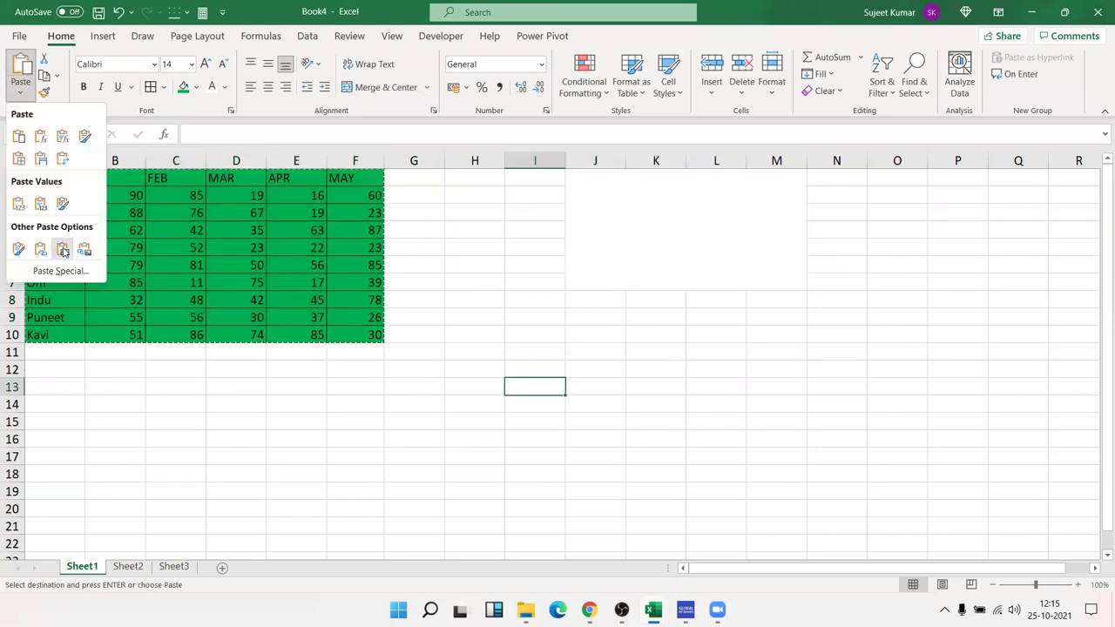
{"action": "left_click", "coordinate": [63, 250]}
- Move and shrink the table picture to sit over roughly J1:M8 beside the original
{"action": "mouse_move", "coordinate": [613, 358]}
{"action": "left_mouse_down"}
{"action": "mouse_move", "coordinate": [585, 341]}
{"action": "mouse_move", "coordinate": [664, 362]}
{"action": "left_mouse_up"}
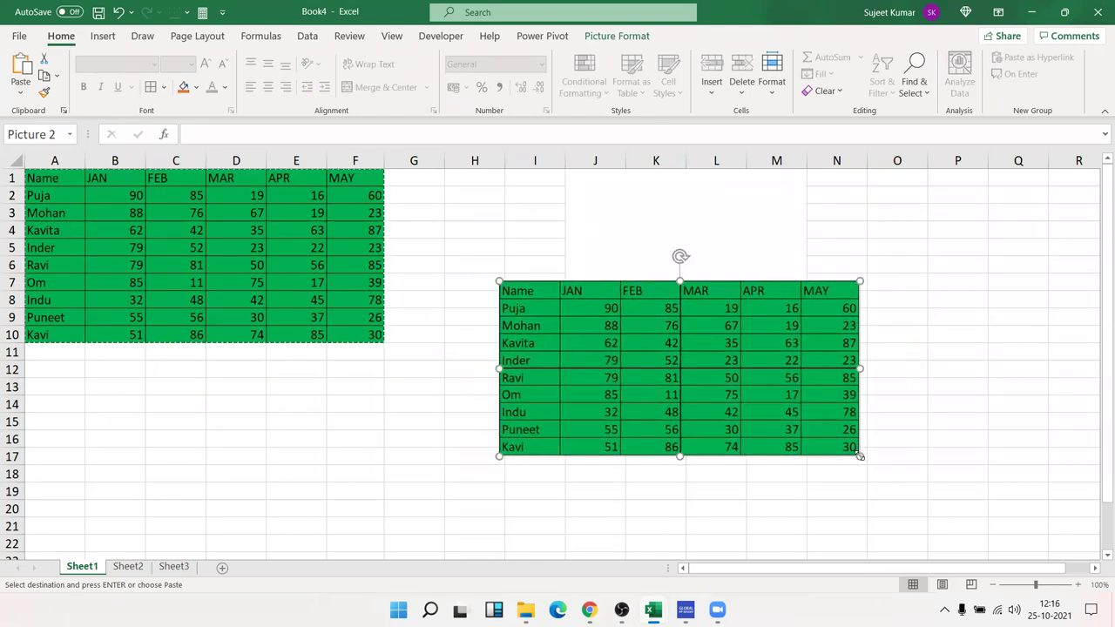
{"action": "left_click_drag", "start_coordinate": [860, 455], "coordinate": [696, 374]}
{"action": "mouse_move", "coordinate": [595, 353]}
{"action": "left_mouse_down"}
{"action": "mouse_move", "coordinate": [685, 271]}
{"action": "mouse_move", "coordinate": [667, 252]}
{"action": "left_mouse_up"}
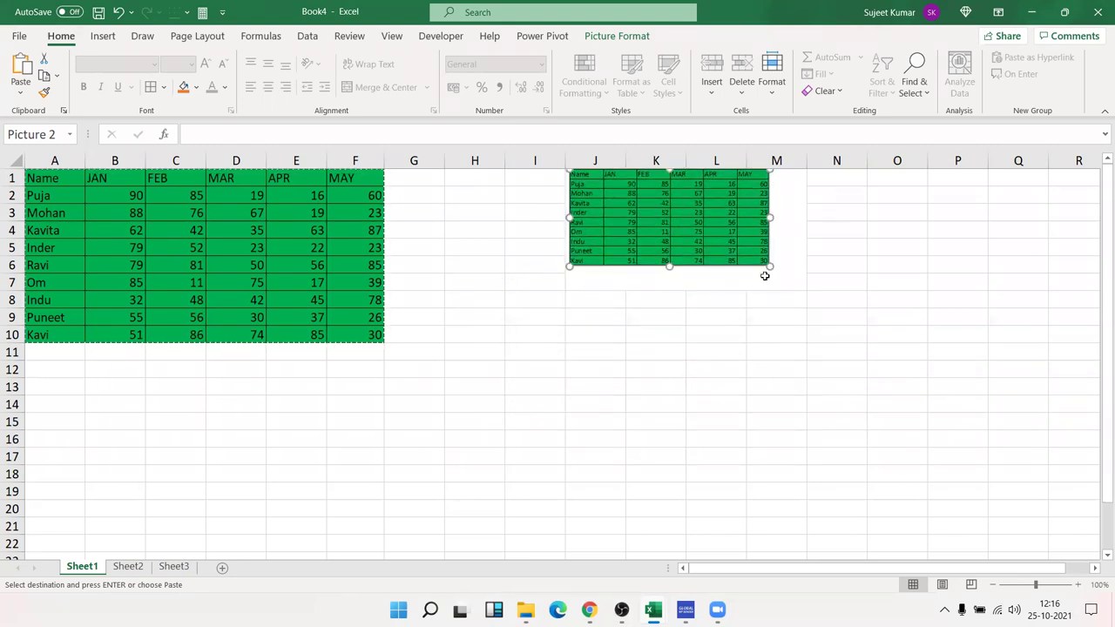
{"action": "left_click_drag", "start_coordinate": [770, 264], "coordinate": [803, 282]}
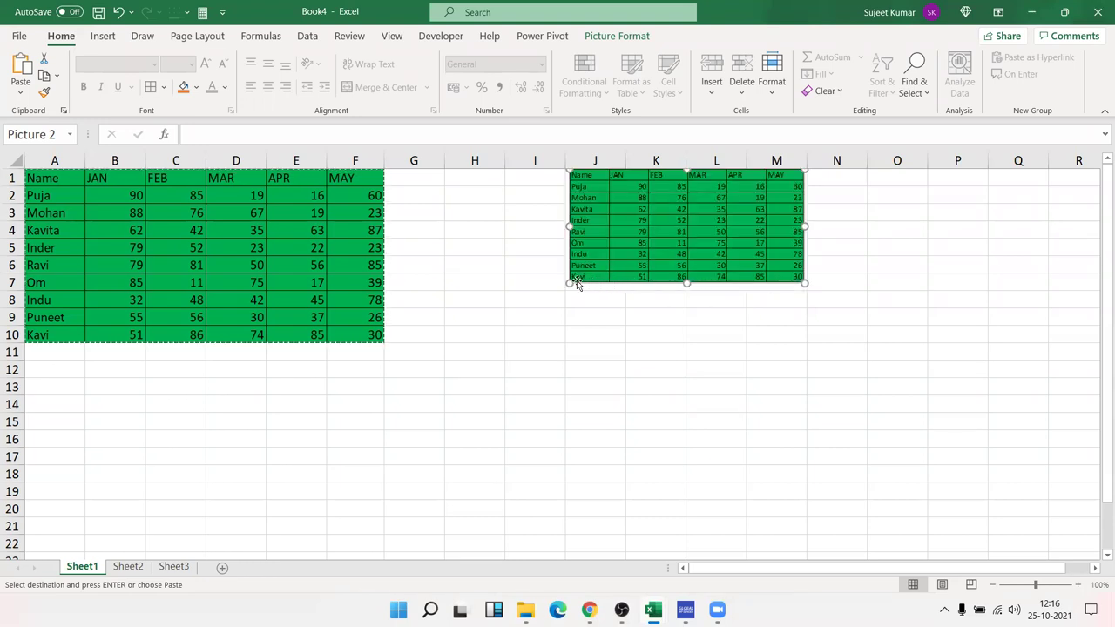
{"action": "left_click_drag", "start_coordinate": [569, 284], "coordinate": [558, 288]}
{"action": "left_click_drag", "start_coordinate": [678, 331], "coordinate": [671, 349]}
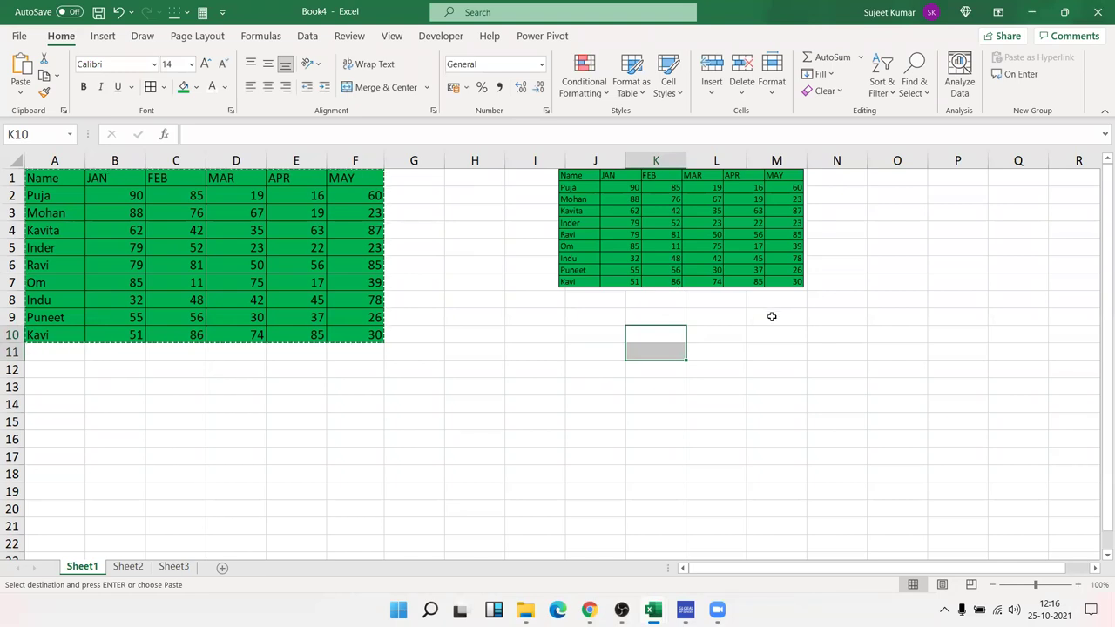
{"action": "left_click", "coordinate": [800, 316]}
{"action": "left_click", "coordinate": [732, 352]}
{"action": "left_click", "coordinate": [684, 351]}
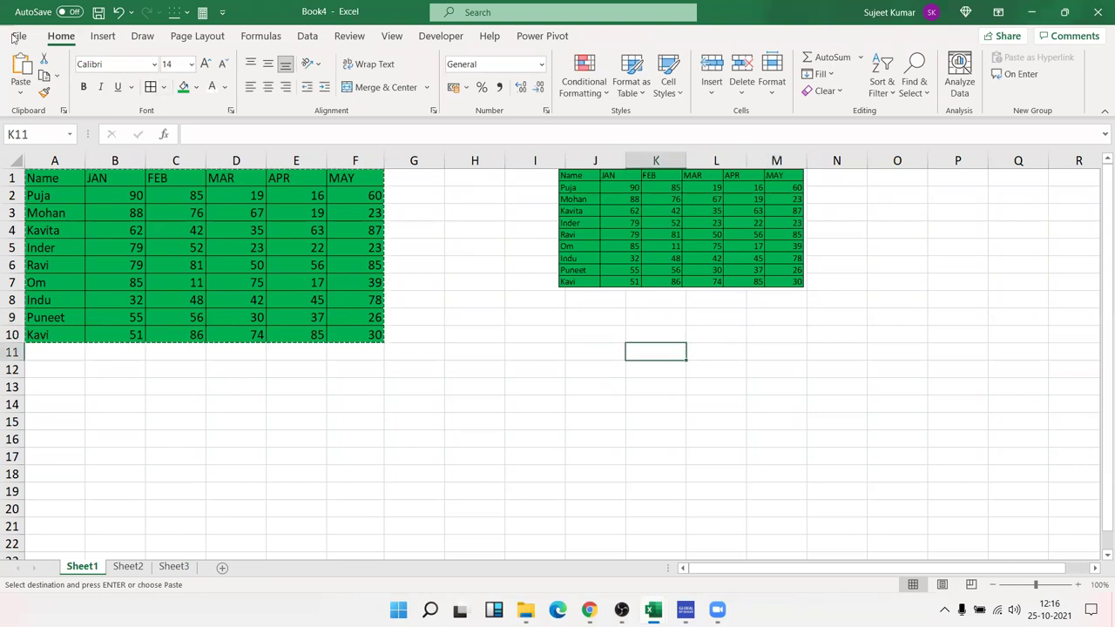
{"action": "left_click", "coordinate": [18, 36]}
- Open the 3.Simple Dashboard with Pivot and Slicer workbook from the recent workbooks list
{"action": "left_click", "coordinate": [42, 134]}
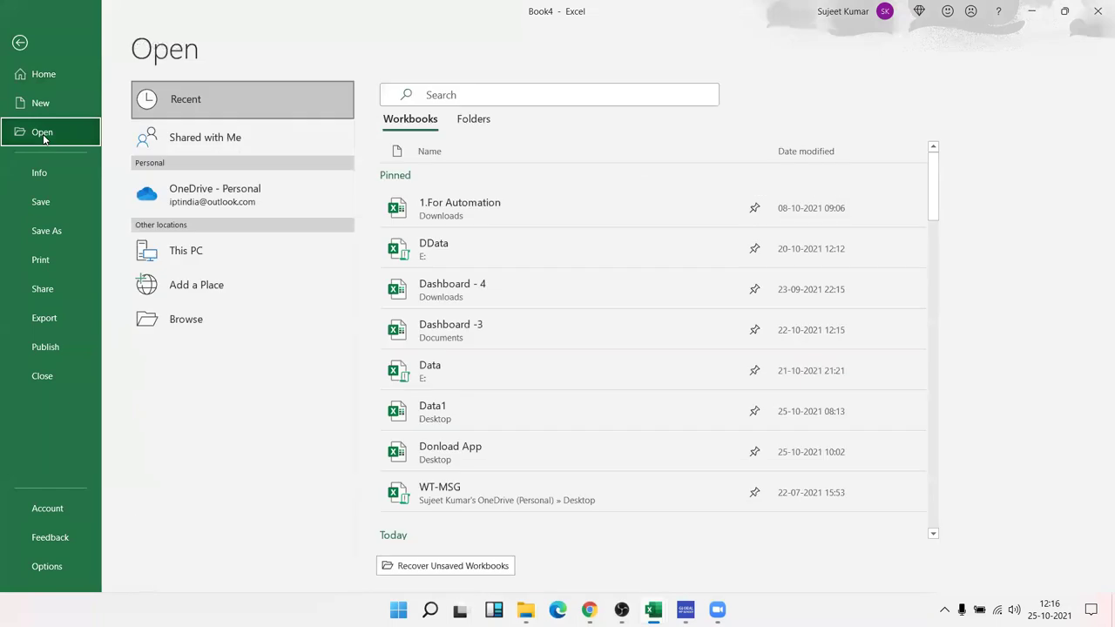
{"action": "scroll", "coordinate": [587, 351], "scroll_direction": "down", "scroll_amount": 1}
{"action": "scroll", "coordinate": [614, 416], "scroll_direction": "down", "scroll_amount": 3}
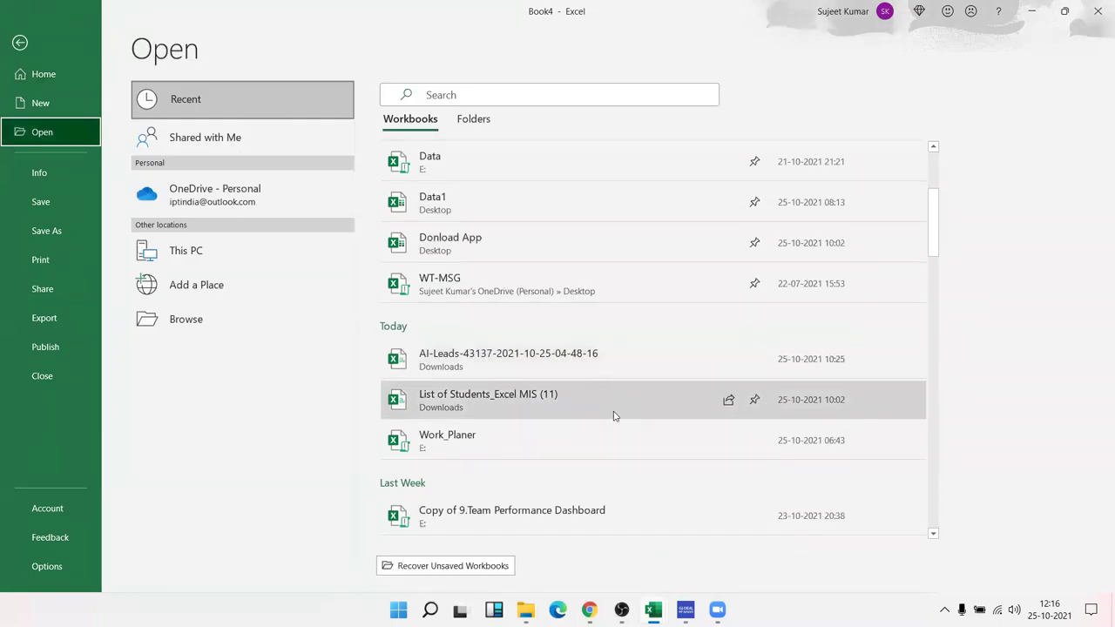
{"action": "scroll", "coordinate": [614, 418], "scroll_direction": "down", "scroll_amount": 2}
{"action": "scroll", "coordinate": [645, 462], "scroll_direction": "down", "scroll_amount": 1}
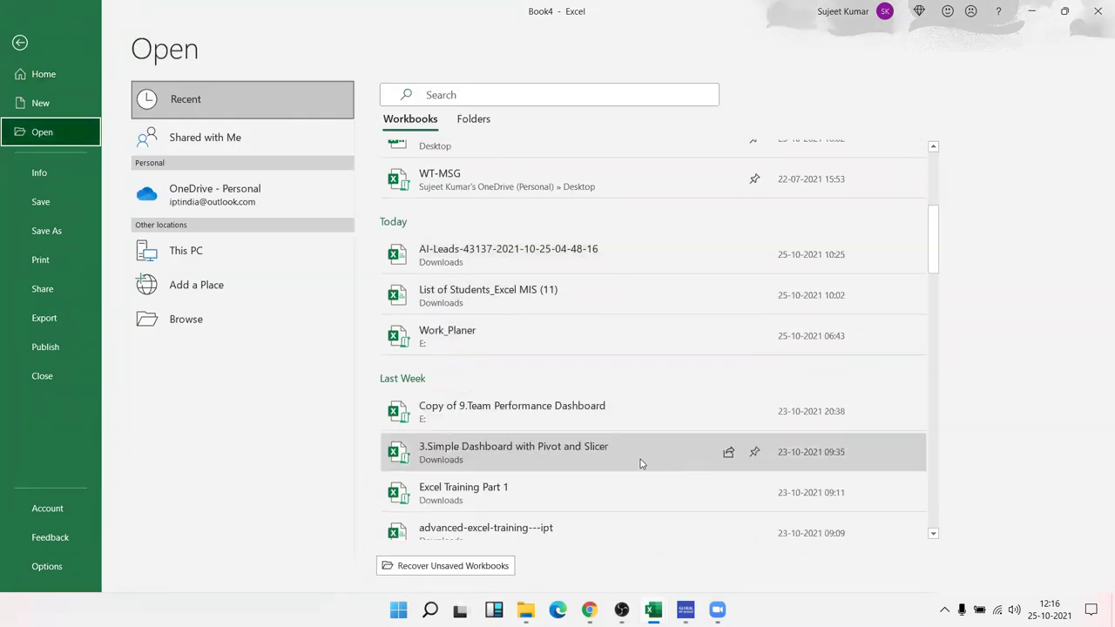
{"action": "left_click", "coordinate": [564, 460]}
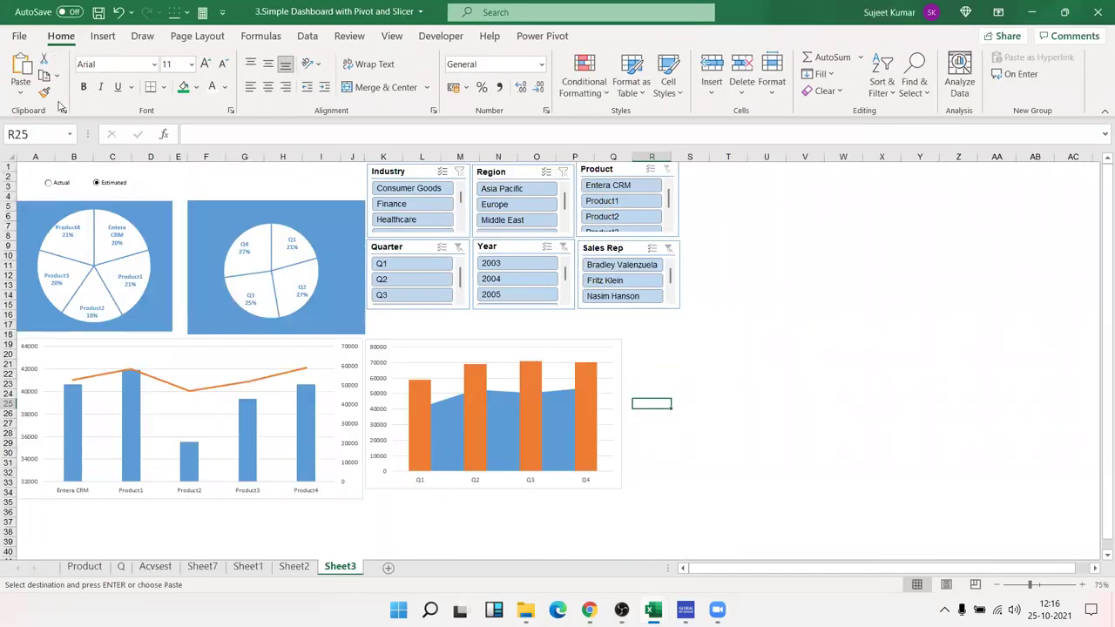
- Return to Book4 and open 5.Sales Dashboard with Formulas from the recent workbooks
{"action": "key", "text": "ctrl+Tab"}
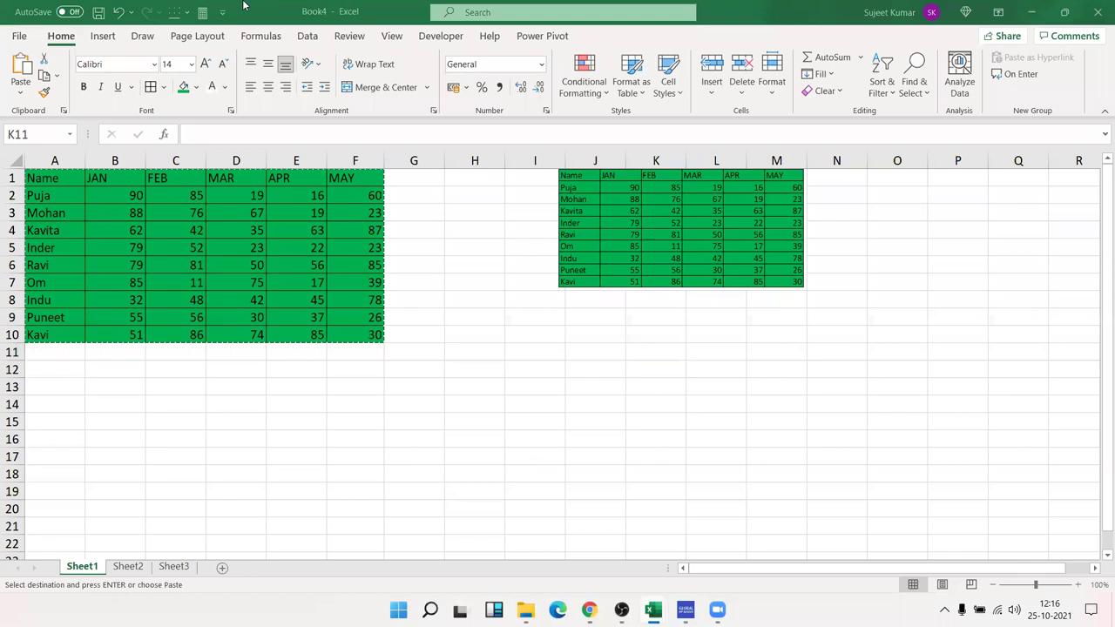
{"action": "left_click", "coordinate": [19, 36]}
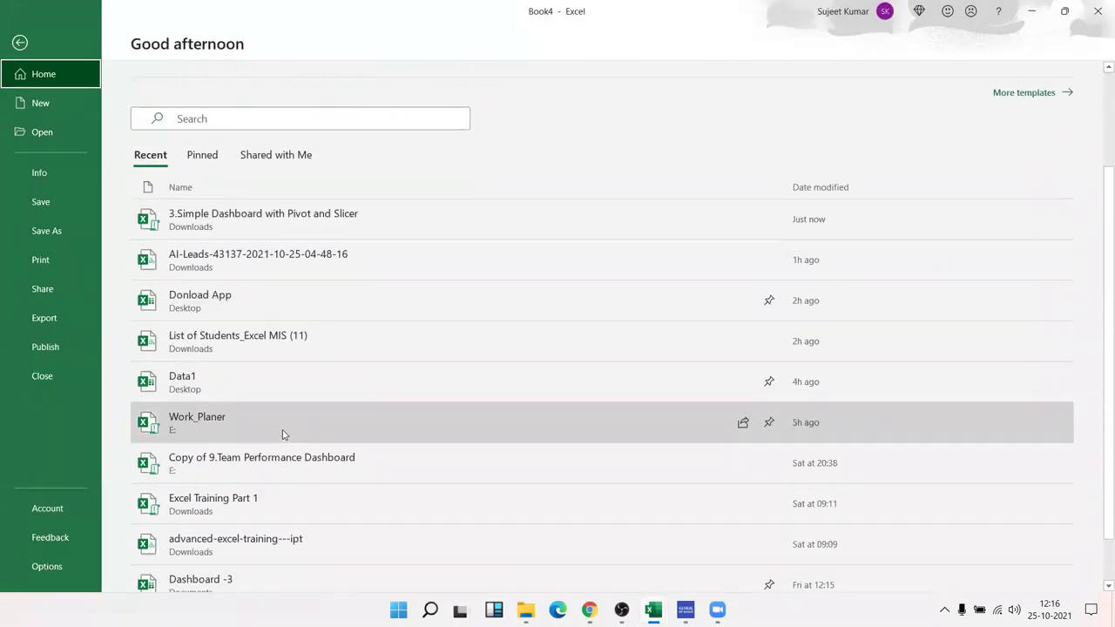
{"action": "scroll", "coordinate": [282, 434], "scroll_direction": "down", "scroll_amount": 1}
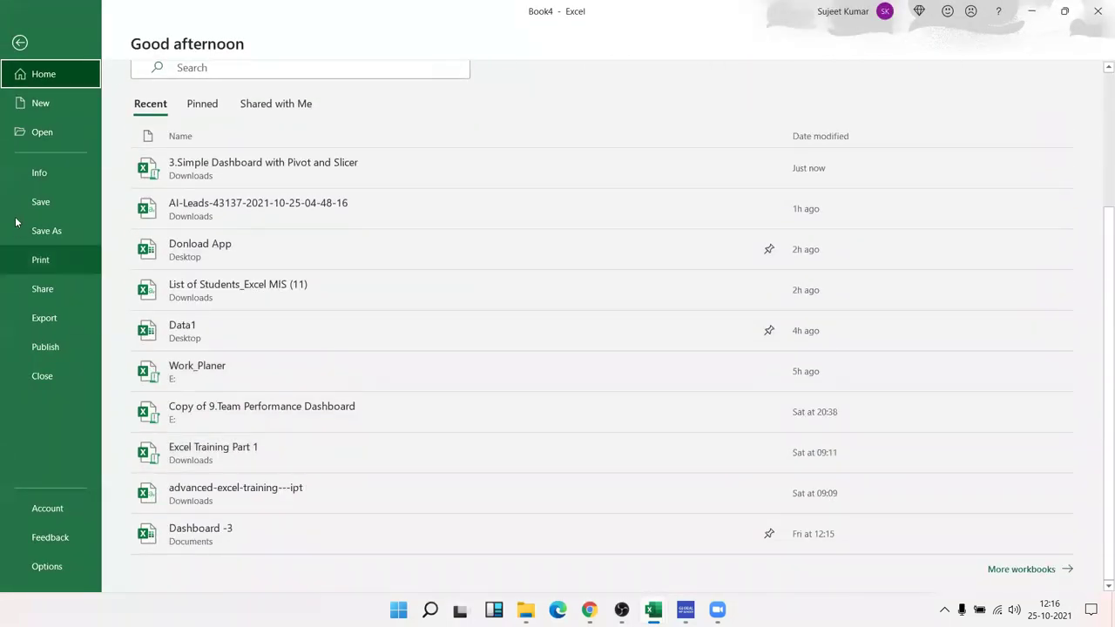
{"action": "left_click", "coordinate": [59, 133]}
{"action": "scroll", "coordinate": [406, 355], "scroll_direction": "down", "scroll_amount": 3}
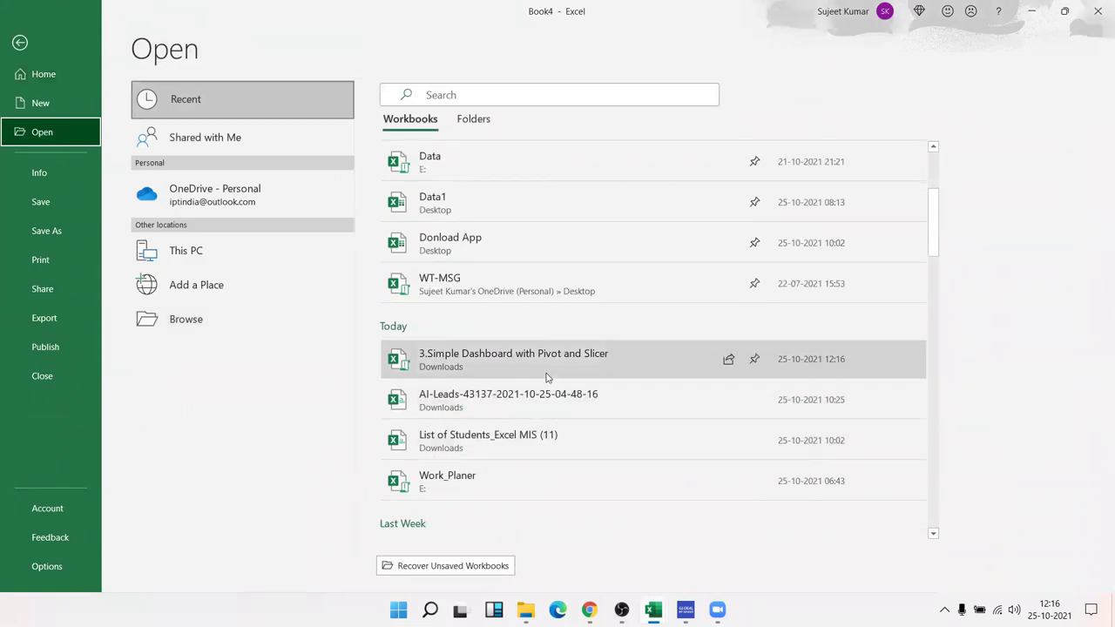
{"action": "scroll", "coordinate": [543, 381], "scroll_direction": "up", "scroll_amount": 1}
{"action": "scroll", "coordinate": [544, 384], "scroll_direction": "down", "scroll_amount": 1}
{"action": "scroll", "coordinate": [550, 418], "scroll_direction": "down", "scroll_amount": 3}
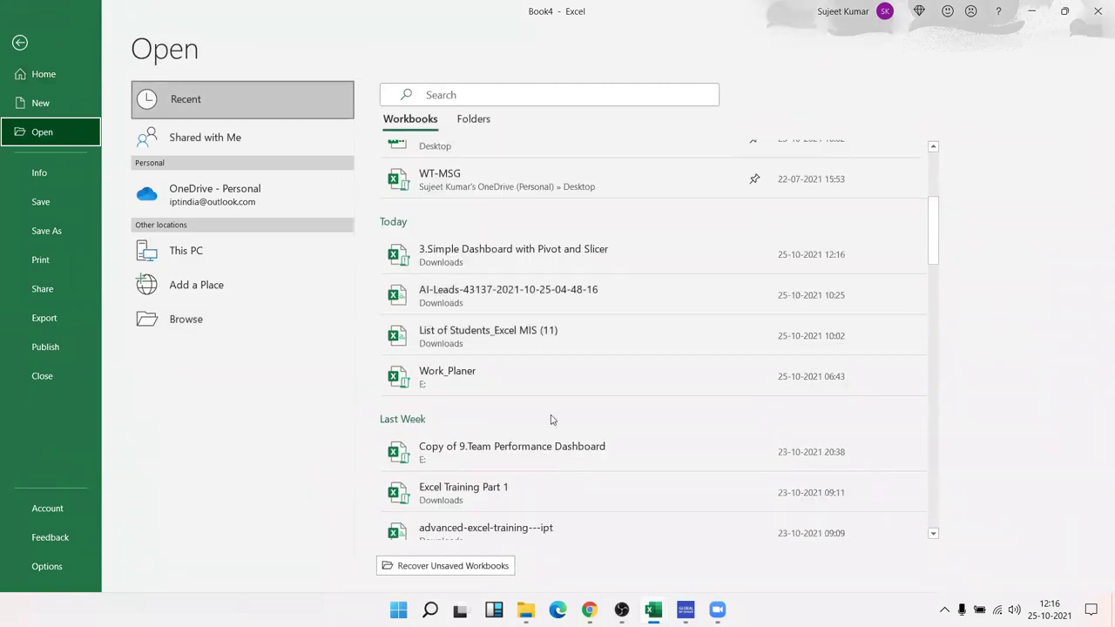
{"action": "scroll", "coordinate": [551, 420], "scroll_direction": "down", "scroll_amount": 2}
{"action": "scroll", "coordinate": [550, 403], "scroll_direction": "down", "scroll_amount": 1}
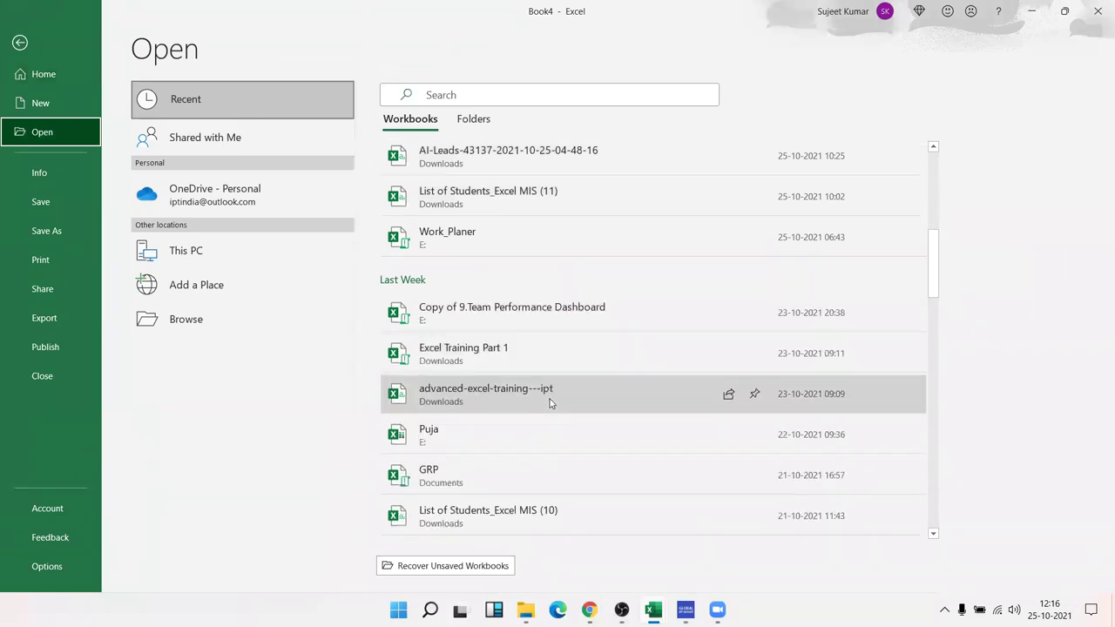
{"action": "scroll", "coordinate": [553, 392], "scroll_direction": "down", "scroll_amount": 1}
{"action": "scroll", "coordinate": [554, 403], "scroll_direction": "down", "scroll_amount": 1}
{"action": "scroll", "coordinate": [554, 405], "scroll_direction": "down", "scroll_amount": 1}
{"action": "scroll", "coordinate": [554, 405], "scroll_direction": "down", "scroll_amount": 1}
{"action": "scroll", "coordinate": [554, 407], "scroll_direction": "down", "scroll_amount": 1}
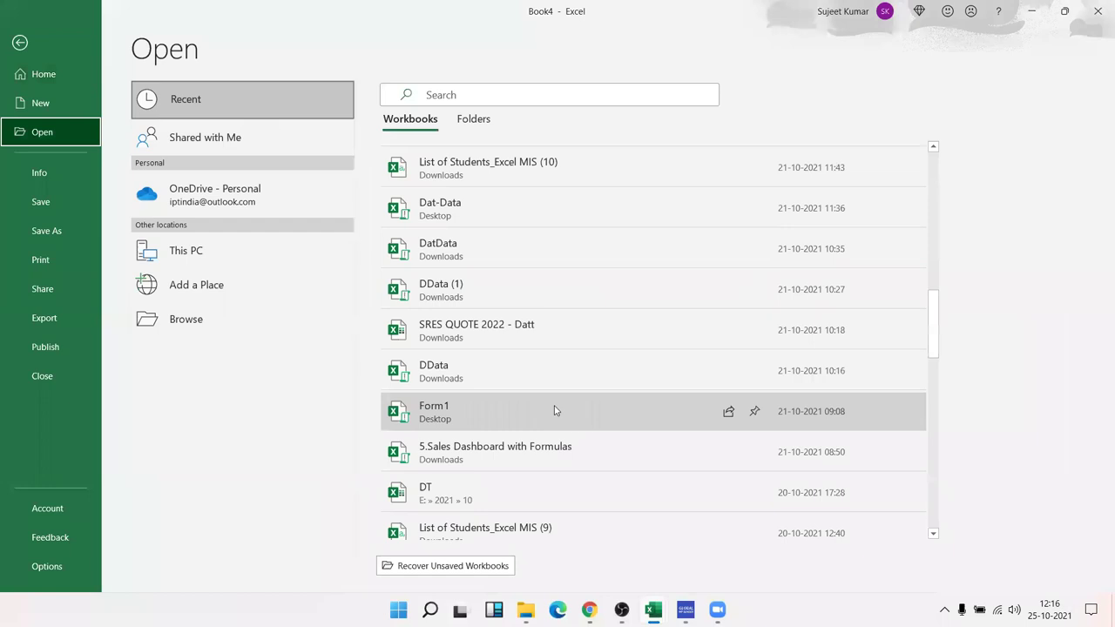
{"action": "scroll", "coordinate": [558, 453], "scroll_direction": "down", "scroll_amount": 1}
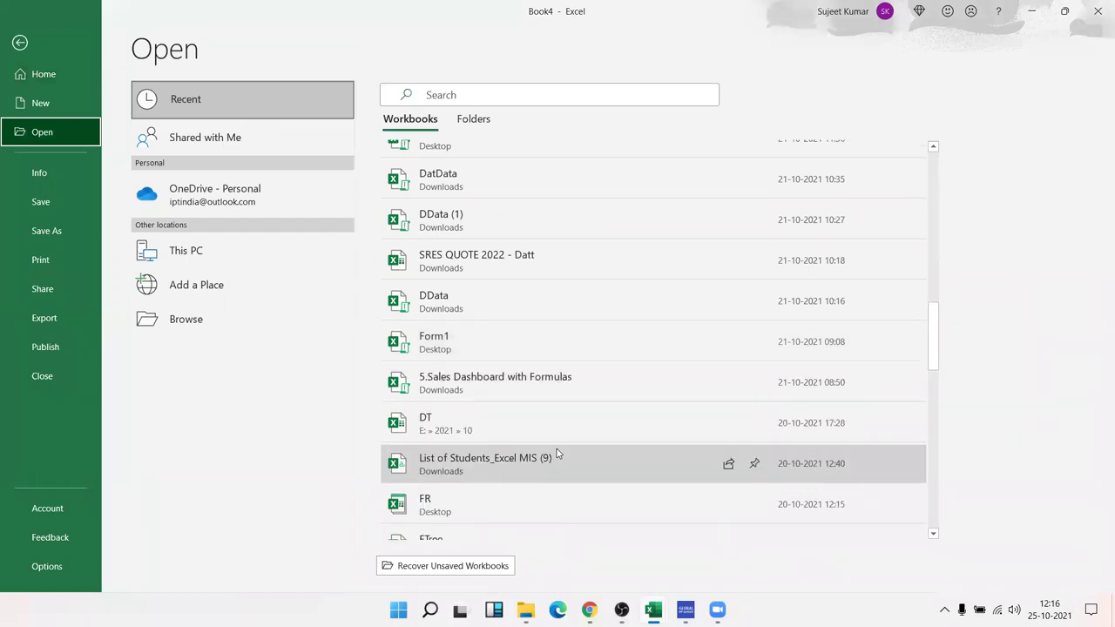
{"action": "scroll", "coordinate": [548, 425], "scroll_direction": "down", "scroll_amount": 3}
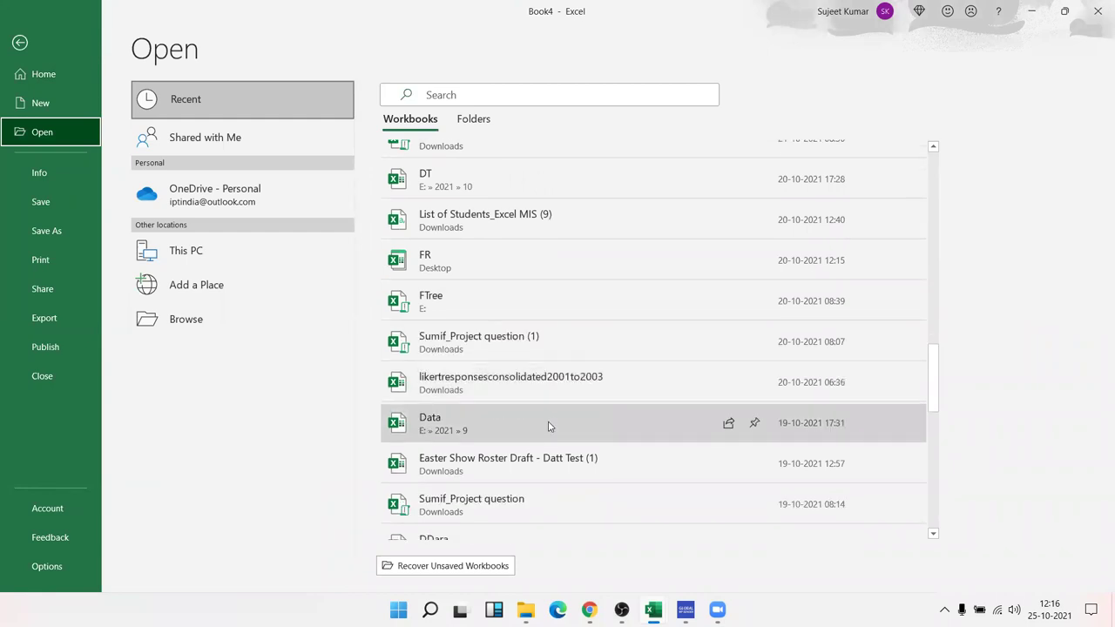
{"action": "scroll", "coordinate": [548, 425], "scroll_direction": "down", "scroll_amount": 1}
{"action": "scroll", "coordinate": [548, 425], "scroll_direction": "down", "scroll_amount": 2}
{"action": "scroll", "coordinate": [548, 425], "scroll_direction": "down", "scroll_amount": 1}
{"action": "scroll", "coordinate": [548, 425], "scroll_direction": "down", "scroll_amount": 1}
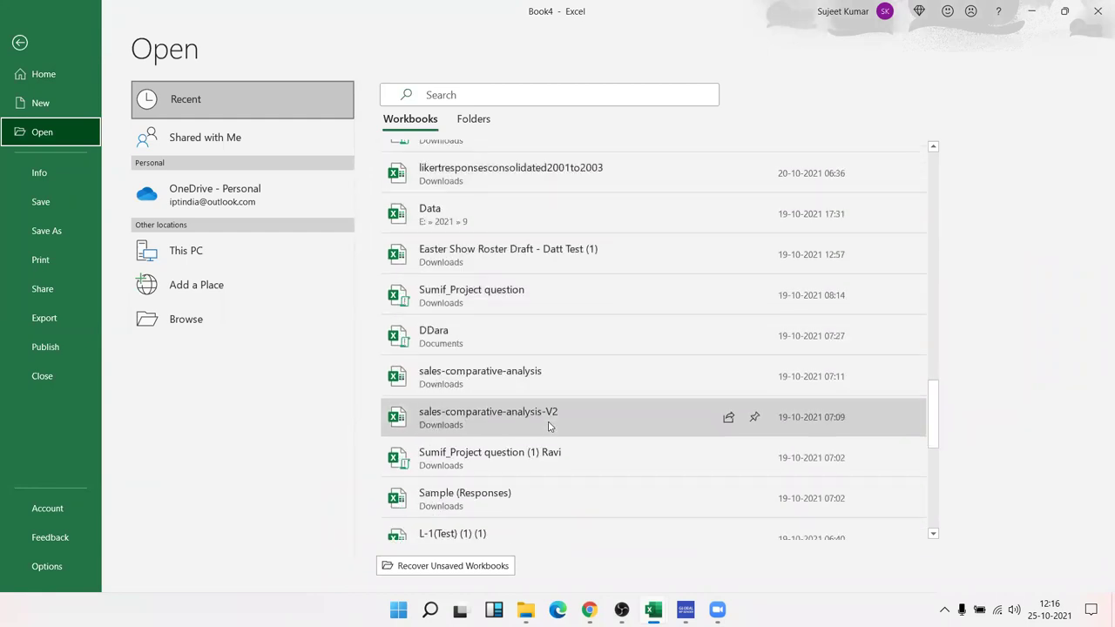
{"action": "scroll", "coordinate": [548, 425], "scroll_direction": "down", "scroll_amount": 2}
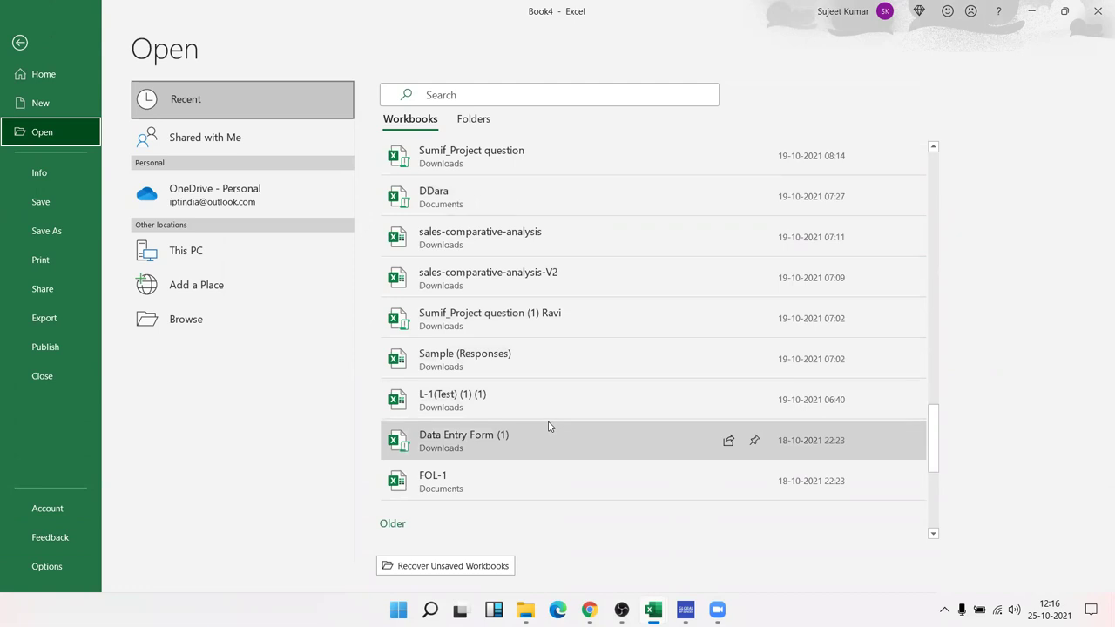
{"action": "scroll", "coordinate": [548, 426], "scroll_direction": "down", "scroll_amount": 1}
{"action": "scroll", "coordinate": [548, 425], "scroll_direction": "down", "scroll_amount": 1}
{"action": "scroll", "coordinate": [548, 425], "scroll_direction": "down", "scroll_amount": 1}
{"action": "scroll", "coordinate": [548, 425], "scroll_direction": "down", "scroll_amount": 1}
{"action": "scroll", "coordinate": [548, 425], "scroll_direction": "down", "scroll_amount": 1}
{"action": "scroll", "coordinate": [548, 425], "scroll_direction": "down", "scroll_amount": 1}
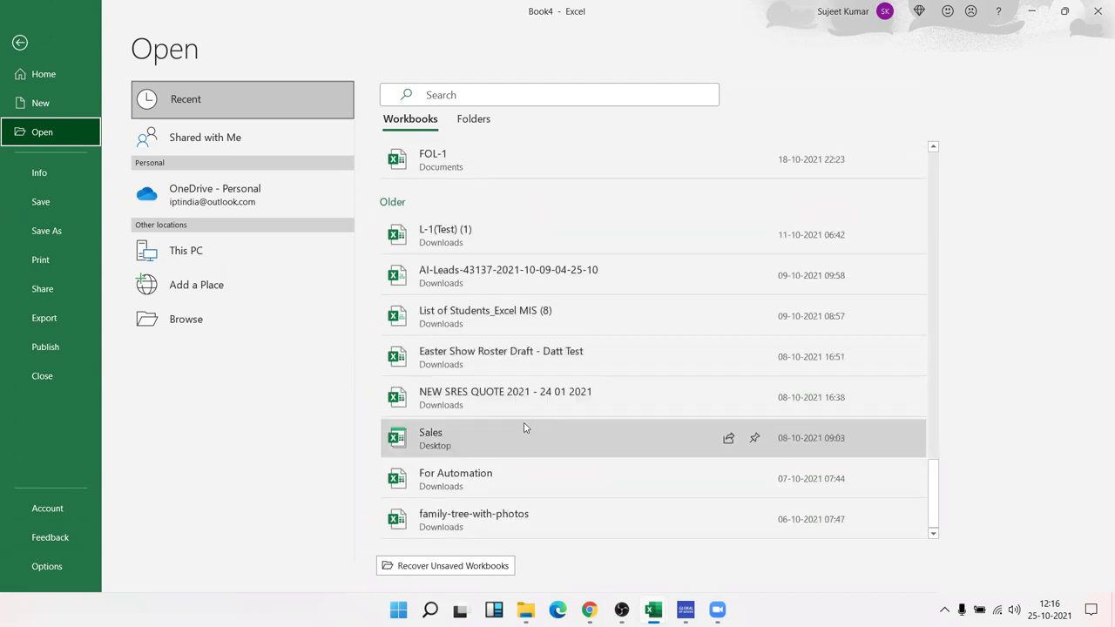
{"action": "scroll", "coordinate": [496, 470], "scroll_direction": "up", "scroll_amount": 5}
{"action": "scroll", "coordinate": [506, 438], "scroll_direction": "up", "scroll_amount": 2}
{"action": "scroll", "coordinate": [506, 438], "scroll_direction": "up", "scroll_amount": 1}
{"action": "scroll", "coordinate": [506, 427], "scroll_direction": "up", "scroll_amount": 2}
{"action": "scroll", "coordinate": [504, 375], "scroll_direction": "up", "scroll_amount": 2}
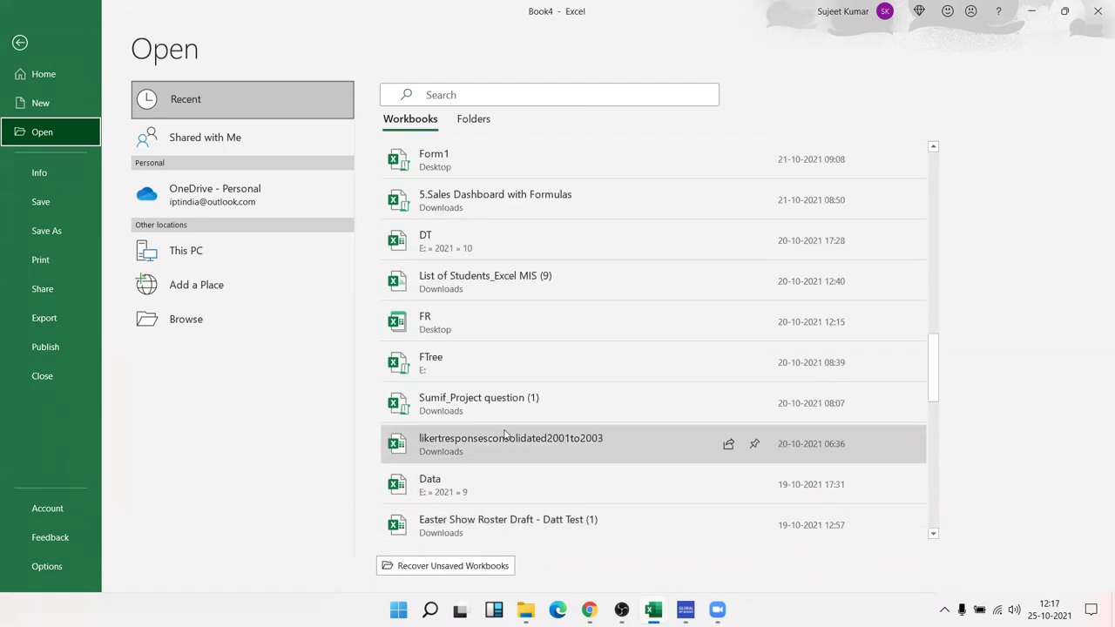
{"action": "left_click", "coordinate": [498, 213]}
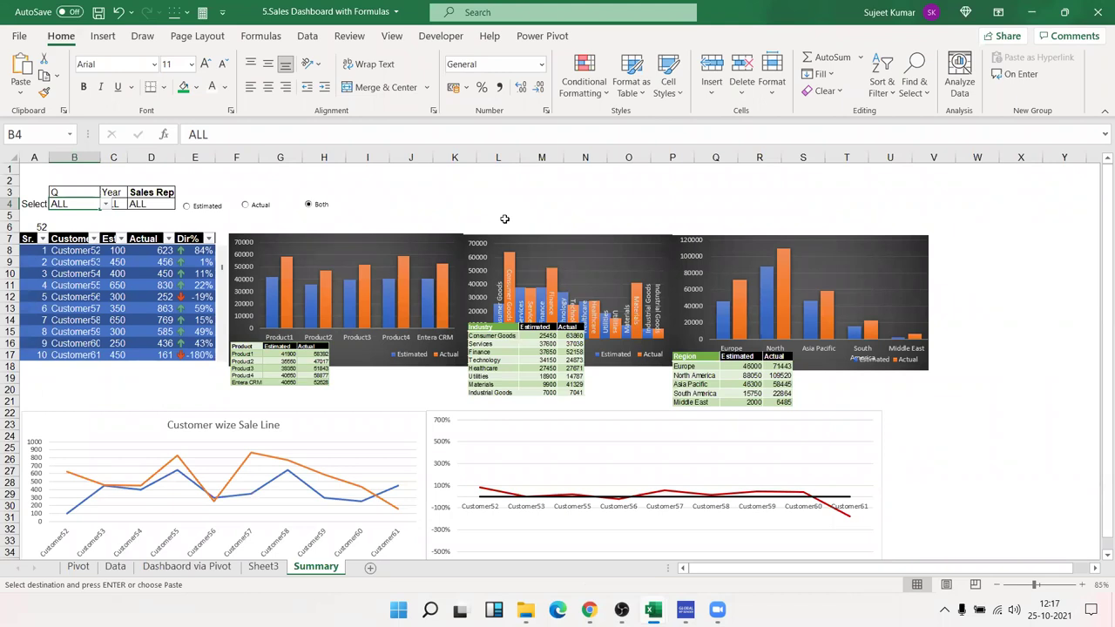
{"action": "left_click", "coordinate": [306, 379]}
{"action": "left_click", "coordinate": [525, 368]}
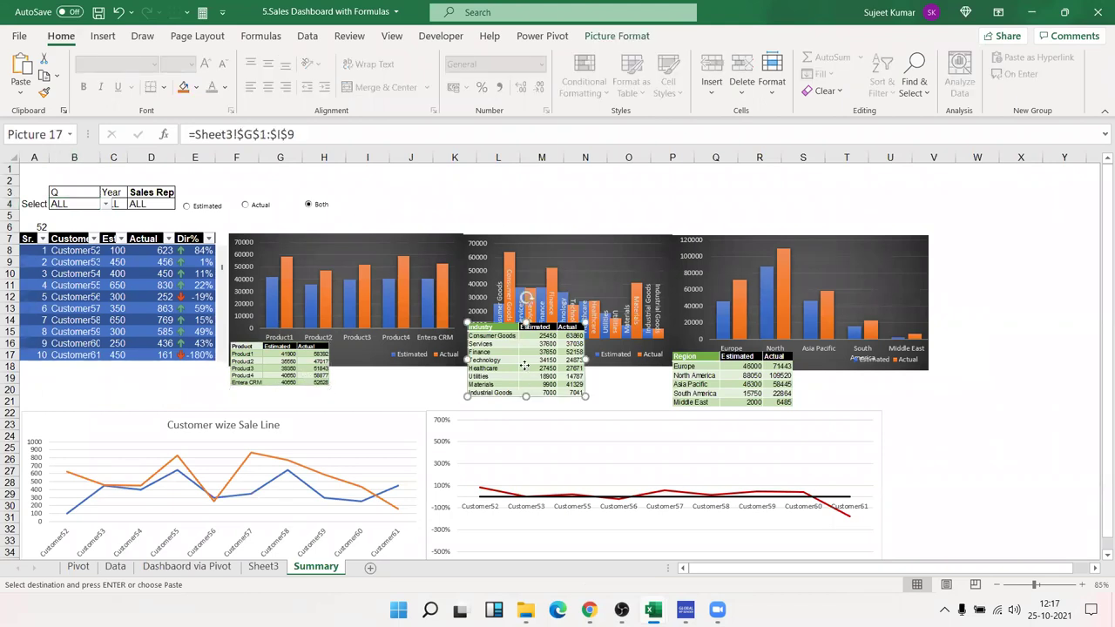
{"action": "left_click", "coordinate": [671, 371]}
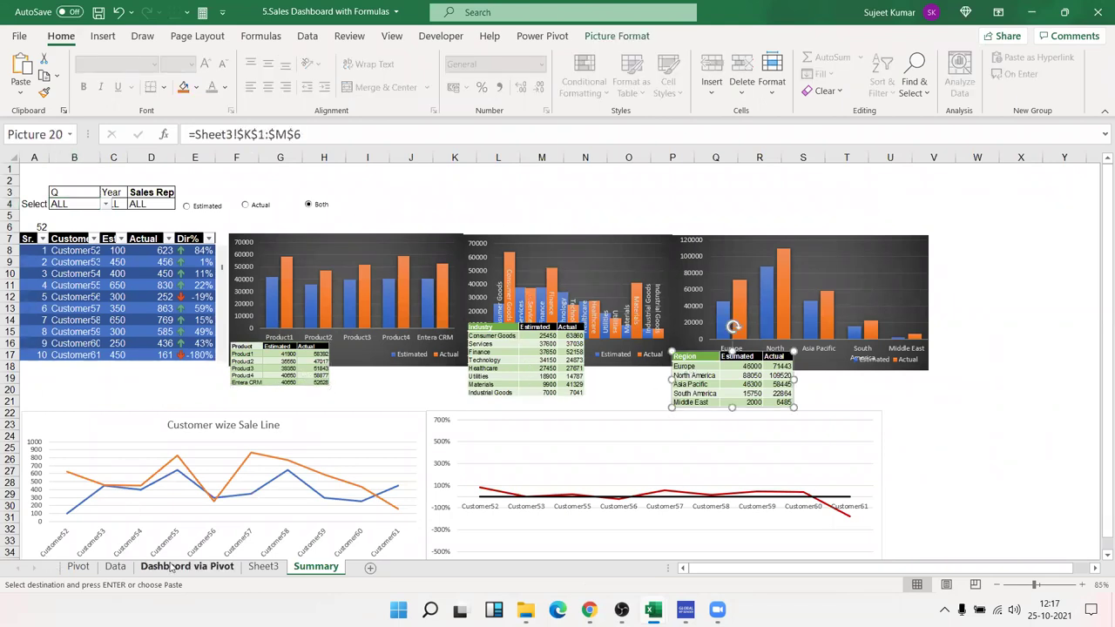
{"action": "left_click", "coordinate": [187, 566]}
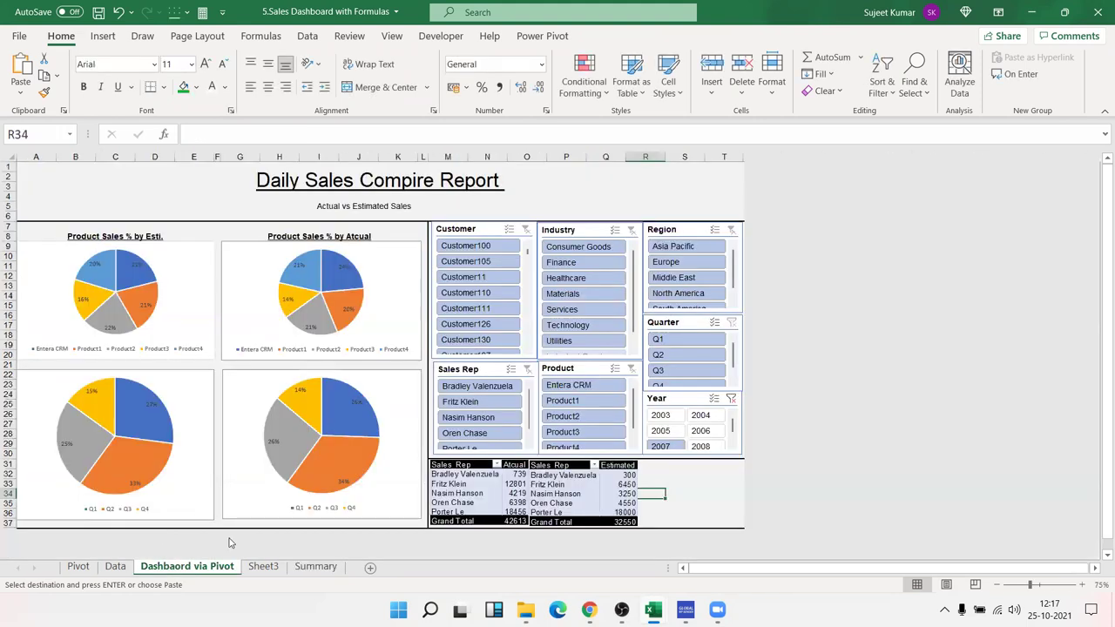
{"action": "left_click", "coordinate": [116, 567]}
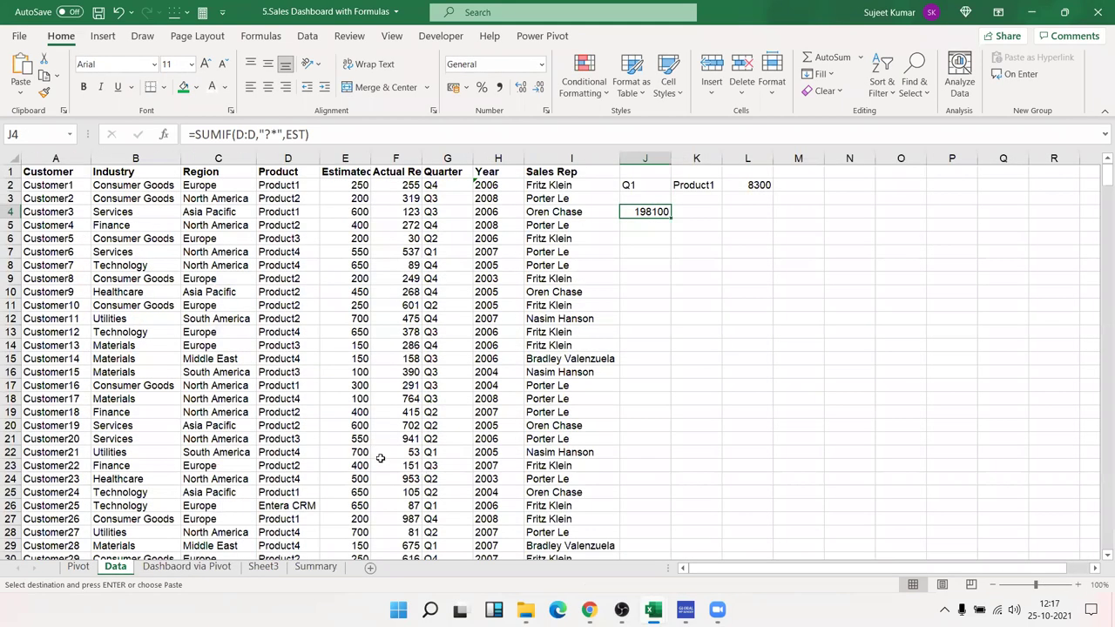
{"action": "left_click", "coordinate": [261, 567]}
{"action": "left_click_drag", "start_coordinate": [239, 226], "coordinate": [253, 244]}
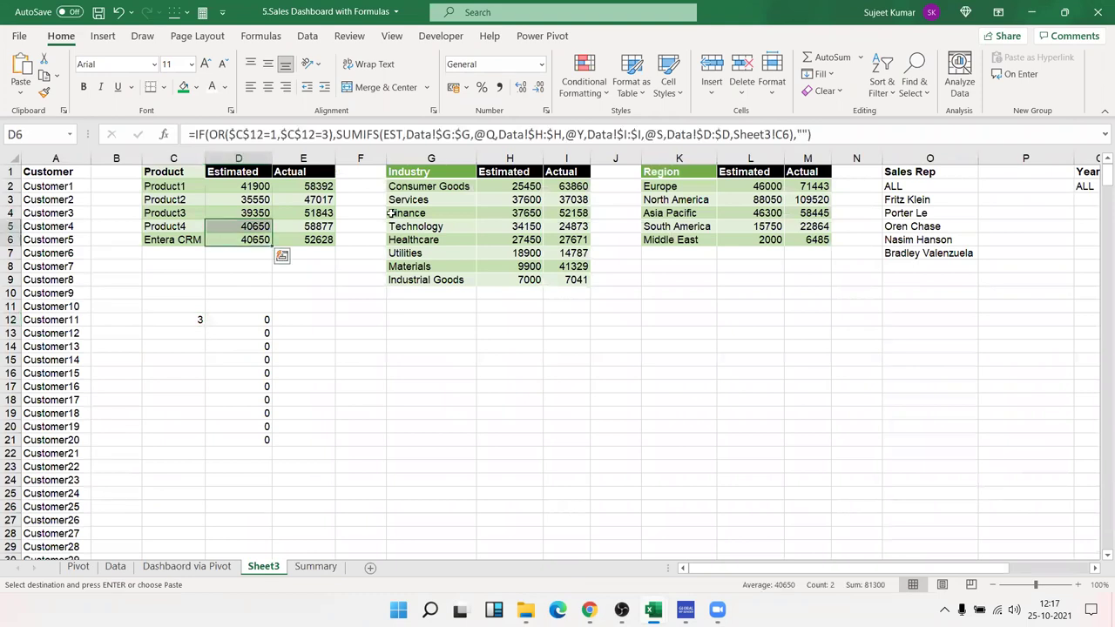
{"action": "left_click", "coordinate": [447, 225]}
{"action": "left_click", "coordinate": [779, 240]}
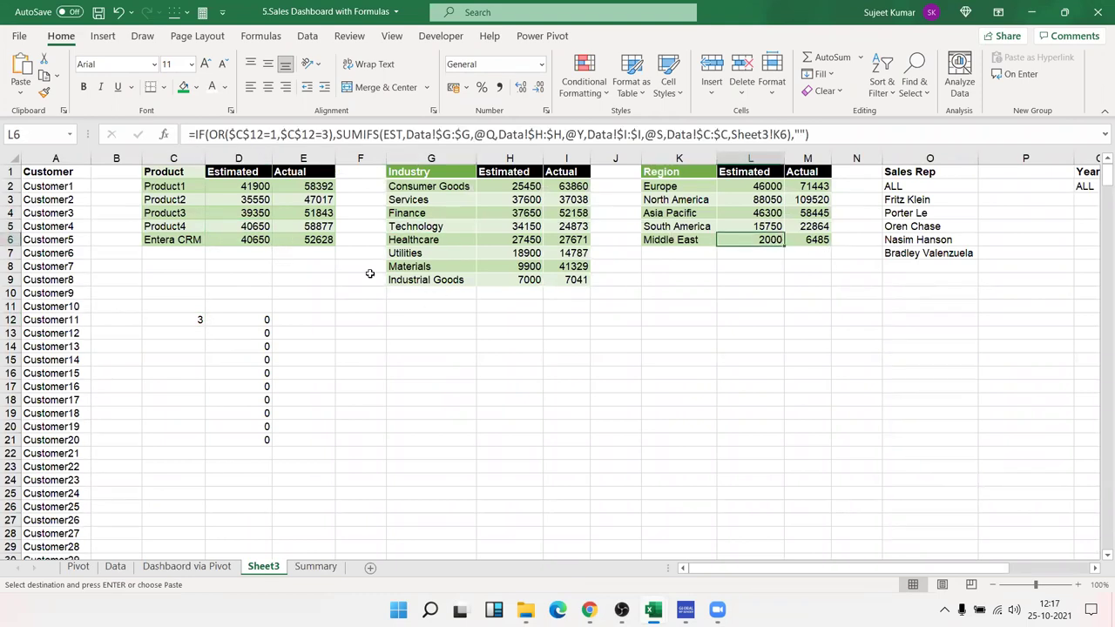
{"action": "left_click_drag", "start_coordinate": [408, 172], "coordinate": [566, 279]}
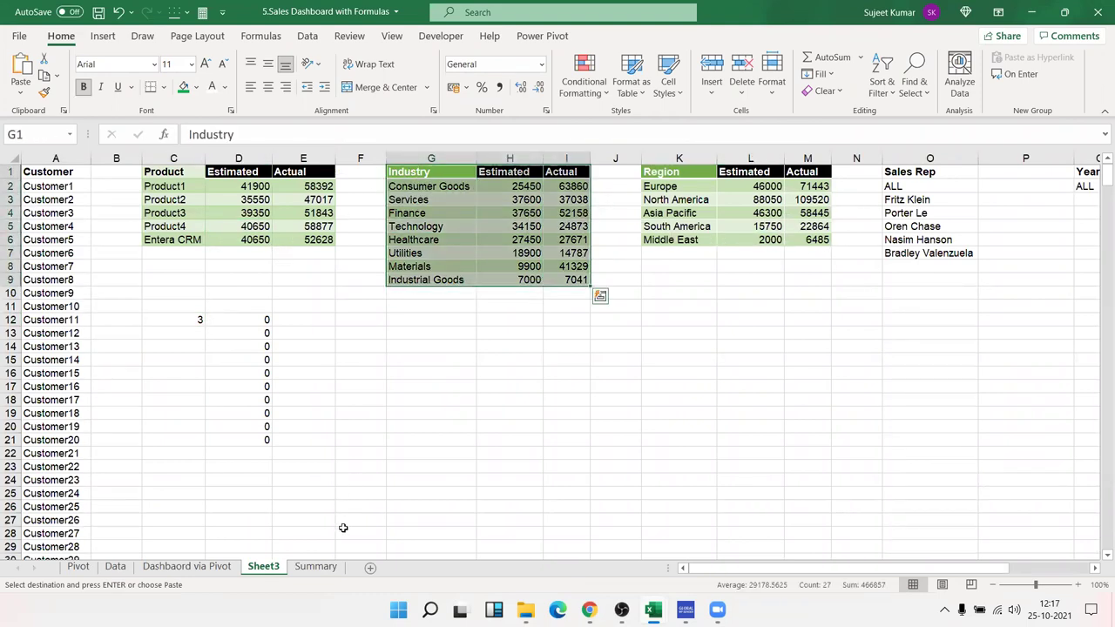
{"action": "left_click", "coordinate": [315, 567]}
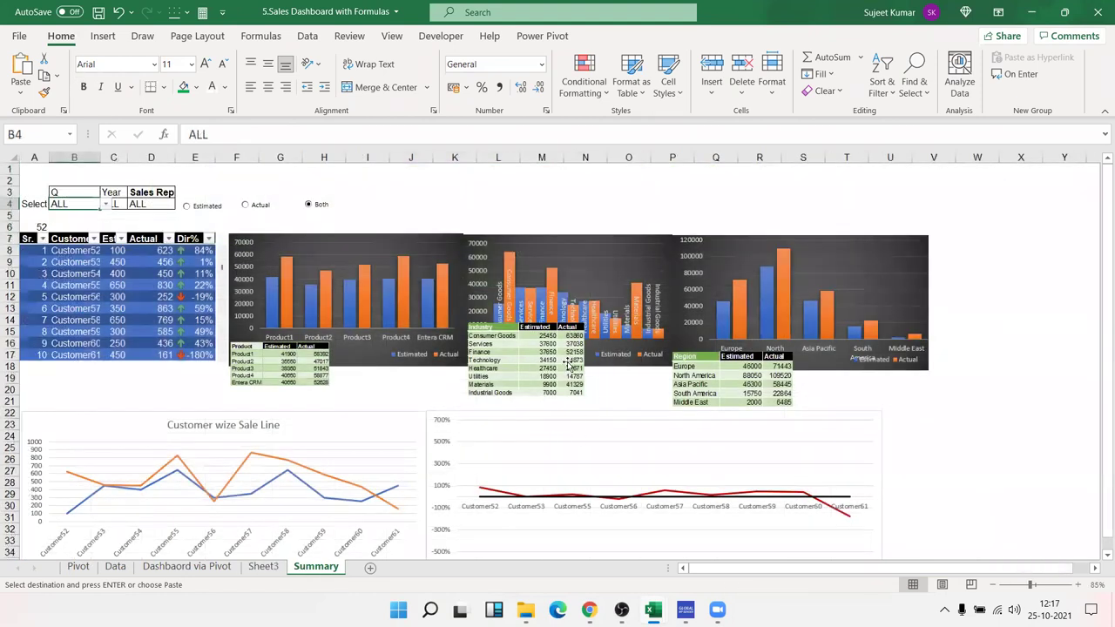
{"action": "scroll", "coordinate": [239, 436], "scroll_direction": "down", "scroll_amount": 4}
{"action": "scroll", "coordinate": [238, 349], "scroll_direction": "up", "scroll_amount": 4}
{"action": "left_click", "coordinate": [240, 364]}
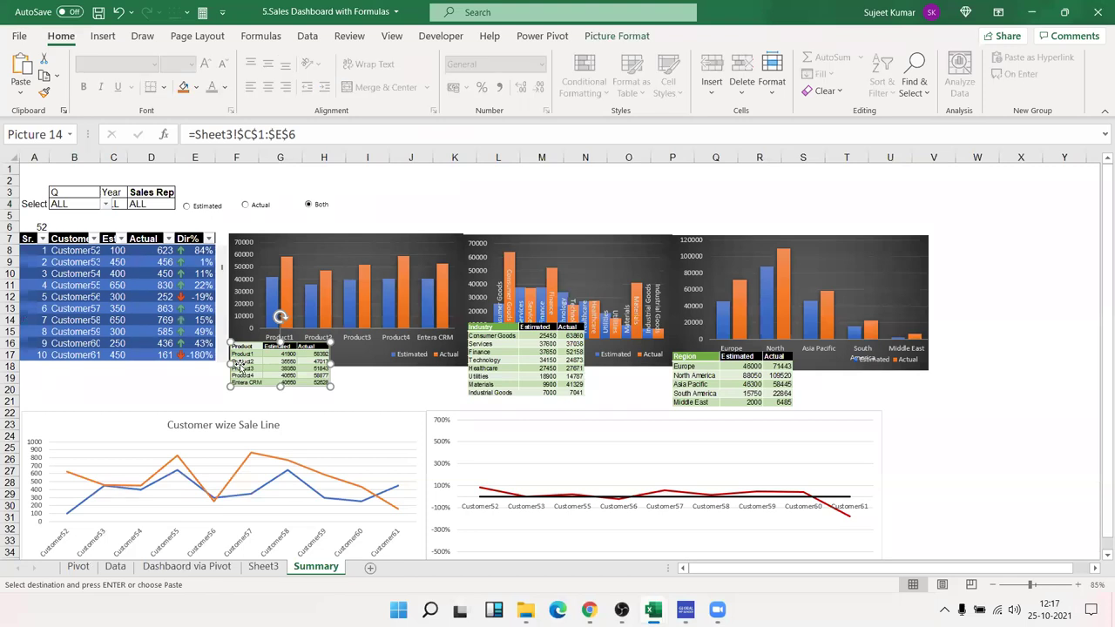
{"action": "left_click", "coordinate": [957, 427]}
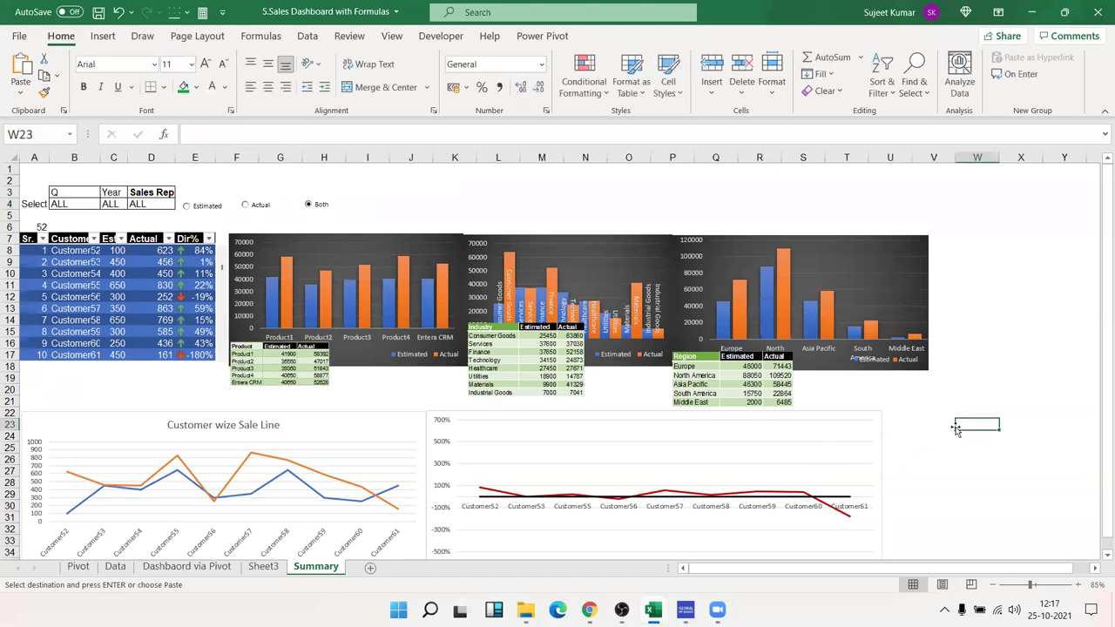
{"action": "mouse_move", "coordinate": [653, 610]}
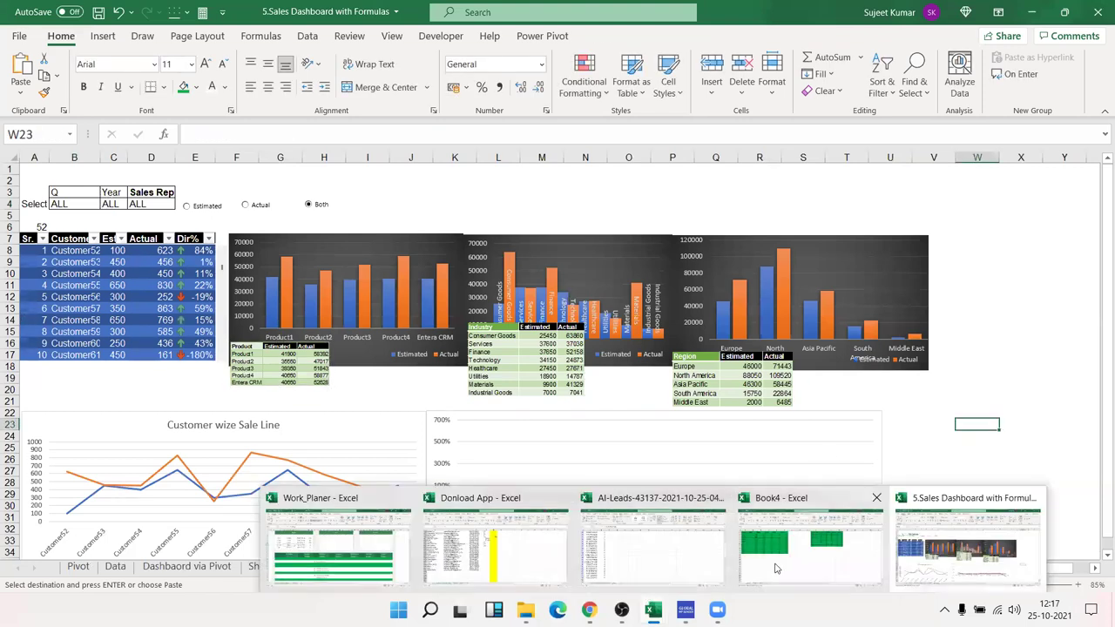
- In Book4, delete the old table picture and bring up Paste options with J1 selected
{"action": "left_click", "coordinate": [779, 568]}
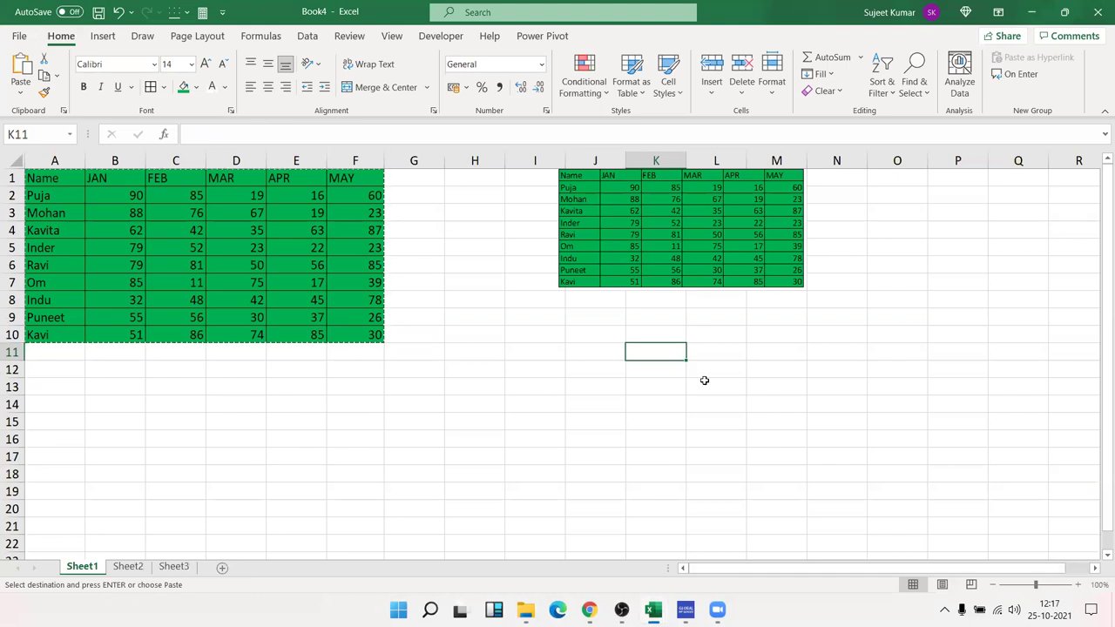
{"action": "left_click", "coordinate": [705, 280]}
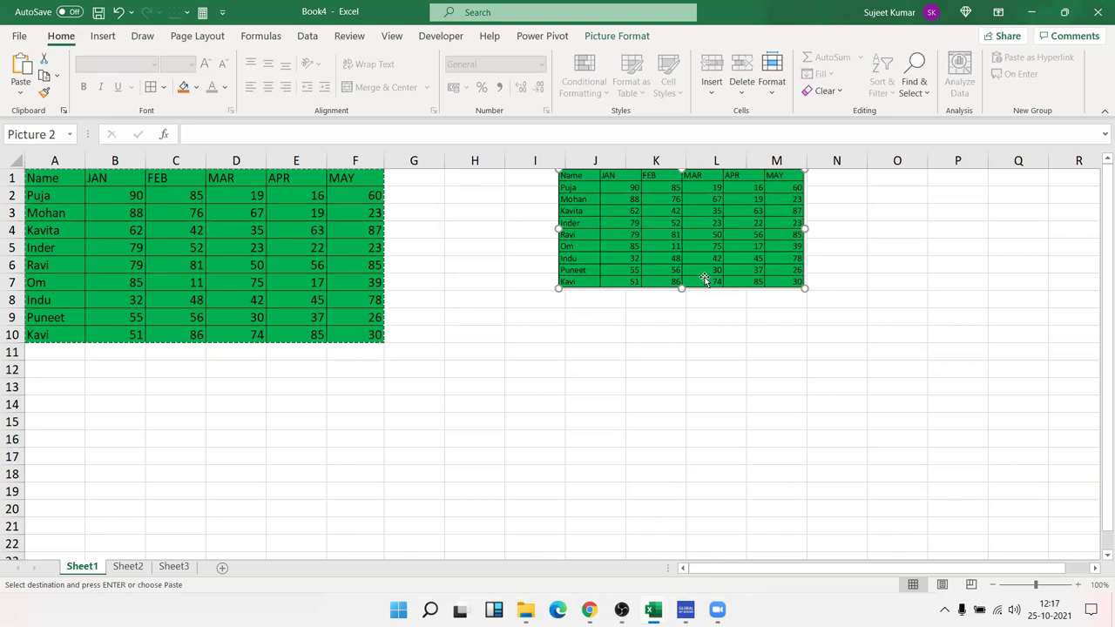
{"action": "key", "text": "Delete"}
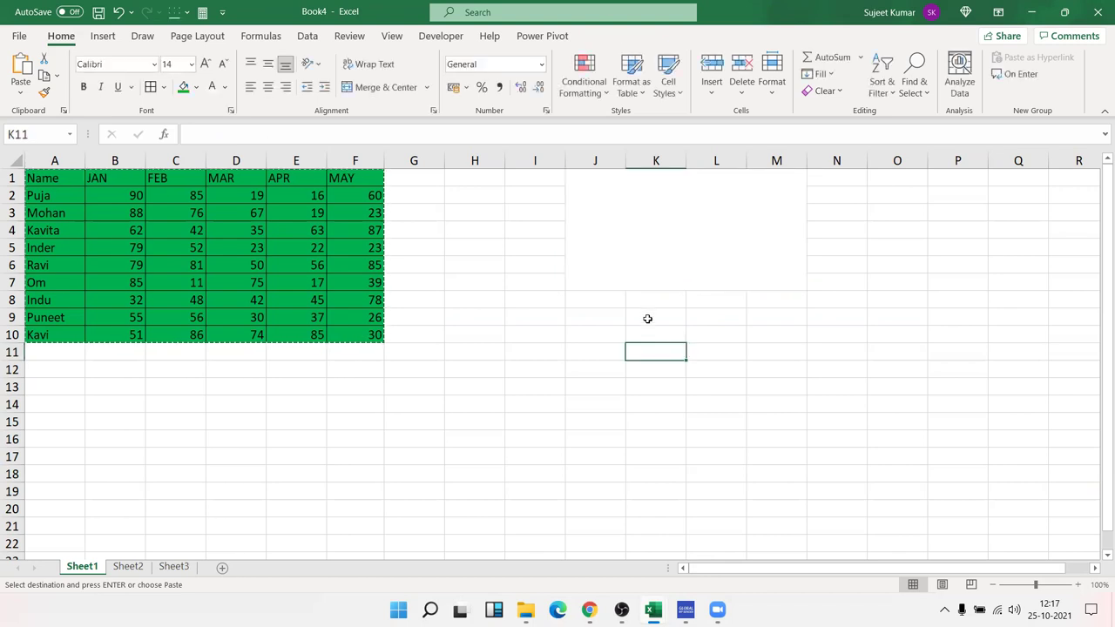
{"action": "left_click", "coordinate": [650, 227]}
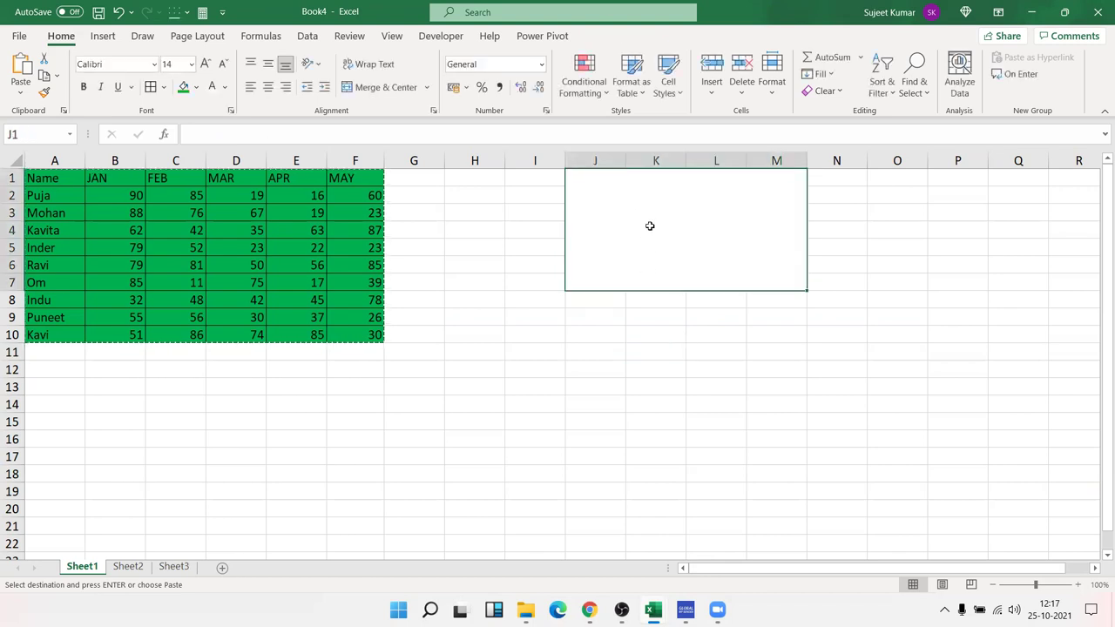
{"action": "left_click", "coordinate": [14, 94]}
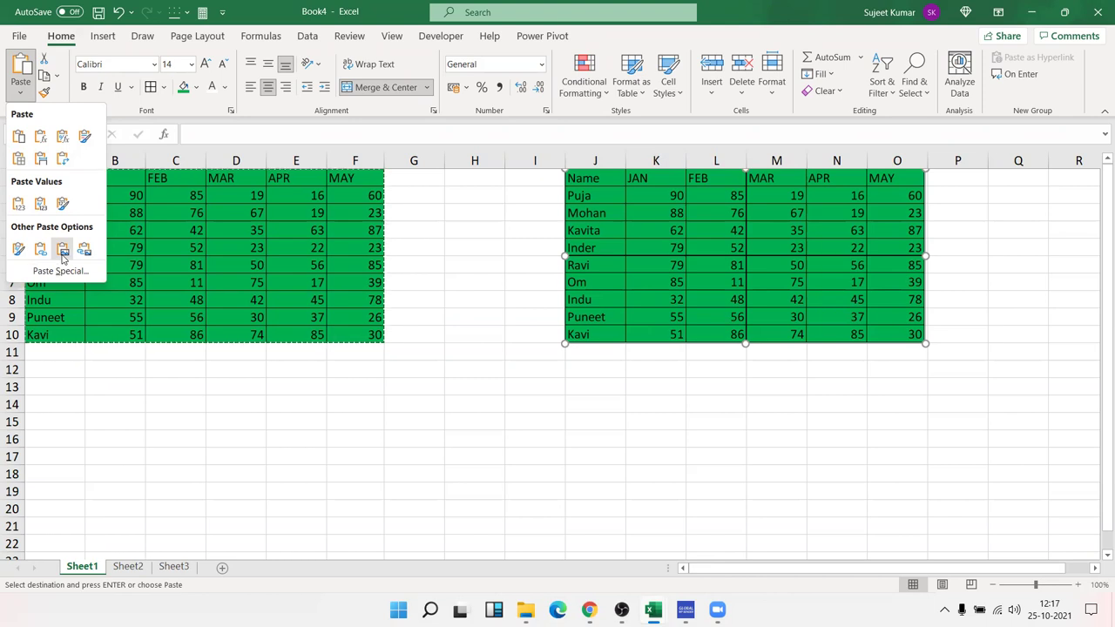
- Paste the copied table as a picture, then move, resize and tilt it
{"action": "left_click", "coordinate": [63, 256]}
{"action": "left_click_drag", "start_coordinate": [642, 281], "coordinate": [540, 417]}
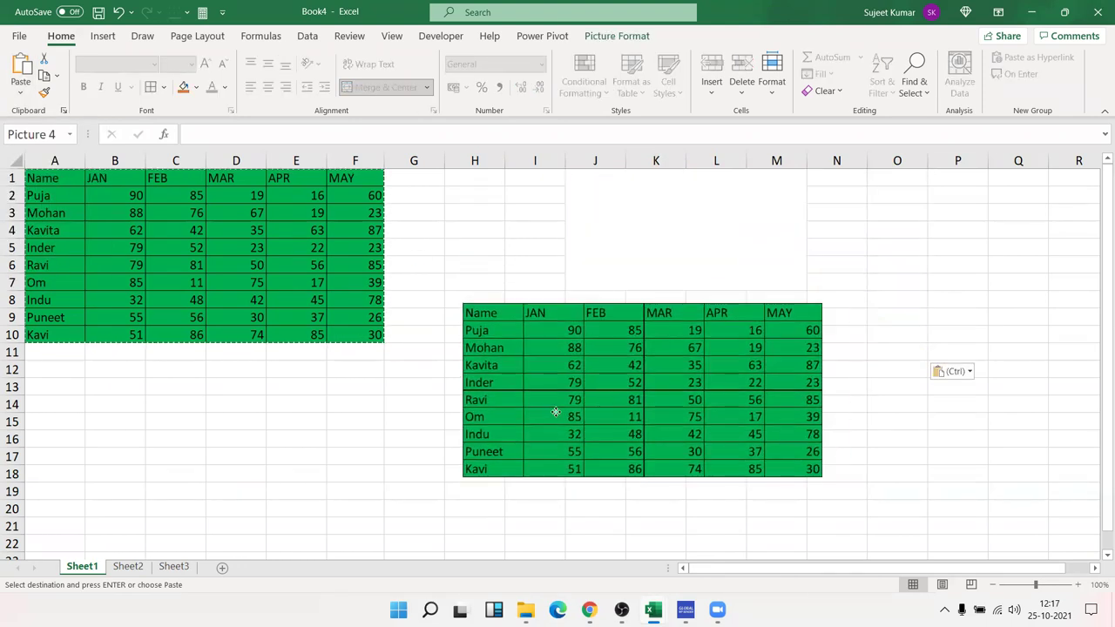
{"action": "mouse_move", "coordinate": [824, 479]}
{"action": "left_mouse_down"}
{"action": "mouse_move", "coordinate": [637, 391]}
{"action": "mouse_move", "coordinate": [695, 414]}
{"action": "left_mouse_up"}
{"action": "mouse_move", "coordinate": [638, 313]}
{"action": "left_mouse_down"}
{"action": "mouse_move", "coordinate": [620, 280]}
{"action": "mouse_move", "coordinate": [594, 287]}
{"action": "left_mouse_up"}
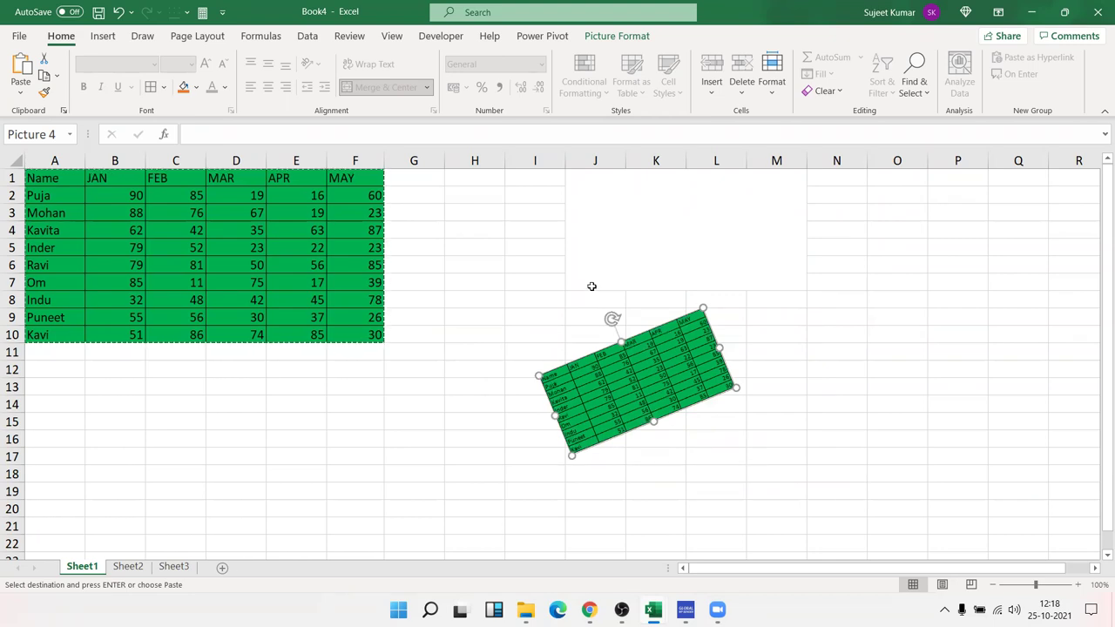
{"action": "key", "text": "Delete"}
{"action": "key", "text": "ctrl+z"}
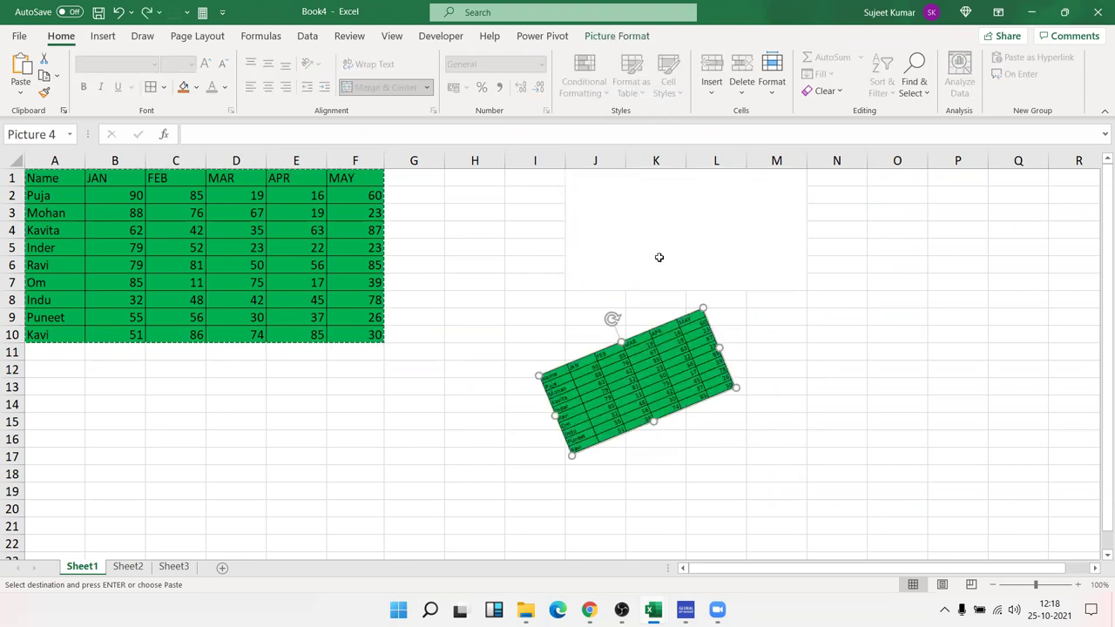
- Enlarge the picture, straighten it to 0°, and place it over about I11:O20
{"action": "mouse_move", "coordinate": [738, 387]}
{"action": "left_mouse_down"}
{"action": "mouse_move", "coordinate": [772, 441]}
{"action": "mouse_move", "coordinate": [747, 451]}
{"action": "left_mouse_up"}
{"action": "mouse_move", "coordinate": [711, 279]}
{"action": "left_mouse_down"}
{"action": "mouse_move", "coordinate": [771, 290]}
{"action": "mouse_move", "coordinate": [757, 281]}
{"action": "left_mouse_up"}
{"action": "left_click_drag", "start_coordinate": [747, 356], "coordinate": [701, 385]}
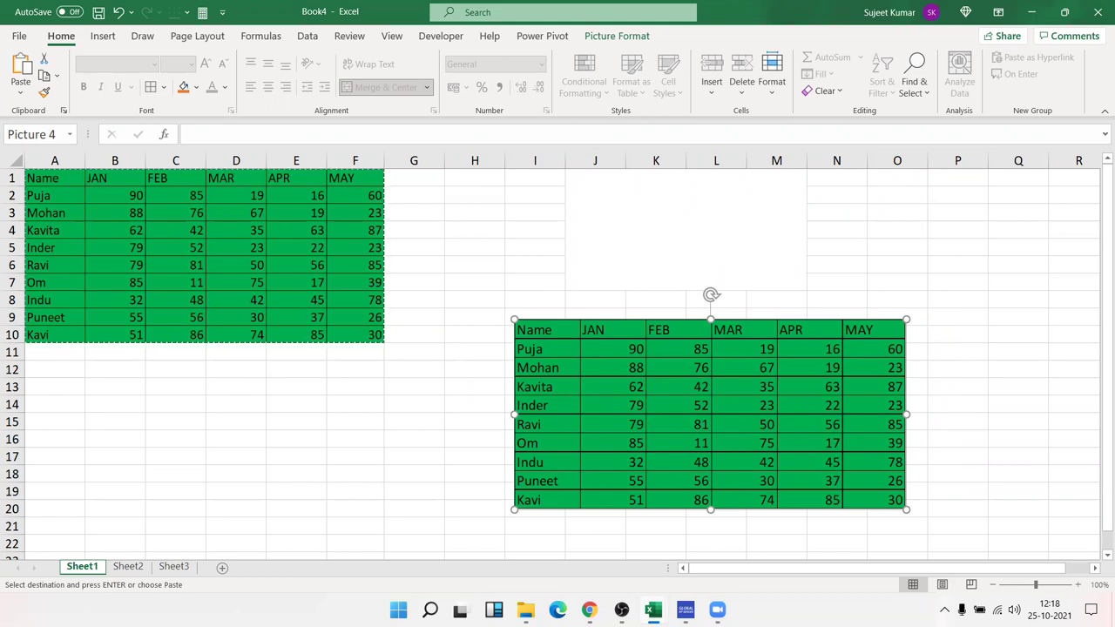
{"action": "left_click", "coordinate": [944, 610]}
{"action": "left_click", "coordinate": [312, 233]}
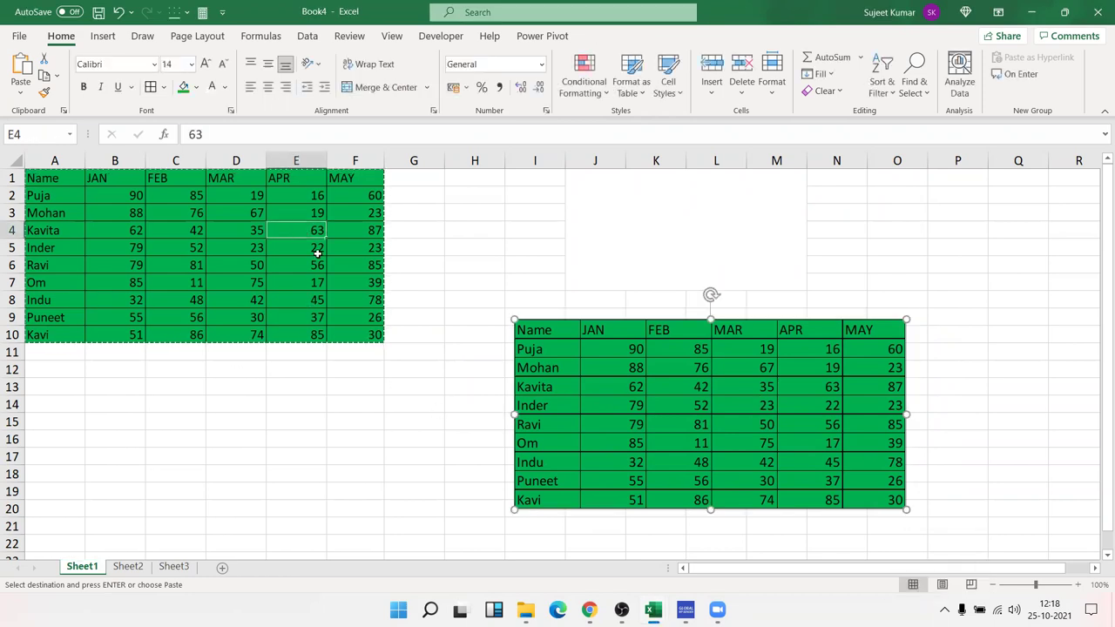
{"action": "left_click", "coordinate": [535, 356]}
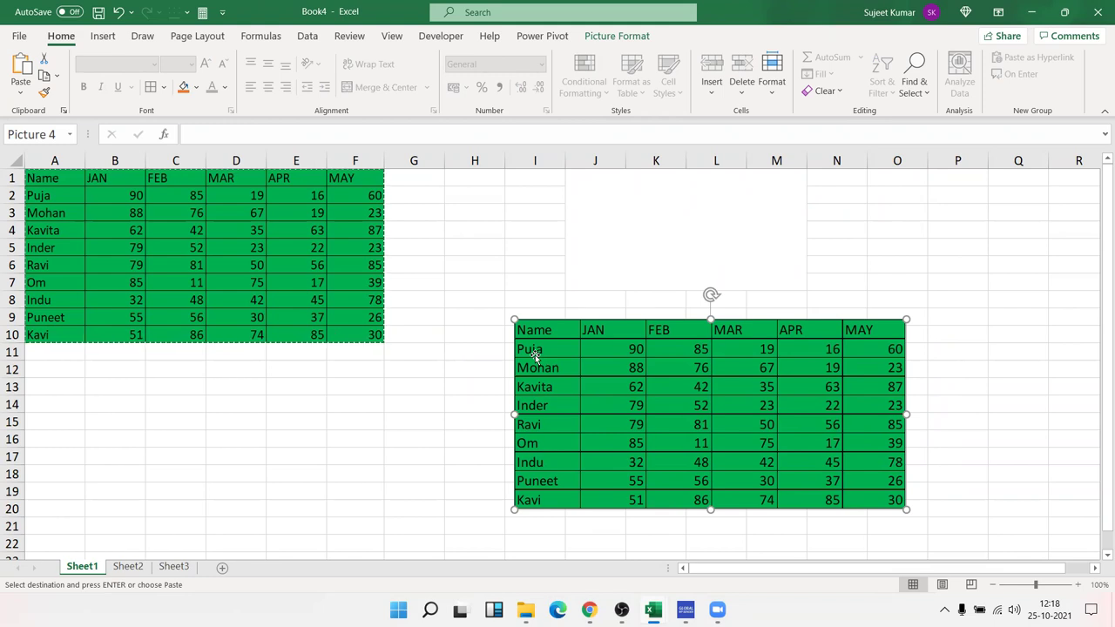
{"action": "mouse_move", "coordinate": [662, 608]}
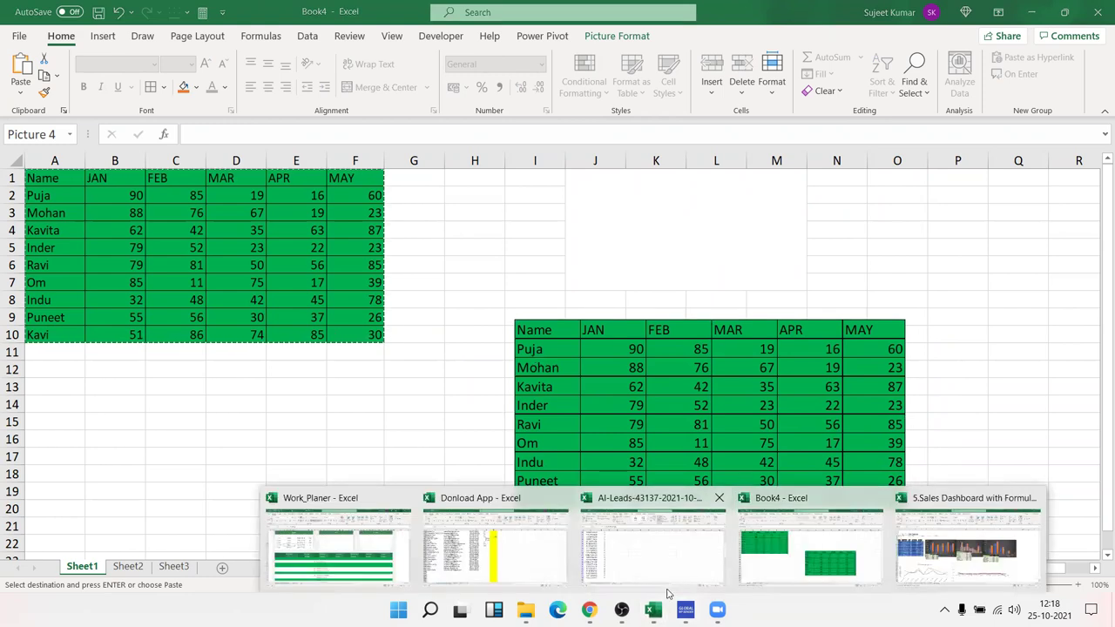
{"action": "left_click", "coordinate": [967, 545]}
{"action": "left_click", "coordinate": [563, 361]}
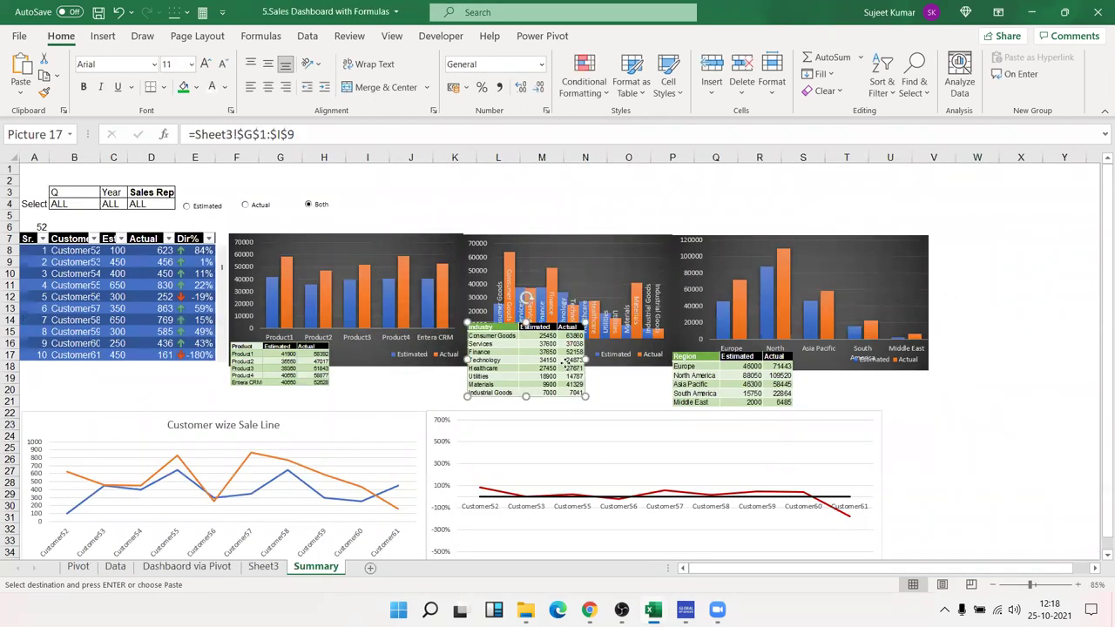
{"action": "left_click", "coordinate": [712, 392]}
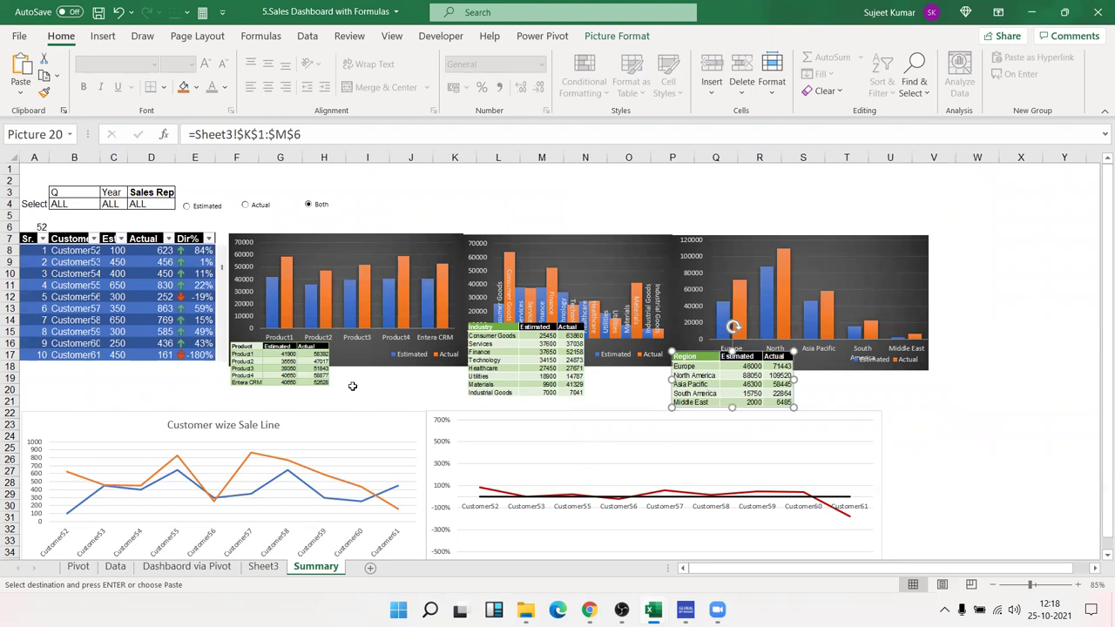
{"action": "left_click", "coordinate": [311, 373]}
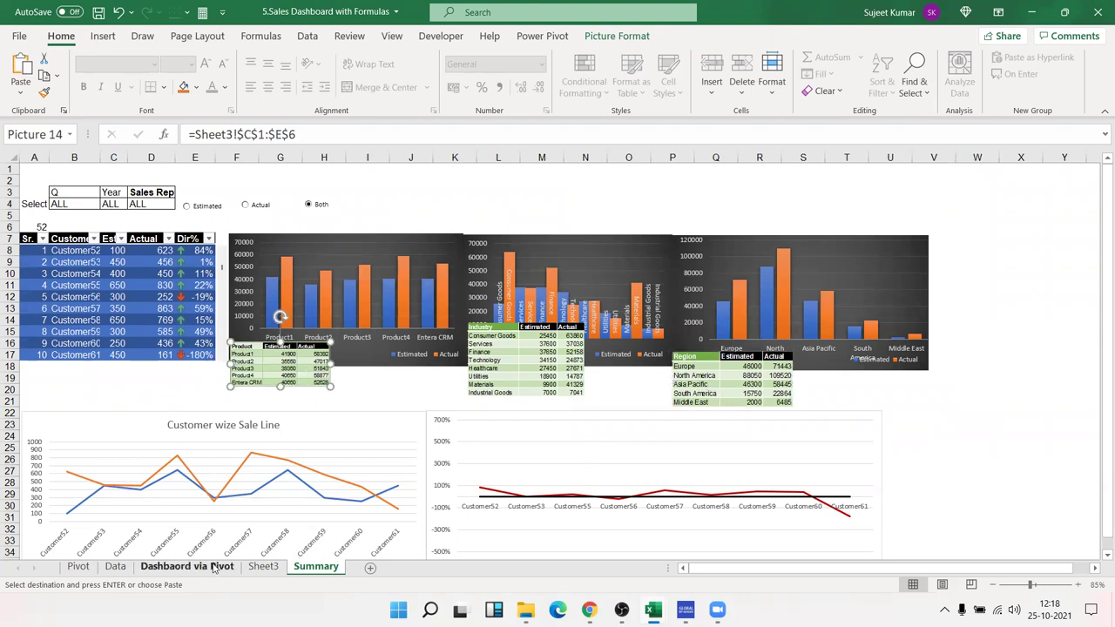
{"action": "left_click", "coordinate": [262, 567]}
{"action": "left_click_drag", "start_coordinate": [287, 214], "coordinate": [762, 237]}
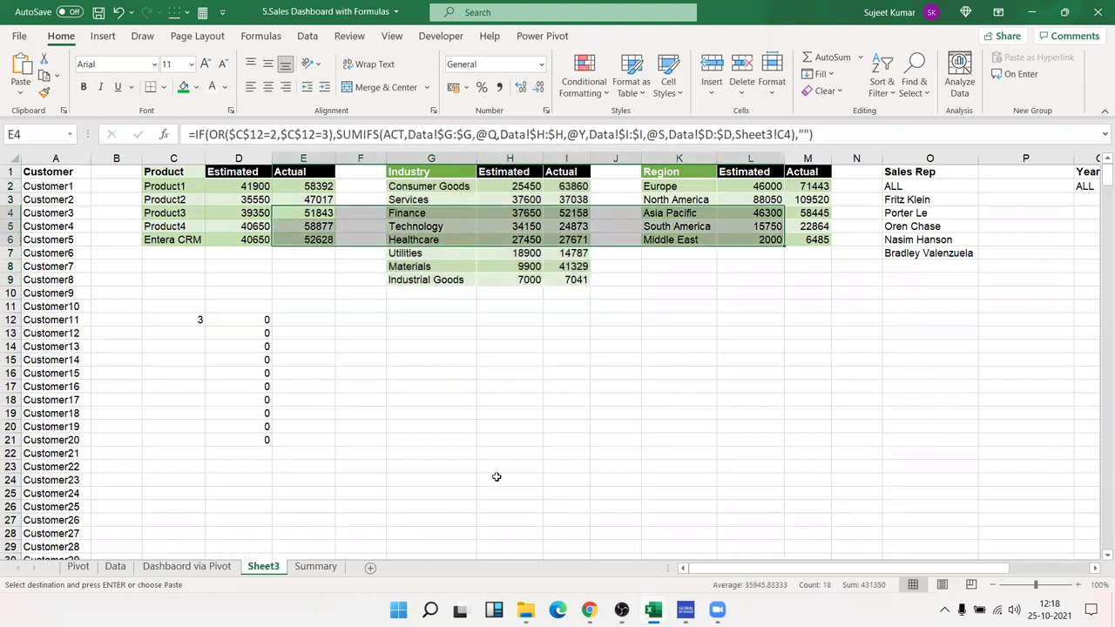
{"action": "left_click", "coordinate": [318, 567]}
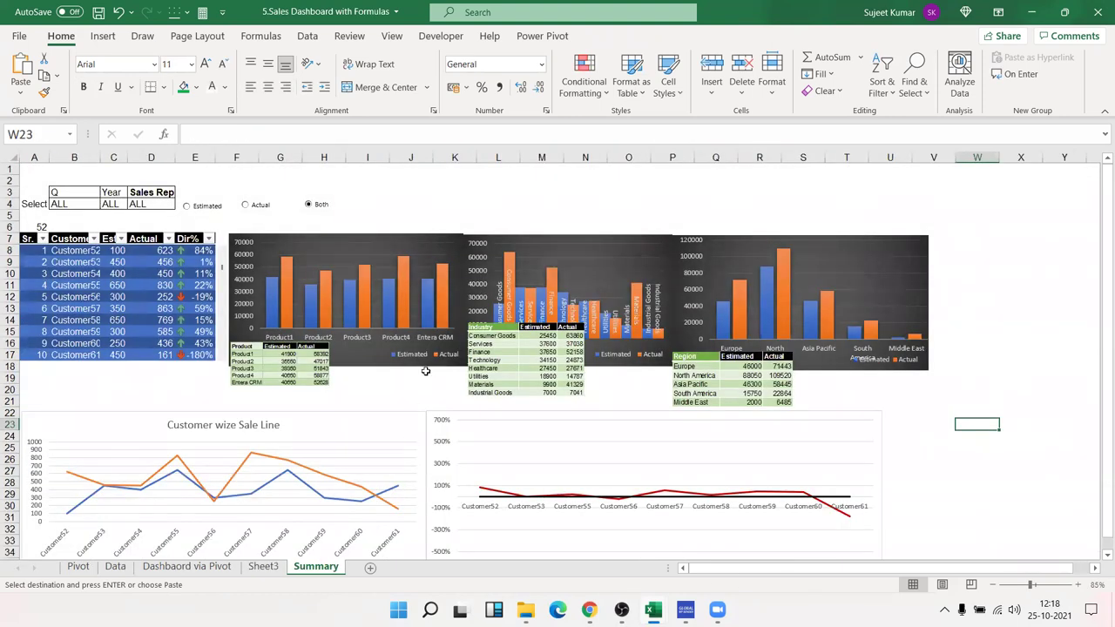
{"action": "mouse_move", "coordinate": [653, 610]}
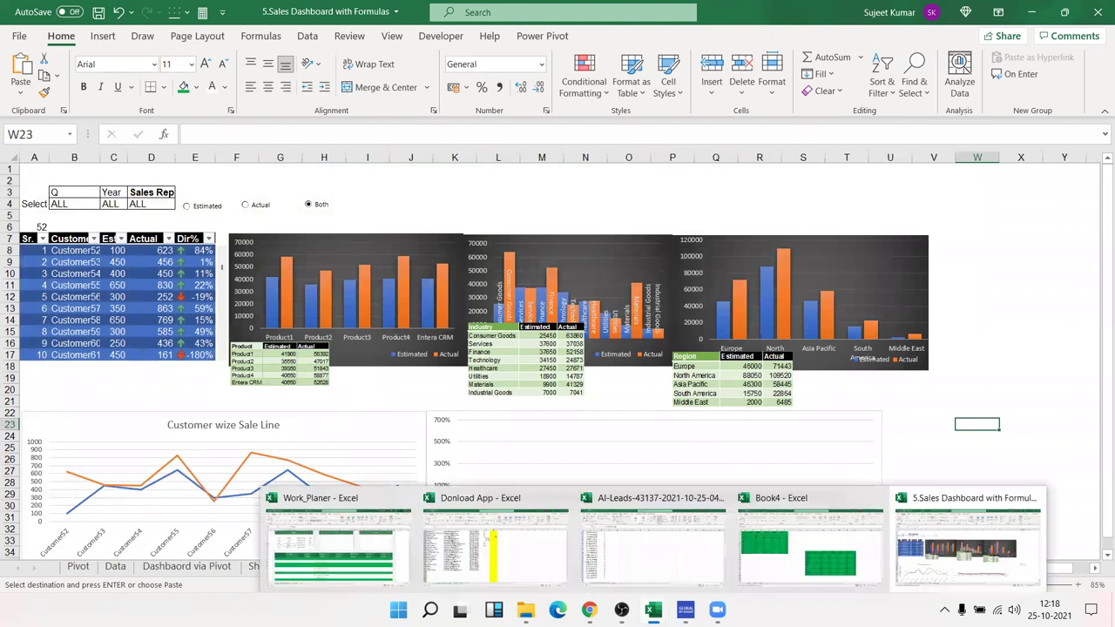
{"action": "left_click", "coordinate": [775, 549]}
{"action": "left_click_drag", "start_coordinate": [195, 248], "coordinate": [307, 245]}
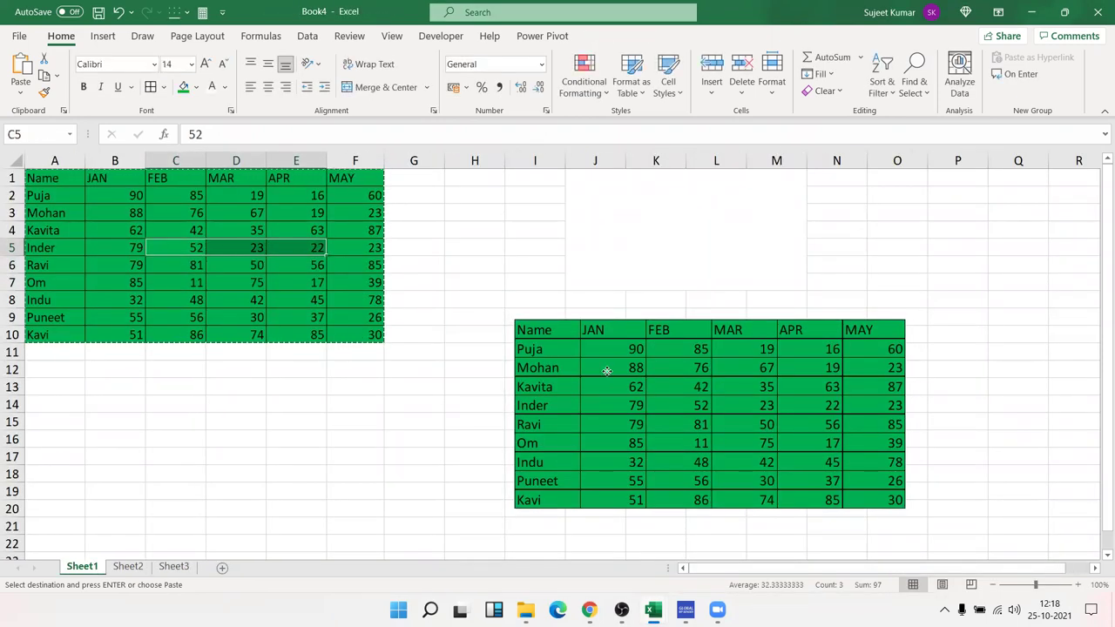
- Delete the static picture and paste A1:F10 as a Linked Picture at J12
{"action": "left_click", "coordinate": [608, 373]}
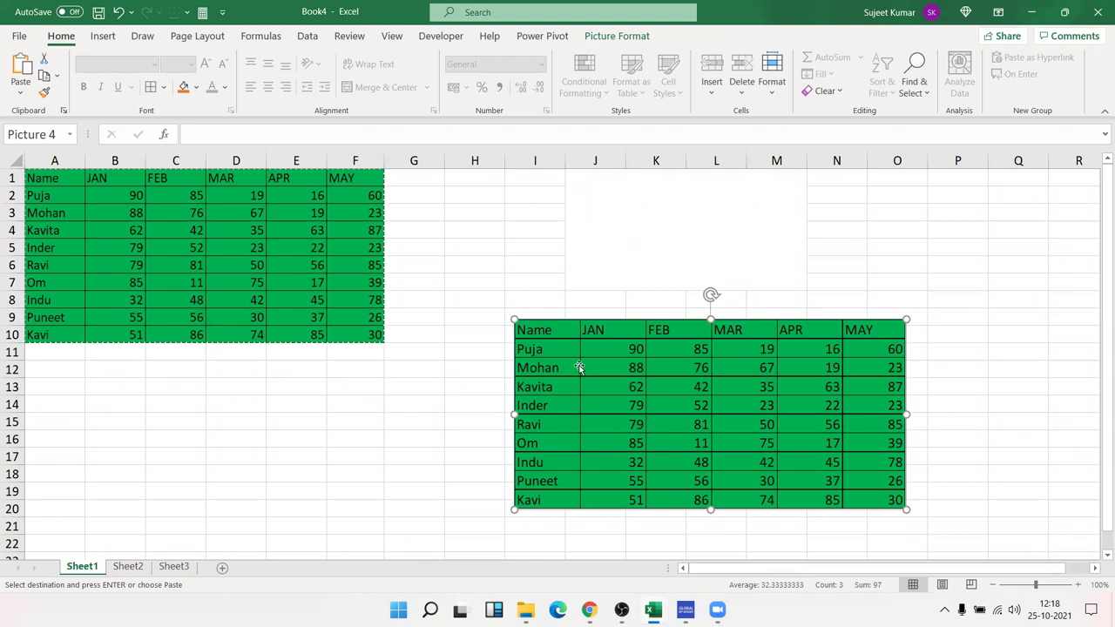
{"action": "key", "text": "Delete"}
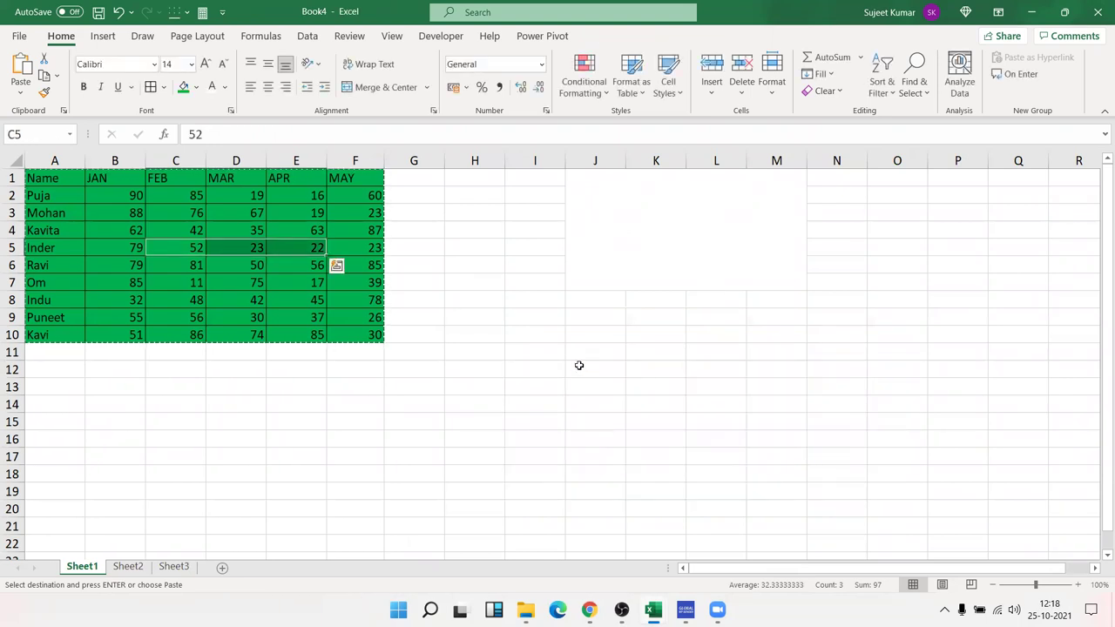
{"action": "left_click", "coordinate": [579, 365]}
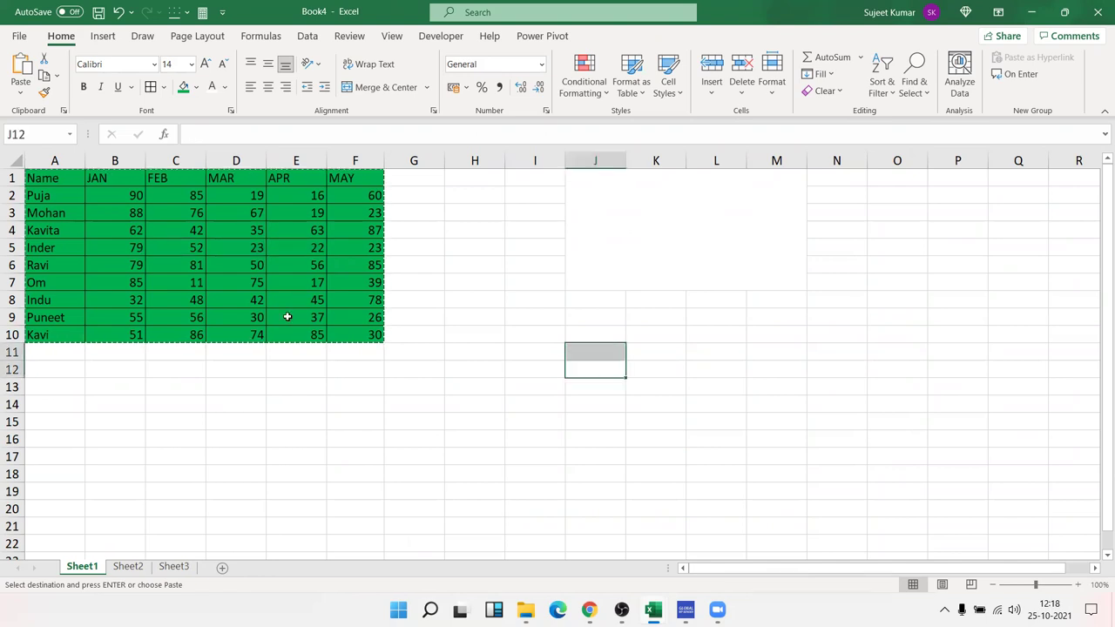
{"action": "left_click", "coordinate": [20, 87]}
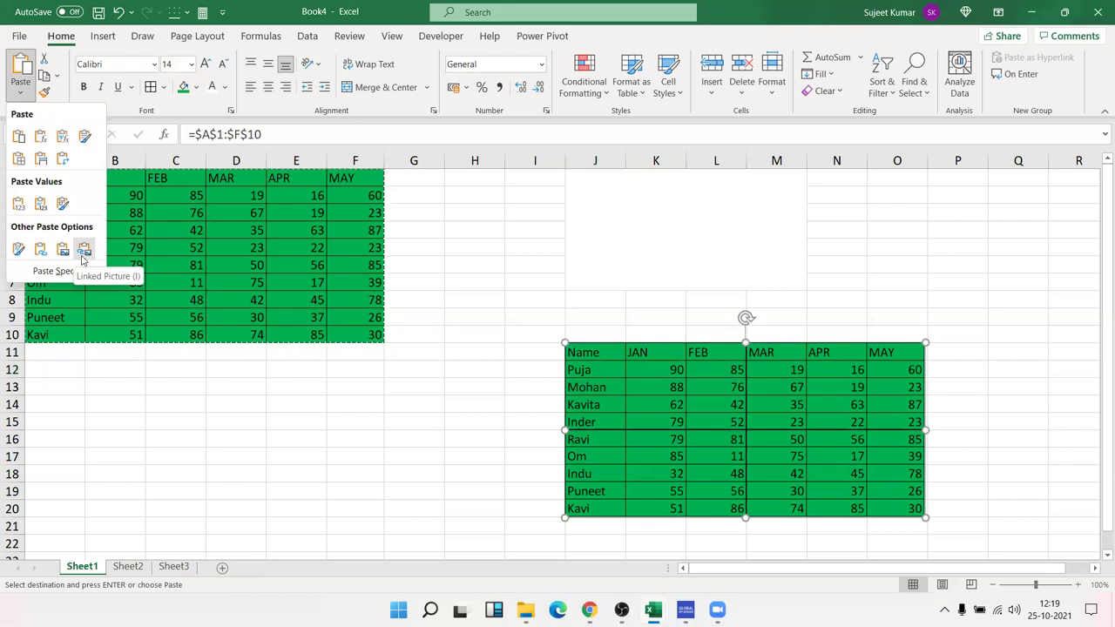
{"action": "left_click", "coordinate": [83, 255]}
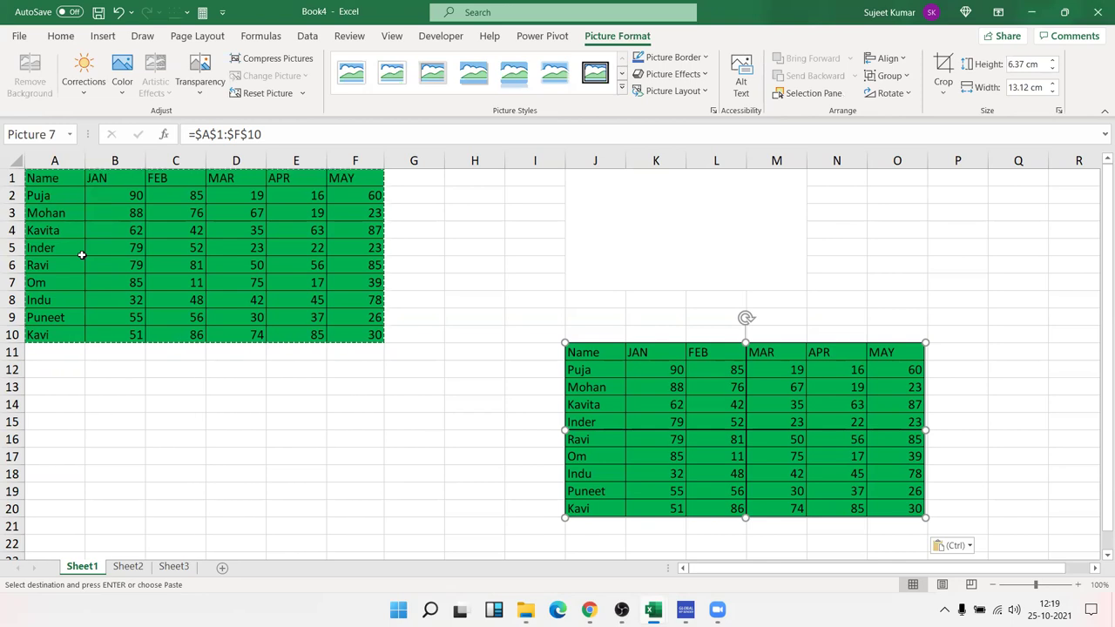
- Move and resize the linked picture to span columns J–N, rows 8–17
{"action": "left_click_drag", "start_coordinate": [634, 408], "coordinate": [467, 360]}
{"action": "left_click", "coordinate": [754, 463]}
{"action": "mouse_move", "coordinate": [755, 464]}
{"action": "left_mouse_down"}
{"action": "mouse_move", "coordinate": [621, 396]}
{"action": "mouse_move", "coordinate": [624, 406]}
{"action": "left_mouse_up"}
{"action": "left_click_drag", "start_coordinate": [536, 386], "coordinate": [693, 388]}
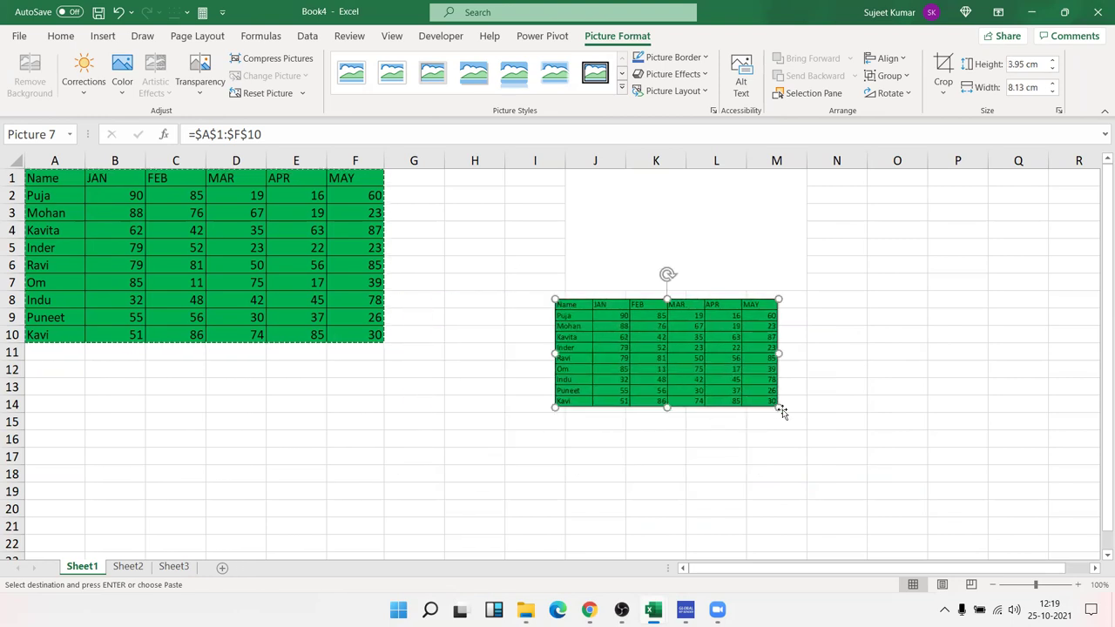
{"action": "left_click_drag", "start_coordinate": [779, 408], "coordinate": [883, 458]}
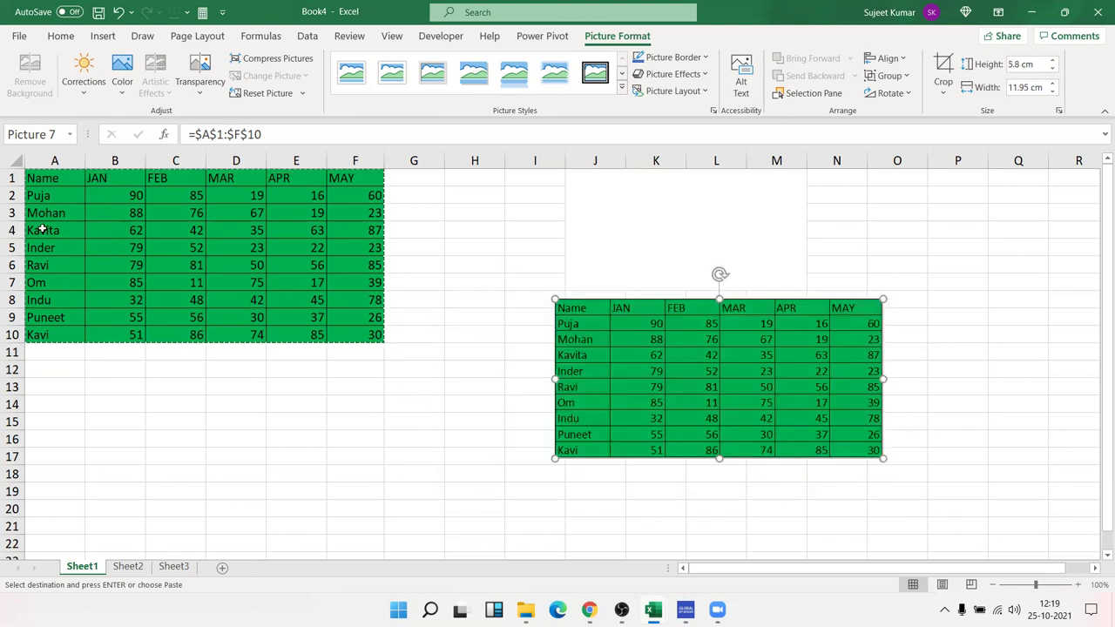
- Change cell B2 to 900
{"action": "left_click", "coordinate": [133, 201]}
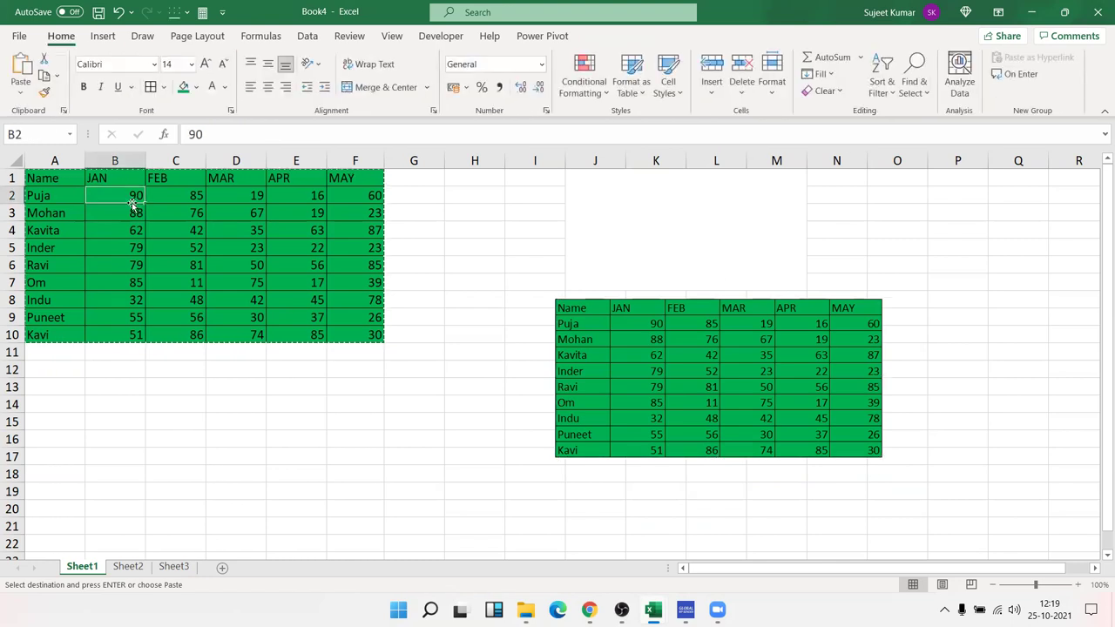
{"action": "type", "text": "900"}
{"action": "key", "text": "Return"}
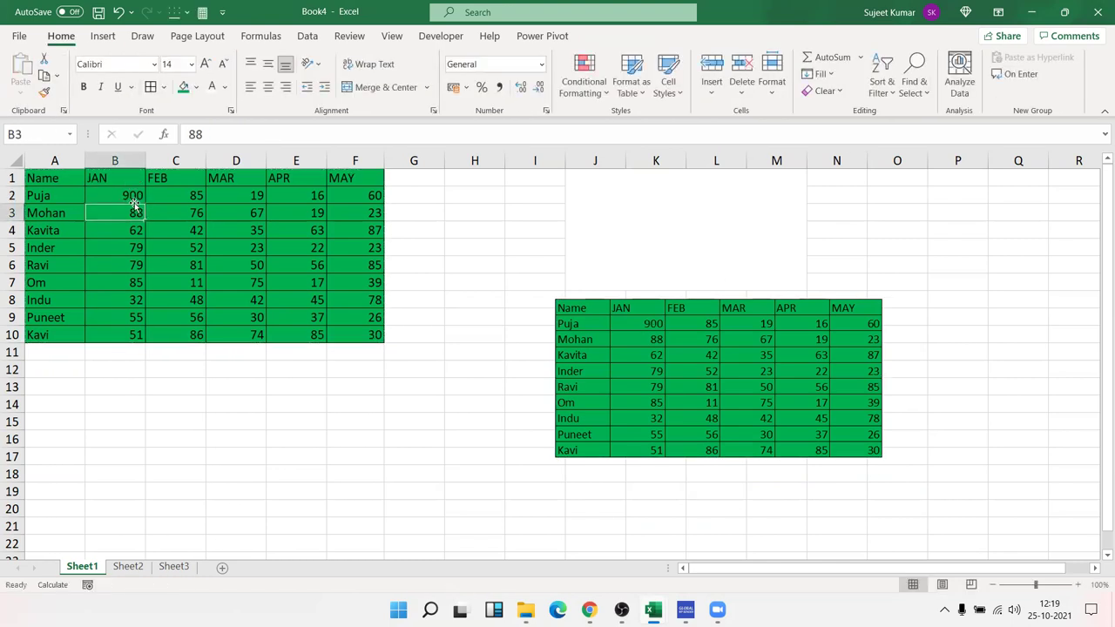
- Fill row 6 (A6:F6) of the table with yellow
{"action": "left_click_drag", "start_coordinate": [43, 195], "coordinate": [348, 278]}
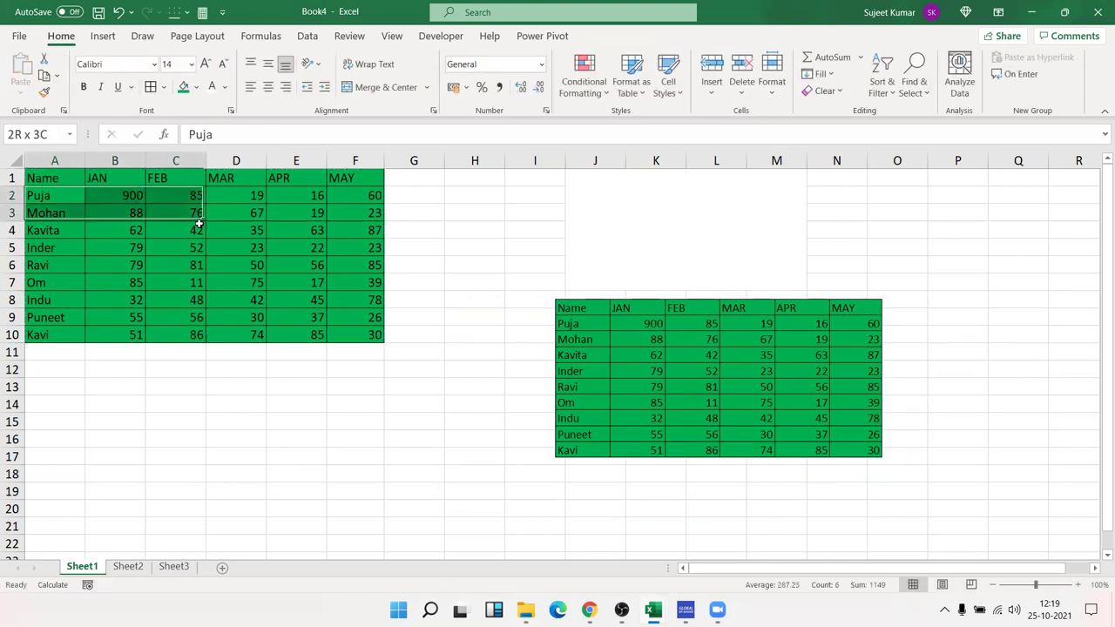
{"action": "left_click", "coordinate": [300, 282]}
{"action": "left_click_drag", "start_coordinate": [79, 265], "coordinate": [338, 266]}
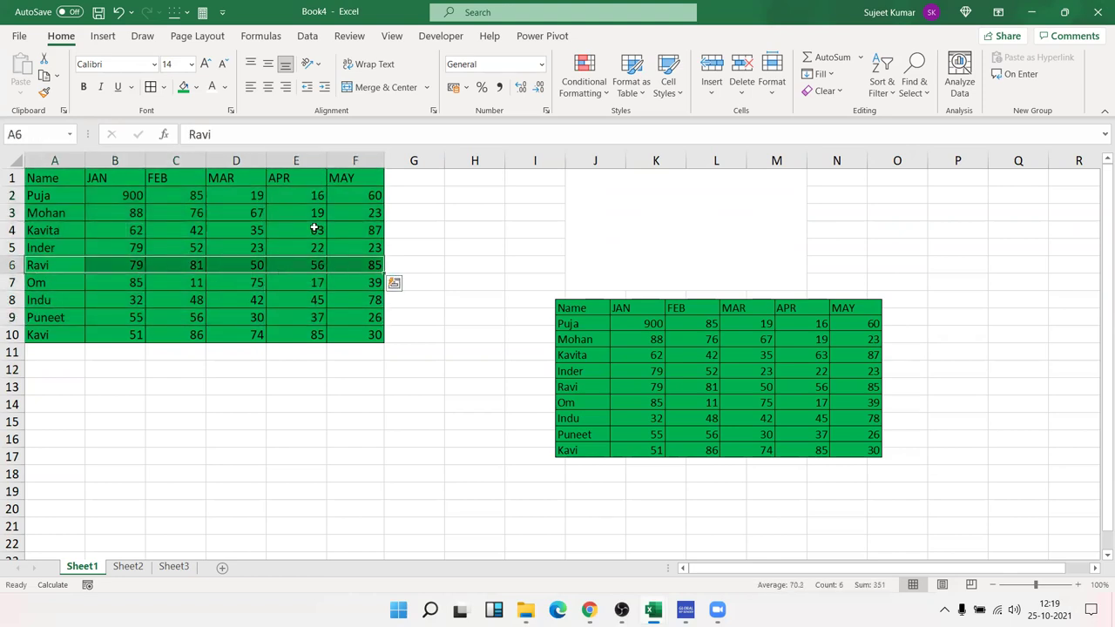
{"action": "left_click", "coordinate": [196, 87]}
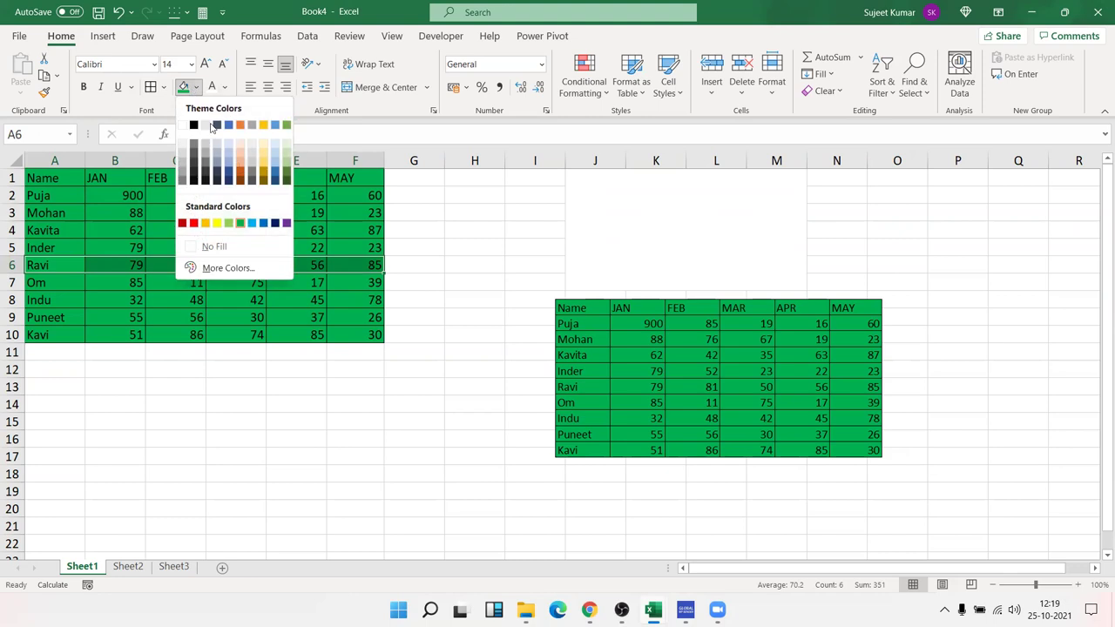
{"action": "left_click", "coordinate": [217, 223]}
{"action": "left_click", "coordinate": [636, 491]}
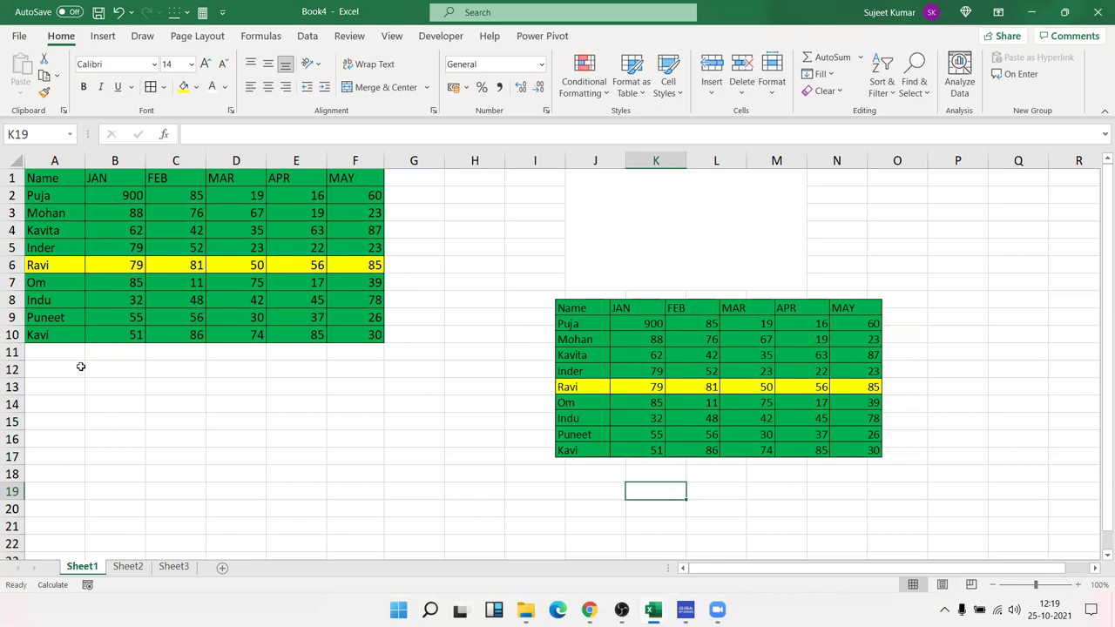
{"action": "left_click", "coordinate": [47, 349]}
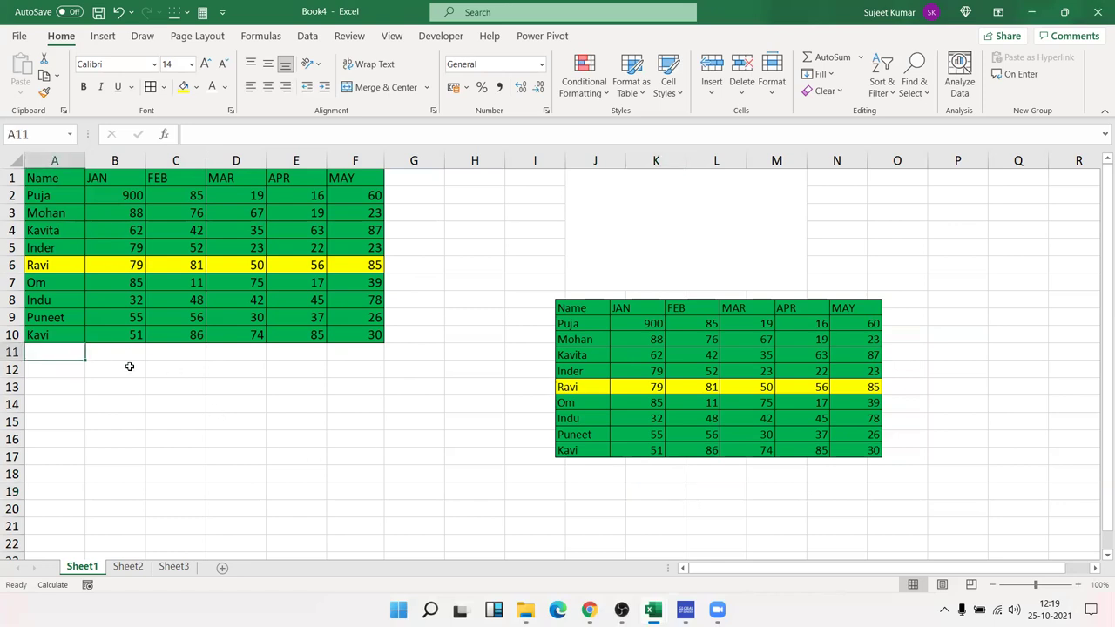
- Enter a new name in A11 with values 85, 65, 96, 58, 65 across row 11
{"action": "type", "text": "ankit"}
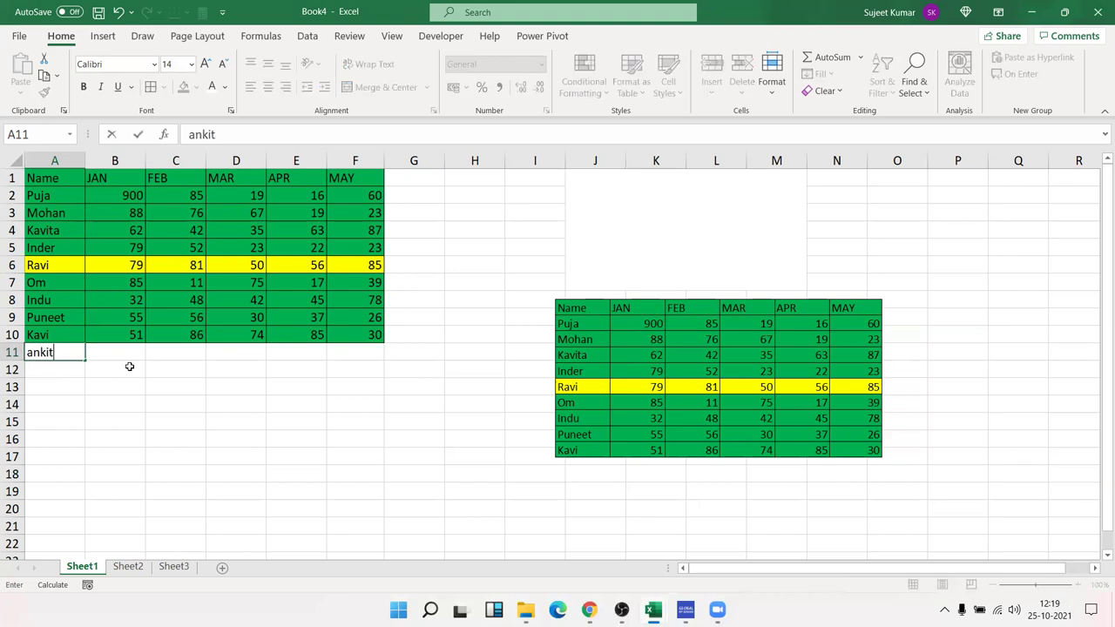
{"action": "key", "text": "Tab"}
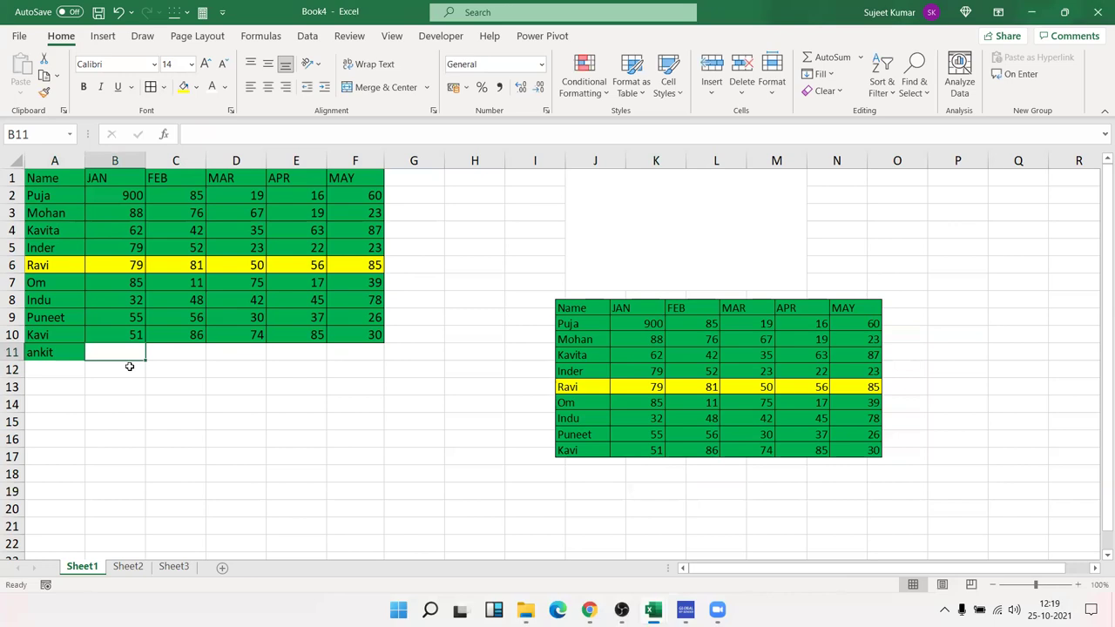
{"action": "type", "text": "85"}
{"action": "key", "text": "Tab"}
{"action": "type", "text": "65"}
{"action": "key", "text": "Tab"}
{"action": "type", "text": "96"}
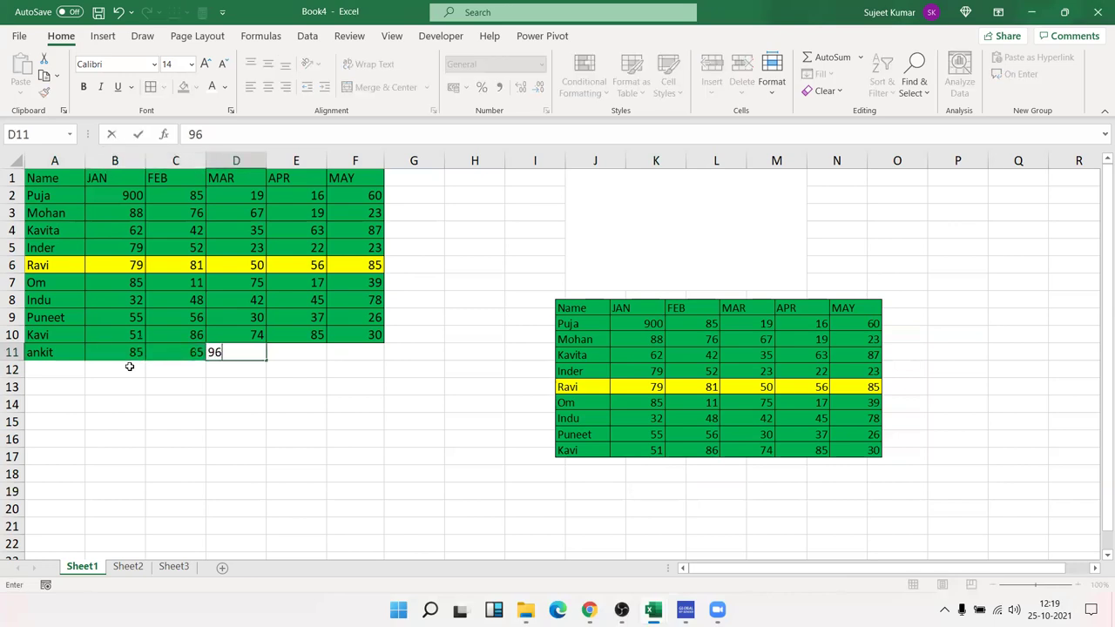
{"action": "key", "text": "Tab"}
{"action": "type", "text": "58"}
{"action": "key", "text": "Tab"}
{"action": "type", "text": "65"}
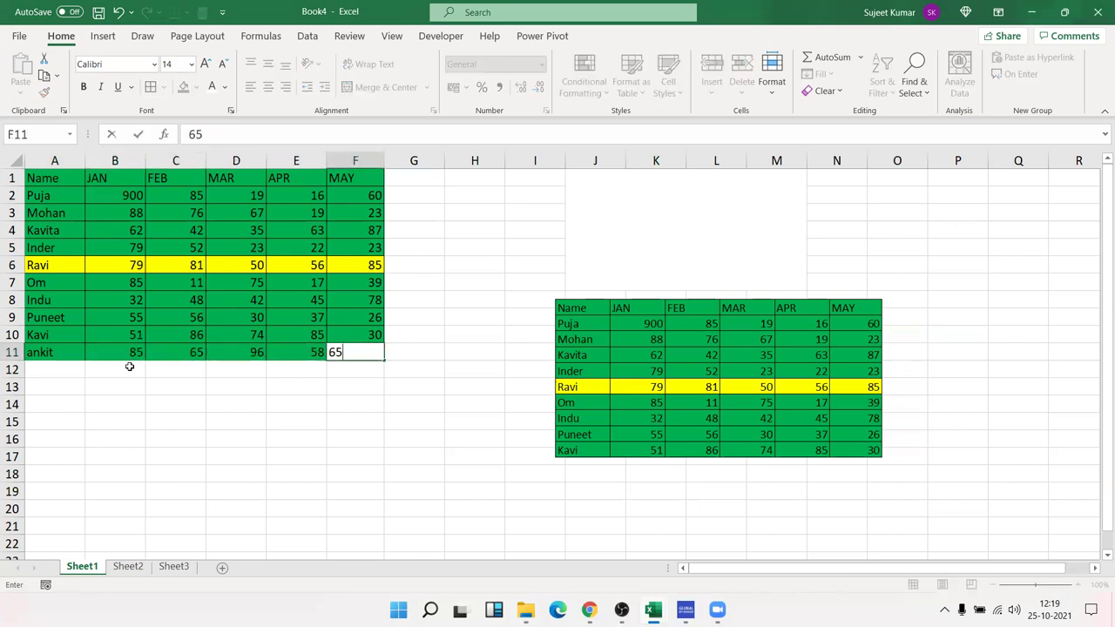
{"action": "key", "text": "Return"}
- Check the linked picture, then select the whole table A1:F11
{"action": "left_click", "coordinate": [655, 425]}
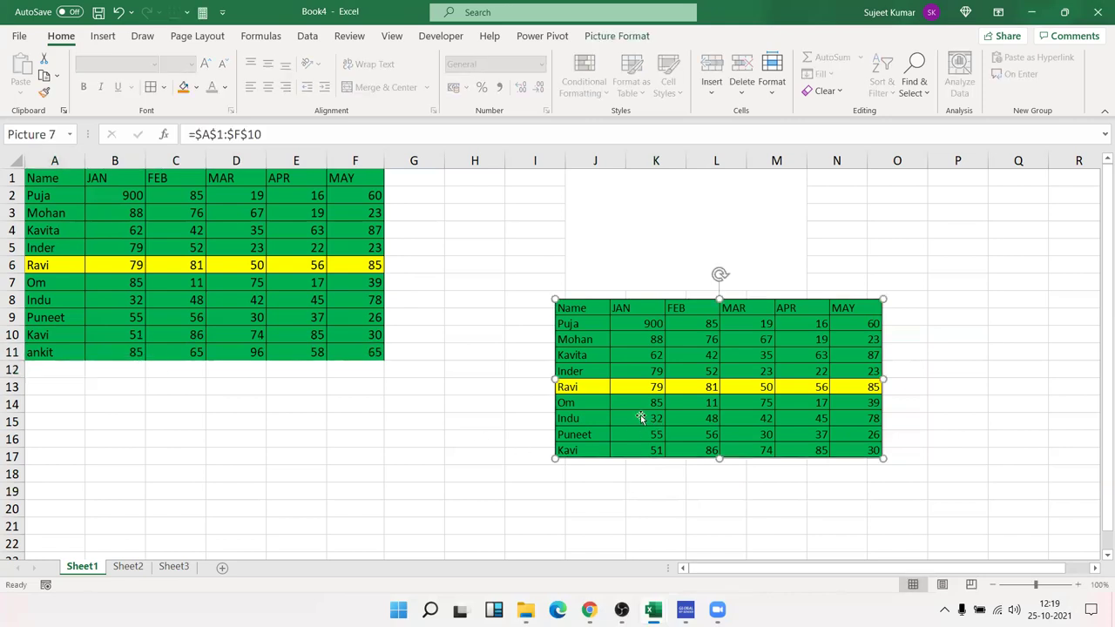
{"action": "left_click", "coordinate": [390, 435]}
{"action": "left_click_drag", "start_coordinate": [34, 177], "coordinate": [366, 346]}
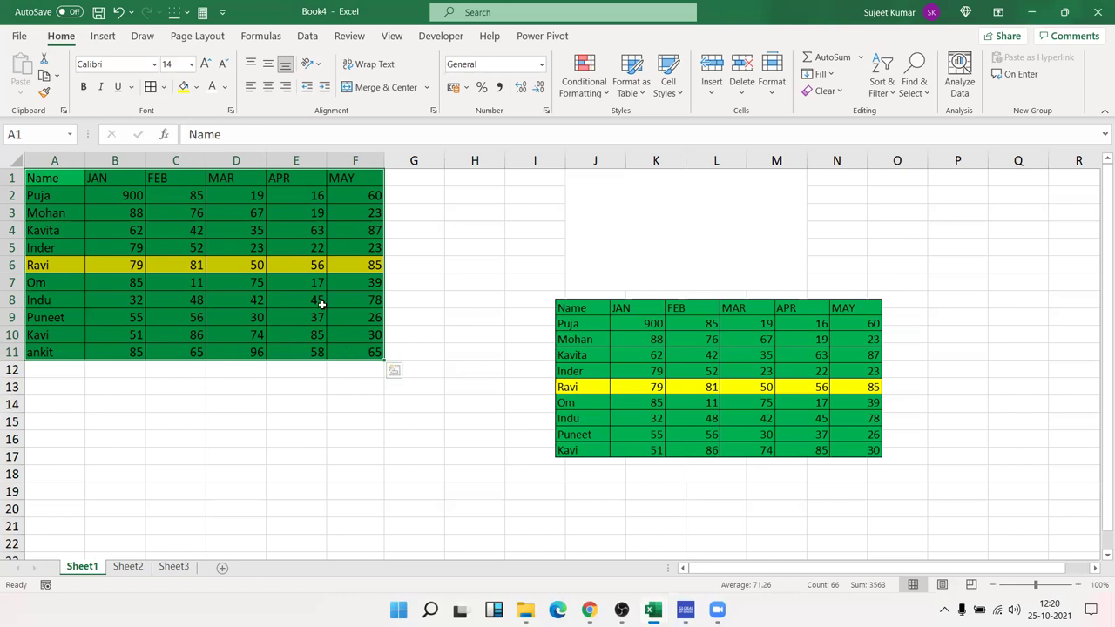
- Resize the linked picture slightly and deselect it to review its A1:F10 contents
{"action": "left_click", "coordinate": [739, 451]}
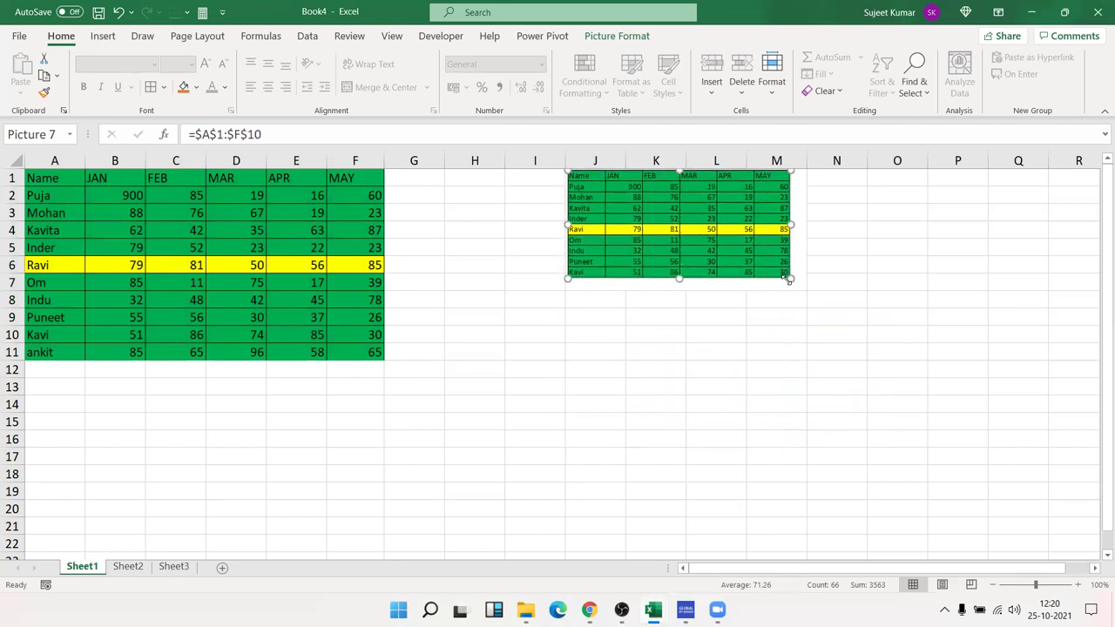
{"action": "left_click_drag", "start_coordinate": [789, 278], "coordinate": [807, 287]}
{"action": "left_click", "coordinate": [717, 344]}
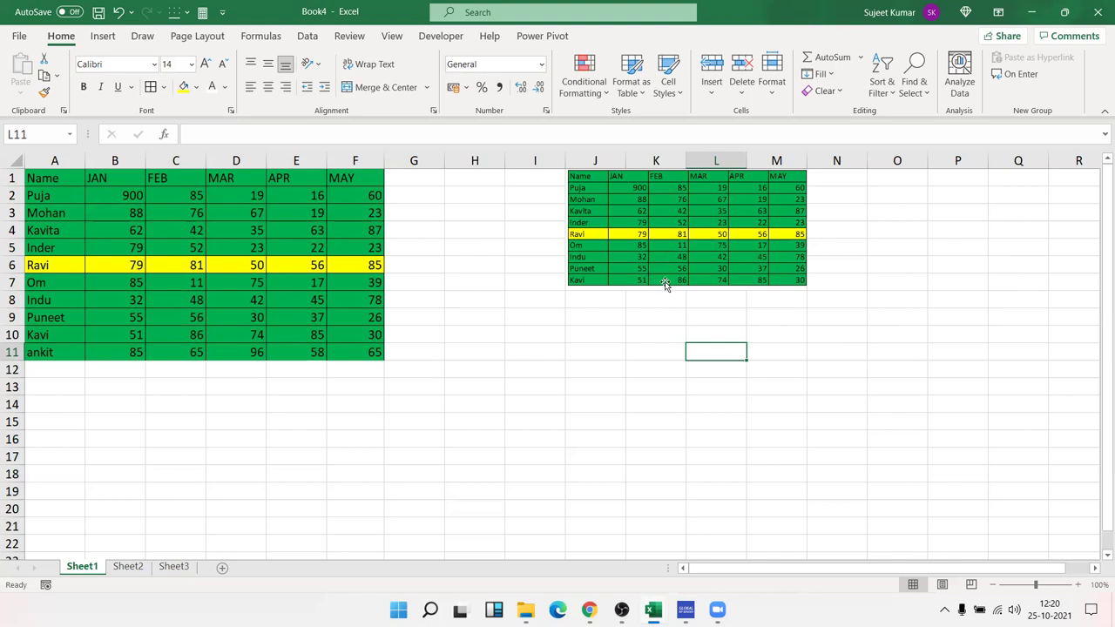
- Change the linked picture's reference to =$A$1:$F$11, then enlarge it beside the table
{"action": "left_click", "coordinate": [664, 334]}
{"action": "left_click", "coordinate": [668, 270]}
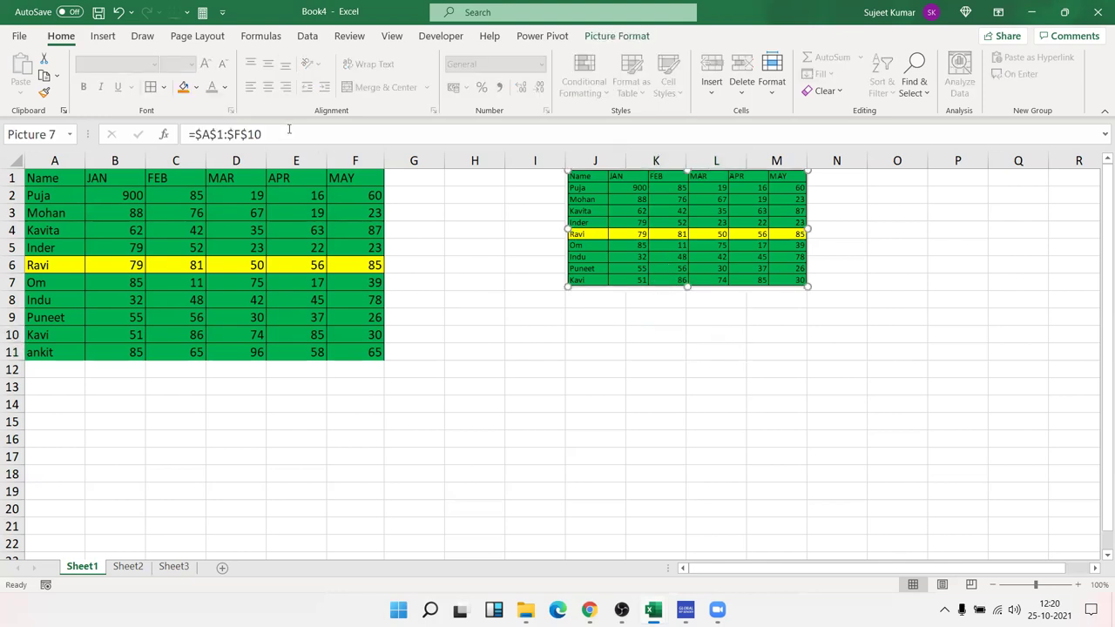
{"action": "left_click_drag", "start_coordinate": [289, 131], "coordinate": [188, 134]}
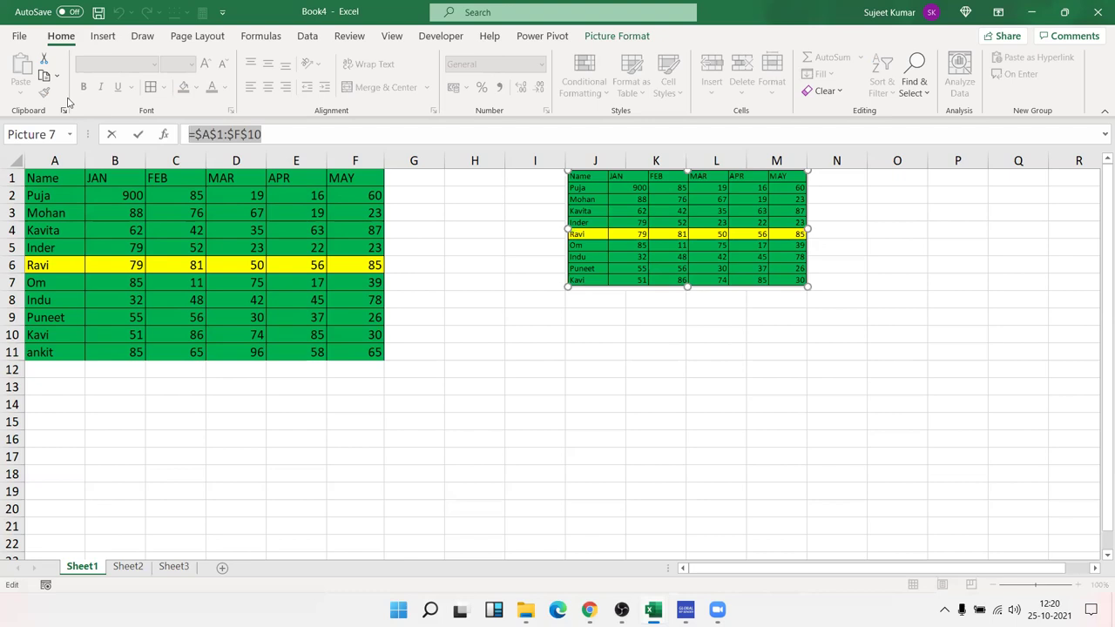
{"action": "left_click", "coordinate": [282, 143]}
{"action": "key", "text": "BackSpace"}
{"action": "type", "text": "1"}
{"action": "key", "text": "Return"}
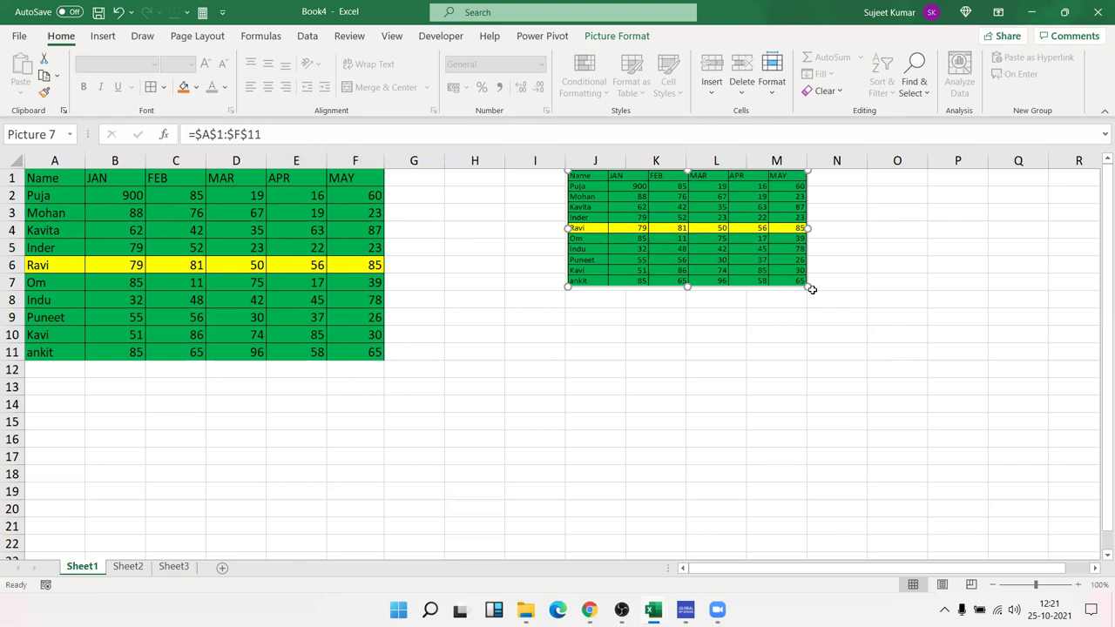
{"action": "left_click_drag", "start_coordinate": [807, 287], "coordinate": [1058, 411]}
{"action": "left_click_drag", "start_coordinate": [846, 378], "coordinate": [755, 403]}
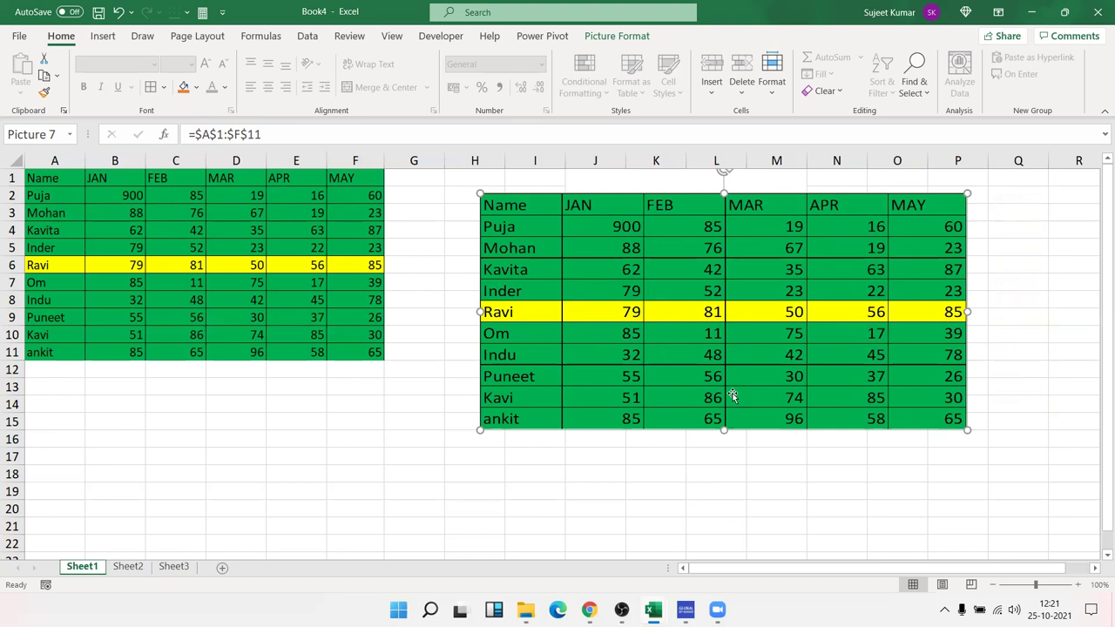
{"action": "key", "text": "alt+Tab"}
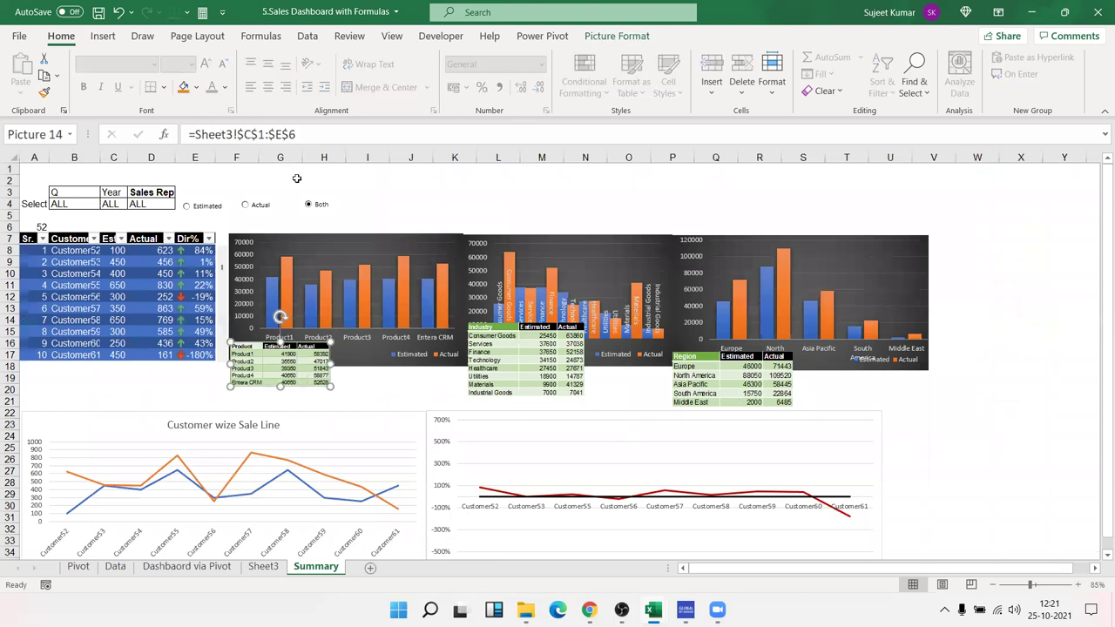
{"action": "left_click_drag", "start_coordinate": [300, 134], "coordinate": [190, 134]}
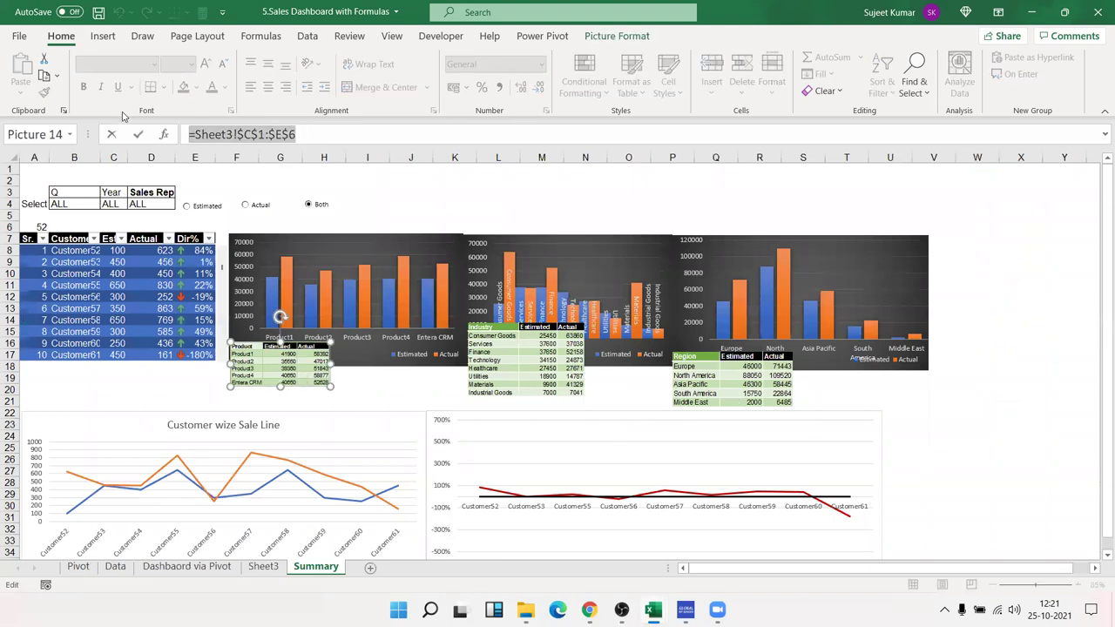
{"action": "key", "text": "Return"}
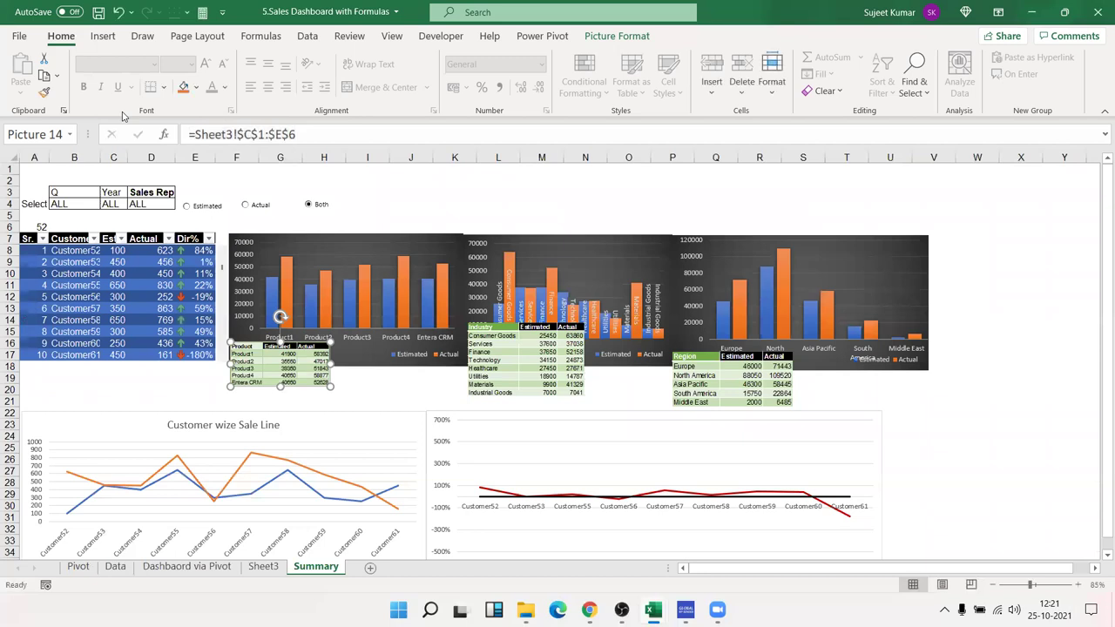
{"action": "left_click", "coordinate": [315, 134]}
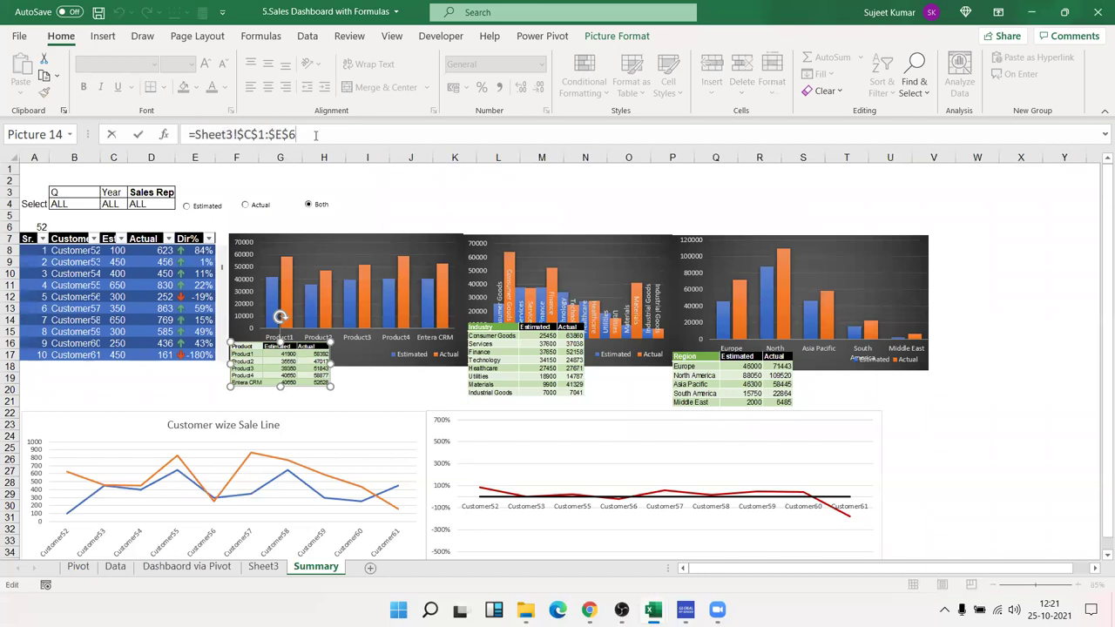
{"action": "key", "text": "BackSpace"}
{"action": "type", "text": "7"}
{"action": "key", "text": "Escape"}
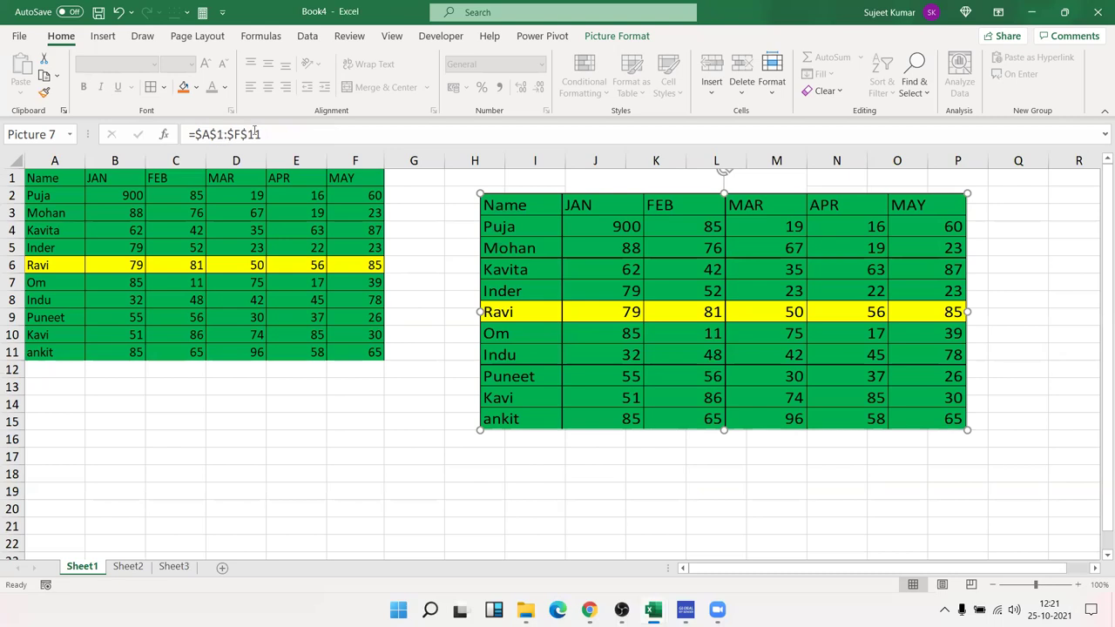
- Change the picture's reference to =$A$1:$F$5 so it shows only rows 1–5
{"action": "triple_click", "coordinate": [256, 133]}
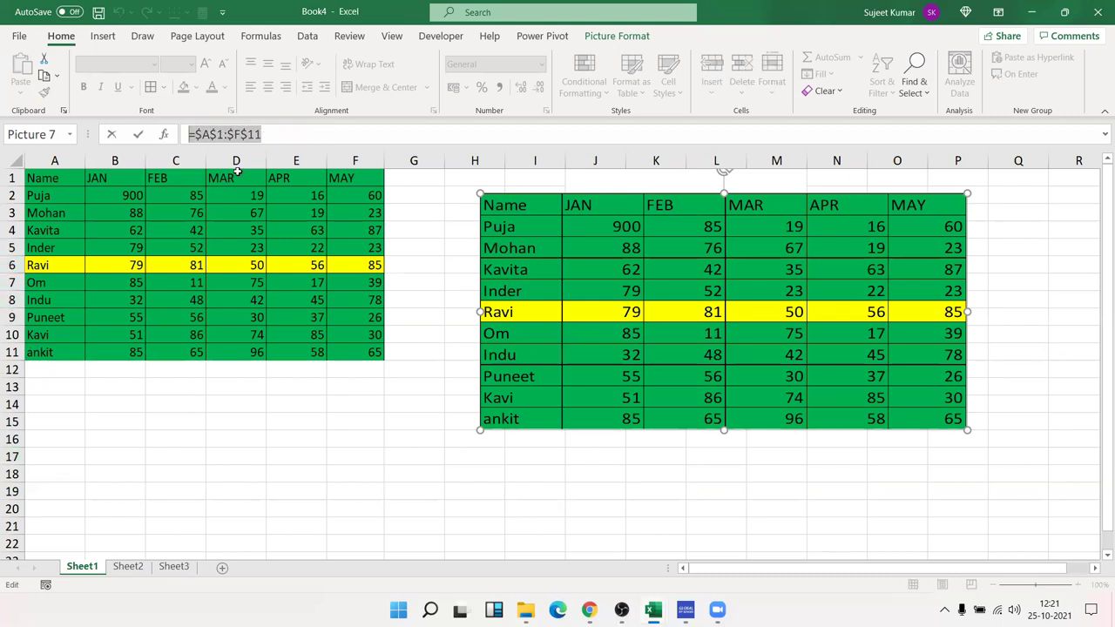
{"action": "left_click", "coordinate": [264, 135]}
{"action": "key", "text": "BackSpace"}
{"action": "key", "text": "BackSpace"}
{"action": "type", "text": "5"}
{"action": "key", "text": "Return"}
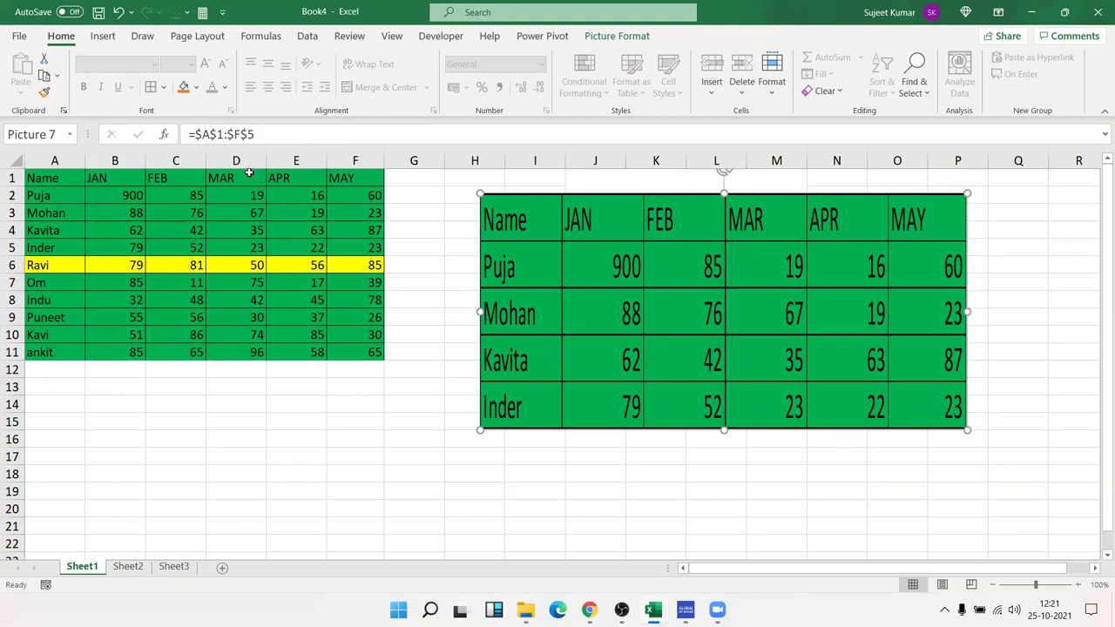
- Narrow the reference to =$A$1:$D$5 so only columns A–D appear
{"action": "left_click", "coordinate": [241, 134]}
{"action": "key", "text": "BackSpace"}
{"action": "type", "text": "d"}
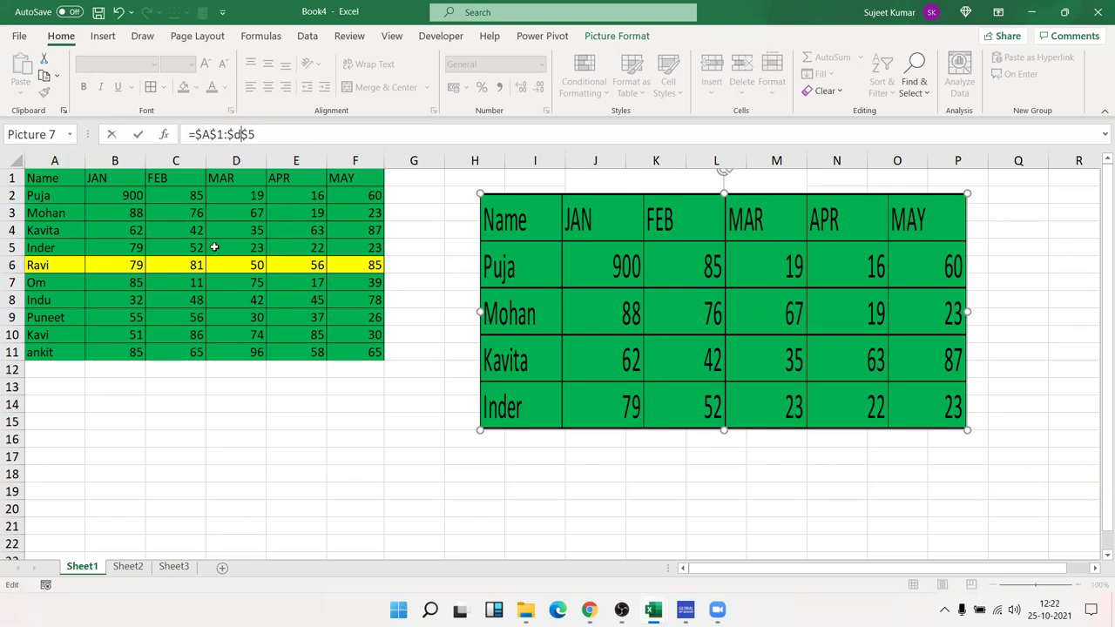
{"action": "key", "text": "Return"}
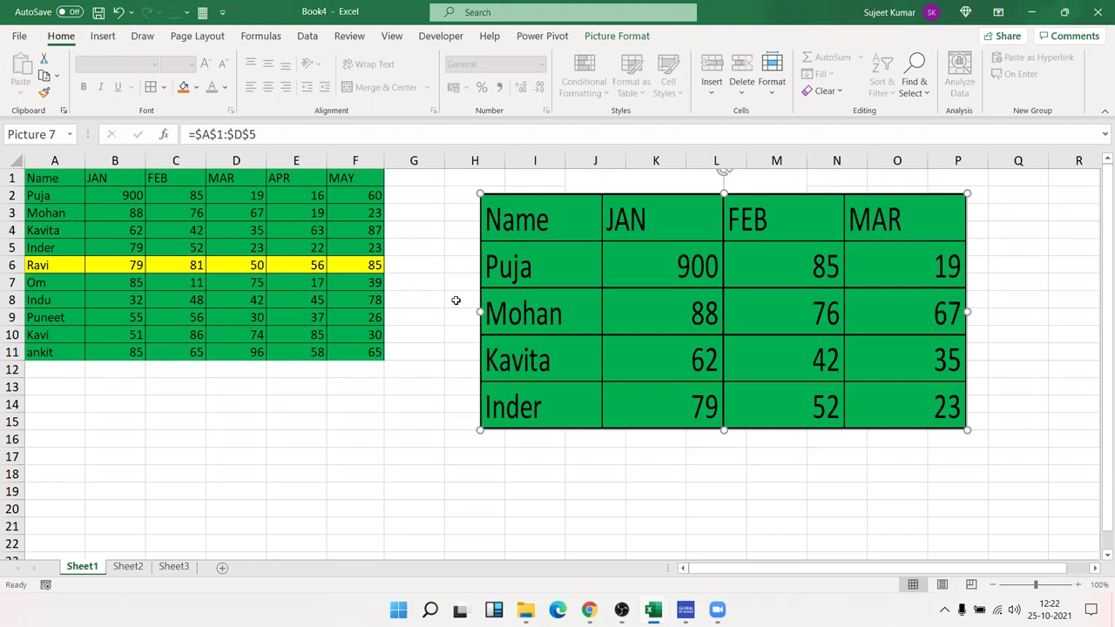
{"action": "left_click_drag", "start_coordinate": [296, 137], "coordinate": [188, 135]}
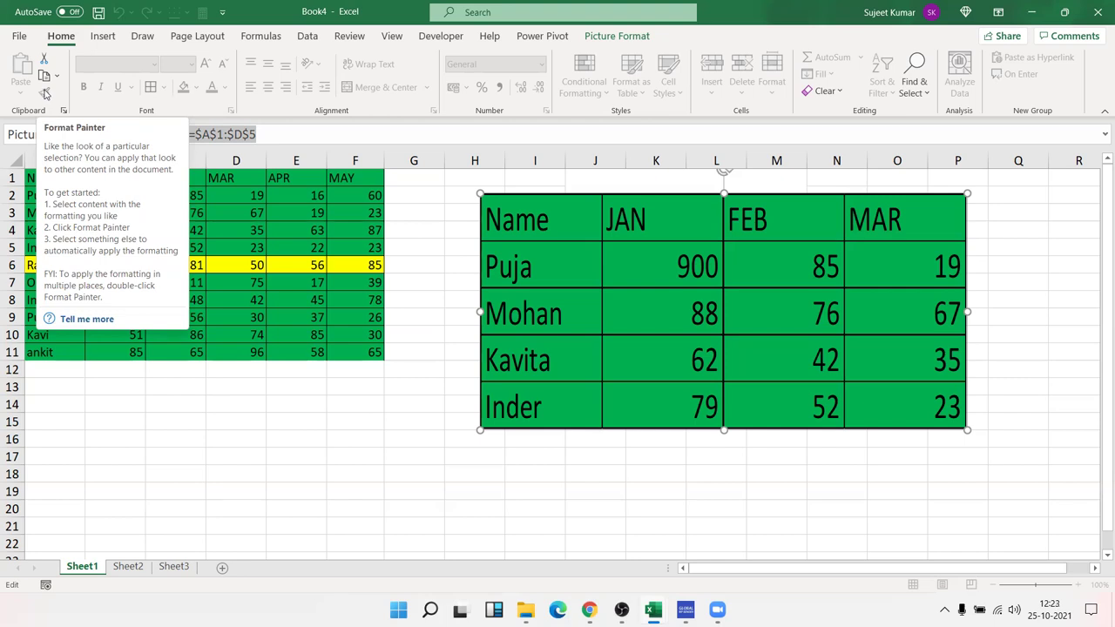
- Shrink the A1:D5 linked picture and place it beside the table around H1:M10
{"action": "left_click", "coordinate": [45, 94]}
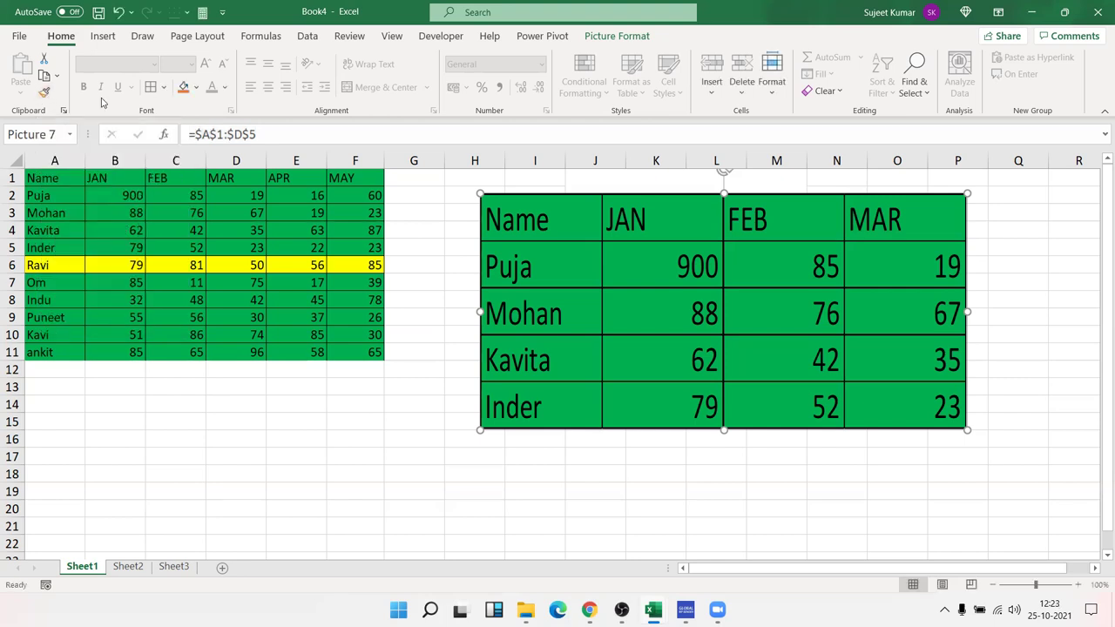
{"action": "left_click", "coordinate": [762, 382]}
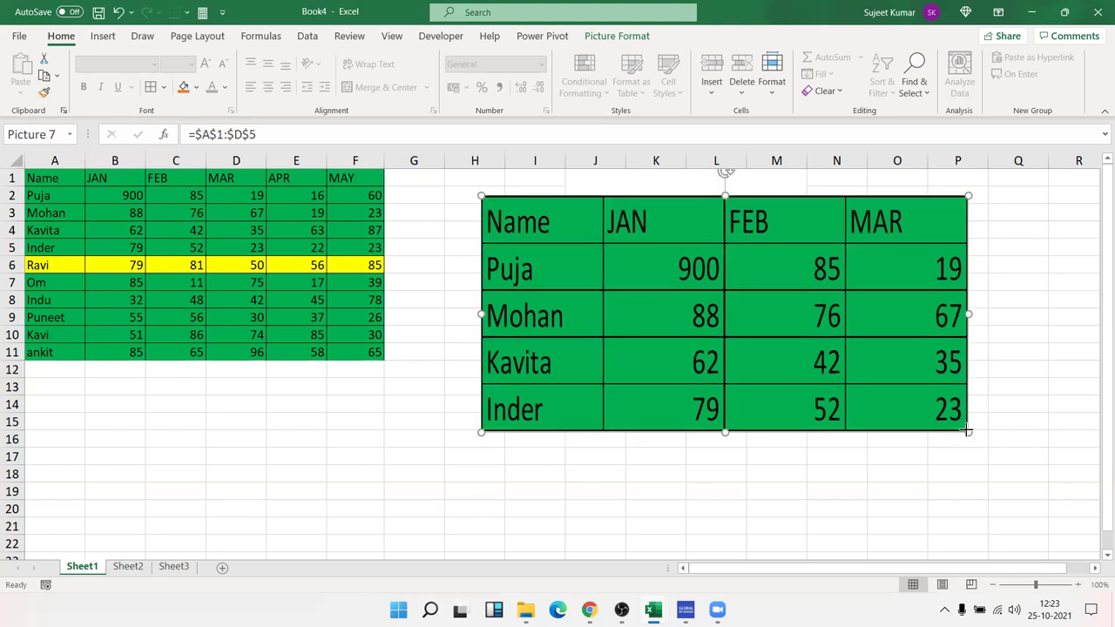
{"action": "left_click_drag", "start_coordinate": [967, 431], "coordinate": [840, 370]}
{"action": "left_click_drag", "start_coordinate": [739, 338], "coordinate": [710, 325]}
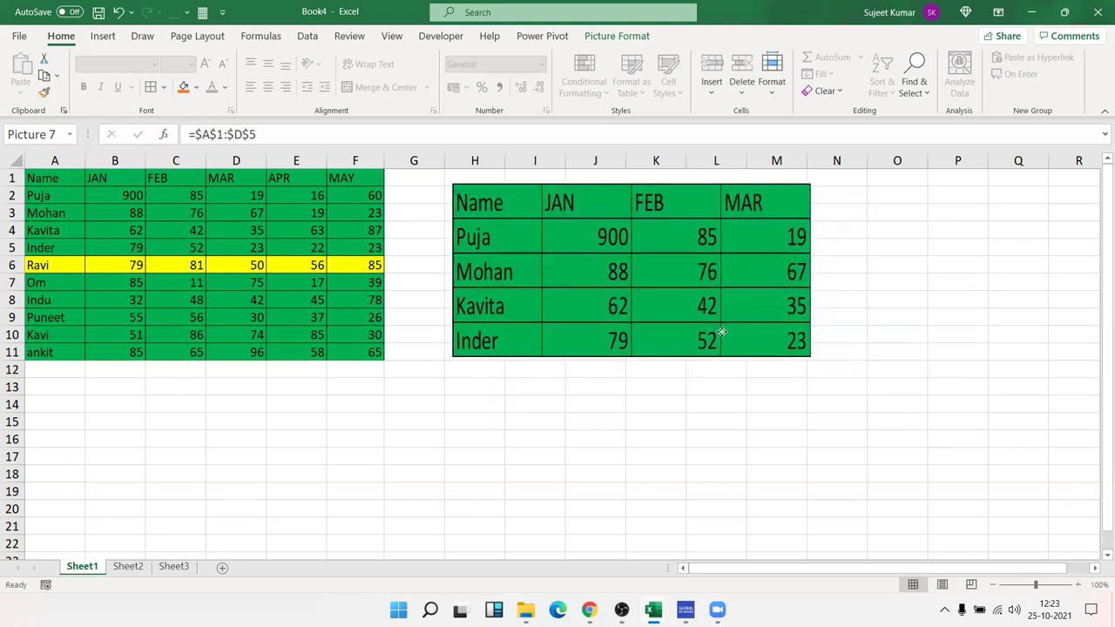
{"action": "left_click_drag", "start_coordinate": [811, 358], "coordinate": [776, 338]}
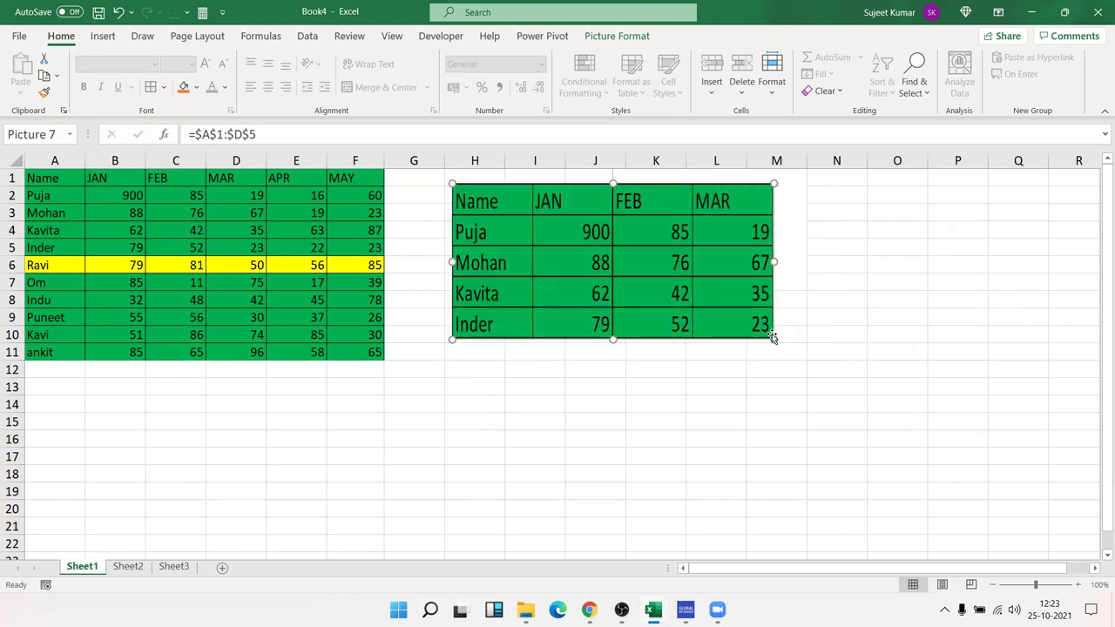
{"action": "left_click_drag", "start_coordinate": [720, 303], "coordinate": [739, 307]}
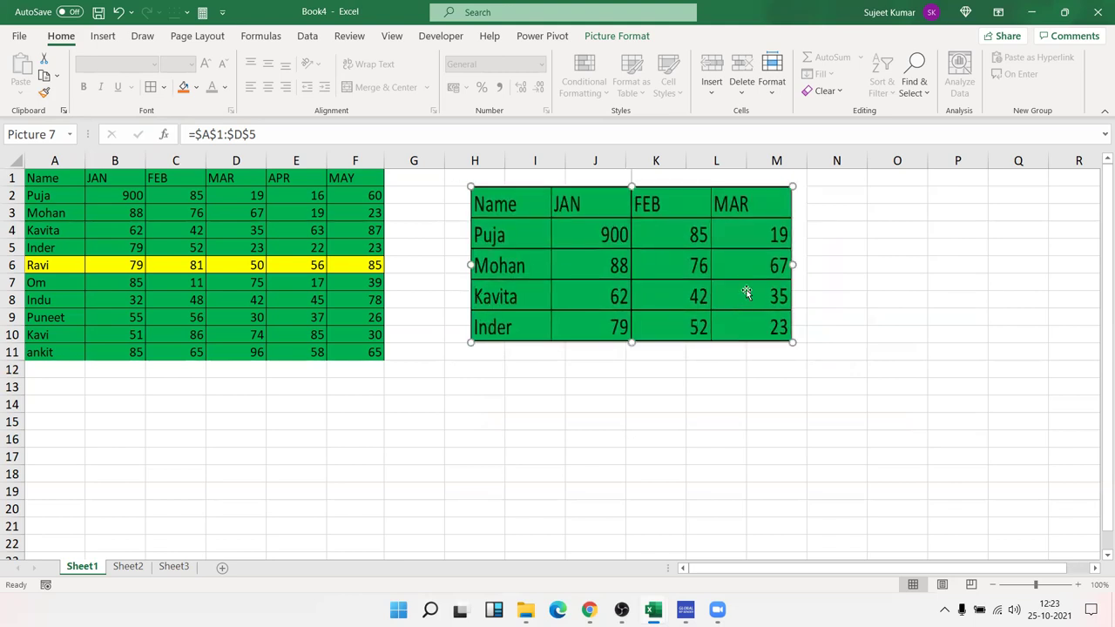
{"action": "left_click", "coordinate": [693, 460]}
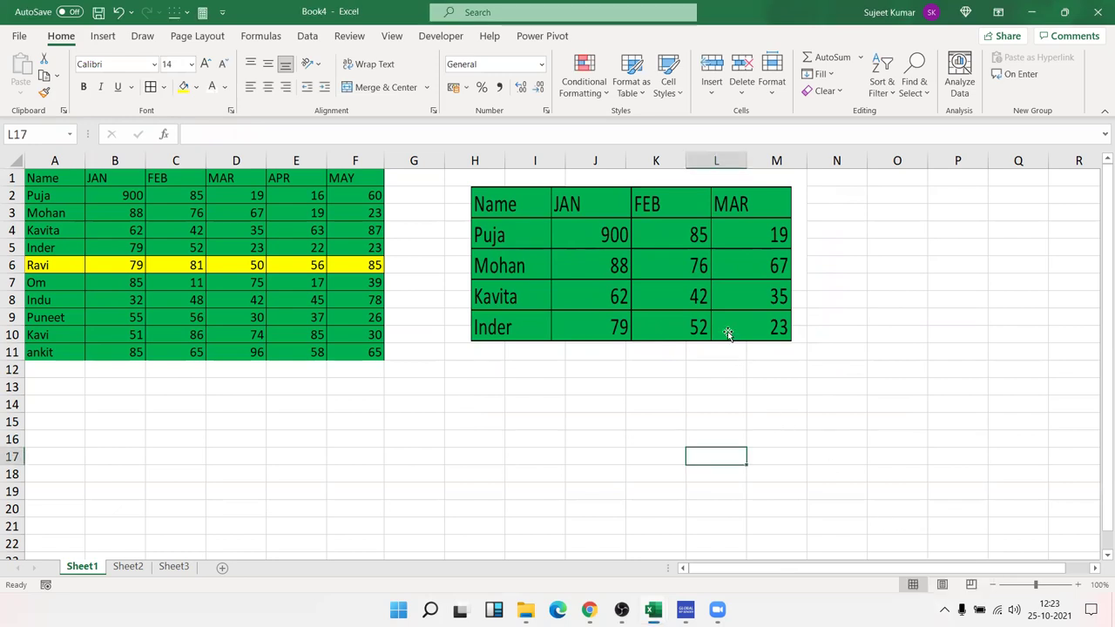
{"action": "left_click", "coordinate": [728, 334]}
- Restore the linked picture with undo and redo, then launch Word from Windows Search
{"action": "key", "text": "ctrl+z"}
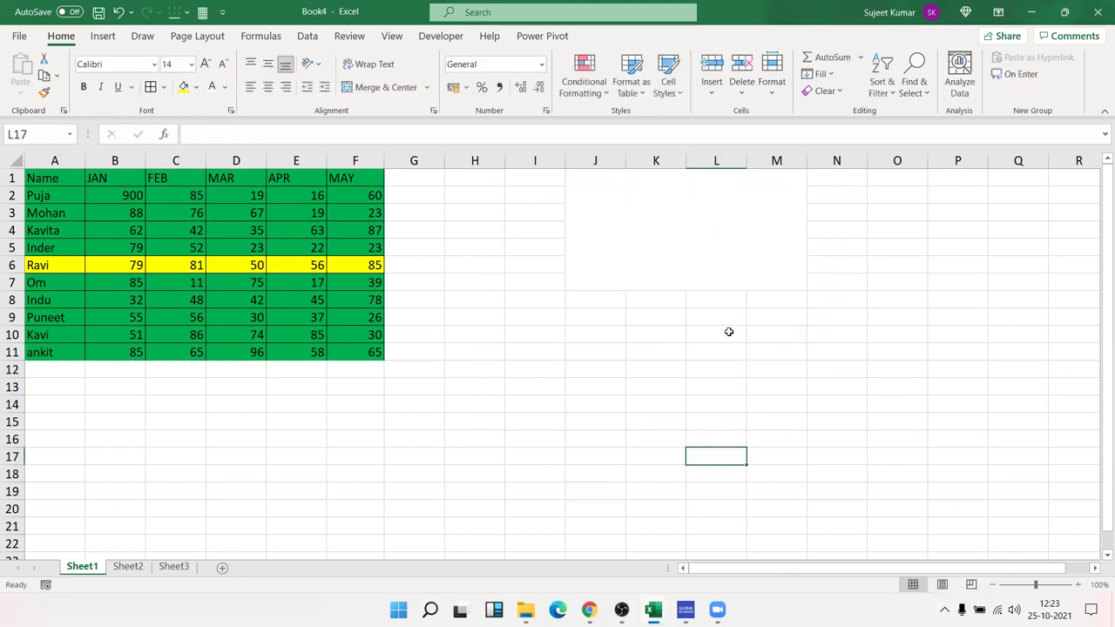
{"action": "key", "text": "ctrl+y"}
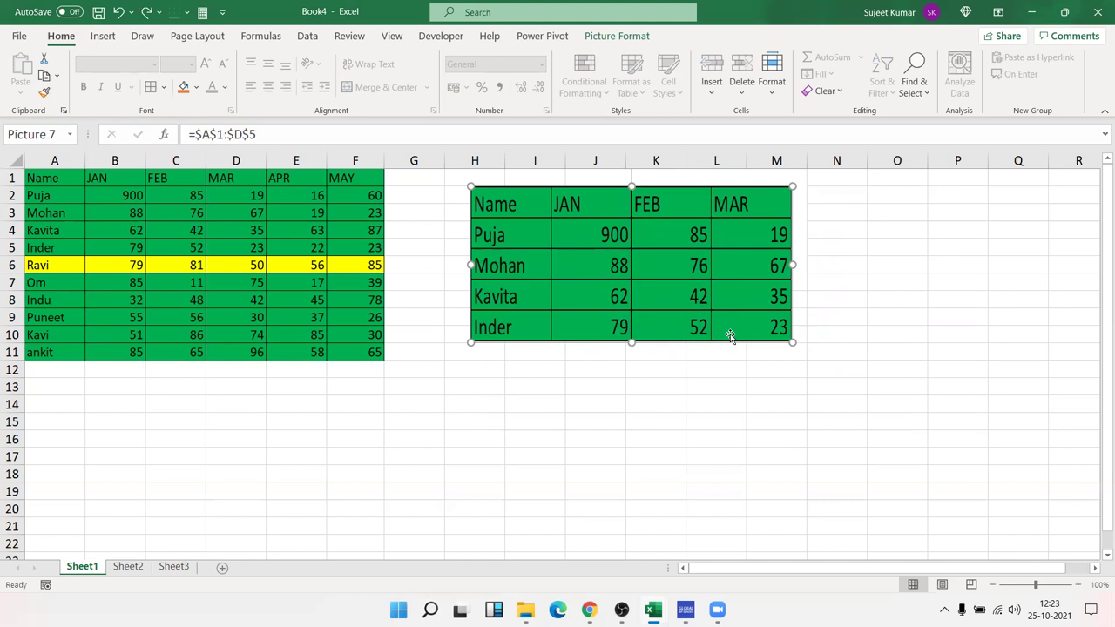
{"action": "key", "text": "super"}
{"action": "type", "text": "ow"}
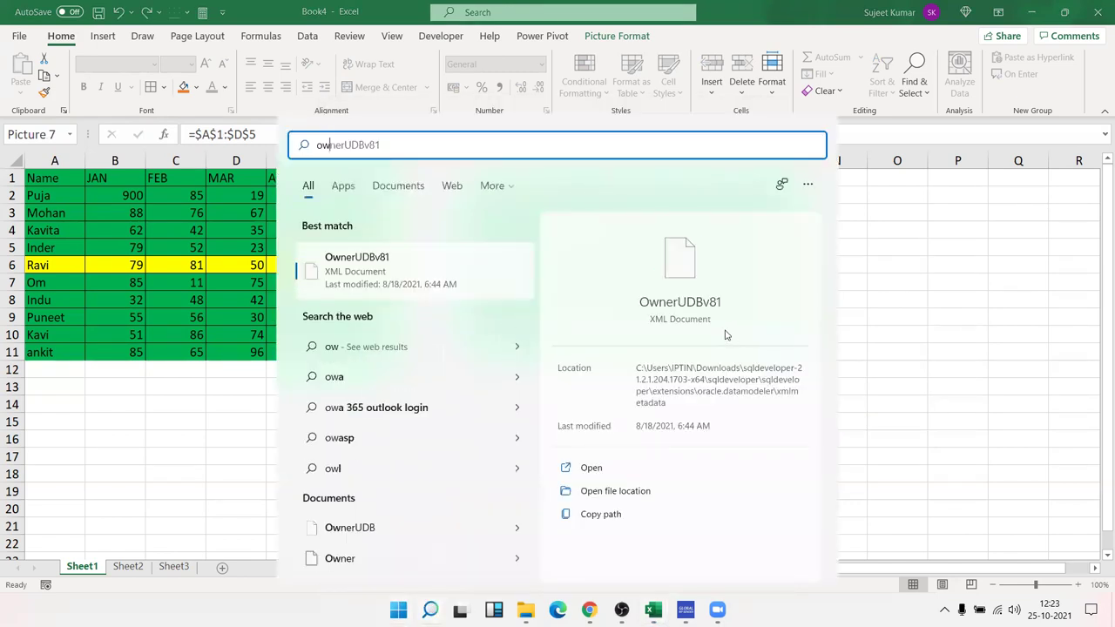
{"action": "key", "text": "BackSpace"}
{"action": "key", "text": "BackSpace"}
{"action": "type", "text": "mow"}
{"action": "key", "text": "BackSpace"}
{"action": "key", "text": "BackSpace"}
{"action": "key", "text": "BackSpace"}
{"action": "type", "text": "word"}
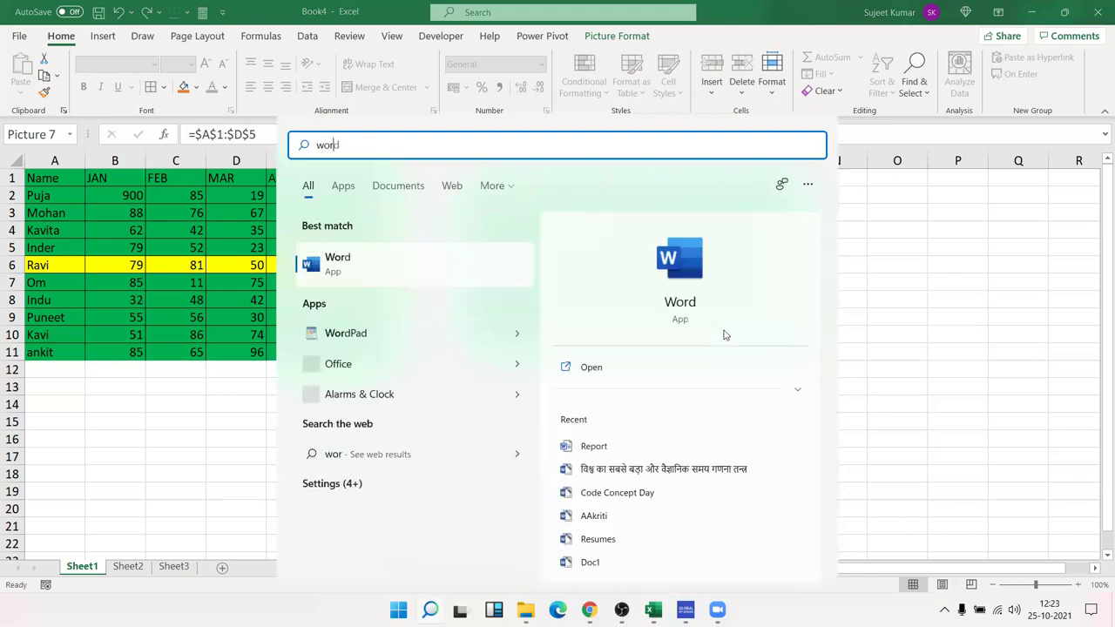
{"action": "left_click", "coordinate": [700, 286]}
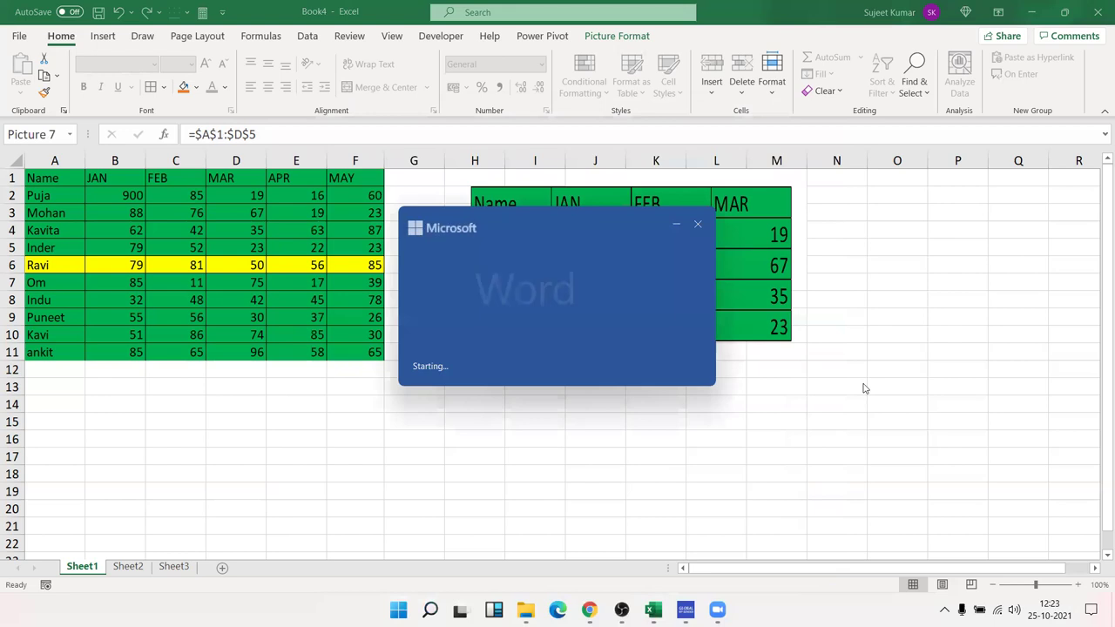
- Launch PowerPoint and Outlook from Windows Search
{"action": "key", "text": "super"}
{"action": "type", "text": "pp"}
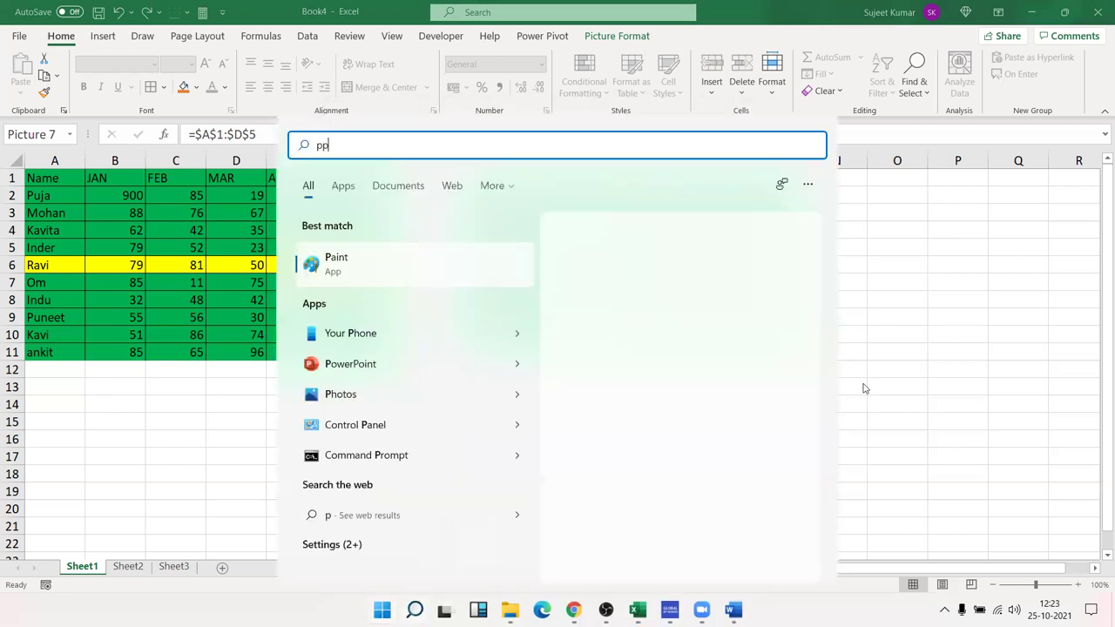
{"action": "type", "text": "t"}
{"action": "left_click", "coordinate": [710, 301]}
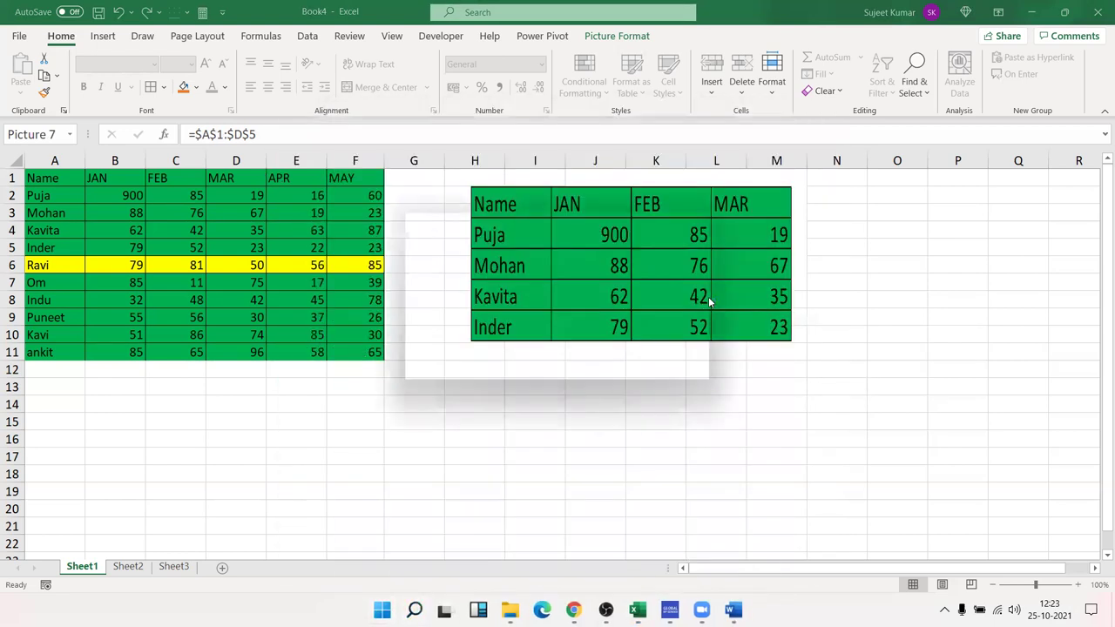
{"action": "key", "text": "super"}
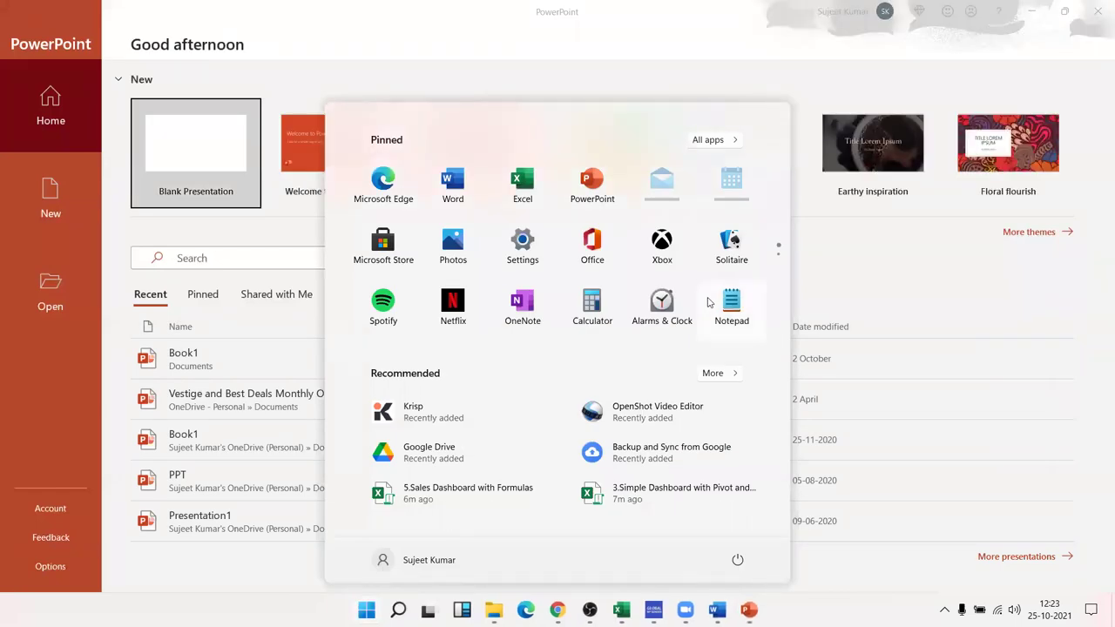
{"action": "type", "text": "our"}
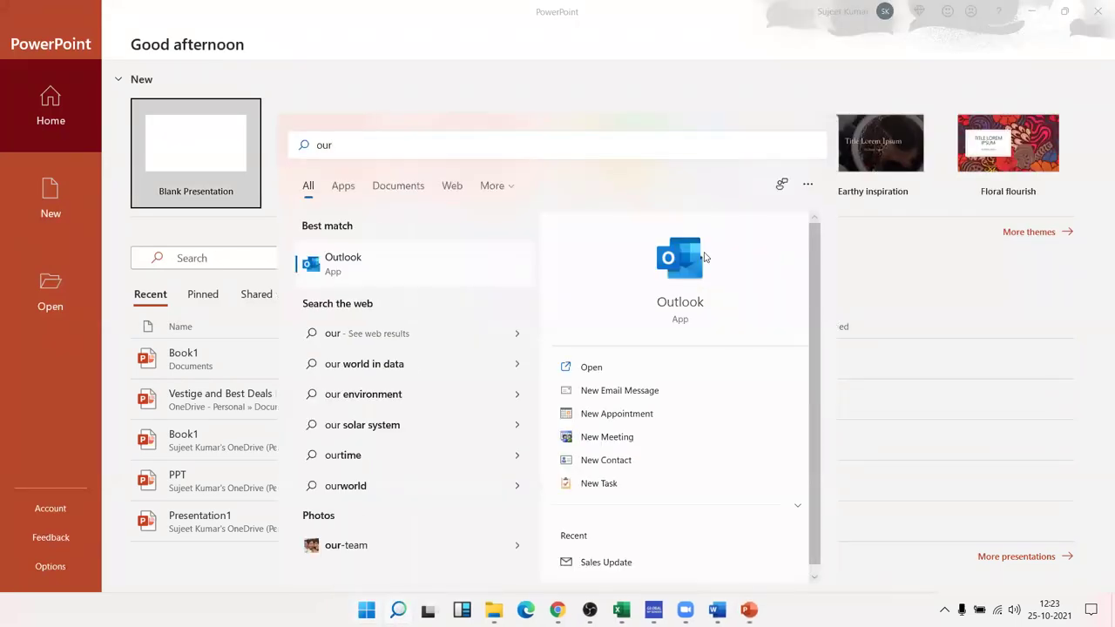
{"action": "left_click", "coordinate": [704, 256]}
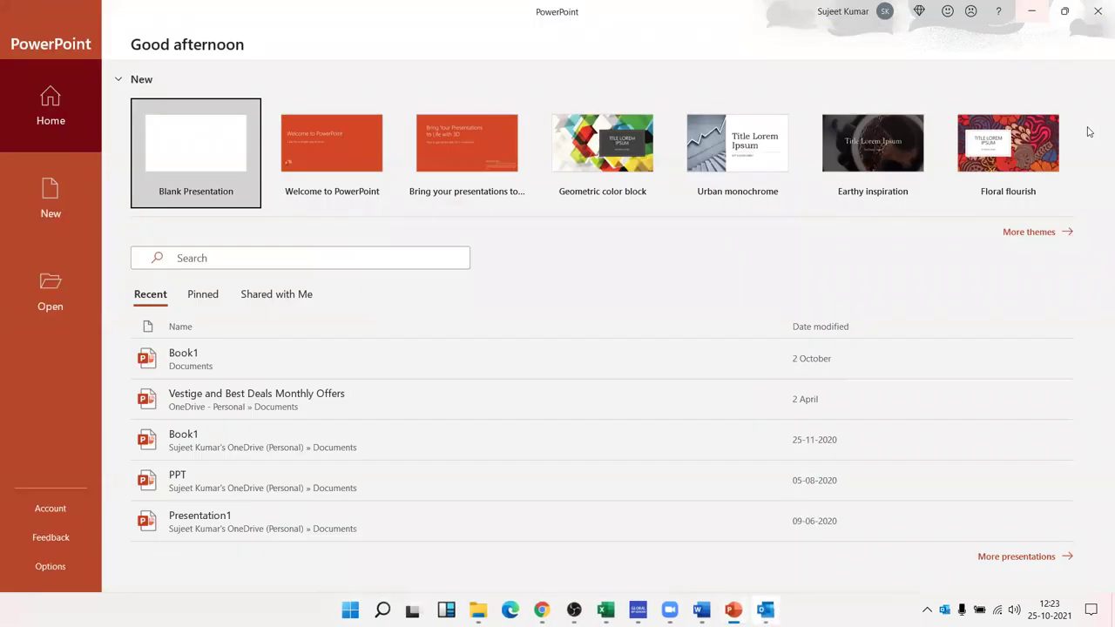
- Create a blank Word document and a blank PowerPoint presentation
{"action": "left_click", "coordinate": [1032, 11]}
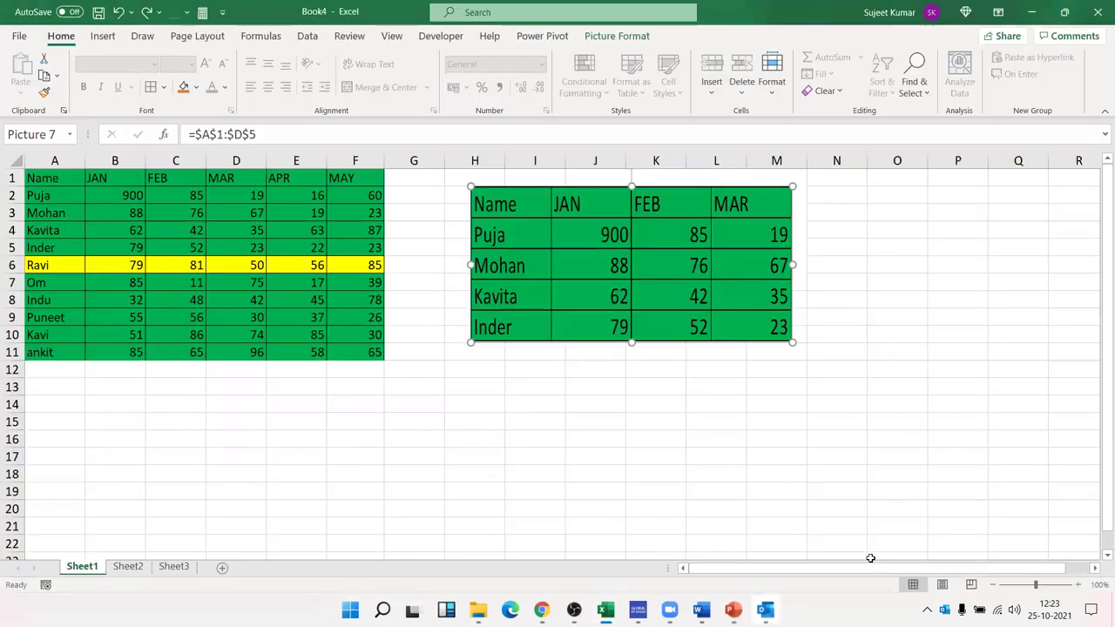
{"action": "left_click", "coordinate": [701, 610]}
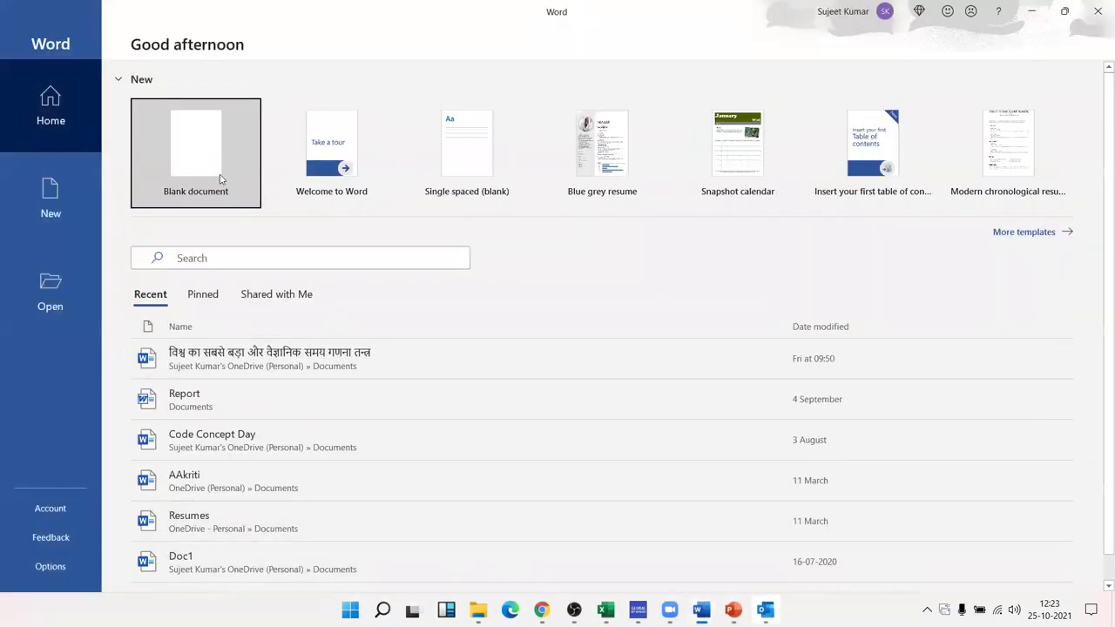
{"action": "left_click", "coordinate": [221, 178]}
{"action": "left_click", "coordinate": [642, 535]}
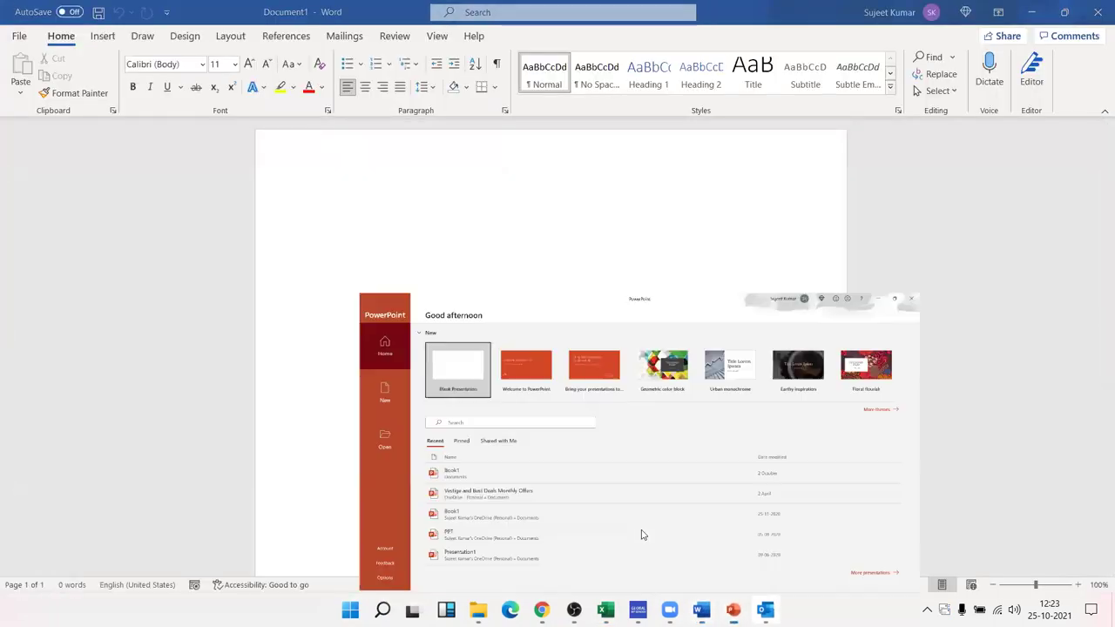
{"action": "left_click", "coordinate": [257, 205]}
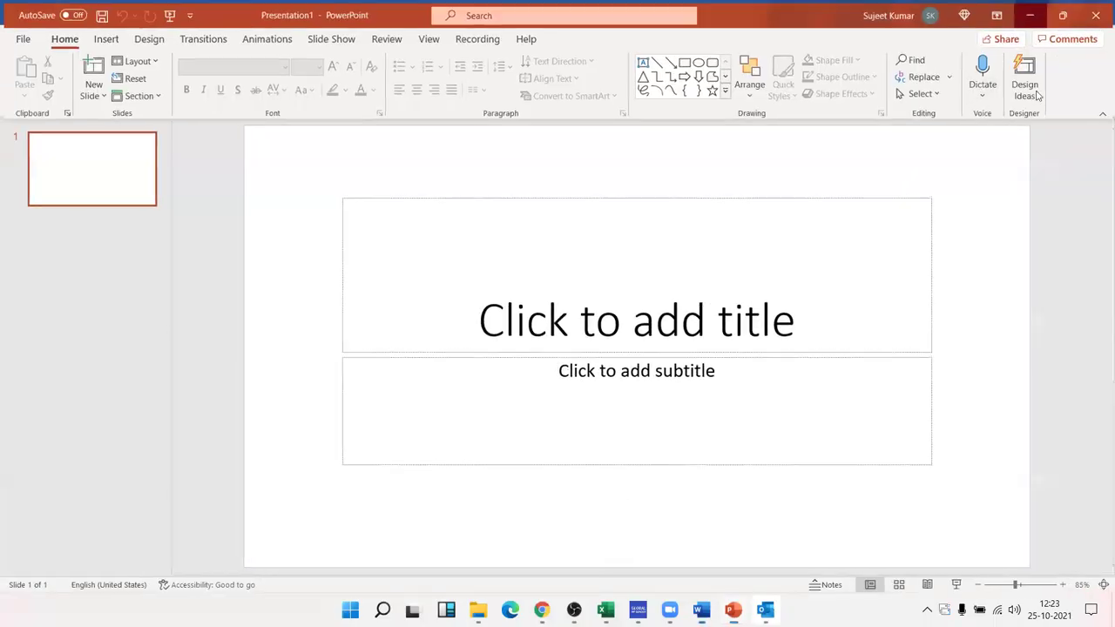
- Minimize PowerPoint and Word to return to the Excel sheet
{"action": "left_click", "coordinate": [1030, 15]}
{"action": "left_click", "coordinate": [1031, 13]}
{"action": "left_click", "coordinate": [754, 452]}
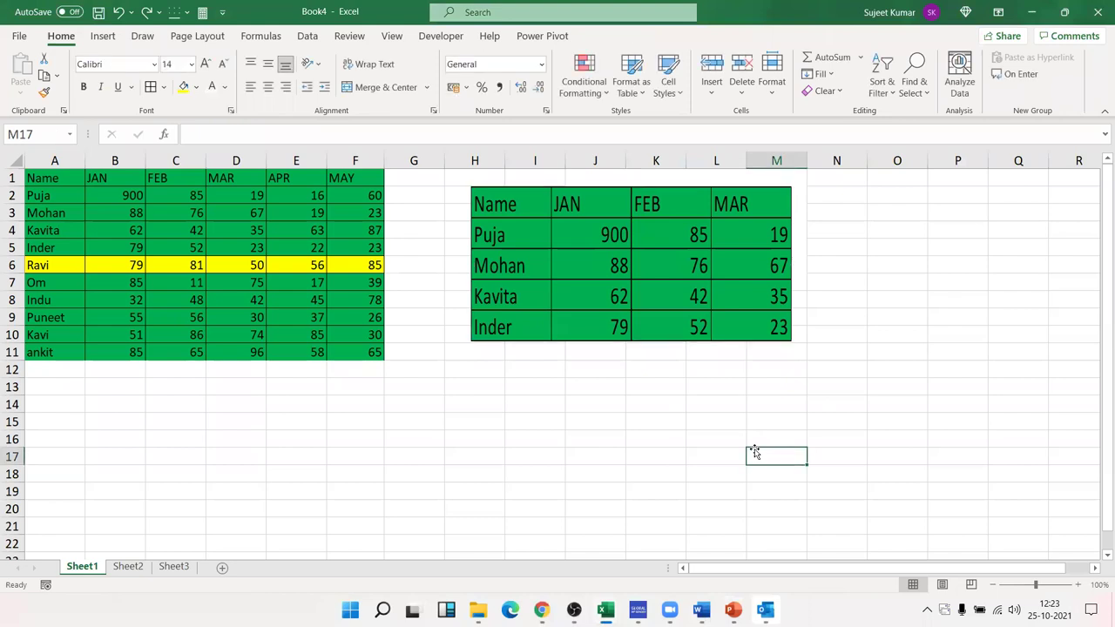
- Delete the linked A1:D5 picture from Sheet1
{"action": "left_click", "coordinate": [724, 336]}
{"action": "left_click_drag", "start_coordinate": [724, 336], "coordinate": [729, 335]}
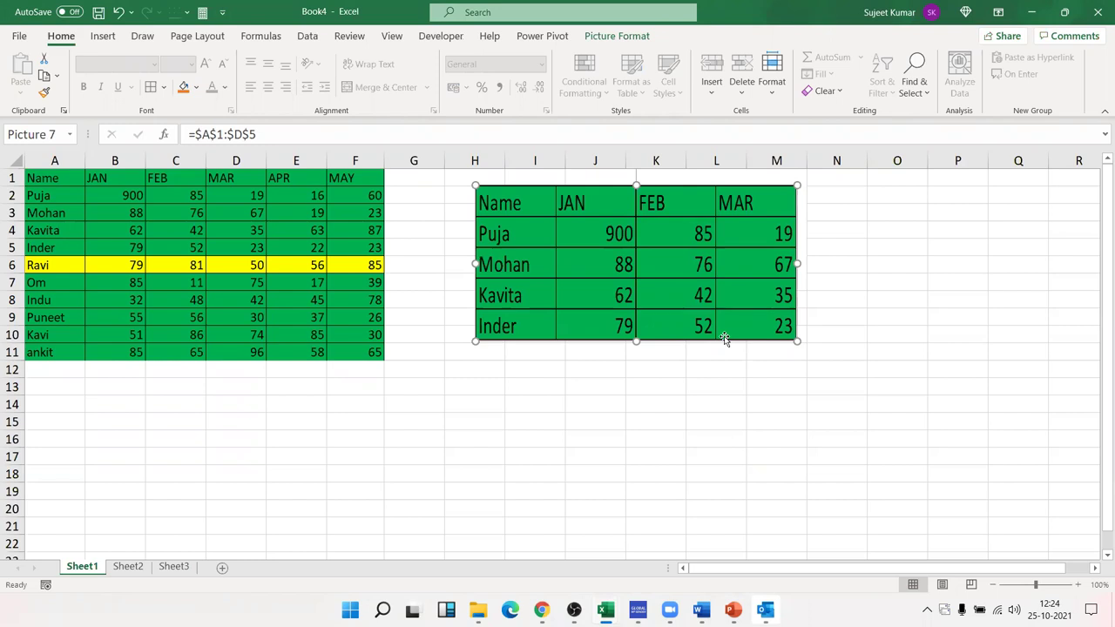
{"action": "key", "text": "Delete"}
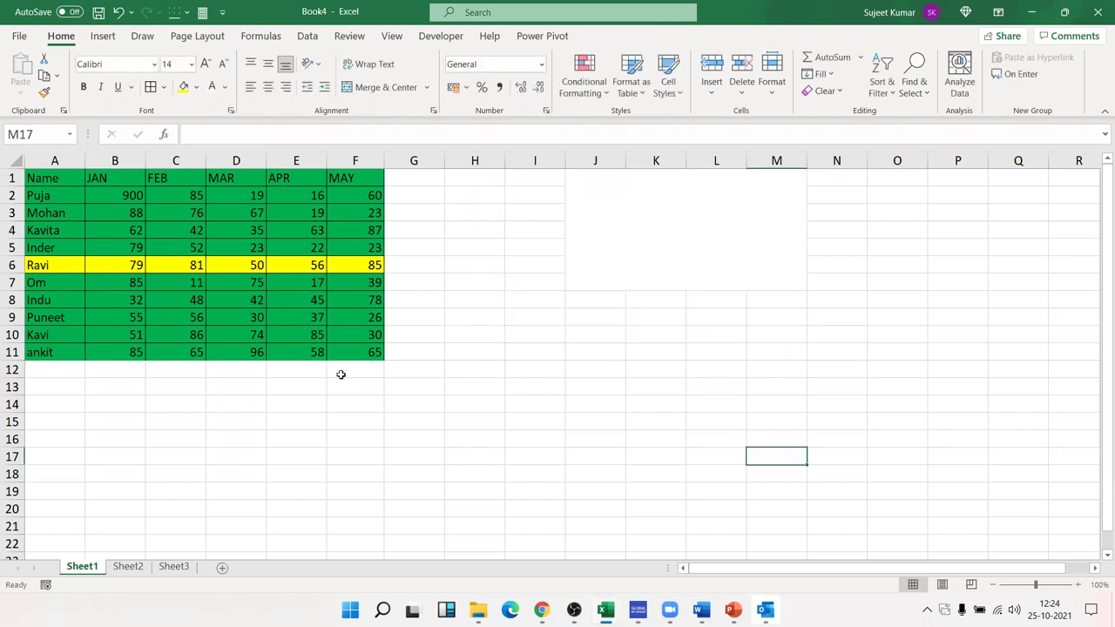
- Copy the full A1:F11 table and bring up the blank Word document
{"action": "left_click_drag", "start_coordinate": [359, 359], "coordinate": [33, 179]}
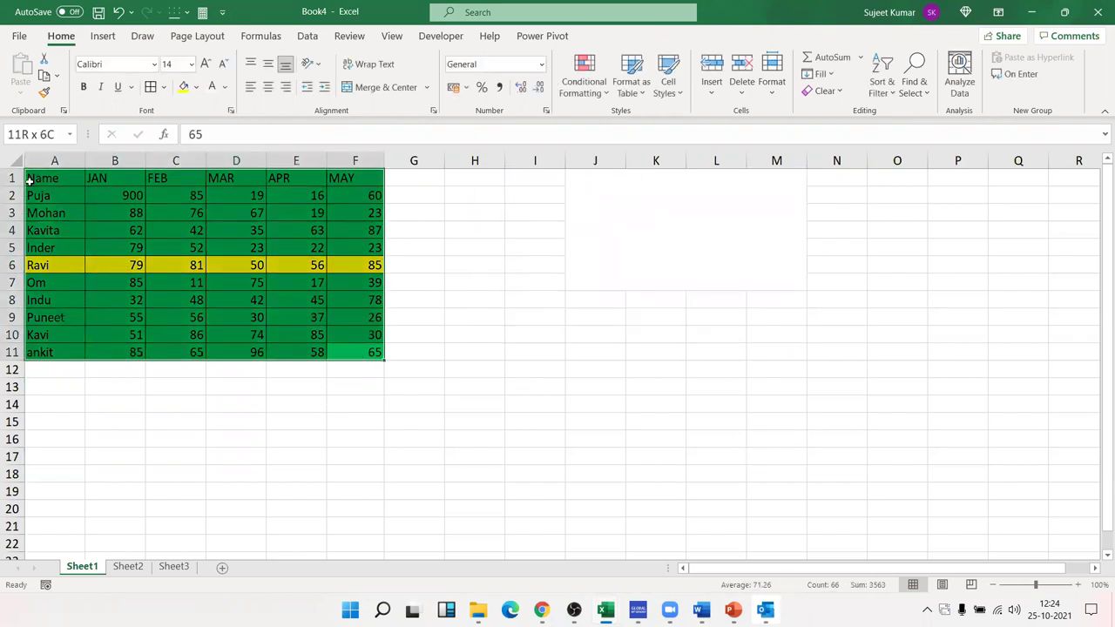
{"action": "key", "text": "ctrl+c"}
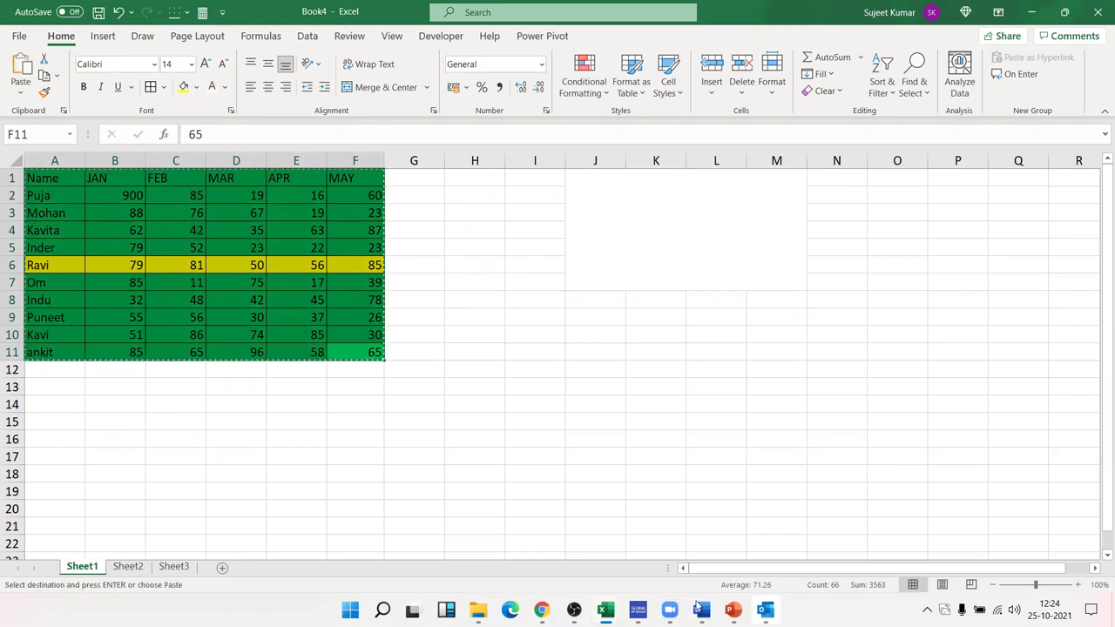
{"action": "mouse_move", "coordinate": [710, 608]}
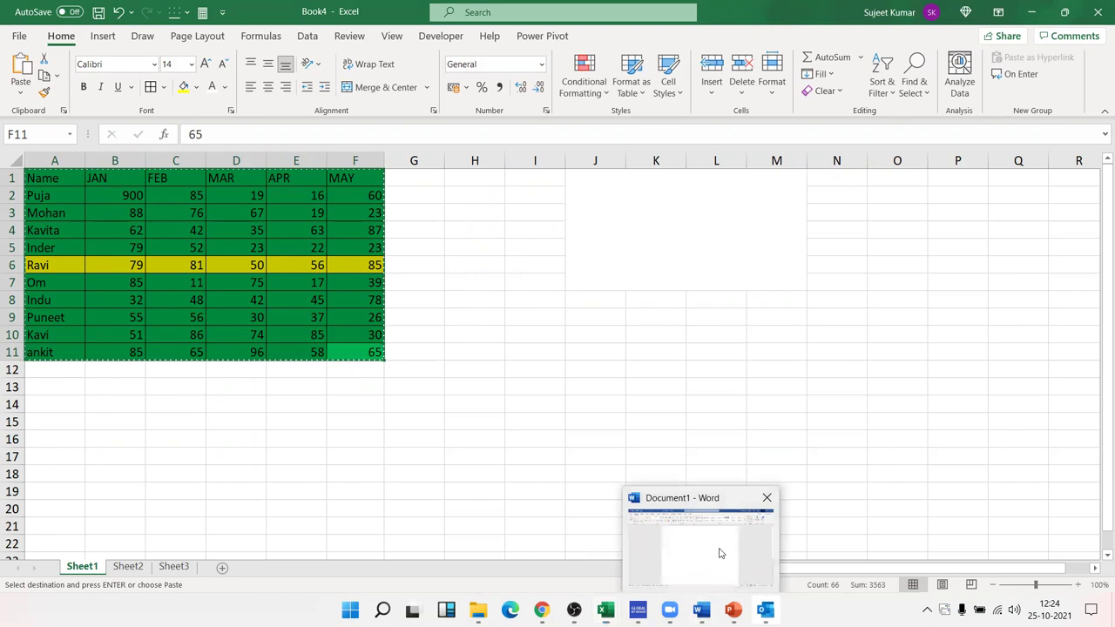
{"action": "left_click", "coordinate": [720, 564]}
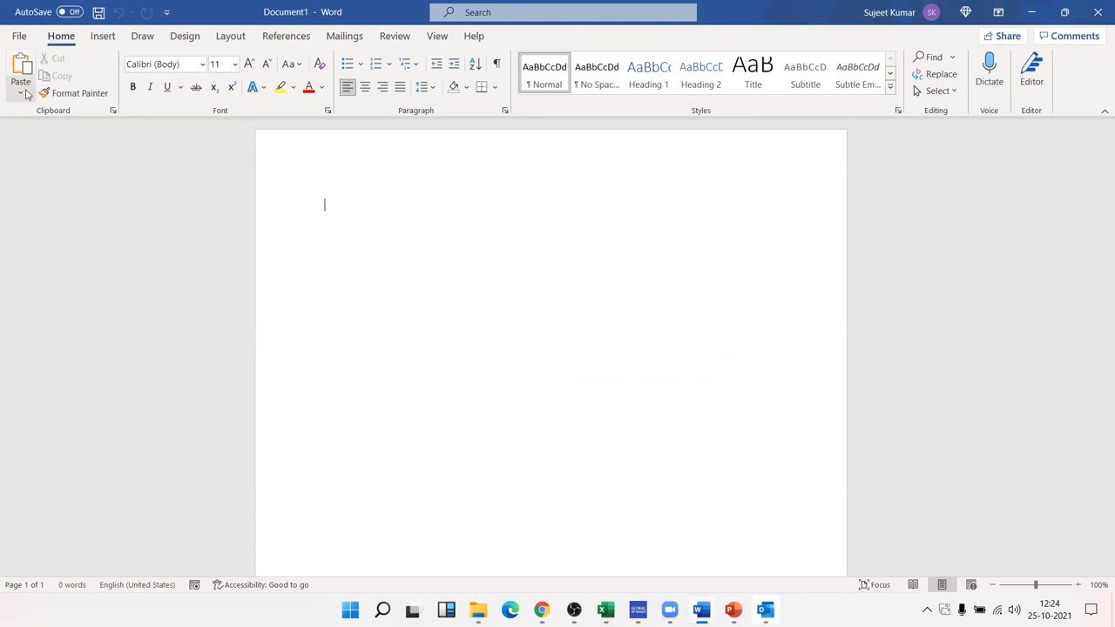
- In Word's Paste Special, choose Paste link as a Microsoft Excel Worksheet Object
{"action": "left_click", "coordinate": [24, 96]}
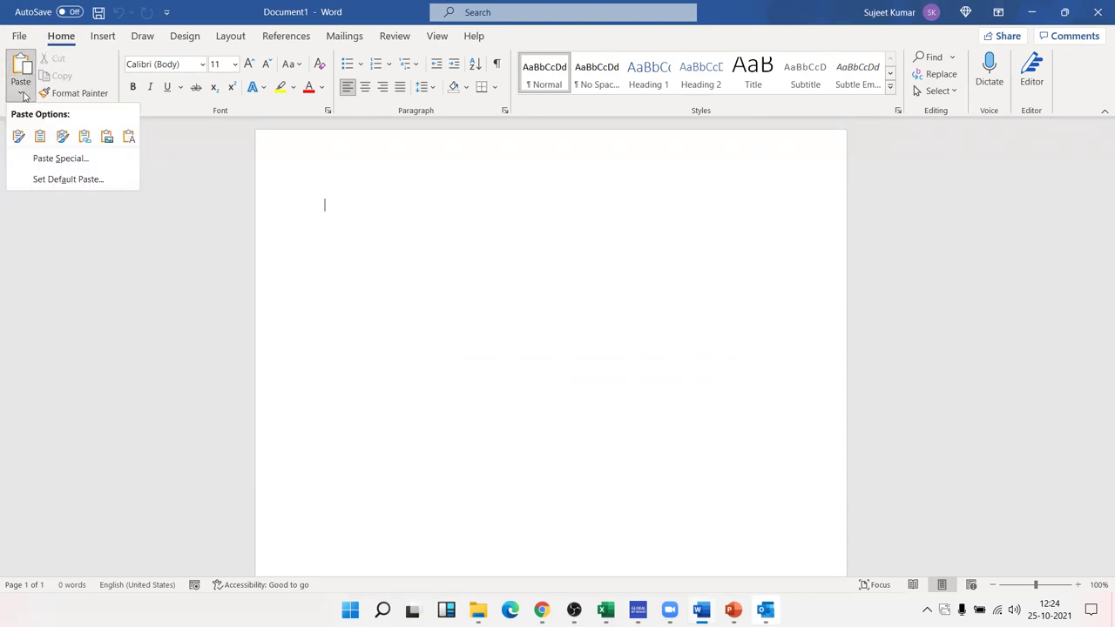
{"action": "left_click", "coordinate": [75, 165]}
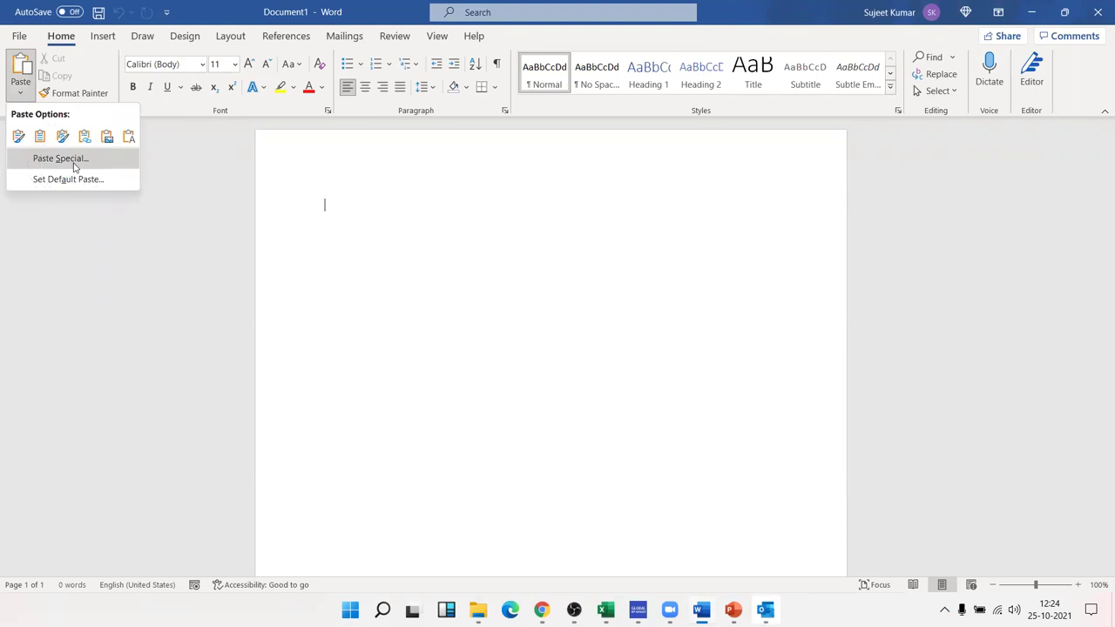
{"action": "left_click", "coordinate": [75, 166]}
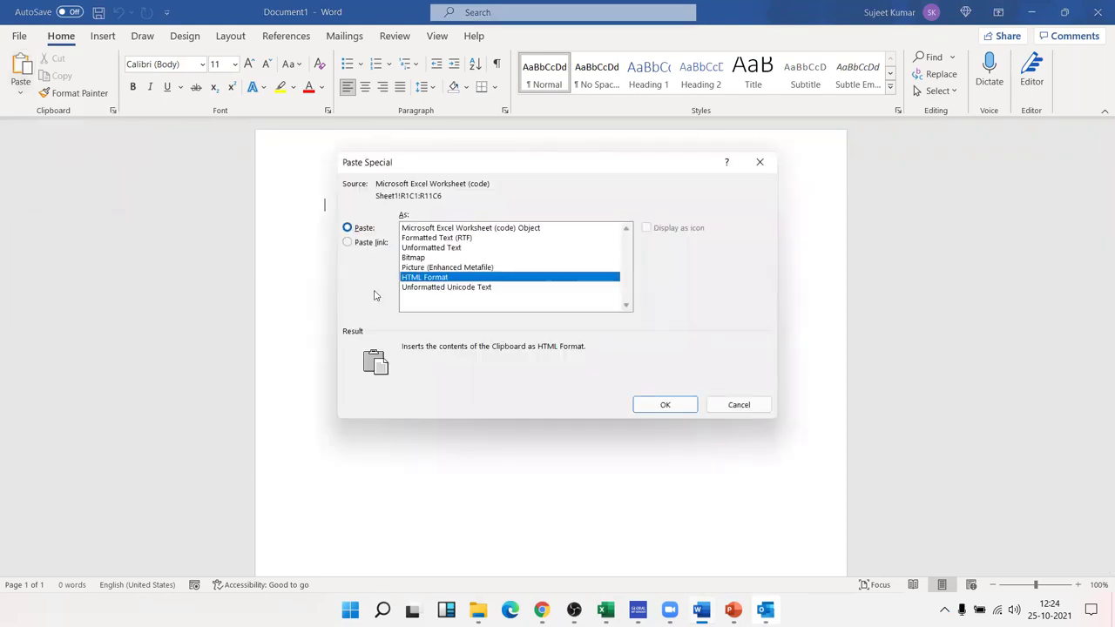
{"action": "left_click", "coordinate": [366, 245]}
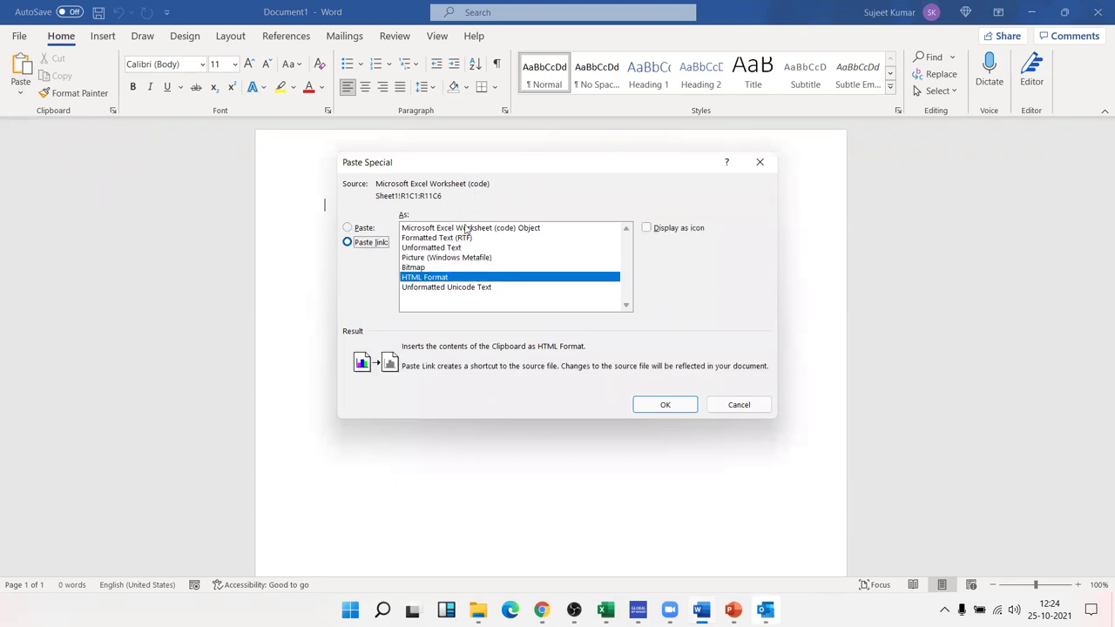
{"action": "left_click", "coordinate": [466, 228]}
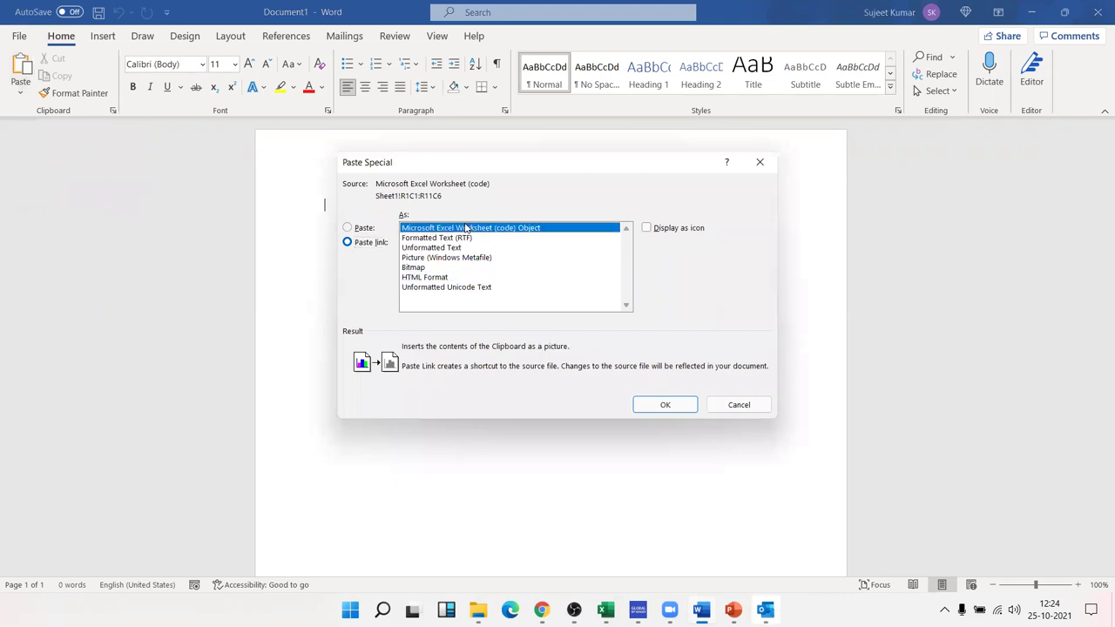
- Paste the linked table into Word and fill Excel's Mohan row A3:F3 yellow
{"action": "left_click", "coordinate": [658, 407]}
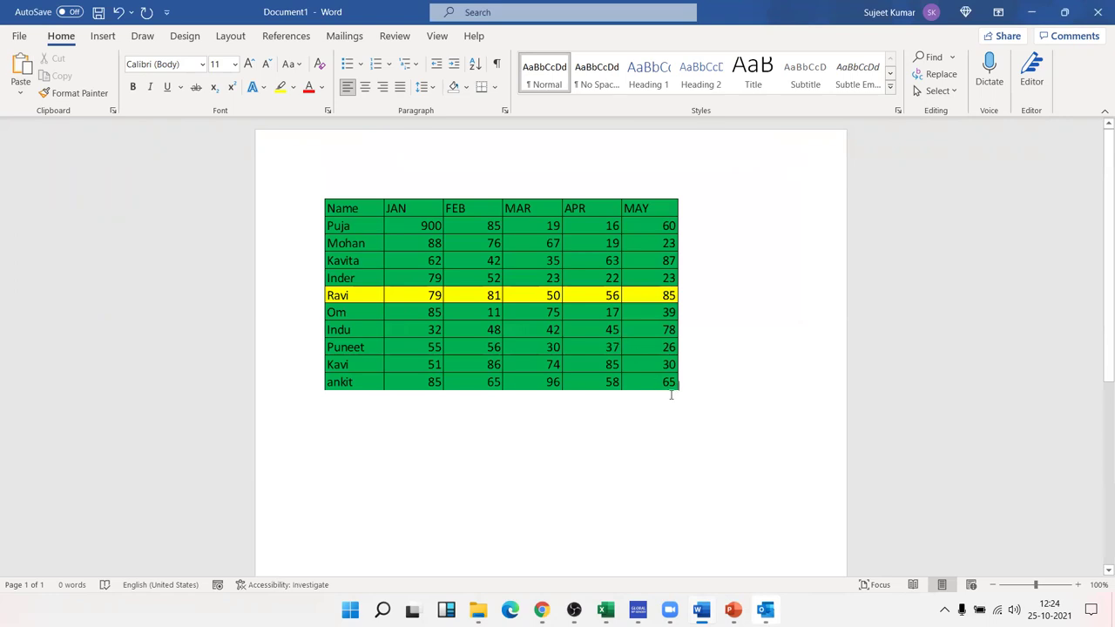
{"action": "key", "text": "alt+Tab"}
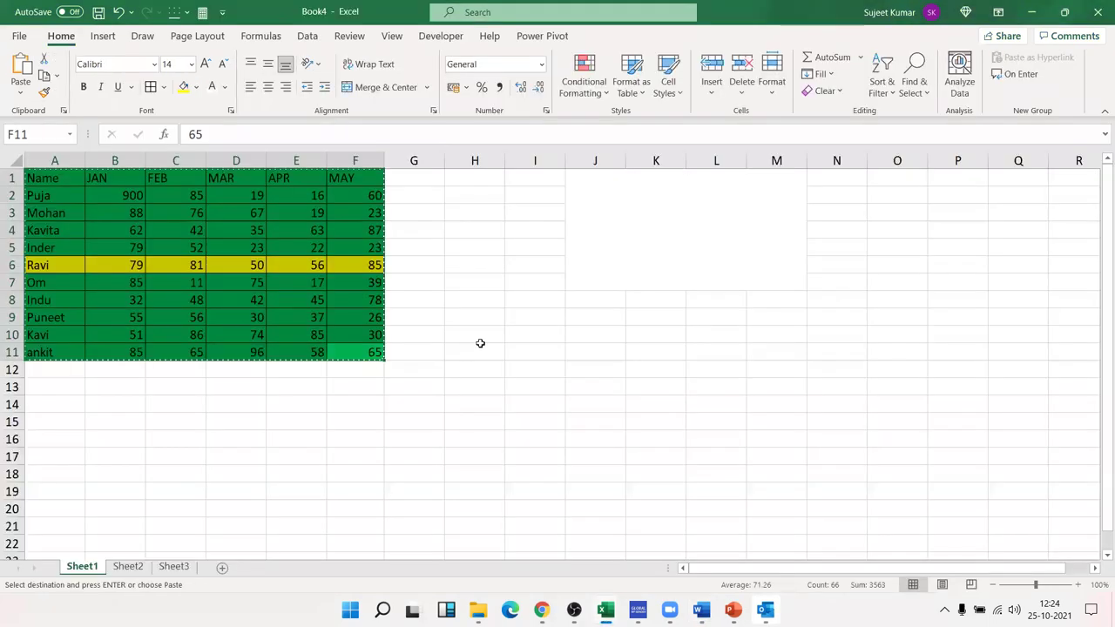
{"action": "left_click", "coordinate": [47, 233]}
{"action": "left_click_drag", "start_coordinate": [50, 214], "coordinate": [352, 218]}
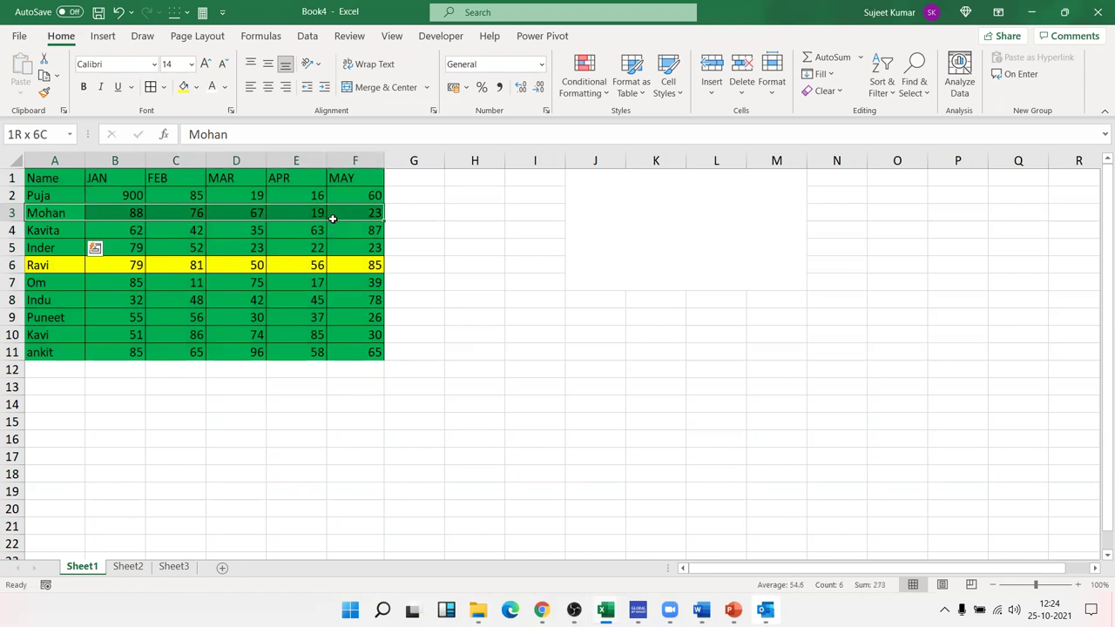
{"action": "left_click", "coordinate": [183, 87]}
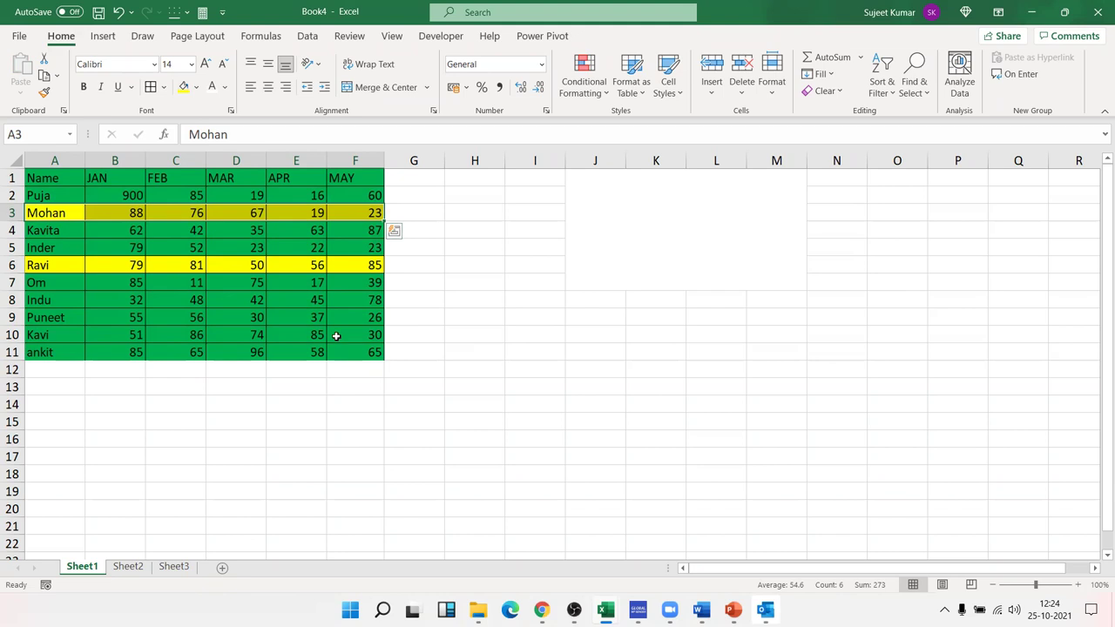
- Check that the Word table updated, then copy A1:F11 again
{"action": "key", "text": "alt+Tab"}
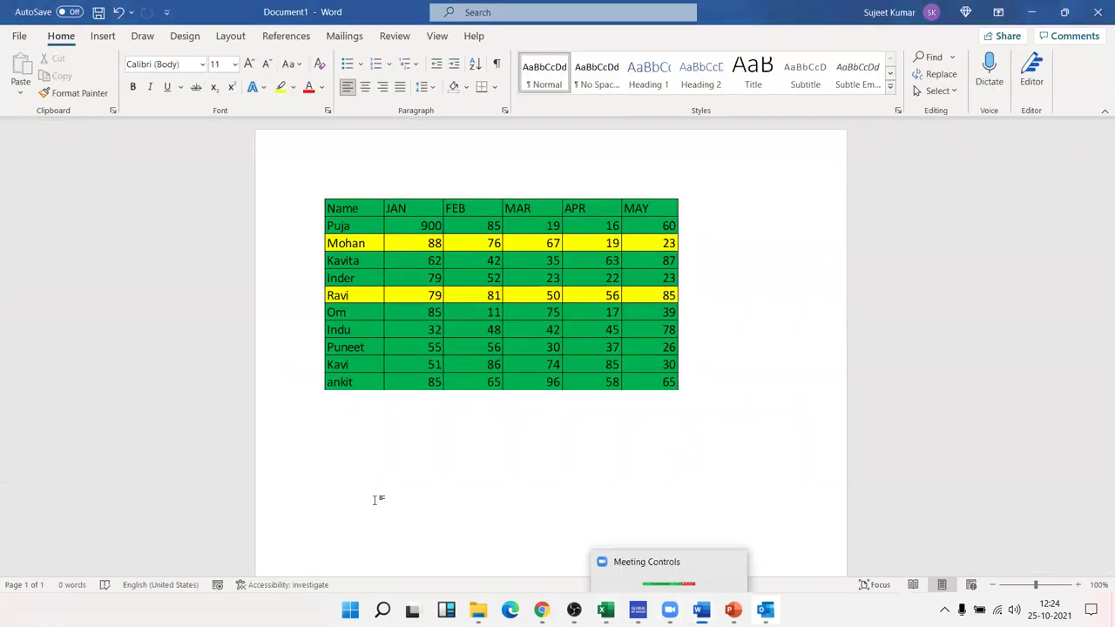
{"action": "key", "text": "alt+Tab"}
{"action": "left_click_drag", "start_coordinate": [45, 178], "coordinate": [349, 347]}
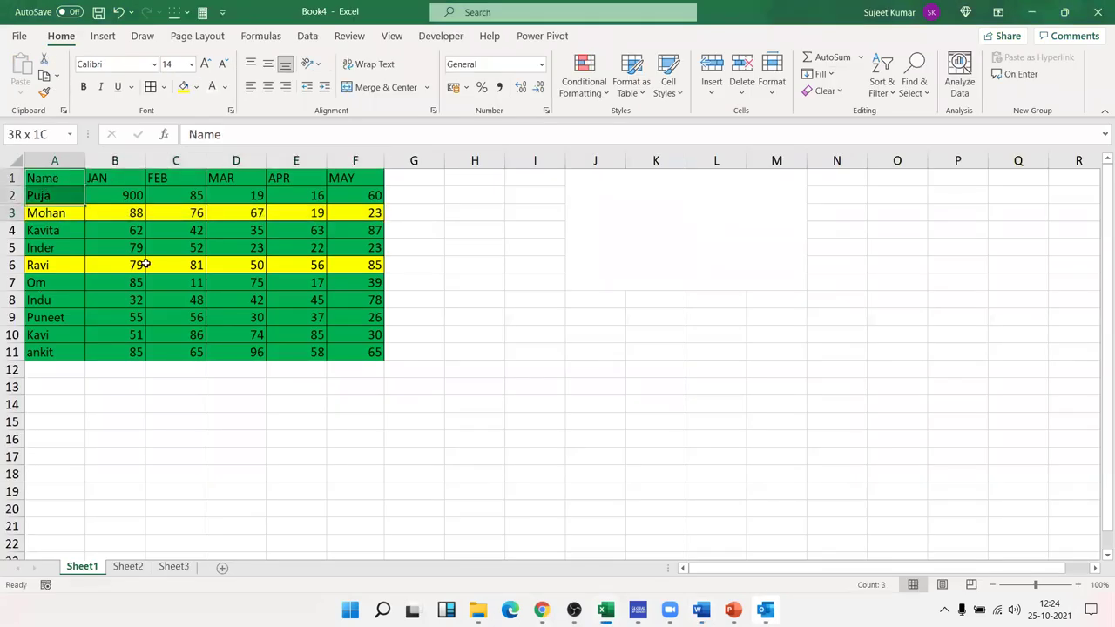
{"action": "key", "text": "ctrl+c"}
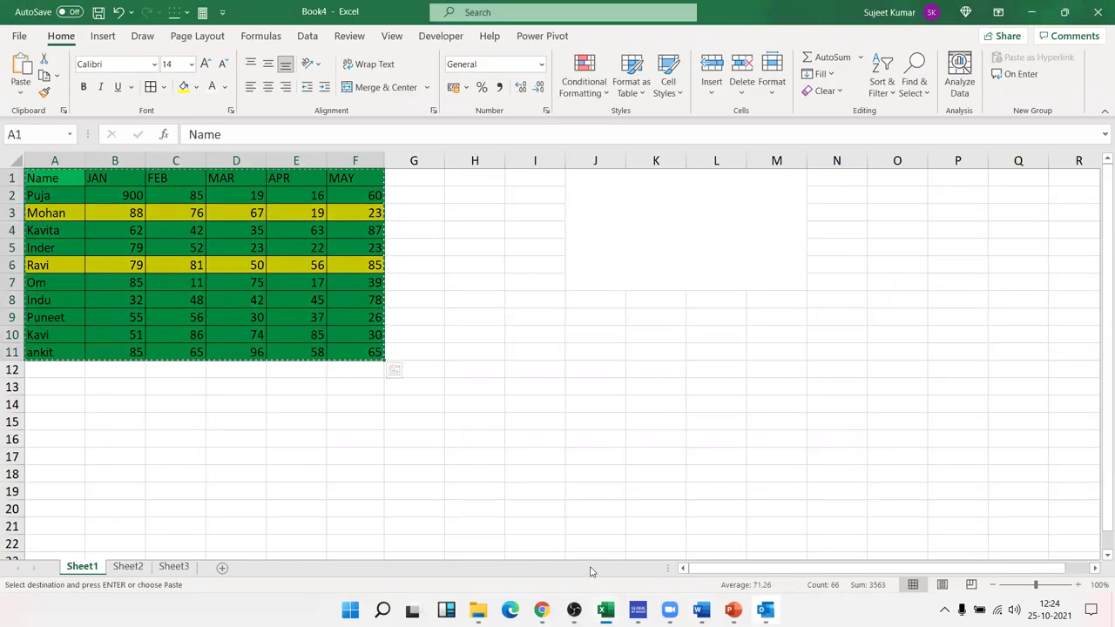
- Remove the slide's title and subtitle placeholders and paste the Excel range as a link
{"action": "key", "text": "alt+Tab"}
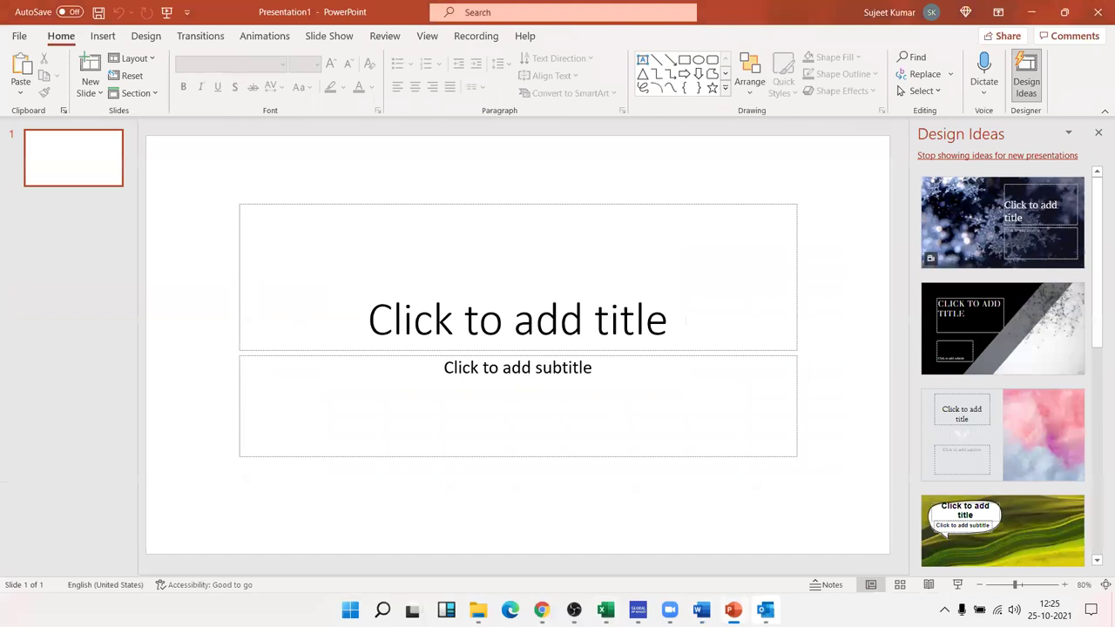
{"action": "left_click", "coordinate": [284, 203]}
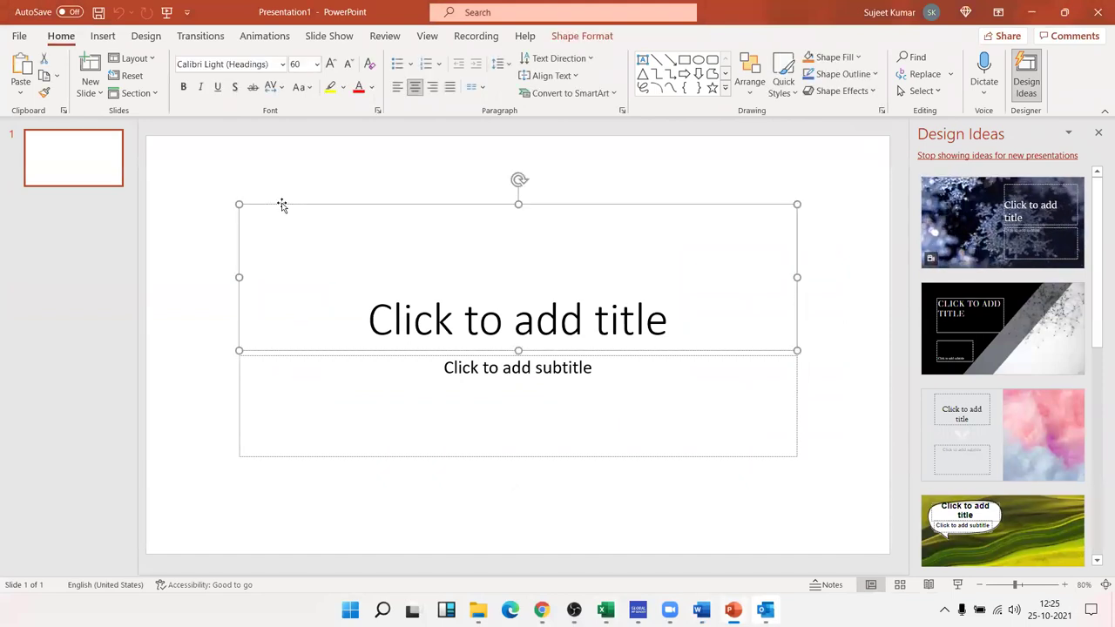
{"action": "key", "text": "Delete"}
{"action": "left_click", "coordinate": [326, 356]}
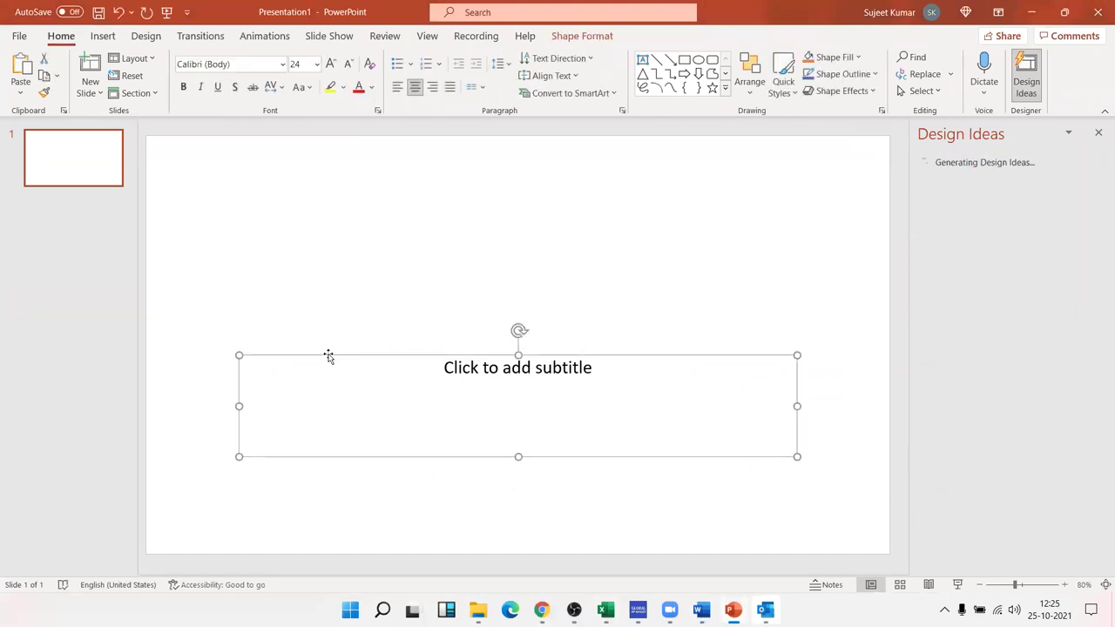
{"action": "key", "text": "Delete"}
{"action": "left_click", "coordinate": [20, 91]}
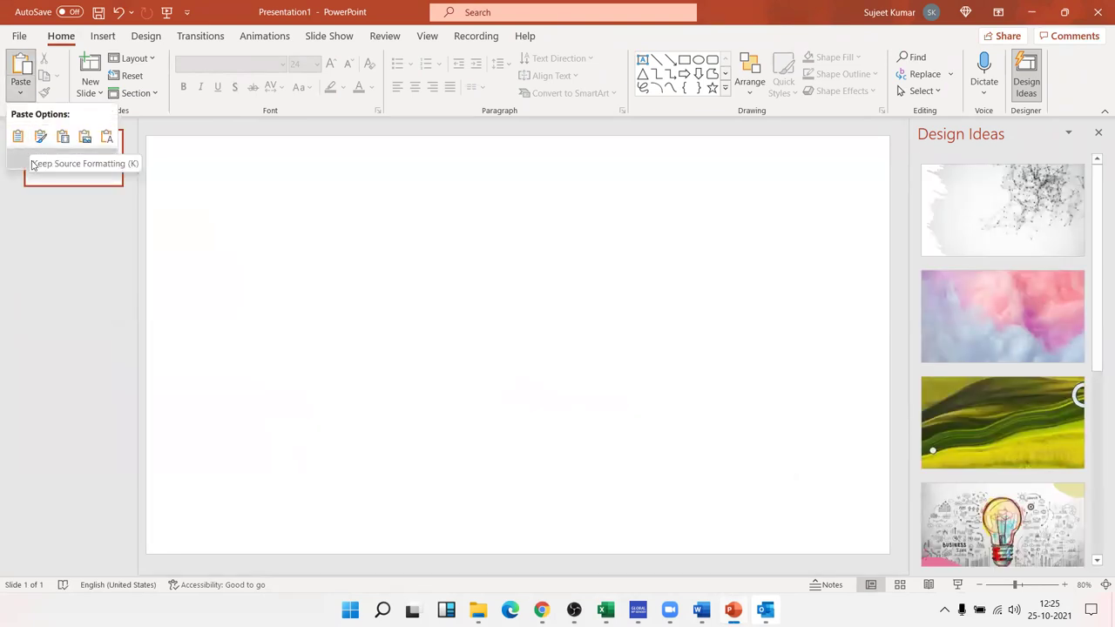
{"action": "left_click", "coordinate": [60, 158]}
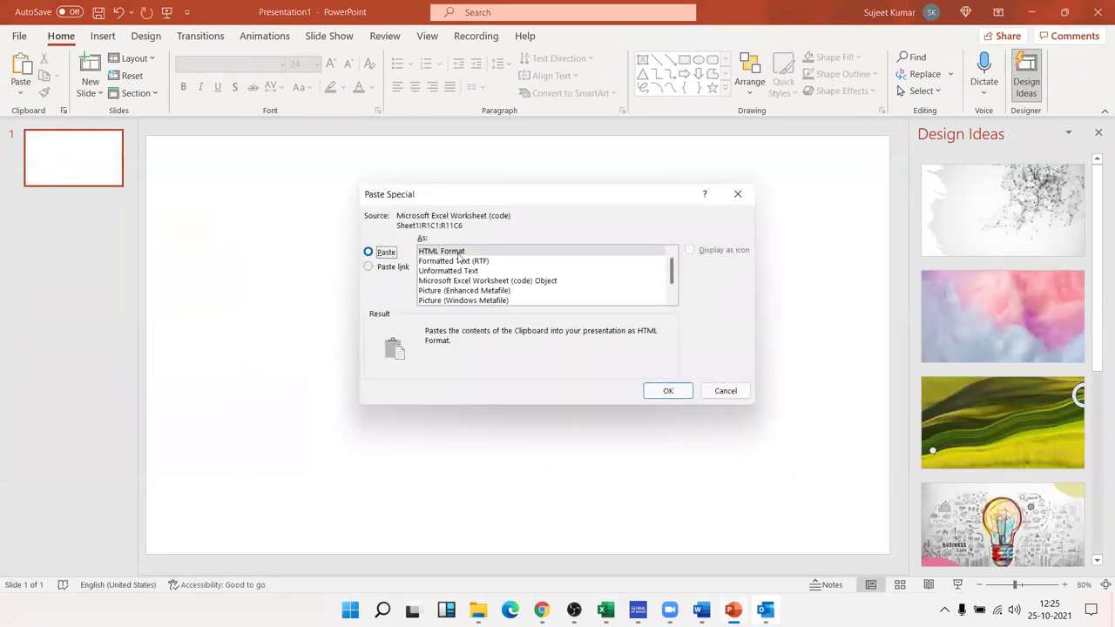
{"action": "left_click", "coordinate": [394, 267]}
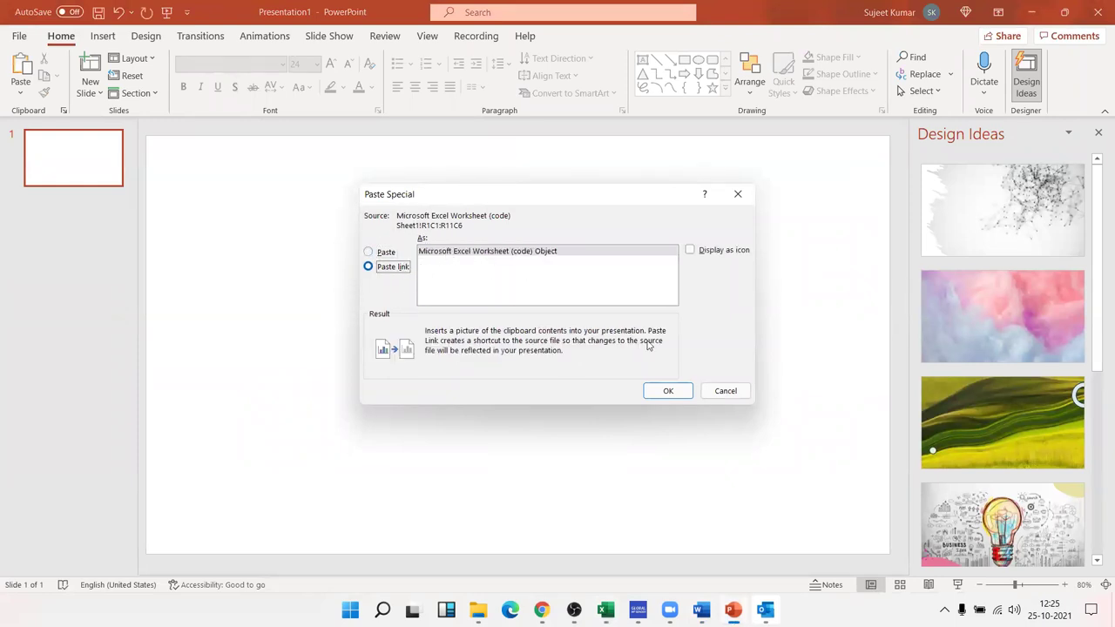
{"action": "left_click", "coordinate": [669, 390]}
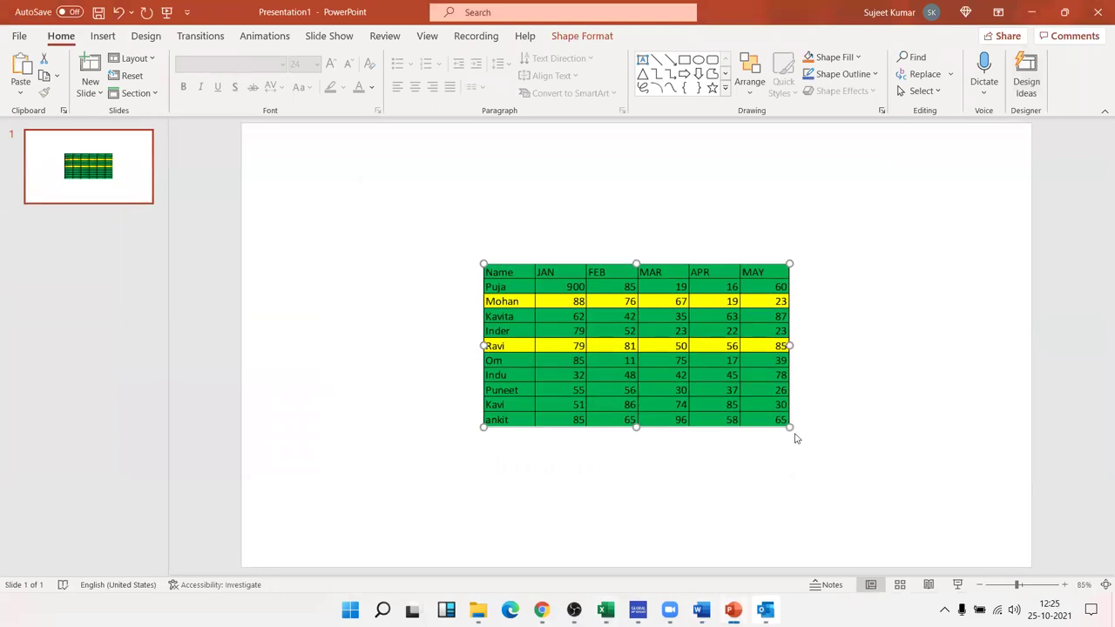
- Enlarge and centre the linked table, then open its source workbook in Excel
{"action": "left_click_drag", "start_coordinate": [790, 427], "coordinate": [886, 478]}
{"action": "left_click_drag", "start_coordinate": [713, 380], "coordinate": [624, 341]}
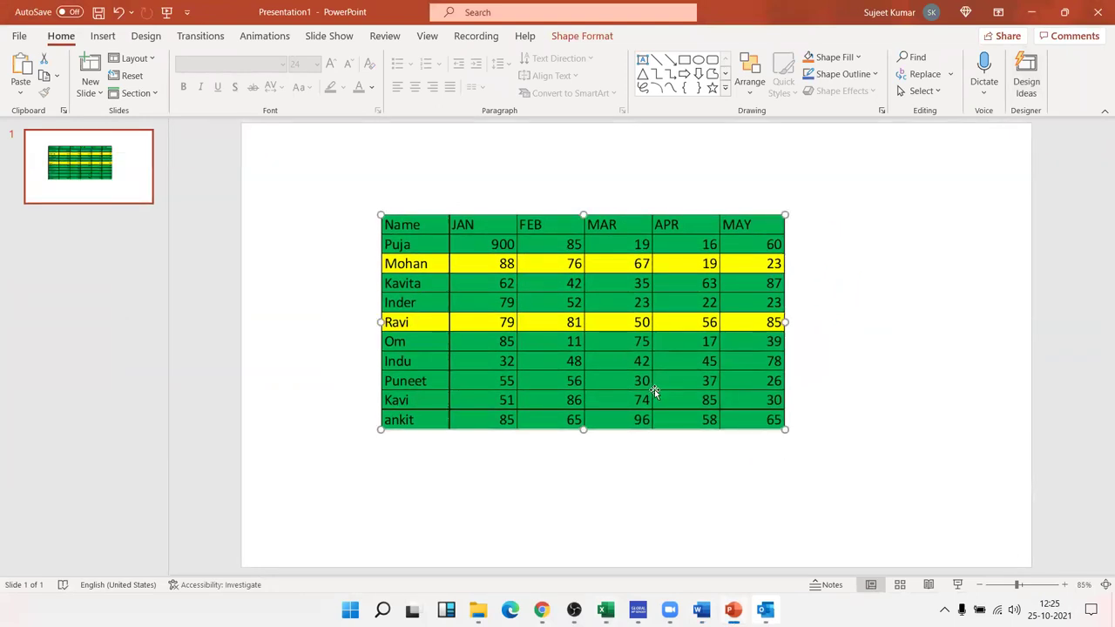
{"action": "double_click", "coordinate": [654, 392]}
{"action": "left_click", "coordinate": [242, 319]}
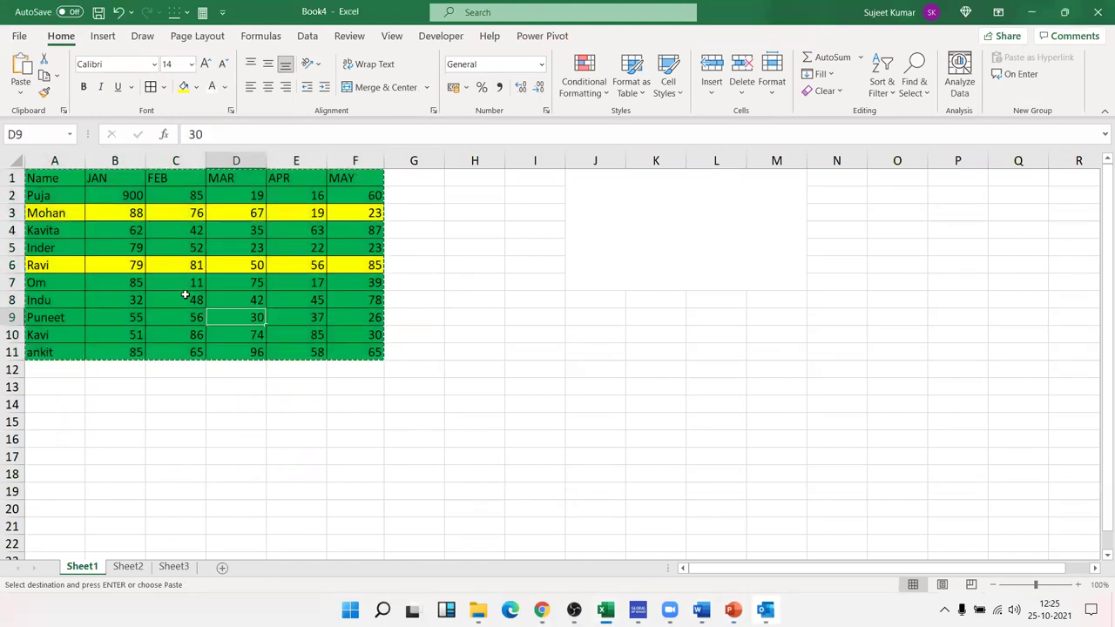
- Fill the whole A1:F11 table yellow
{"action": "left_click", "coordinate": [48, 317]}
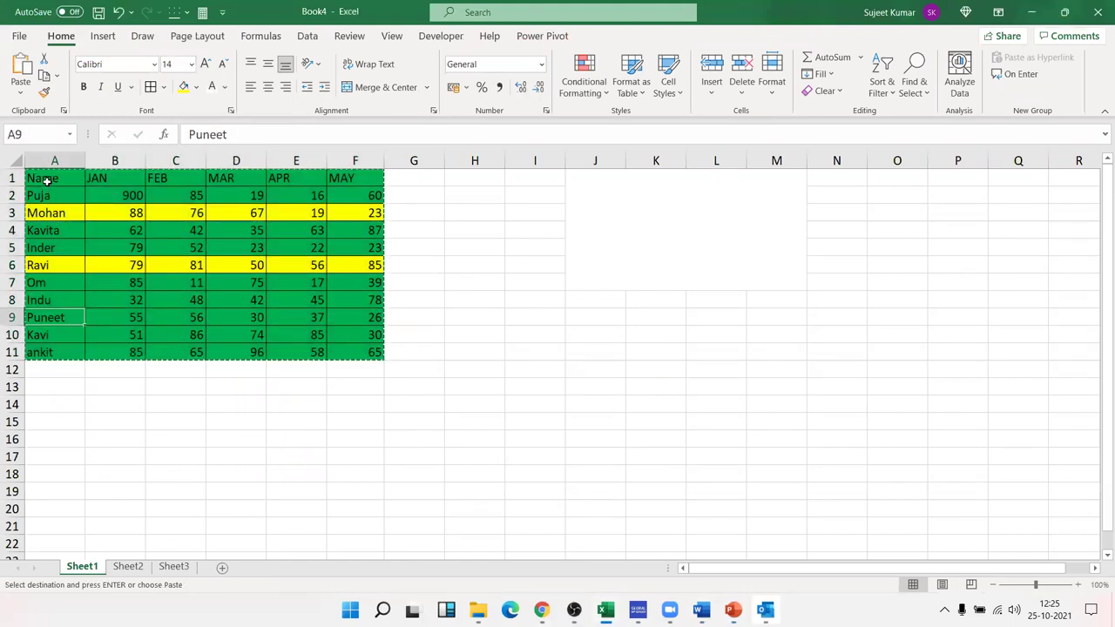
{"action": "left_click_drag", "start_coordinate": [47, 179], "coordinate": [364, 348]}
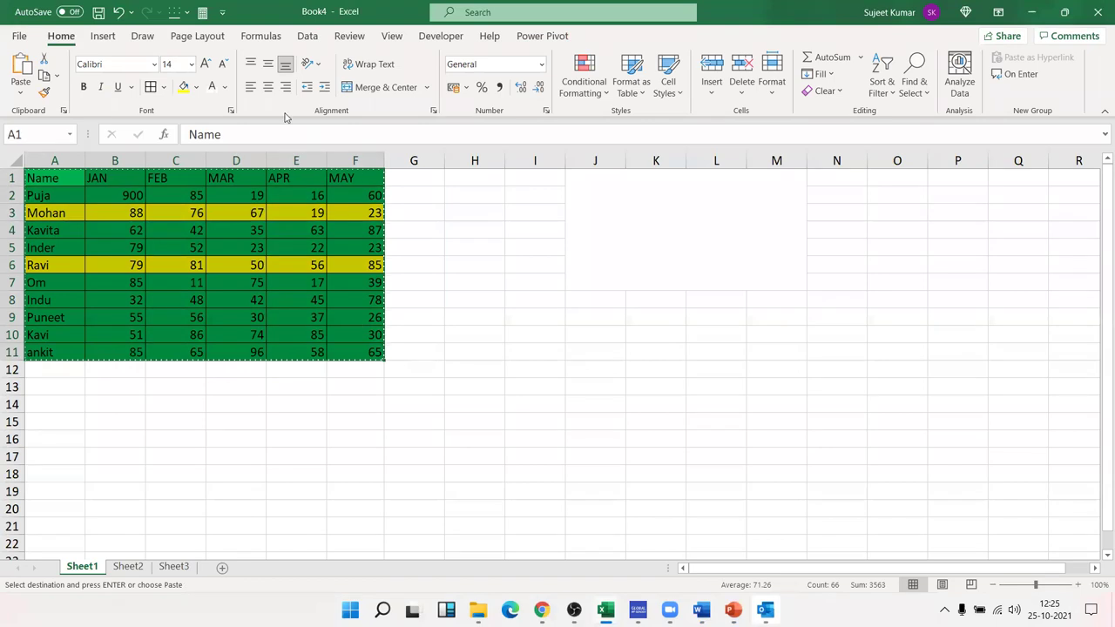
{"action": "left_click", "coordinate": [183, 86]}
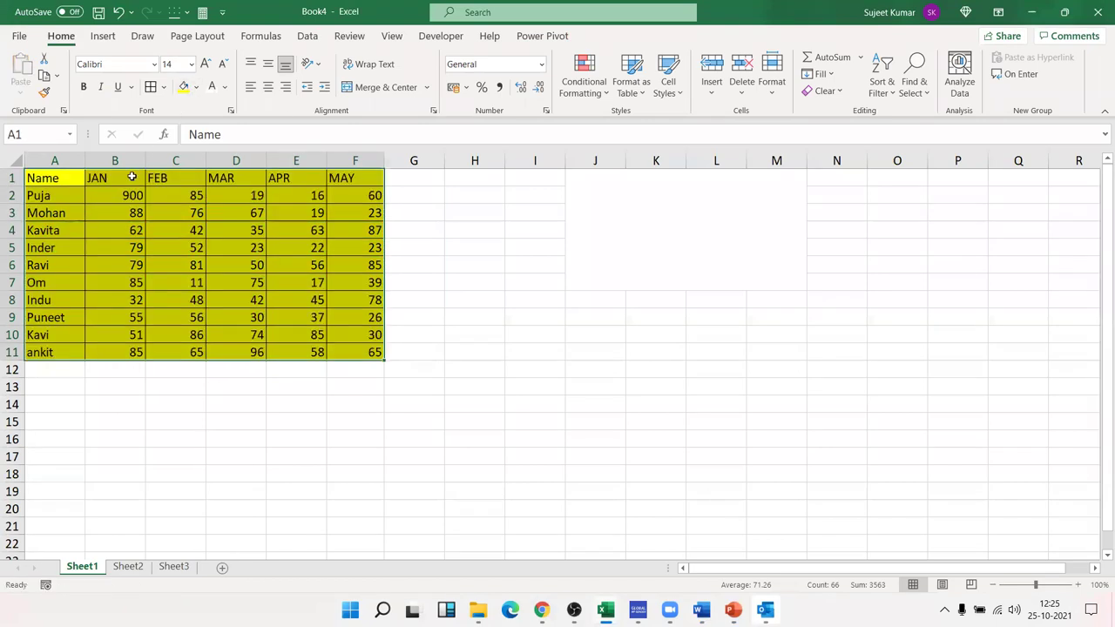
- Change B2 to 19, check the linked PowerPoint slide, then switch to Outlook
{"action": "left_click", "coordinate": [123, 193]}
{"action": "type", "text": "19"}
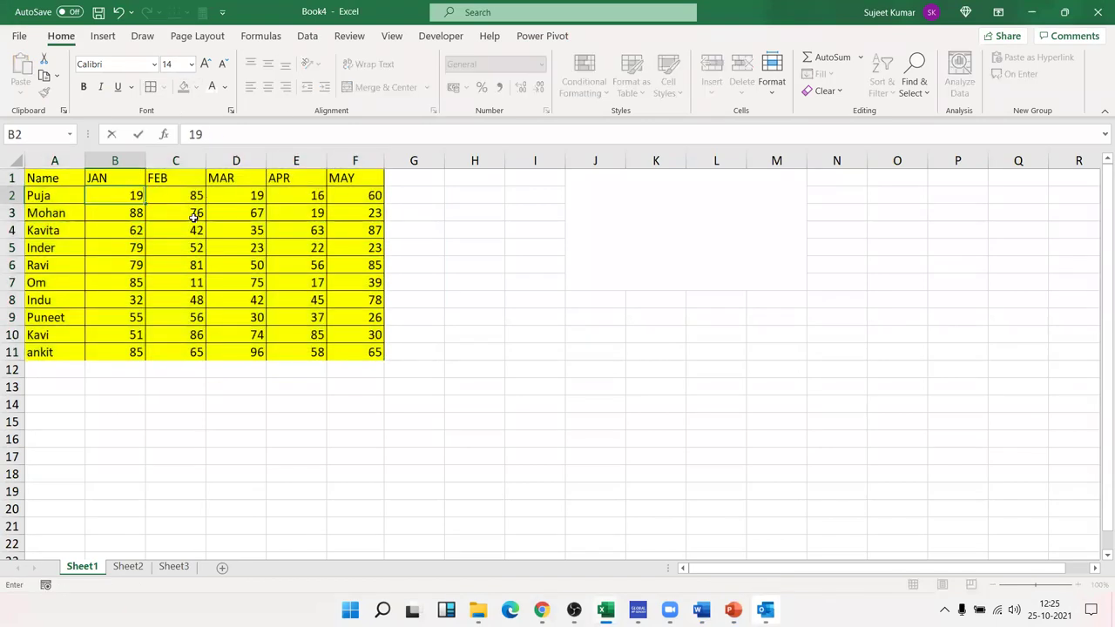
{"action": "key", "text": "Return"}
{"action": "key", "text": "alt+Tab"}
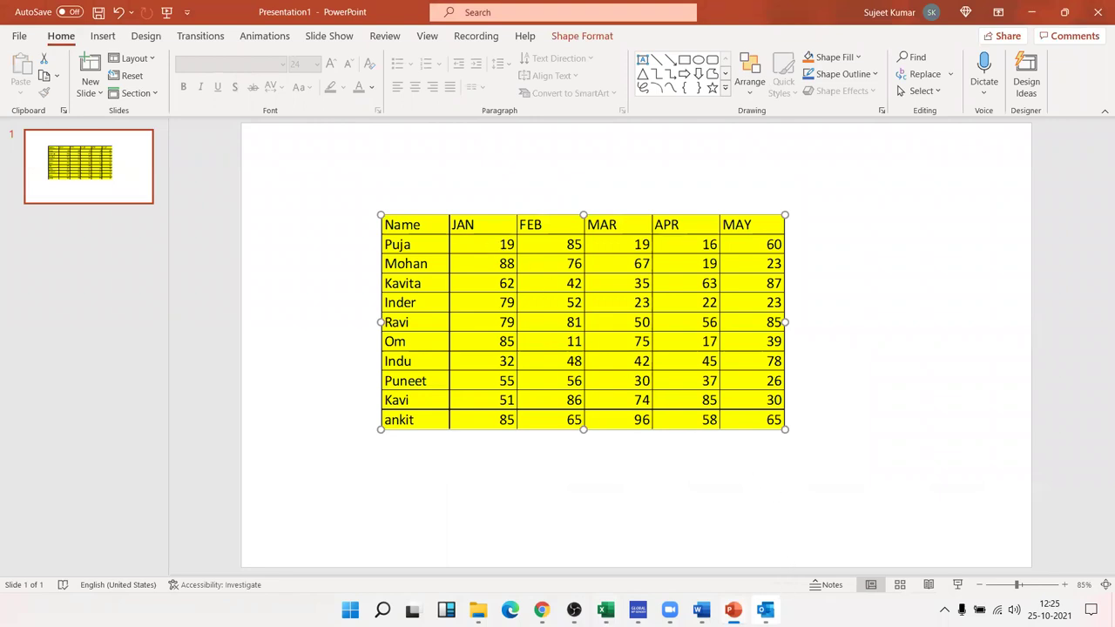
{"action": "left_click", "coordinate": [766, 609]}
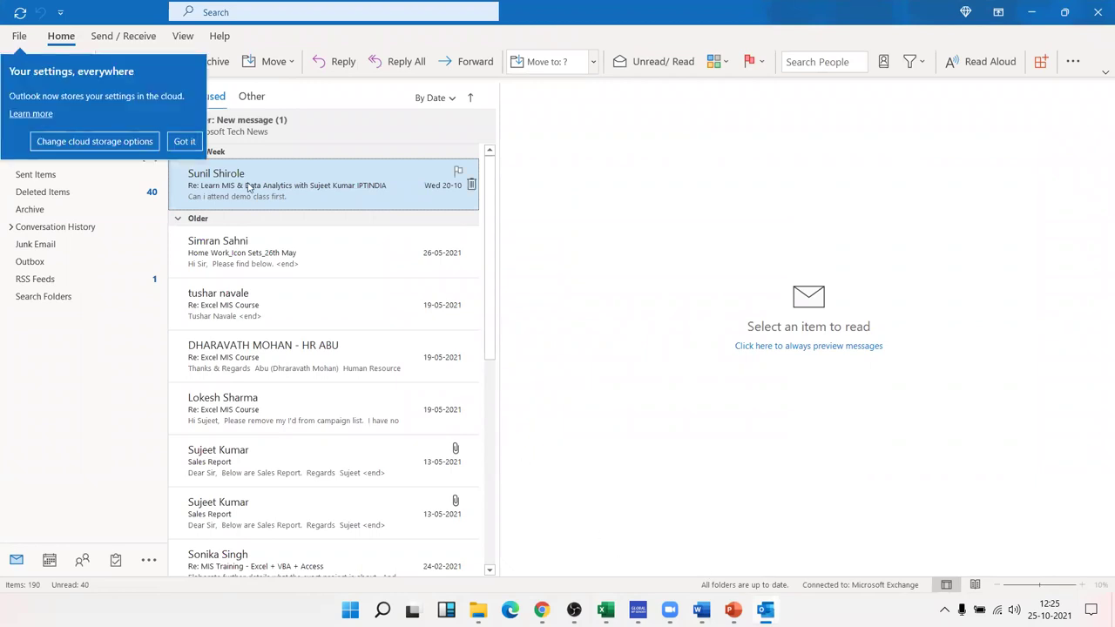
- Dismiss the cloud settings notice and start a new email message
{"action": "left_click", "coordinate": [182, 142]}
{"action": "left_click", "coordinate": [50, 61]}
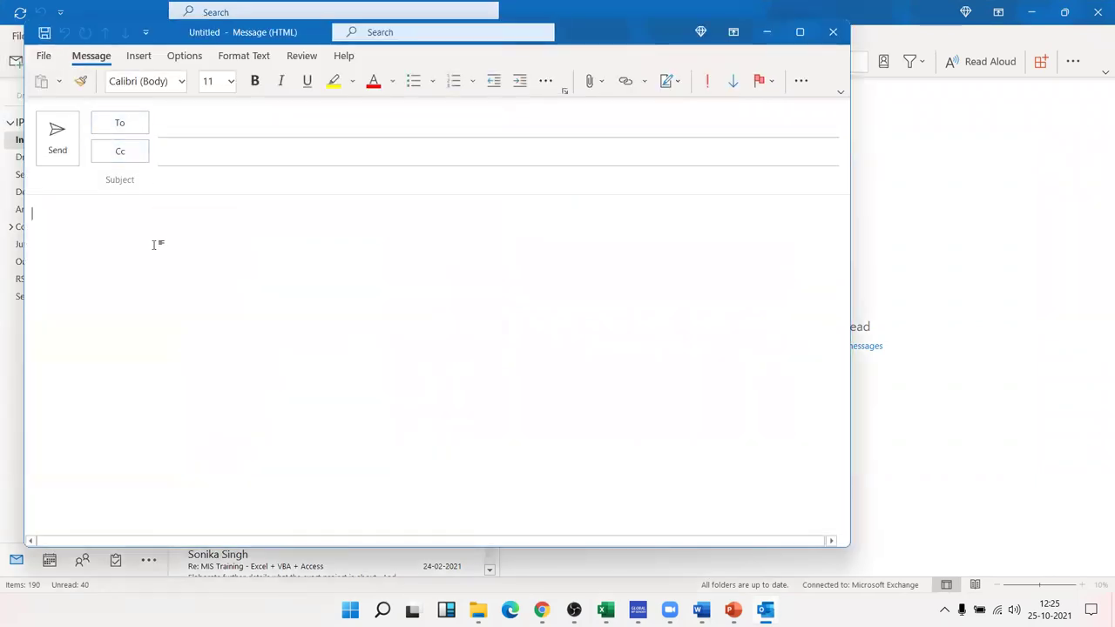
{"action": "left_click", "coordinate": [59, 83]}
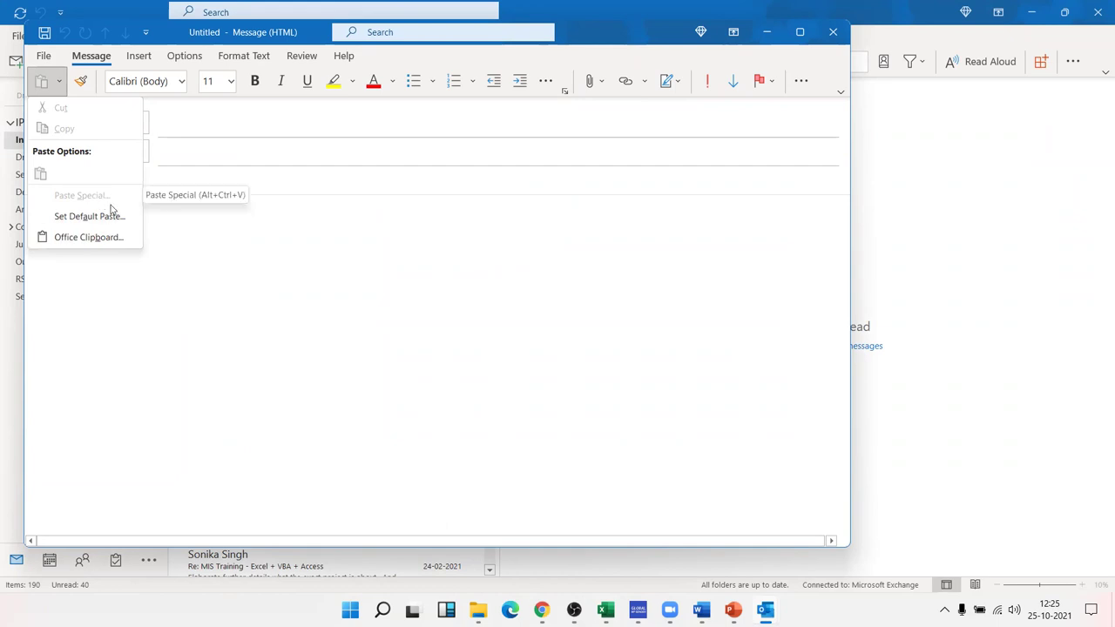
{"action": "key", "text": "Escape"}
{"action": "key", "text": "Escape"}
- Switch back to Excel and copy the A1:F11 table again
{"action": "key", "text": "alt+Tab"}
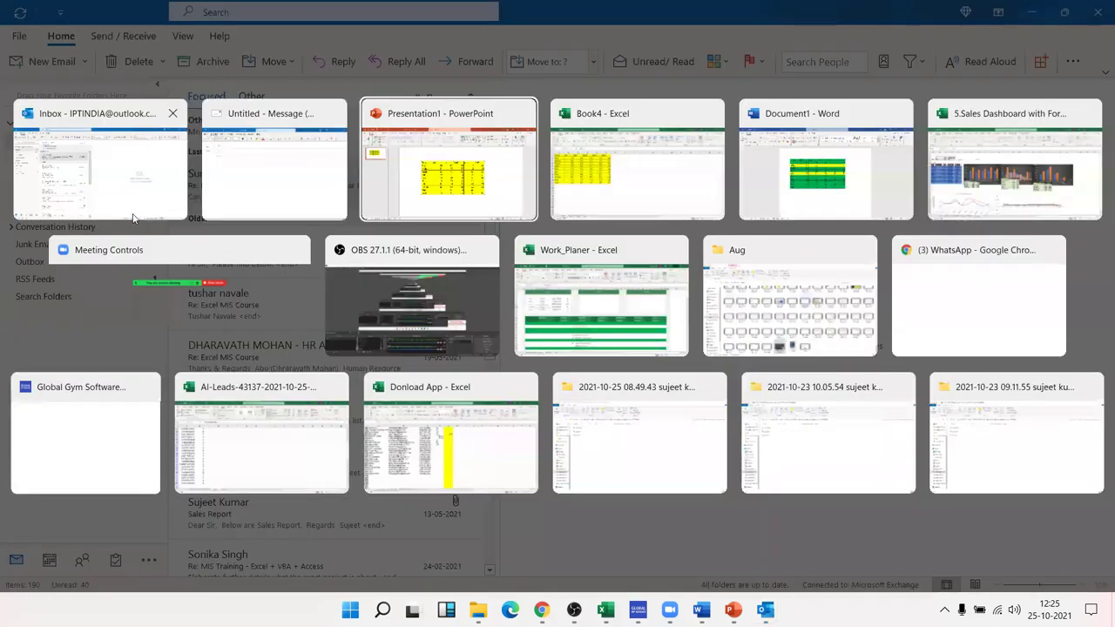
{"action": "key", "text": "alt+Tab"}
{"action": "key", "text": "alt+Tab"}
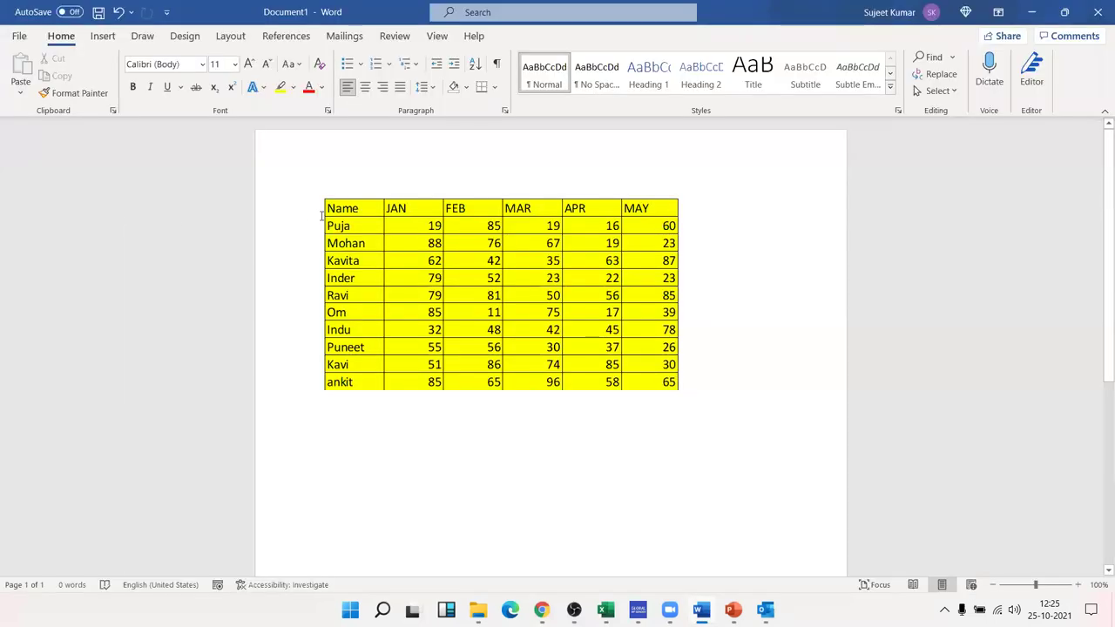
{"action": "key", "text": "alt+Tab"}
{"action": "key", "text": "alt+Tab"}
{"action": "key", "text": "alt+Tab"}
{"action": "key", "text": "alt+Tab"}
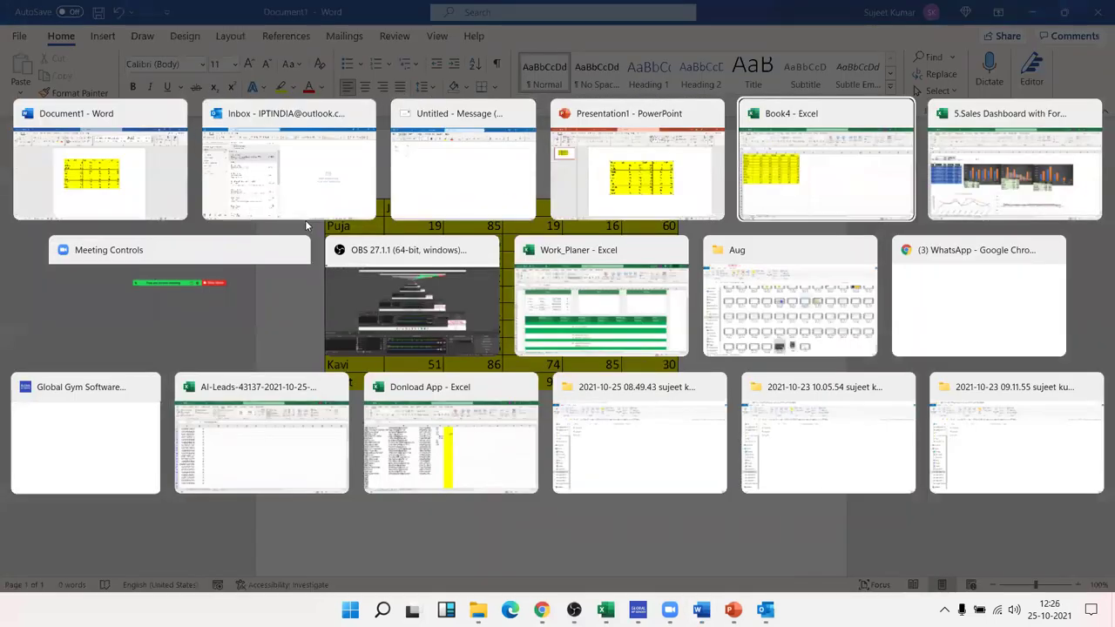
{"action": "left_click_drag", "start_coordinate": [73, 178], "coordinate": [349, 357]}
{"action": "key", "text": "ctrl+c"}
{"action": "key", "text": "alt+Tab"}
{"action": "key", "text": "ctrl+v"}
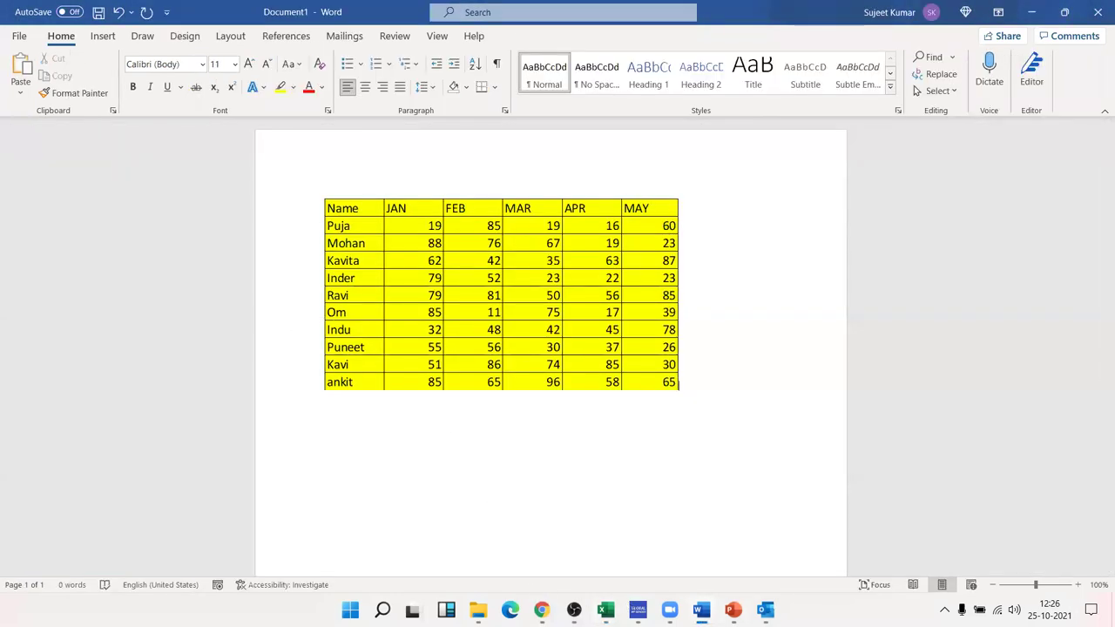
{"action": "mouse_move", "coordinate": [606, 610]}
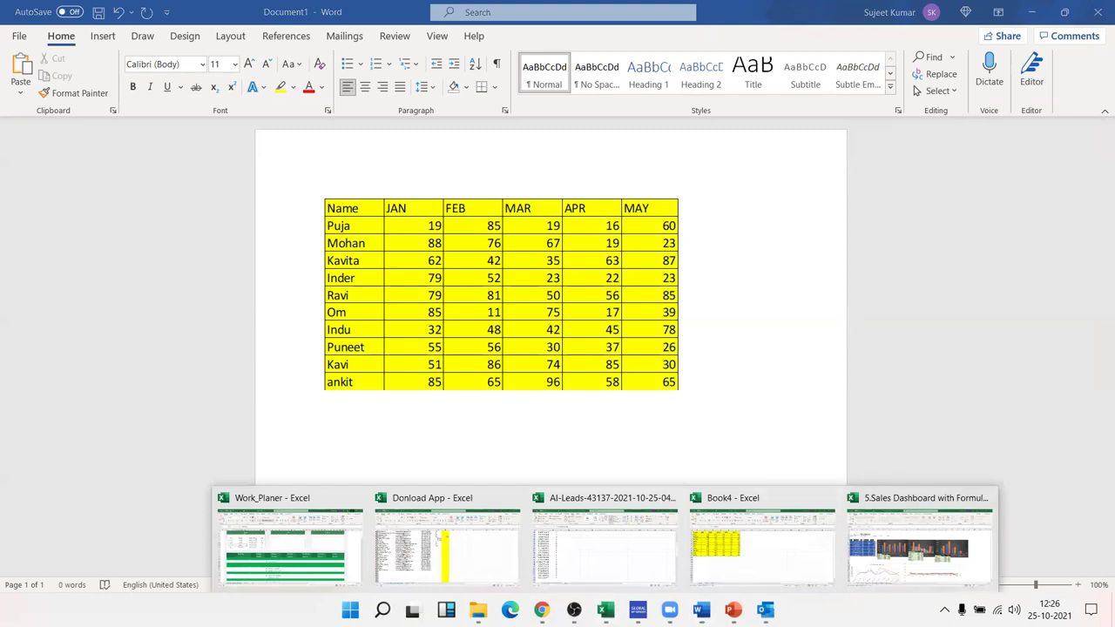
- Paste the copied table into the email as a linked Microsoft Excel Worksheet Object
{"action": "mouse_move", "coordinate": [765, 610]}
{"action": "left_click", "coordinate": [858, 540]}
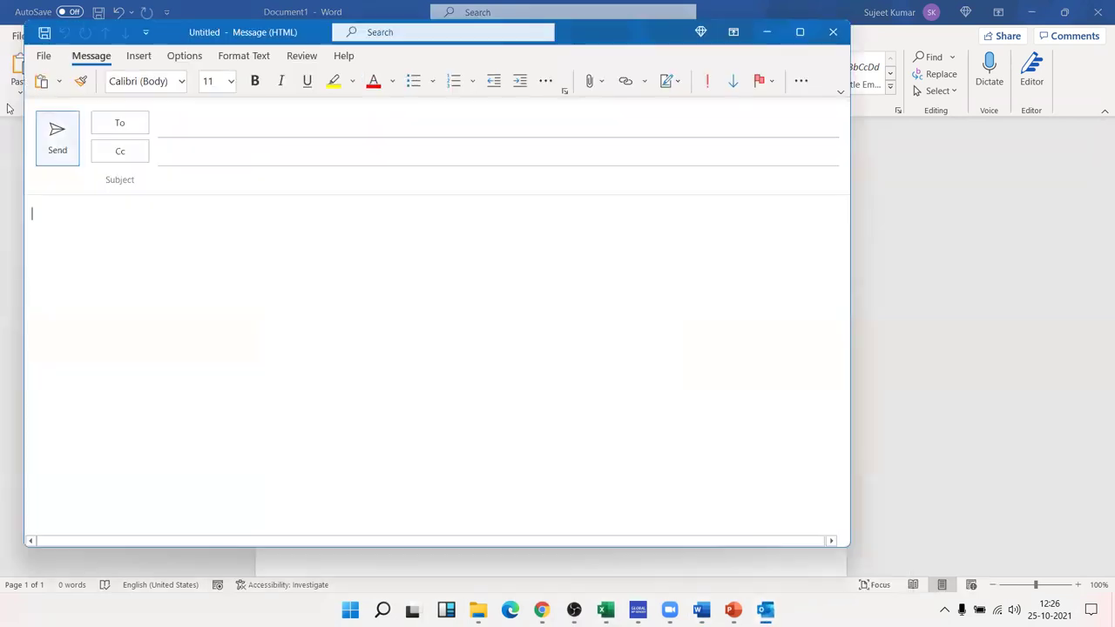
{"action": "left_click", "coordinate": [58, 82]}
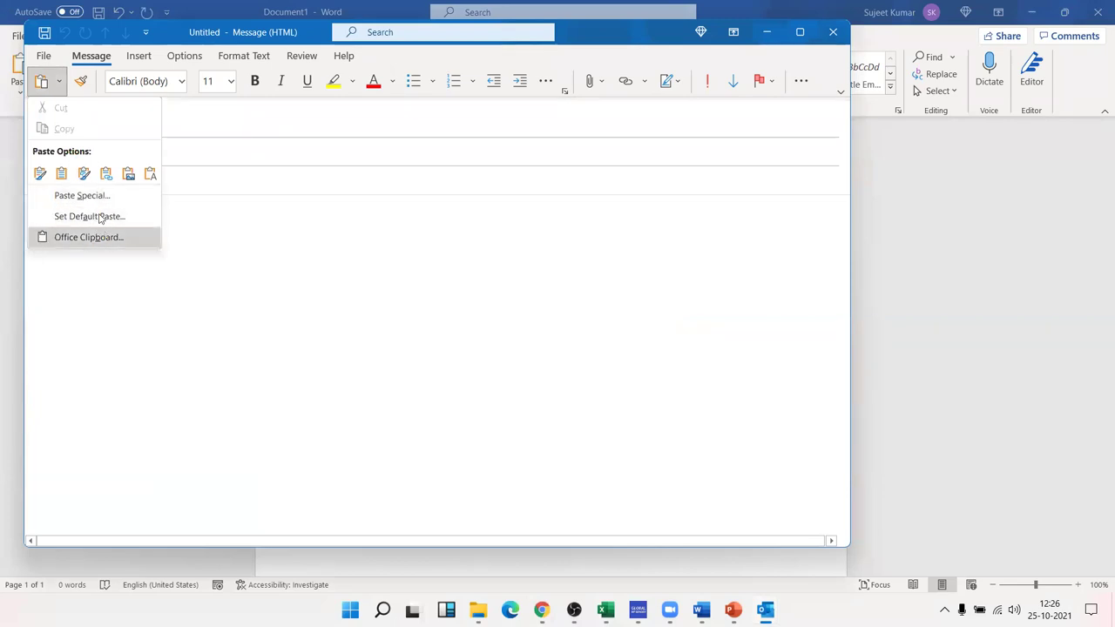
{"action": "left_click", "coordinate": [97, 197]}
{"action": "left_click", "coordinate": [270, 232]}
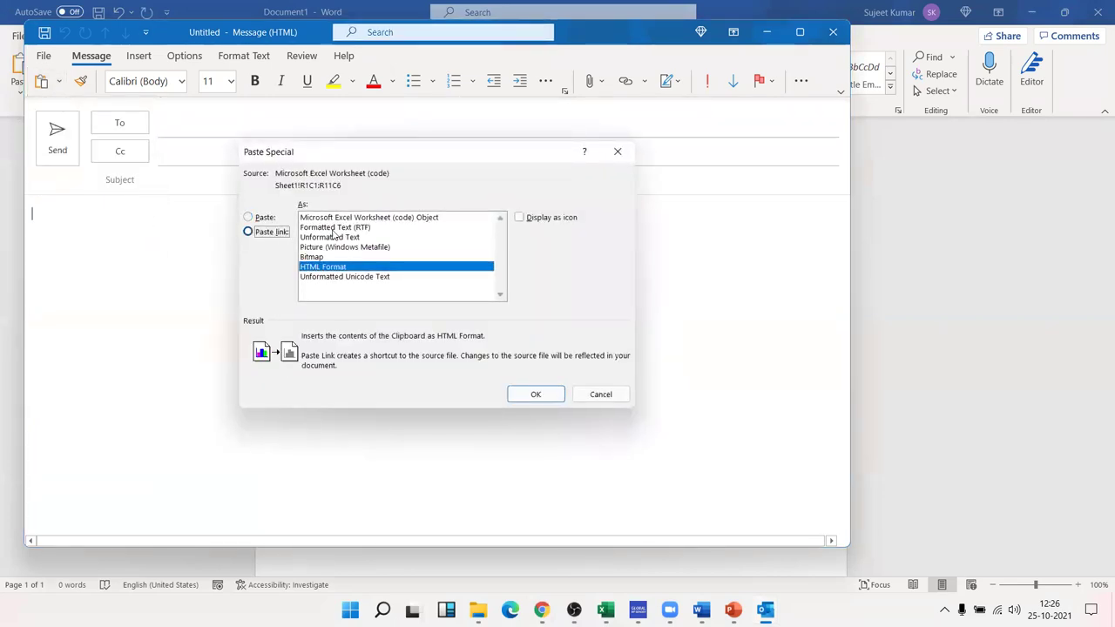
{"action": "left_click", "coordinate": [355, 218]}
{"action": "left_click", "coordinate": [530, 394]}
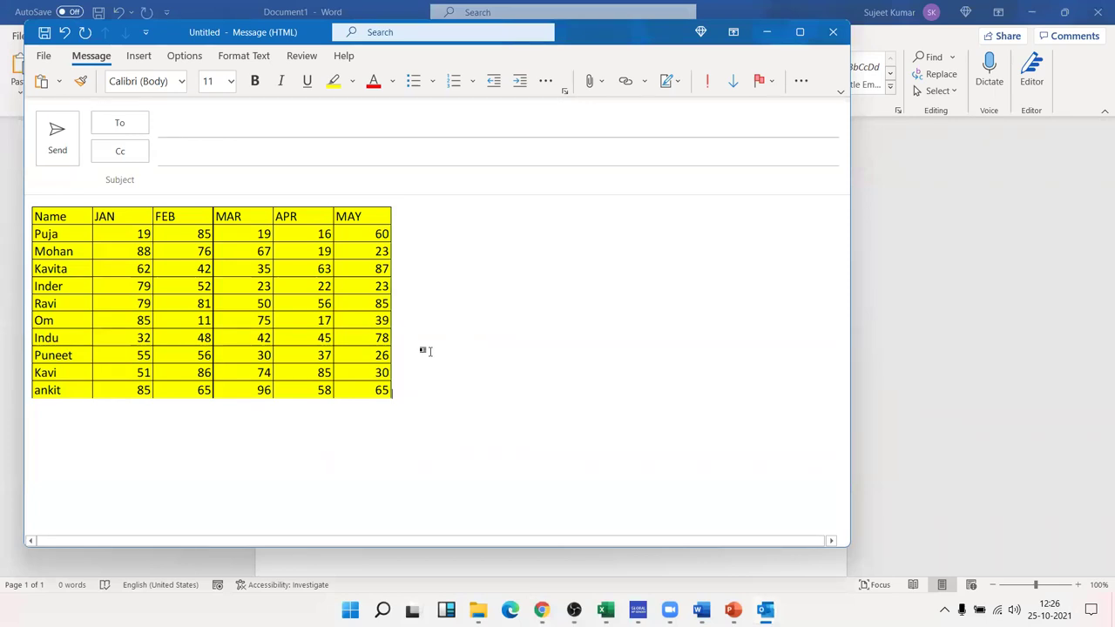
- Shrink the pasted table slightly in the email body
{"action": "key", "text": "alt"}
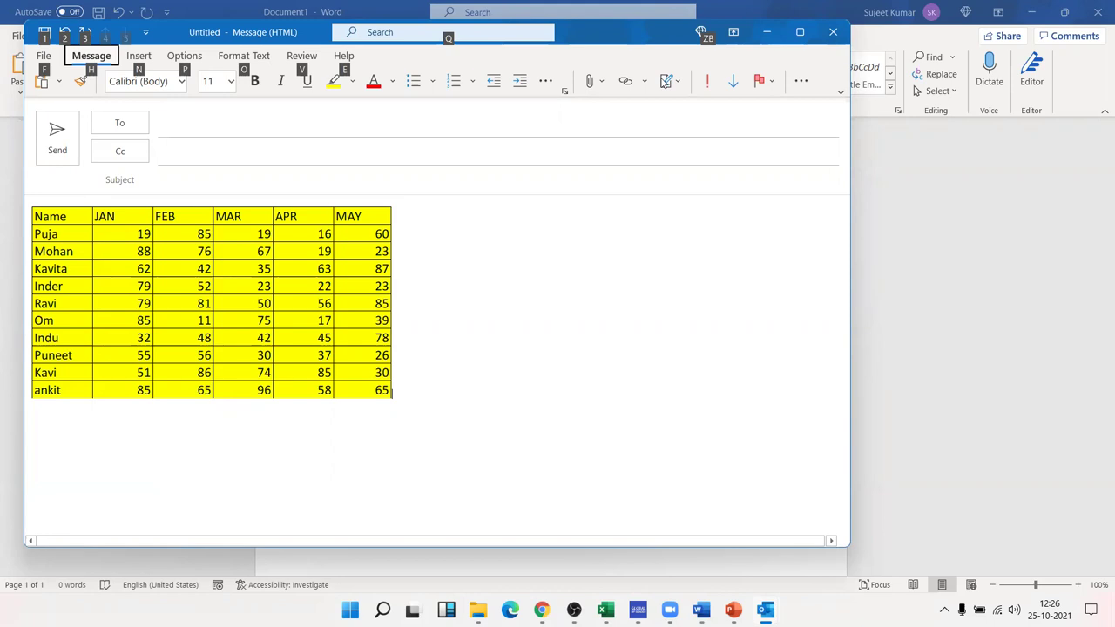
{"action": "key", "text": "Escape"}
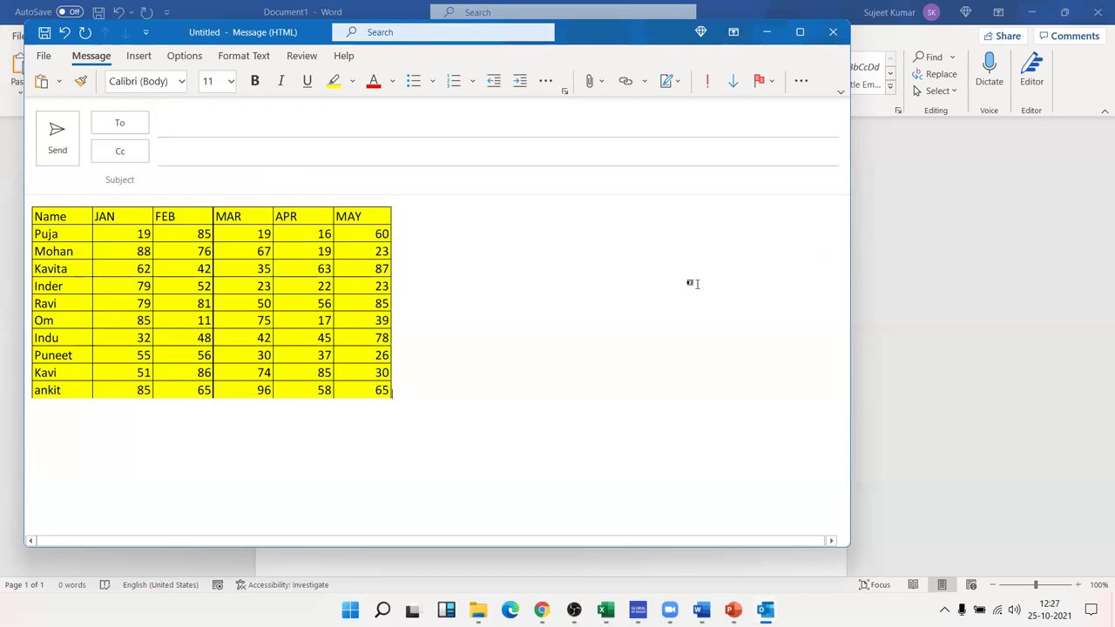
{"action": "left_click", "coordinate": [367, 310]}
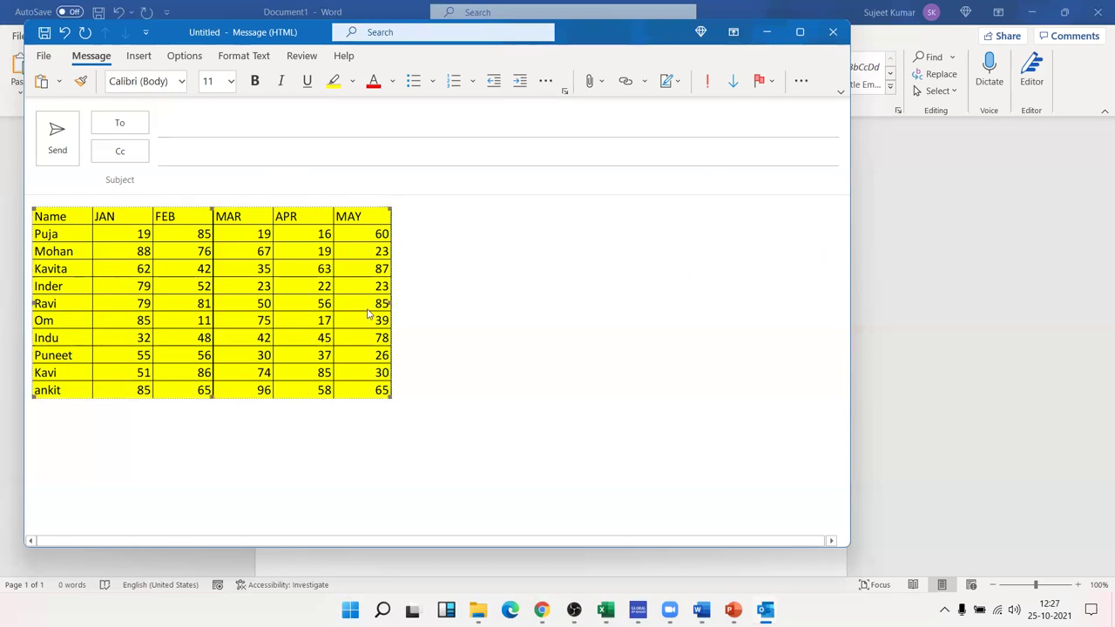
{"action": "left_click_drag", "start_coordinate": [391, 399], "coordinate": [380, 393]}
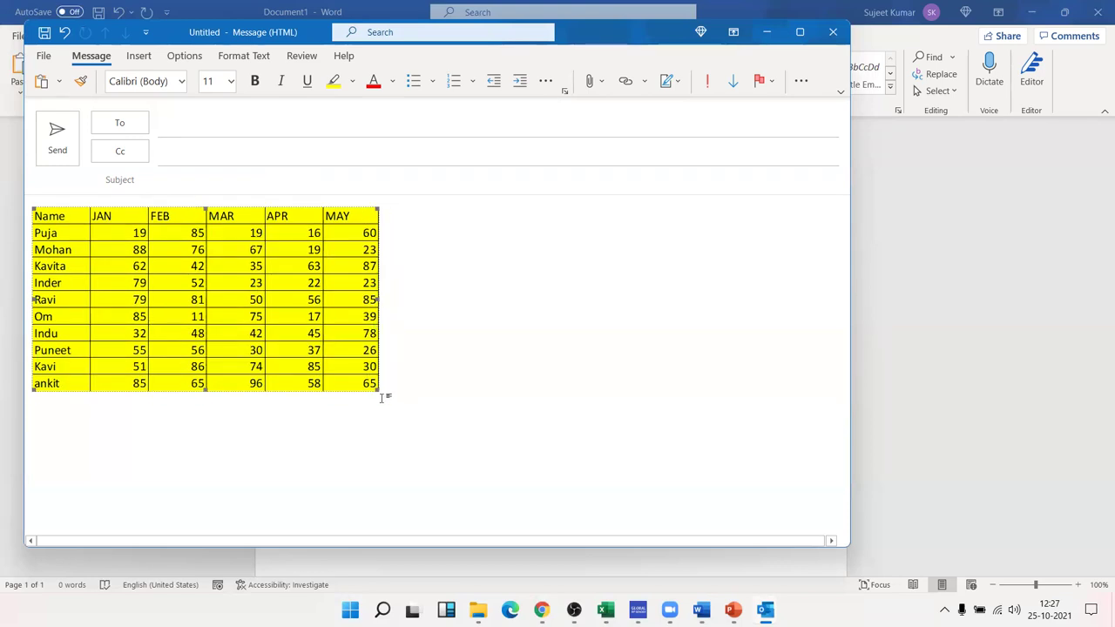
- Discard the draft email without saving
{"action": "left_click", "coordinate": [833, 31]}
{"action": "left_click", "coordinate": [562, 342]}
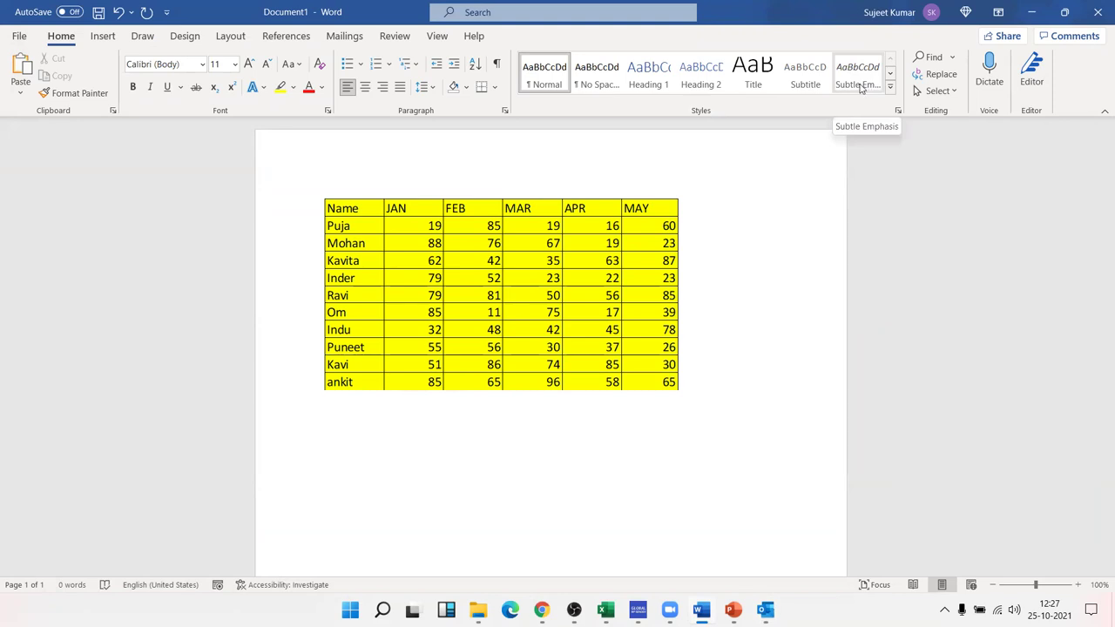
{"action": "left_click", "coordinate": [440, 300]}
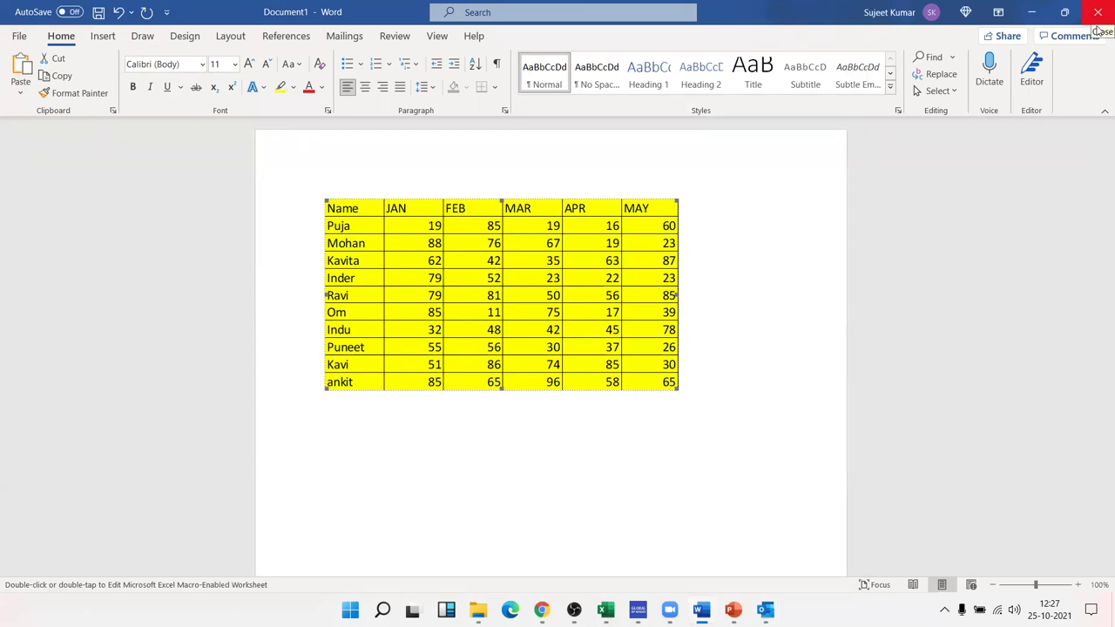
- Close Word without saving and minimize Outlook to reveal the Excel workbook
{"action": "left_click", "coordinate": [1098, 12]}
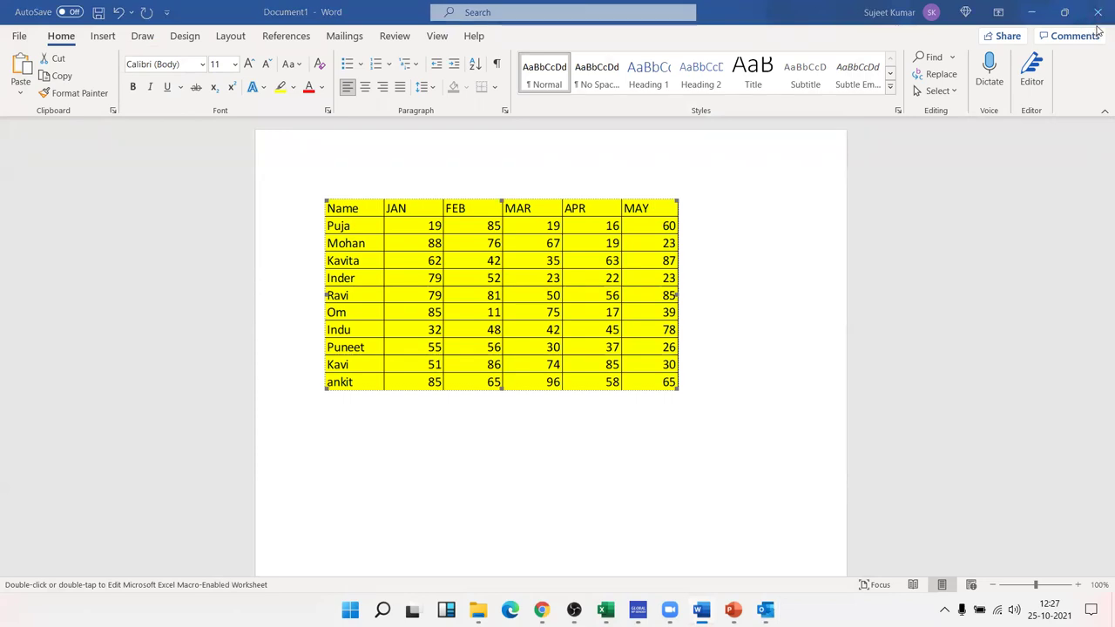
{"action": "left_click", "coordinate": [615, 383]}
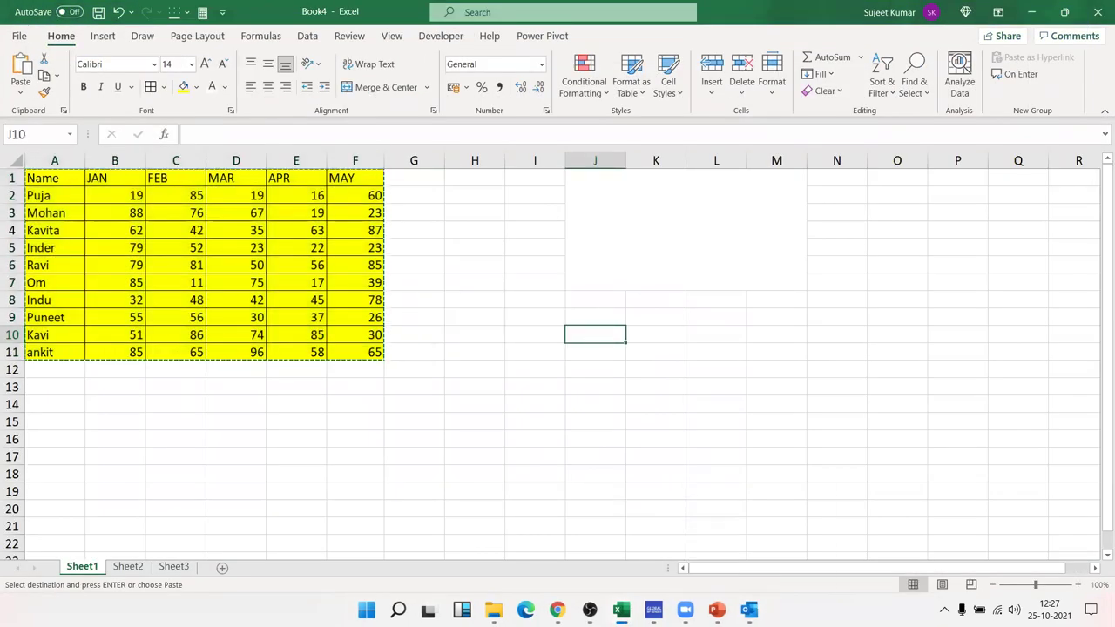
{"action": "left_click", "coordinate": [748, 609]}
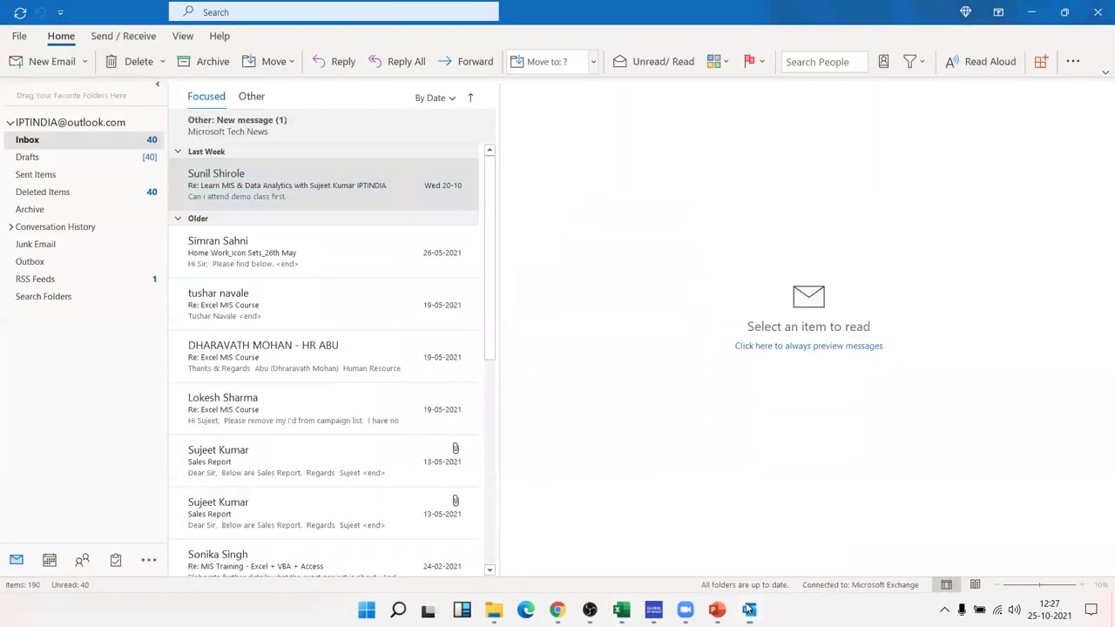
{"action": "left_click", "coordinate": [1032, 13]}
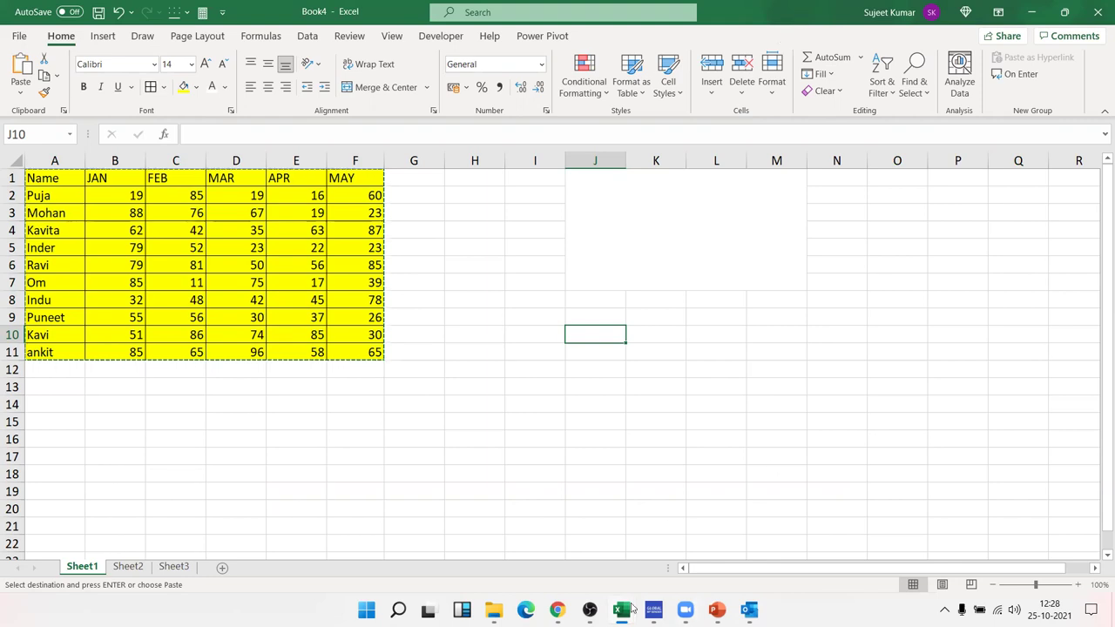
- Switch from Excel to the PowerPoint presentation holding the pasted JAN–MAY sales table
{"action": "mouse_move", "coordinate": [654, 610]}
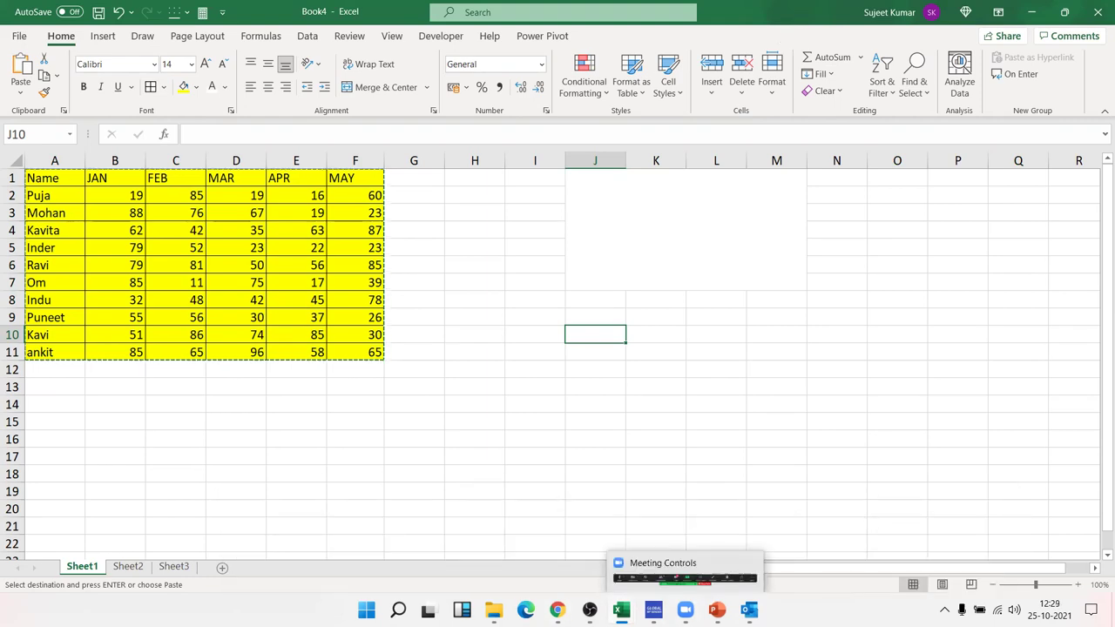
{"action": "mouse_move", "coordinate": [749, 610]}
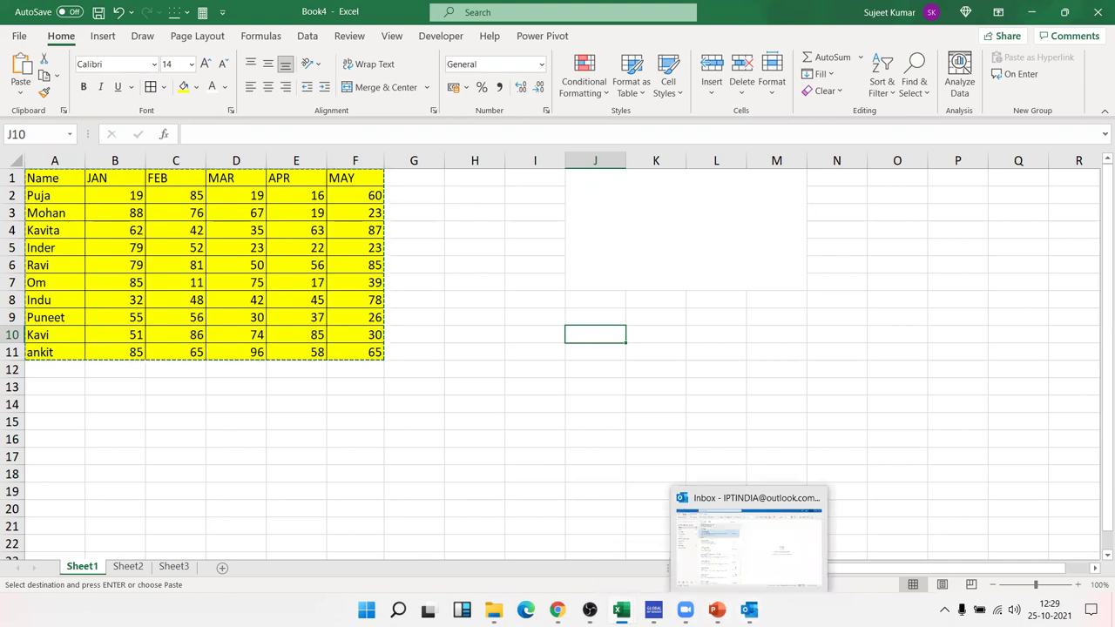
{"action": "left_click", "coordinate": [717, 610]}
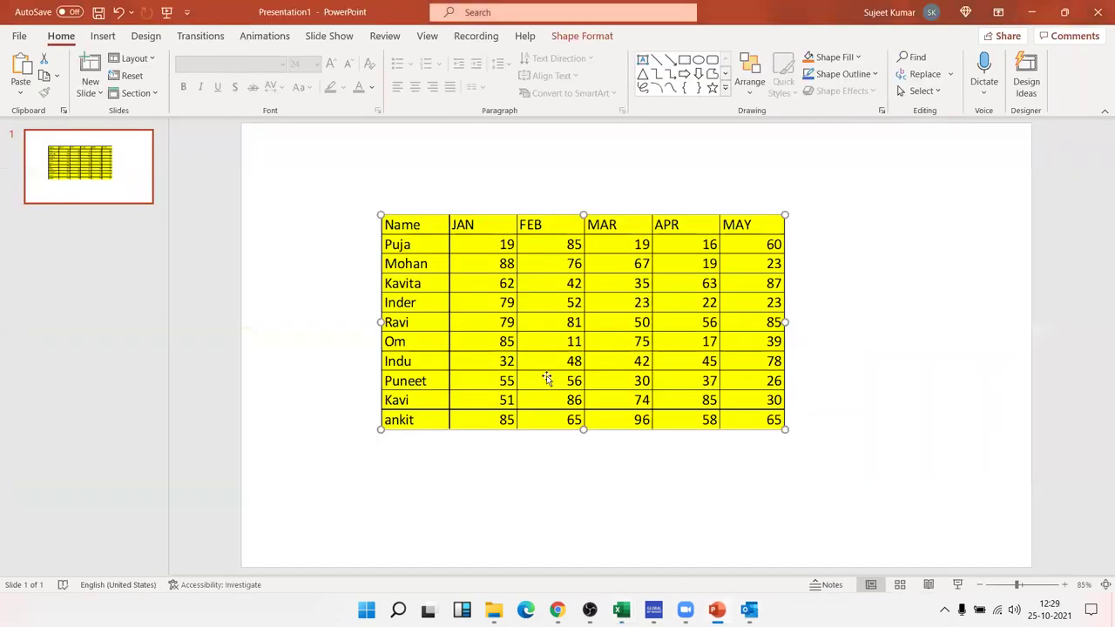
- Select the pasted sales table and confirm from its context menu that it is a Linked Worksheet Object
{"action": "left_click", "coordinate": [952, 375]}
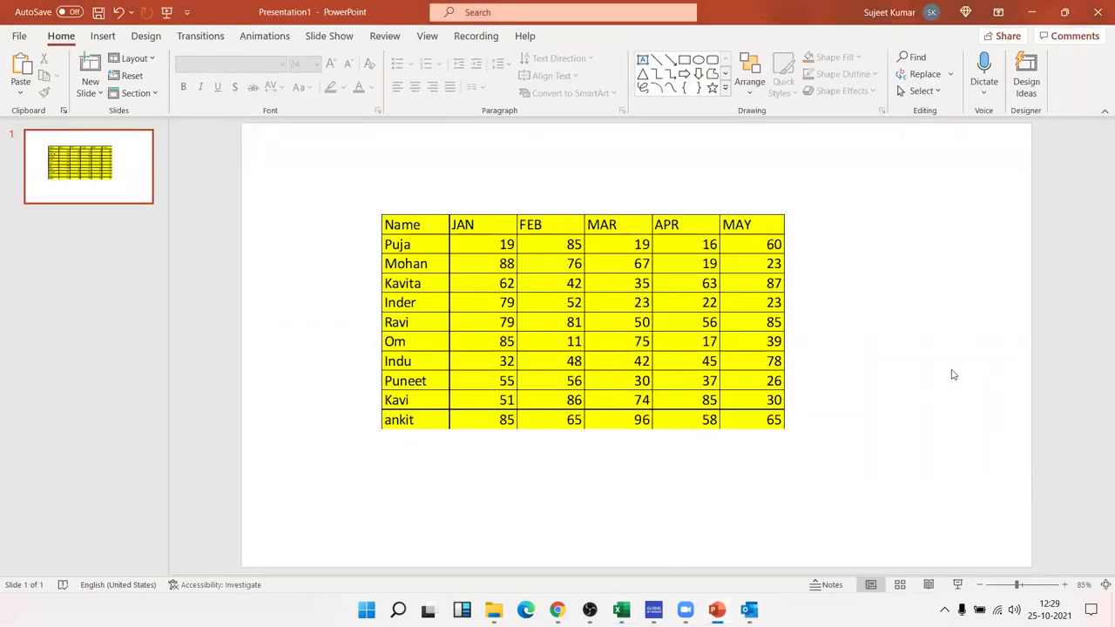
{"action": "left_click", "coordinate": [569, 332]}
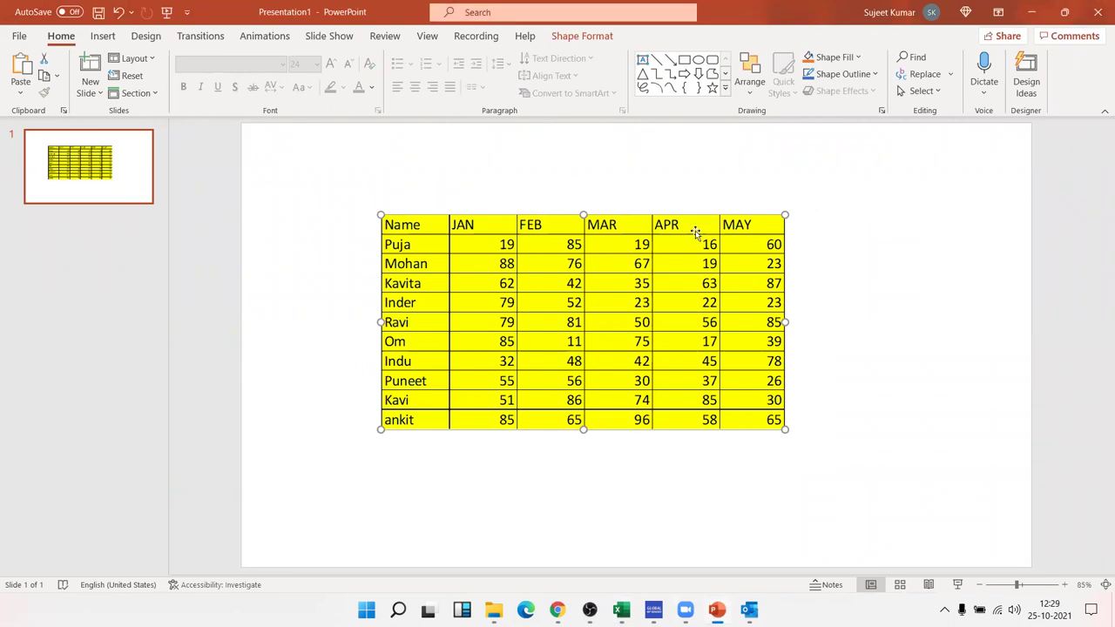
{"action": "right_click", "coordinate": [528, 280]}
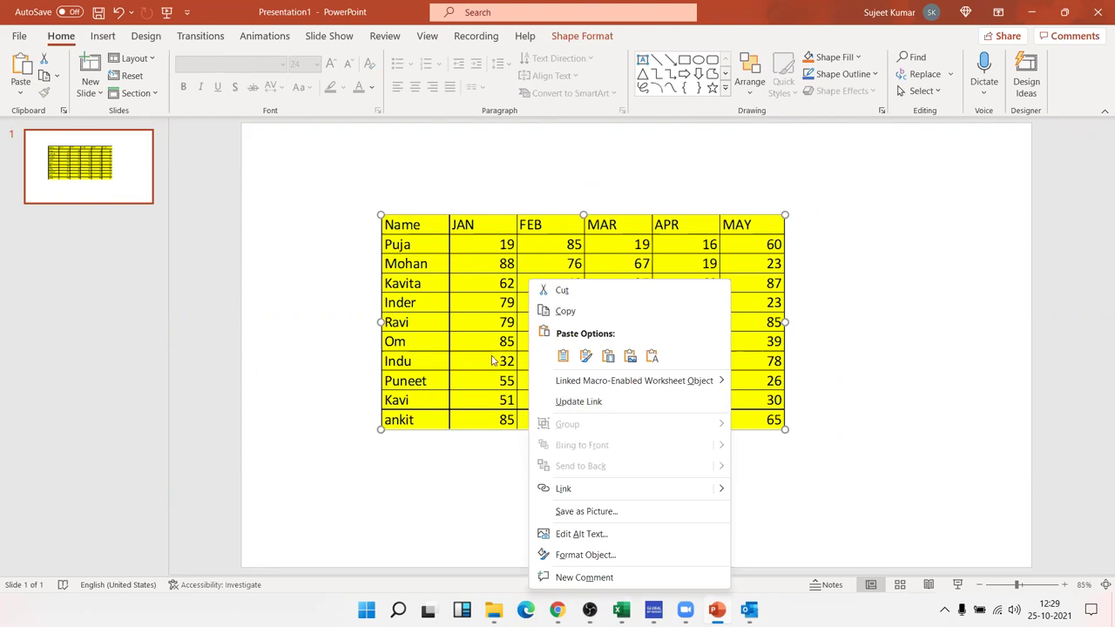
{"action": "key", "text": "Escape"}
- Open the linked table's source data, then close the presentation
{"action": "double_click", "coordinate": [470, 272]}
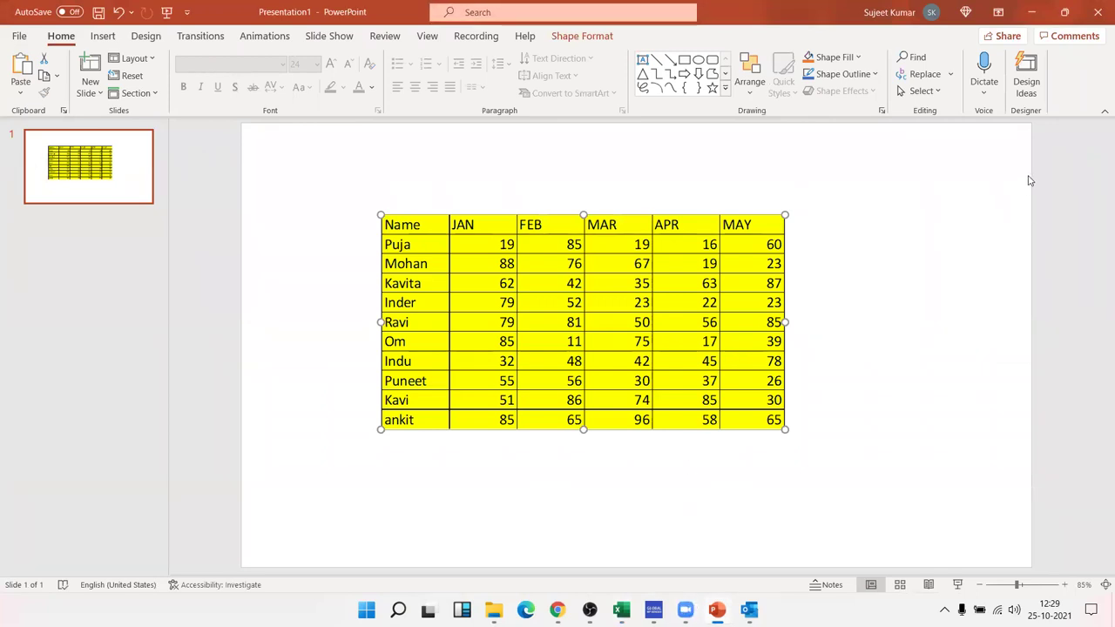
{"action": "left_click", "coordinate": [912, 201]}
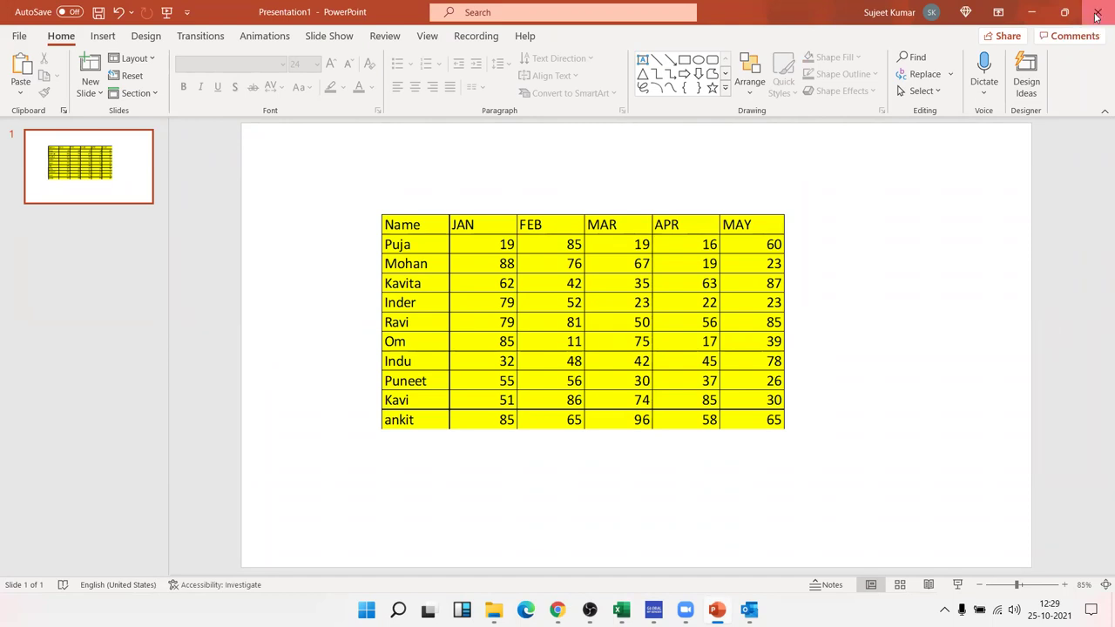
{"action": "left_click", "coordinate": [1097, 15]}
{"action": "left_click", "coordinate": [624, 380]}
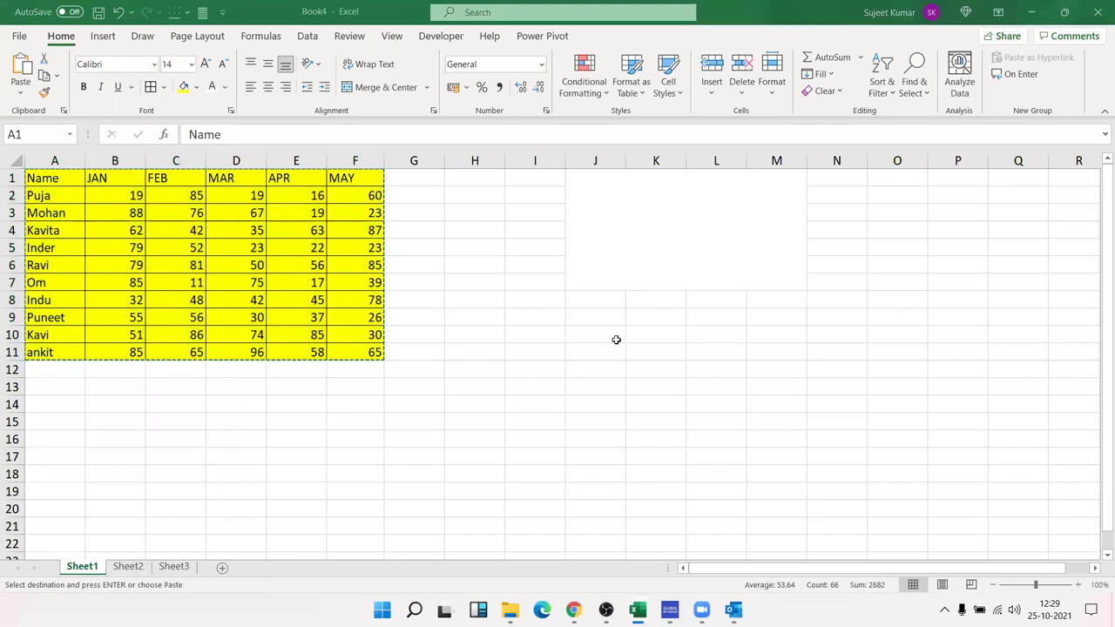
{"action": "key", "text": "alt+Tab"}
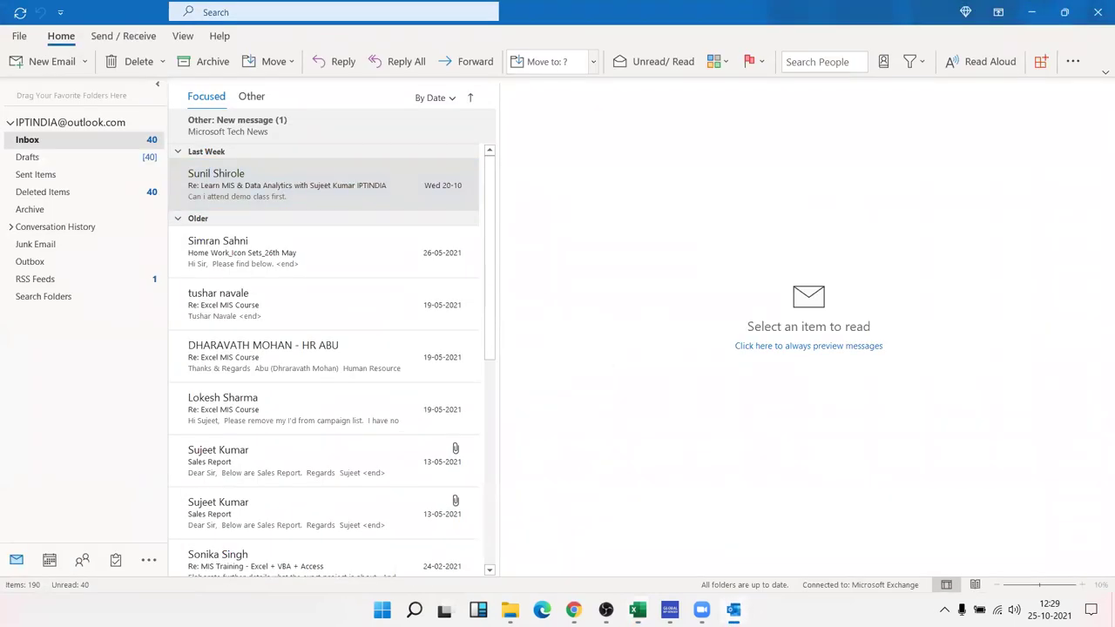
{"action": "key", "text": "alt+Tab"}
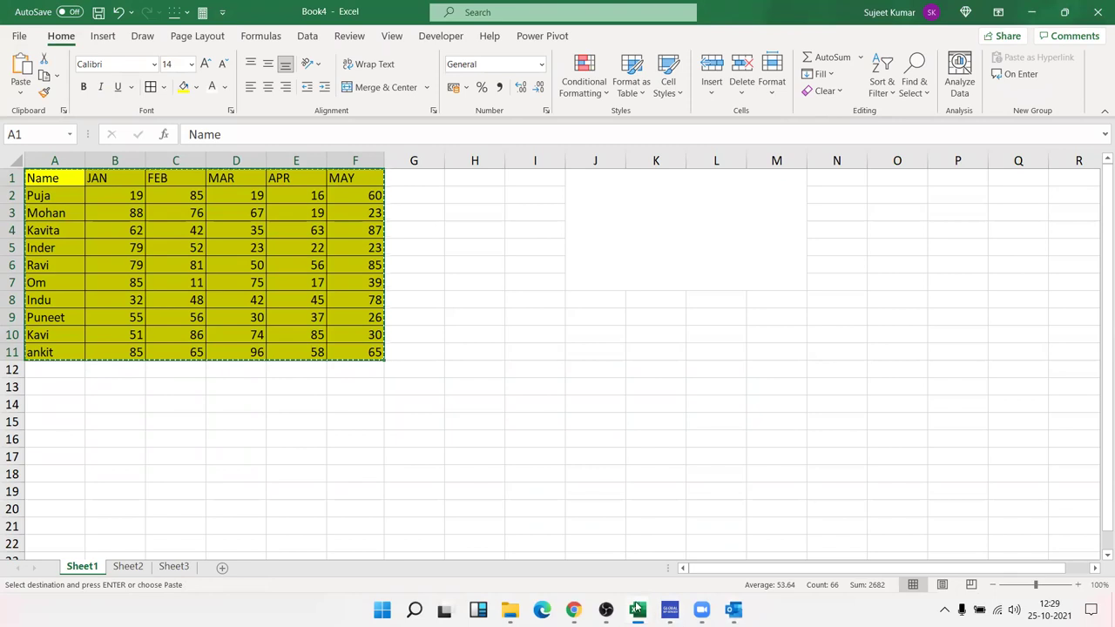
{"action": "left_click", "coordinate": [606, 609]}
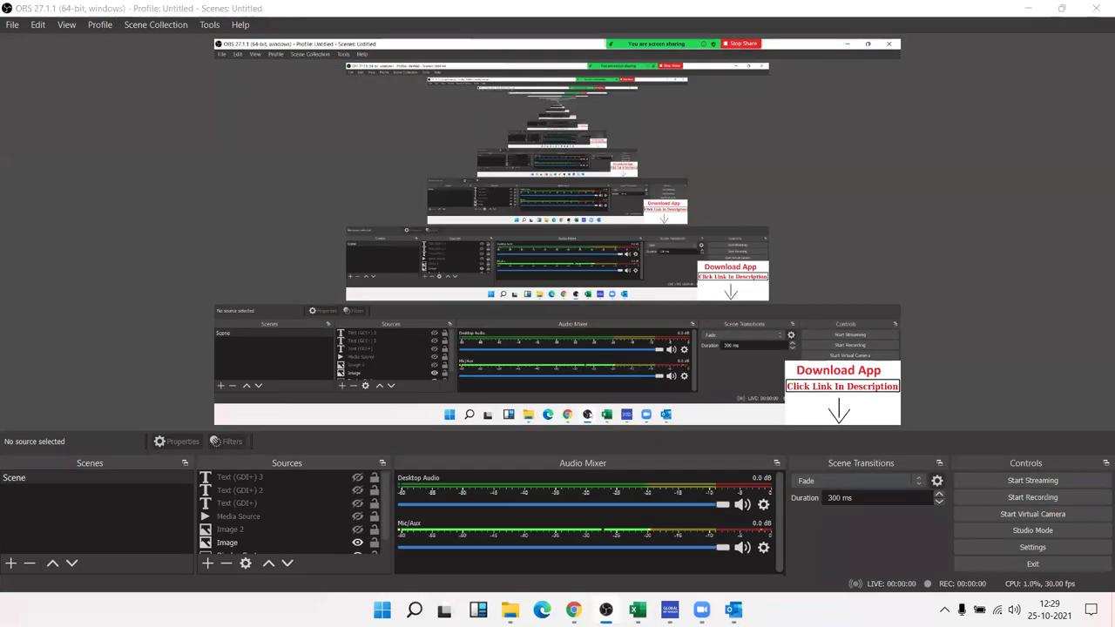
{"action": "key", "text": "alt+Tab"}
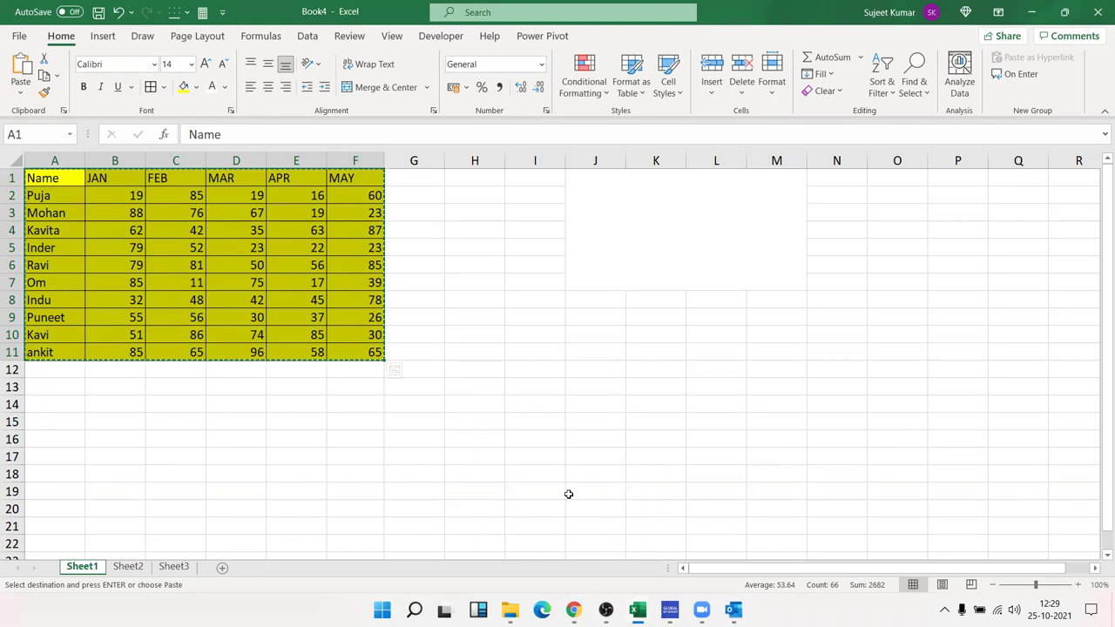
{"action": "key", "text": "alt+Tab"}
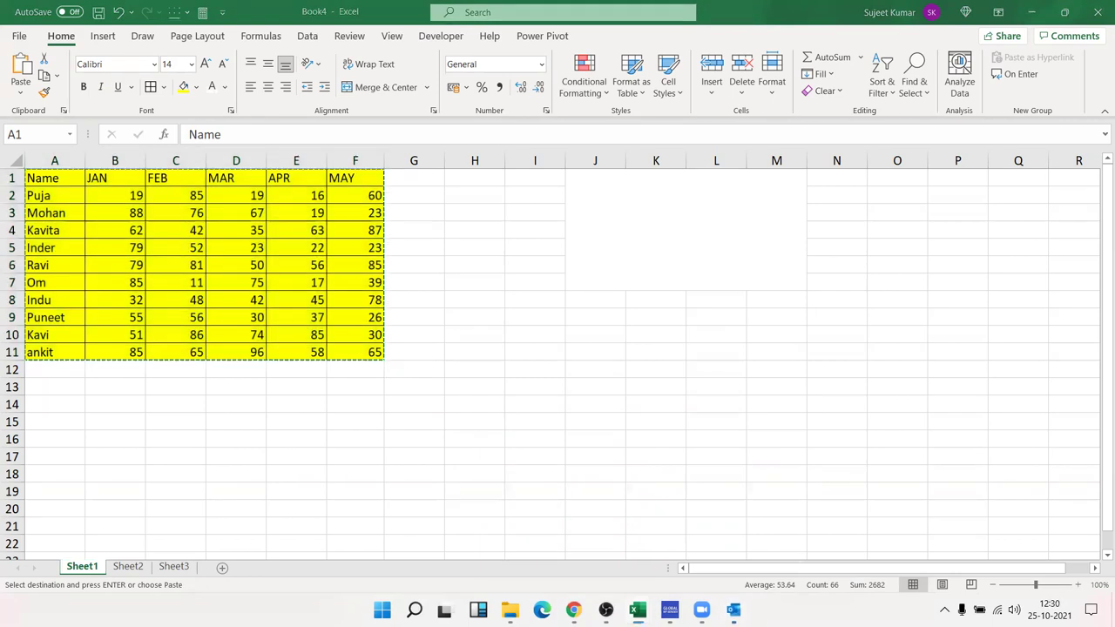
- Start a new email, then copy the sales range A1:F11 from the Excel workbook
{"action": "left_click", "coordinate": [71, 67]}
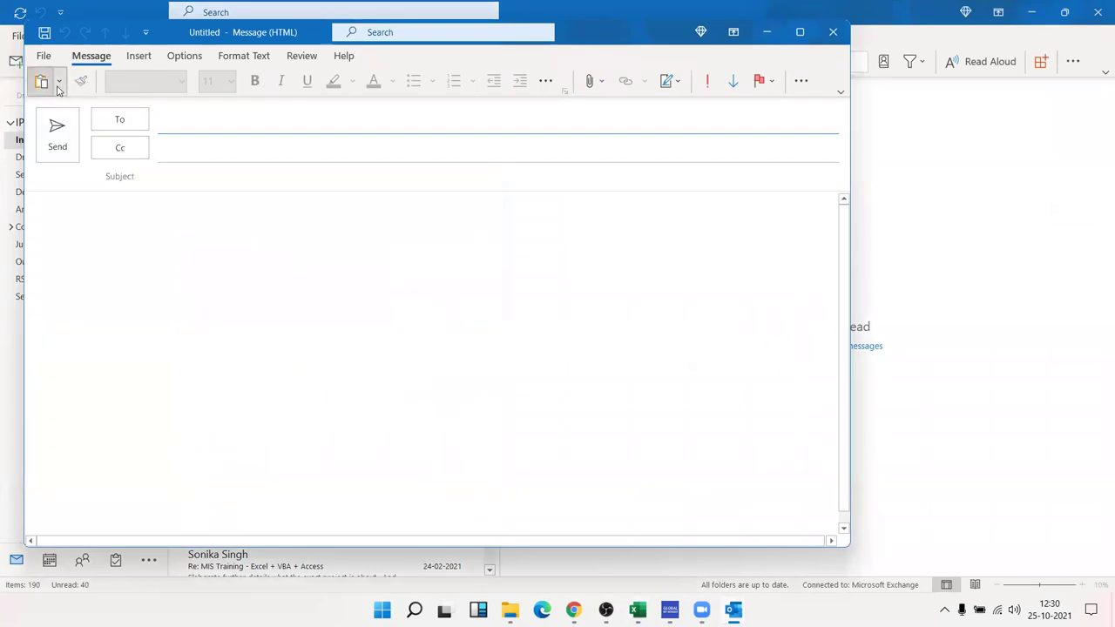
{"action": "left_click", "coordinate": [43, 83]}
{"action": "left_click", "coordinate": [174, 267]}
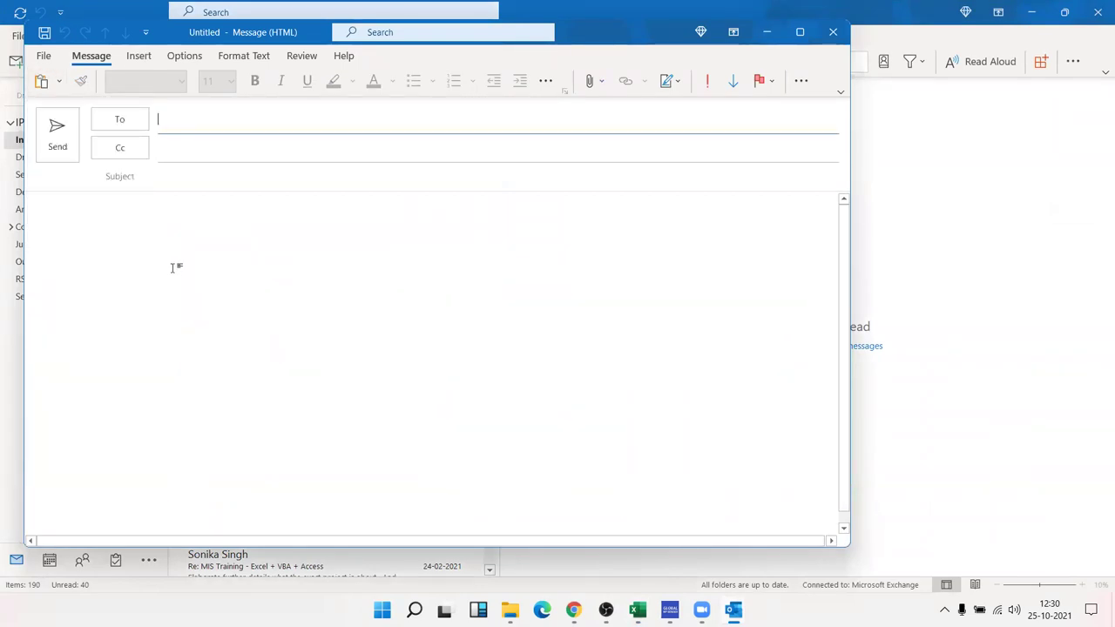
{"action": "key", "text": "alt+Tab"}
{"action": "key", "text": "alt+Tab"}
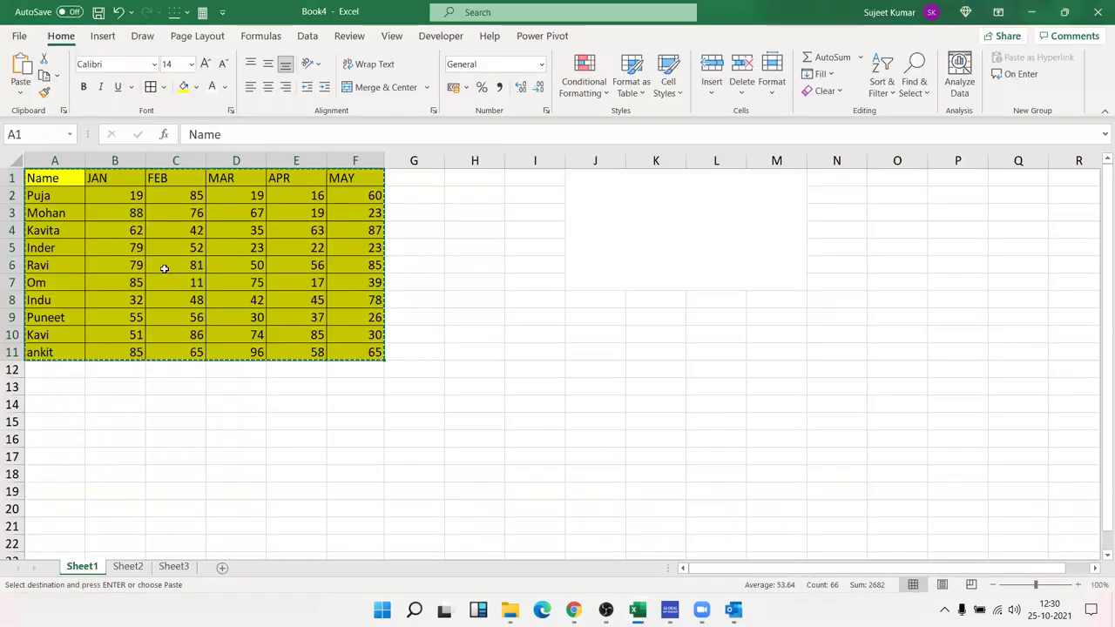
{"action": "left_click", "coordinate": [414, 337]}
{"action": "left_click_drag", "start_coordinate": [44, 179], "coordinate": [348, 352]}
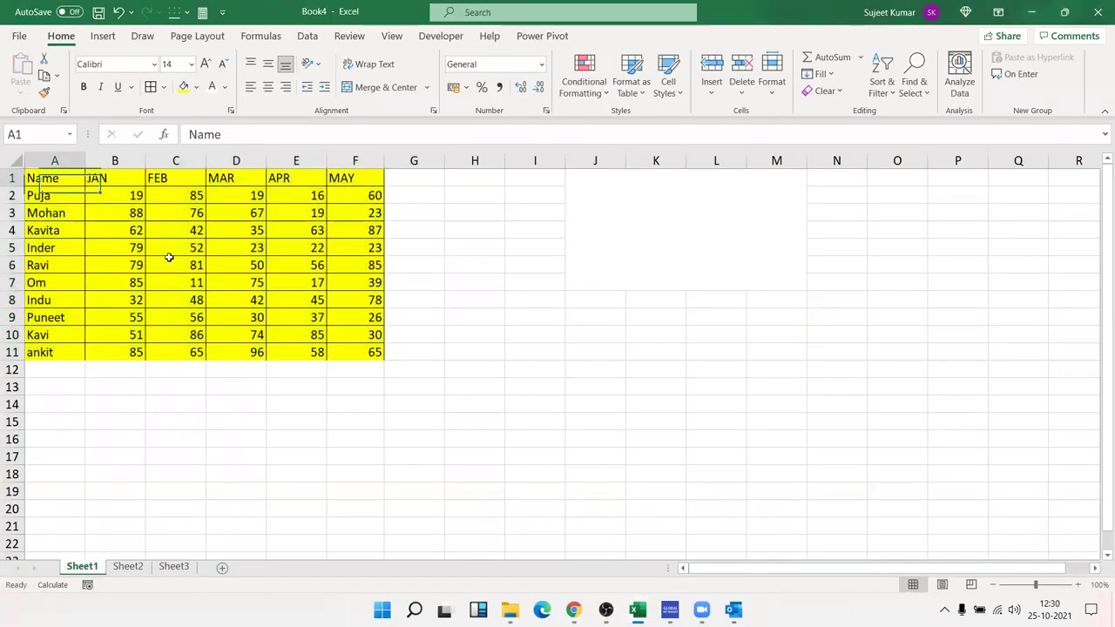
{"action": "key", "text": "ctrl+c"}
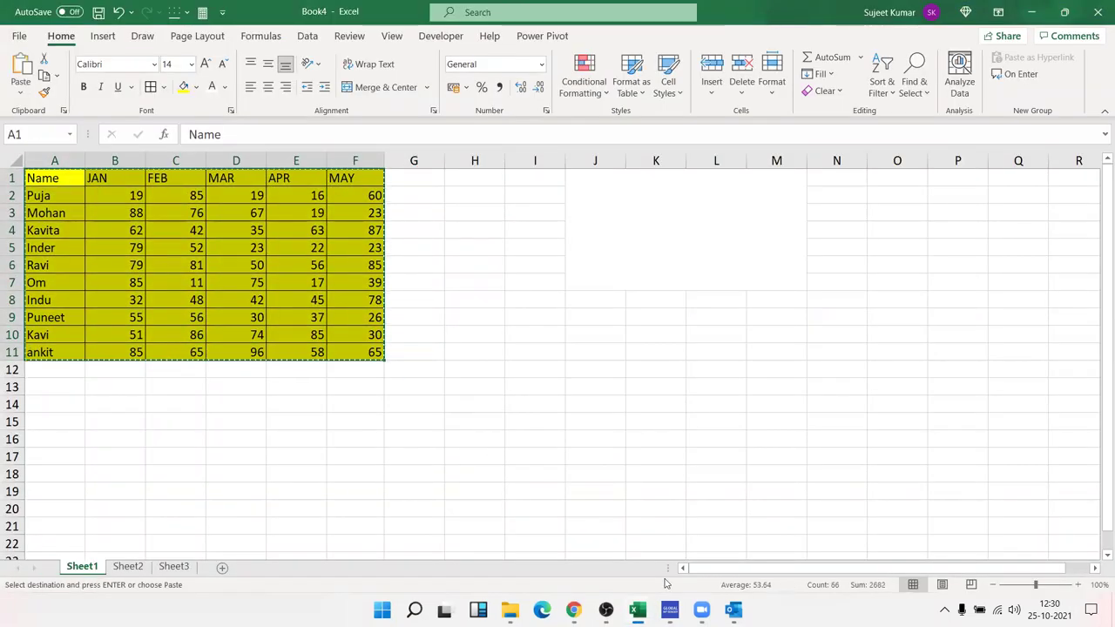
- Paste the sales table into the new message body, then undo the plain paste
{"action": "left_click", "coordinate": [733, 610]}
{"action": "left_click", "coordinate": [778, 575]}
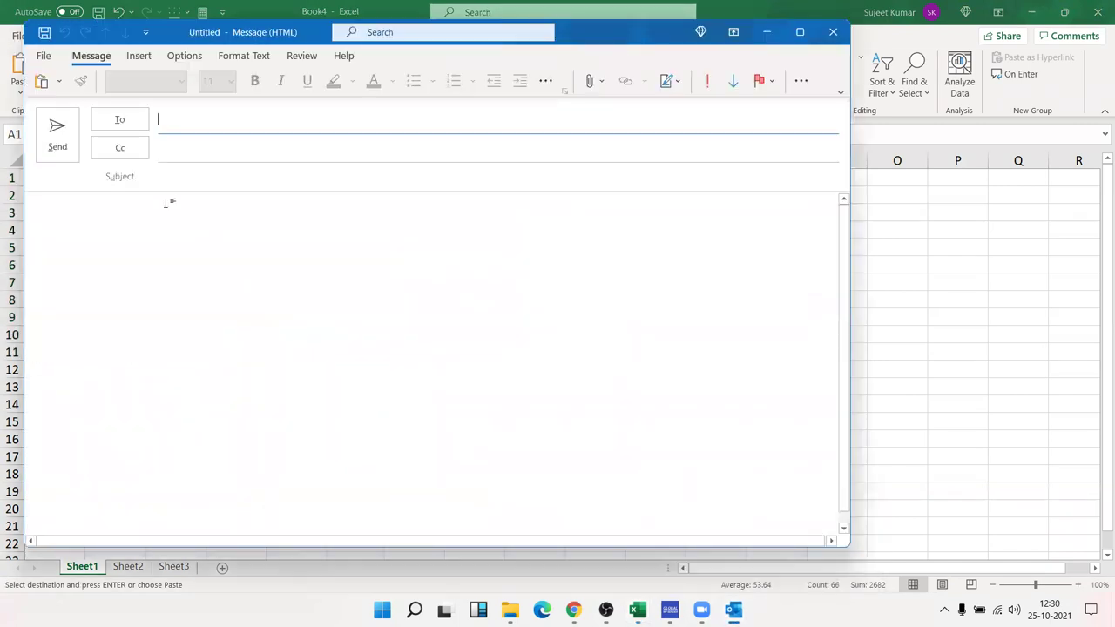
{"action": "left_click", "coordinate": [59, 81]}
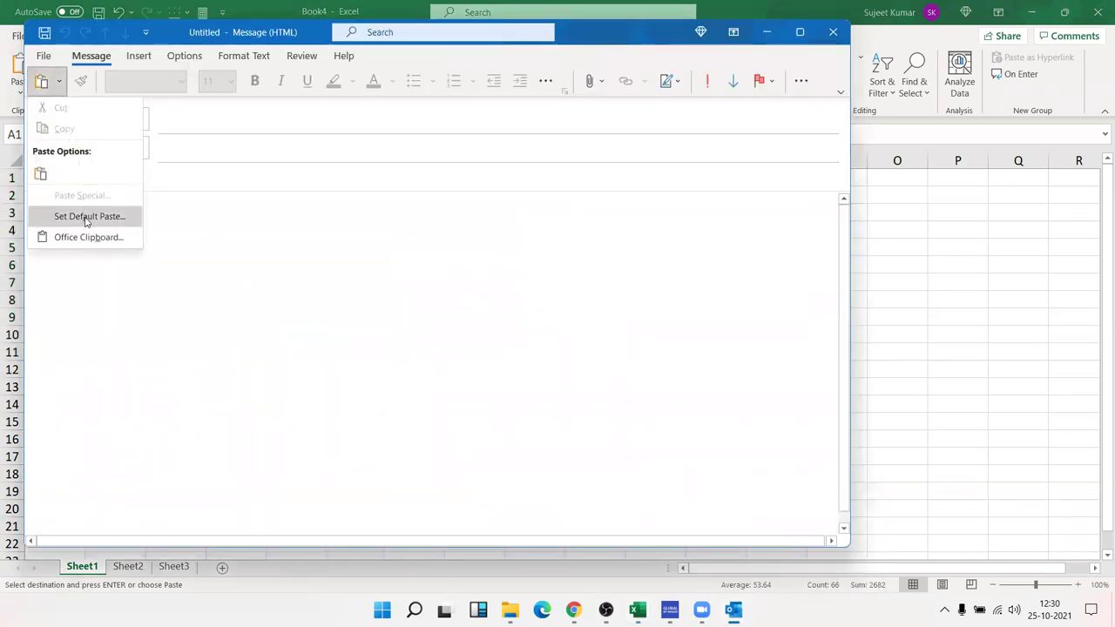
{"action": "left_click", "coordinate": [302, 252]}
{"action": "left_click", "coordinate": [302, 252]}
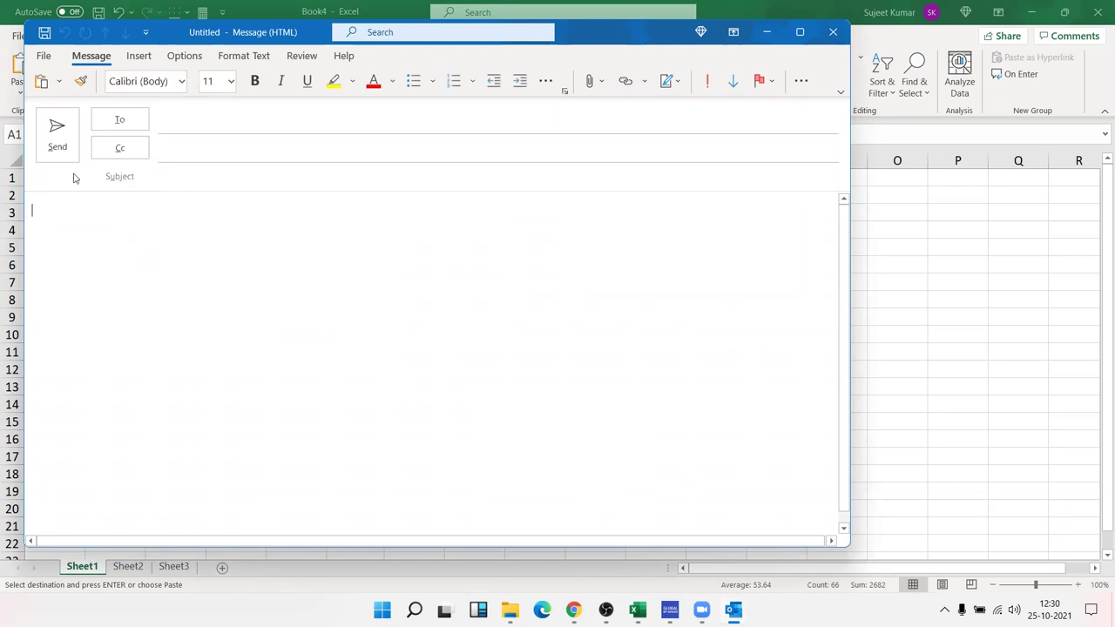
{"action": "left_click", "coordinate": [41, 82]}
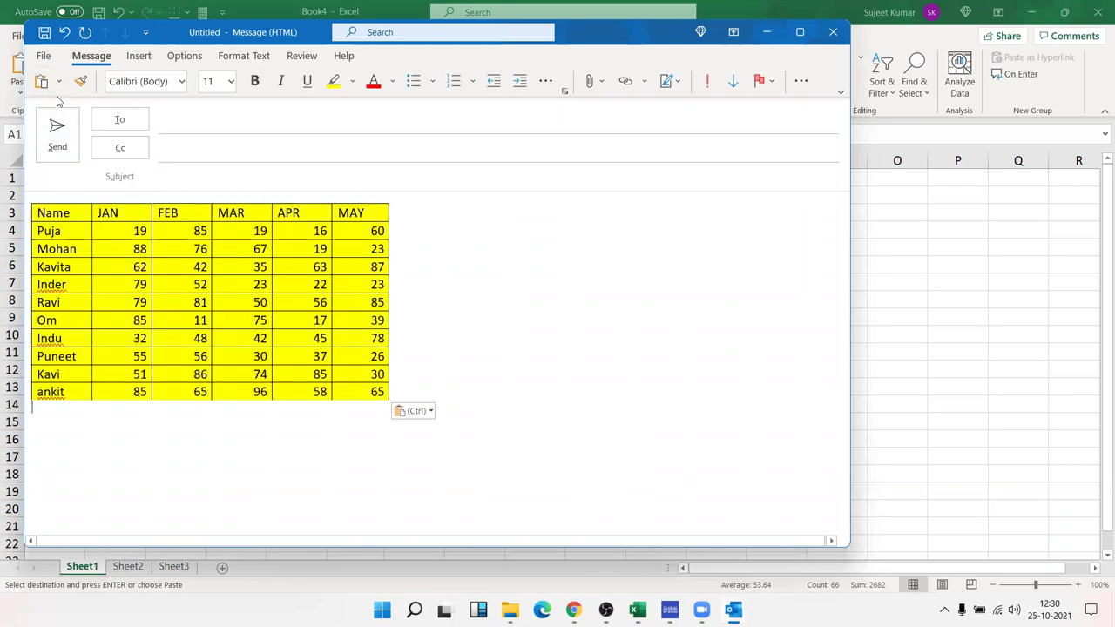
{"action": "key", "text": "ctrl+z"}
- Paste the table via Paste Special as a linked Microsoft Excel Worksheet Object
{"action": "left_click", "coordinate": [59, 82]}
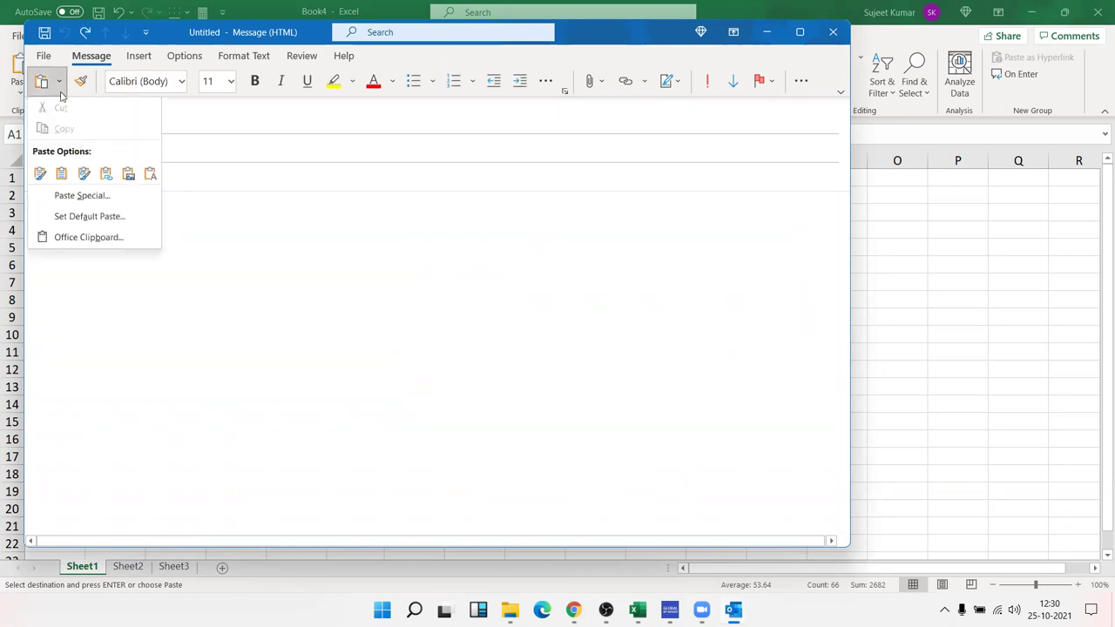
{"action": "left_click", "coordinate": [85, 196]}
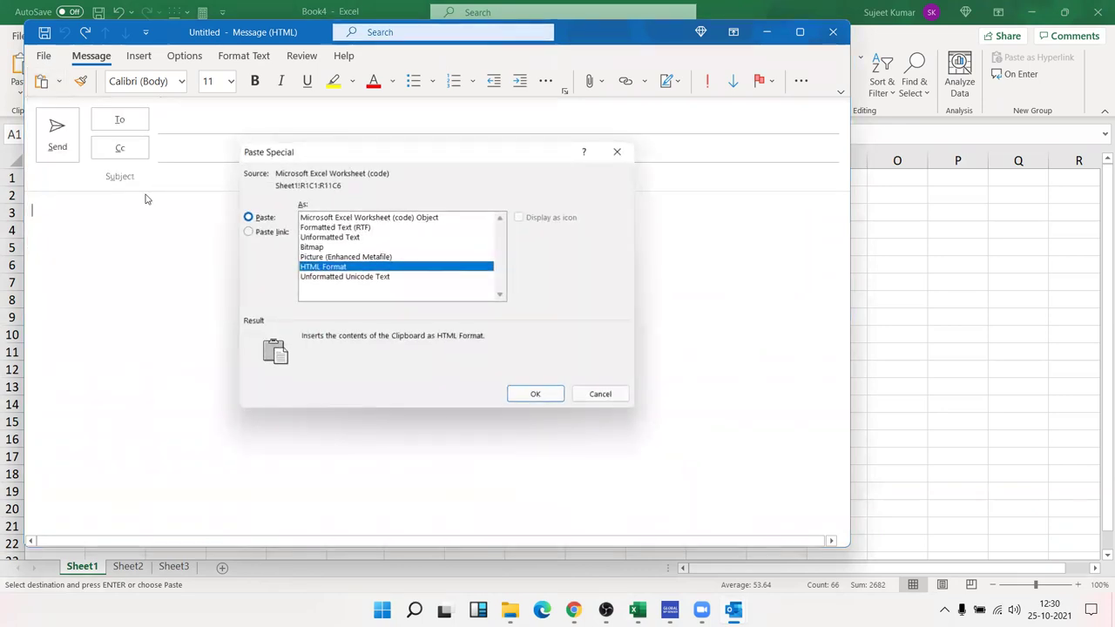
{"action": "left_click", "coordinate": [248, 231]}
{"action": "left_click", "coordinate": [358, 226]}
{"action": "left_click", "coordinate": [358, 219]}
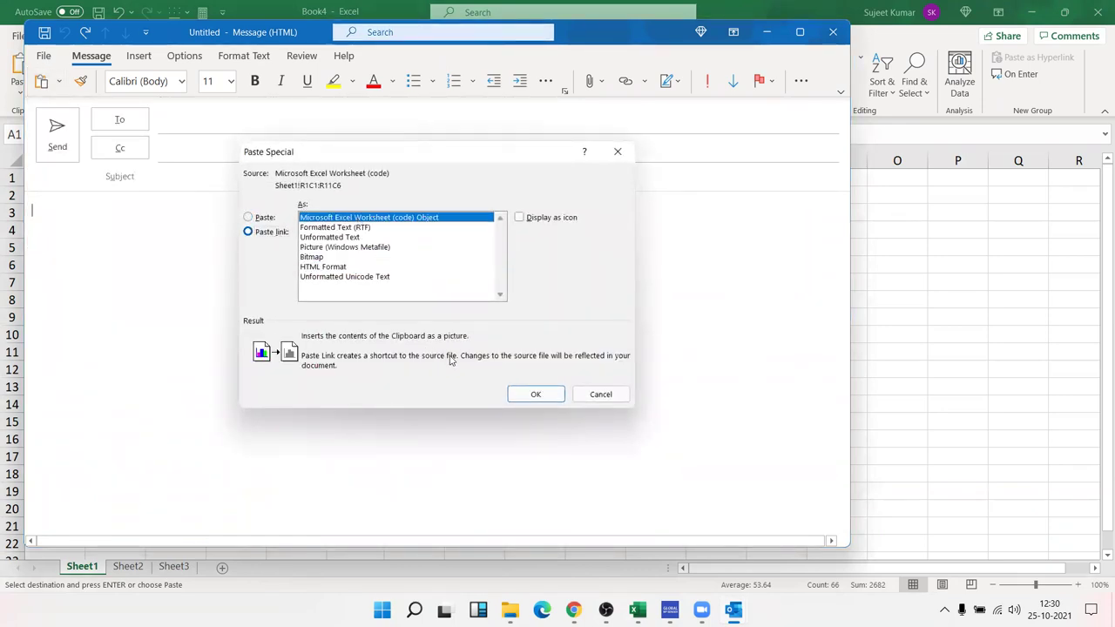
{"action": "left_click", "coordinate": [535, 395]}
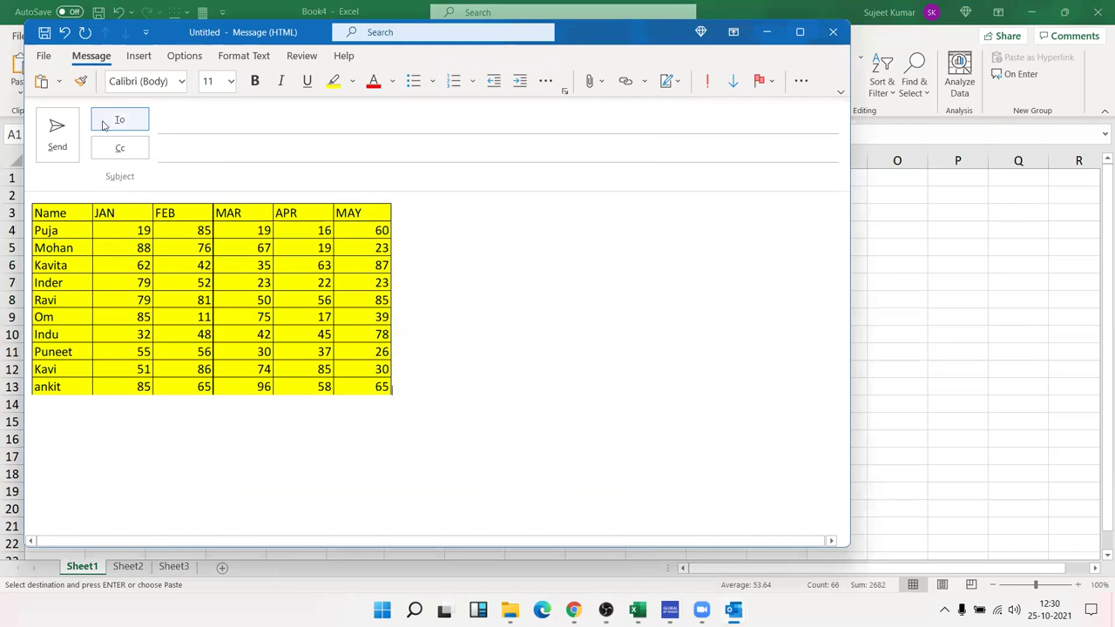
- Delete the pasted JAN–MAY table from the message body and maximise the message window
{"action": "left_click", "coordinate": [346, 386]}
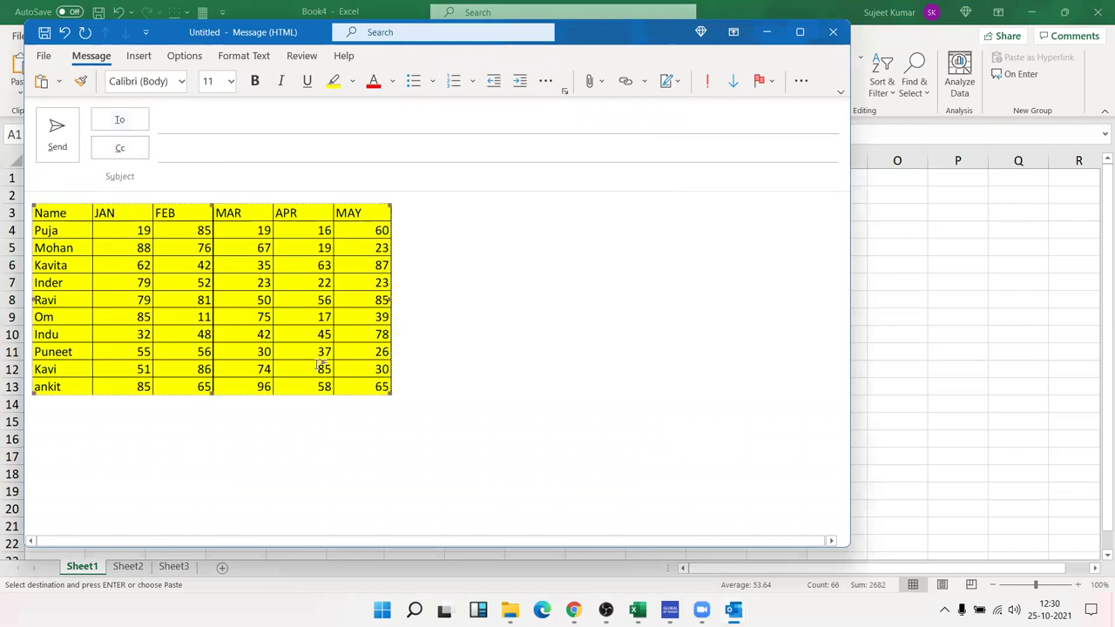
{"action": "key", "text": "Delete"}
{"action": "left_click", "coordinate": [798, 35]}
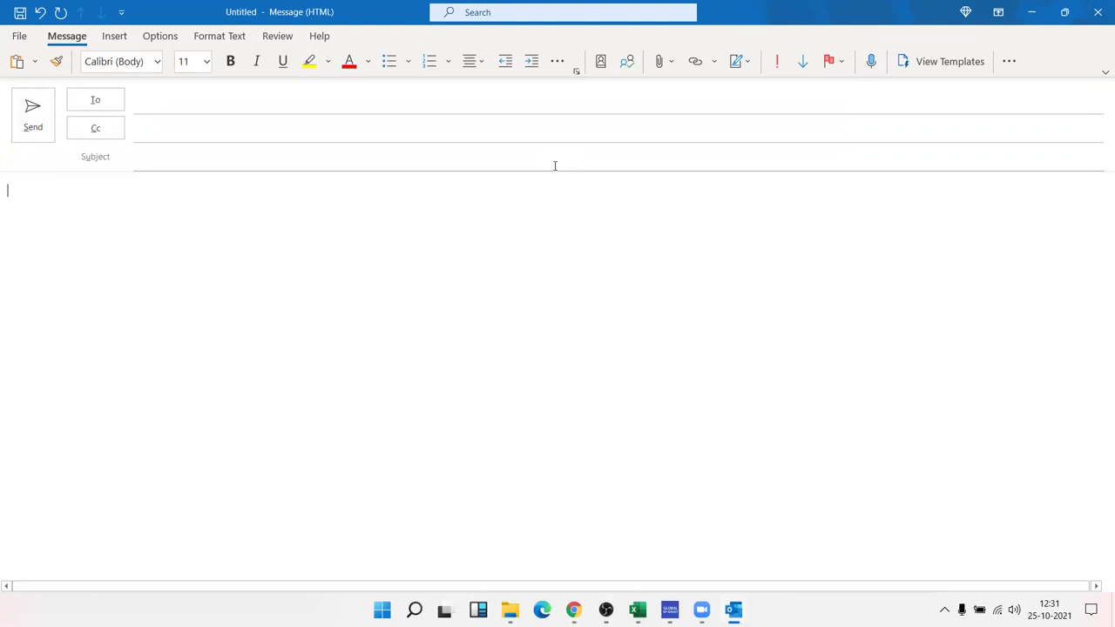
- Address the message to the suggested recipient in both To and Cc
{"action": "left_click", "coordinate": [157, 95]}
{"action": "type", "text": "ip"}
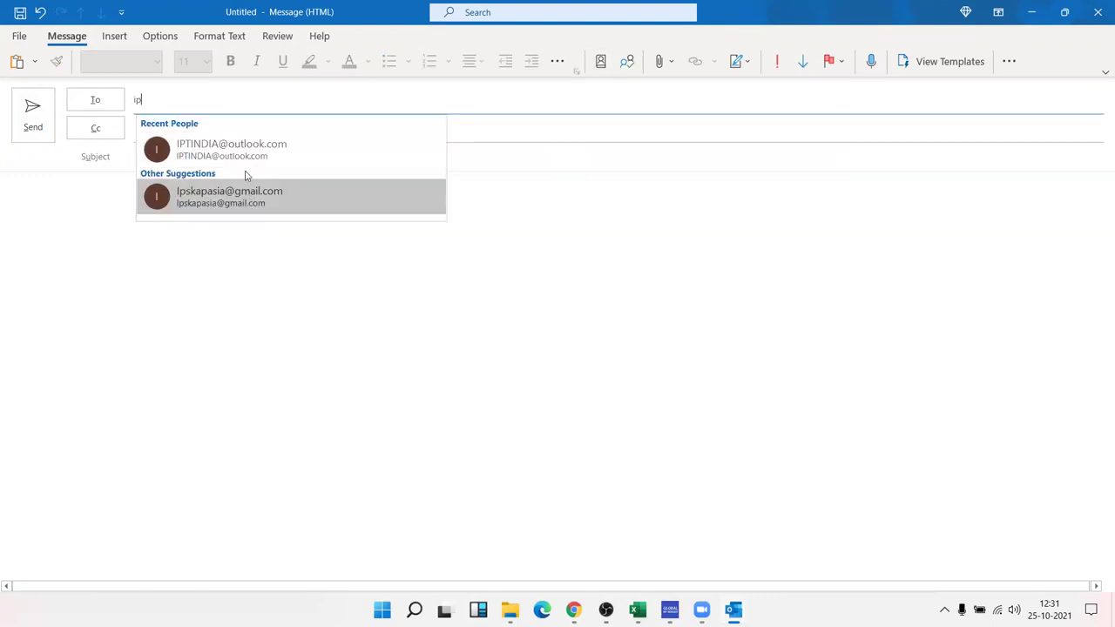
{"action": "left_click", "coordinate": [224, 150]}
{"action": "left_click", "coordinate": [180, 138]}
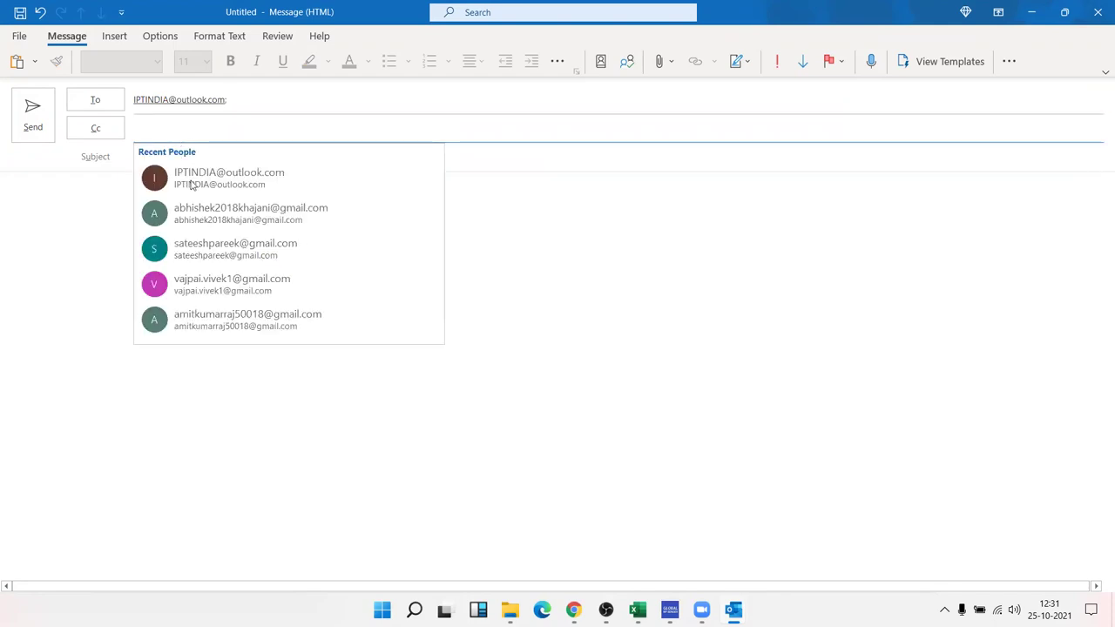
{"action": "type", "text": "ip"}
{"action": "left_click", "coordinate": [179, 182]}
- Set the subject to 'Sales Update' and begin the body with the greeting and intro line
{"action": "left_click", "coordinate": [168, 169]}
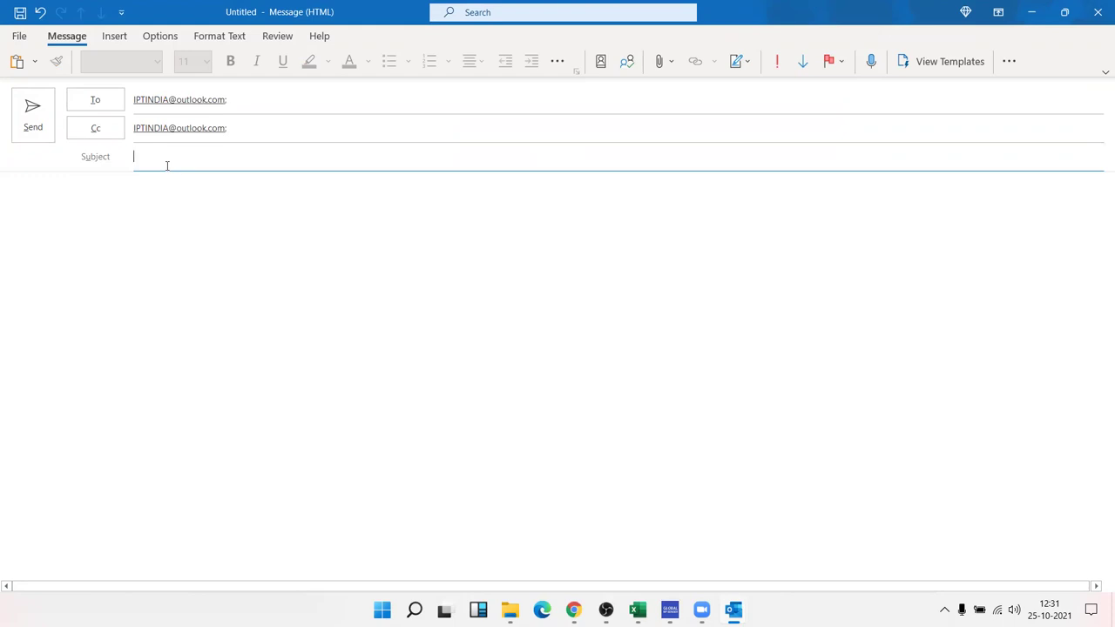
{"action": "type", "text": "Sales "}
{"action": "type", "text": "Update"}
{"action": "key", "text": "Tab"}
{"action": "type", "text": "Dea"}
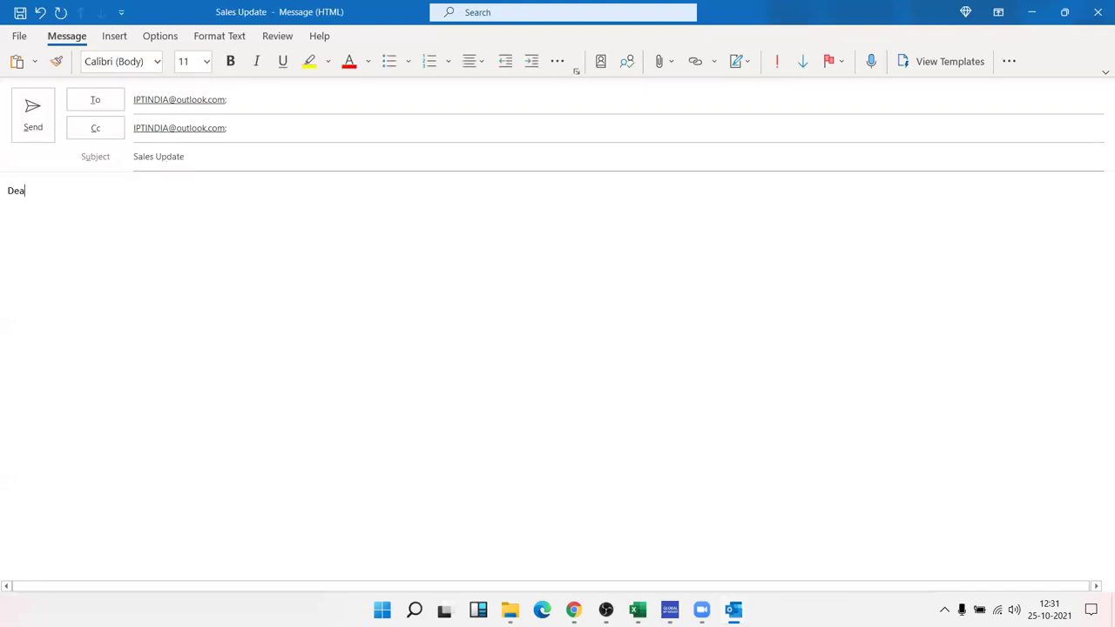
{"action": "type", "text": "r S"}
{"action": "type", "text": "bello"}
{"action": "type", "text": "w are Sales Formate"}
- Fix the intro line's last word and start a new line below it
{"action": "key", "text": "BackSpace"}
{"action": "key", "text": "BackSpace"}
{"action": "key", "text": "BackSpace"}
{"action": "key", "text": "BackSpace"}
{"action": "key", "text": "BackSpace"}
{"action": "key", "text": "BackSpace"}
{"action": "key", "text": "BackSpace"}
{"action": "type", "text": "pdate"}
{"action": "key", "text": "Return"}
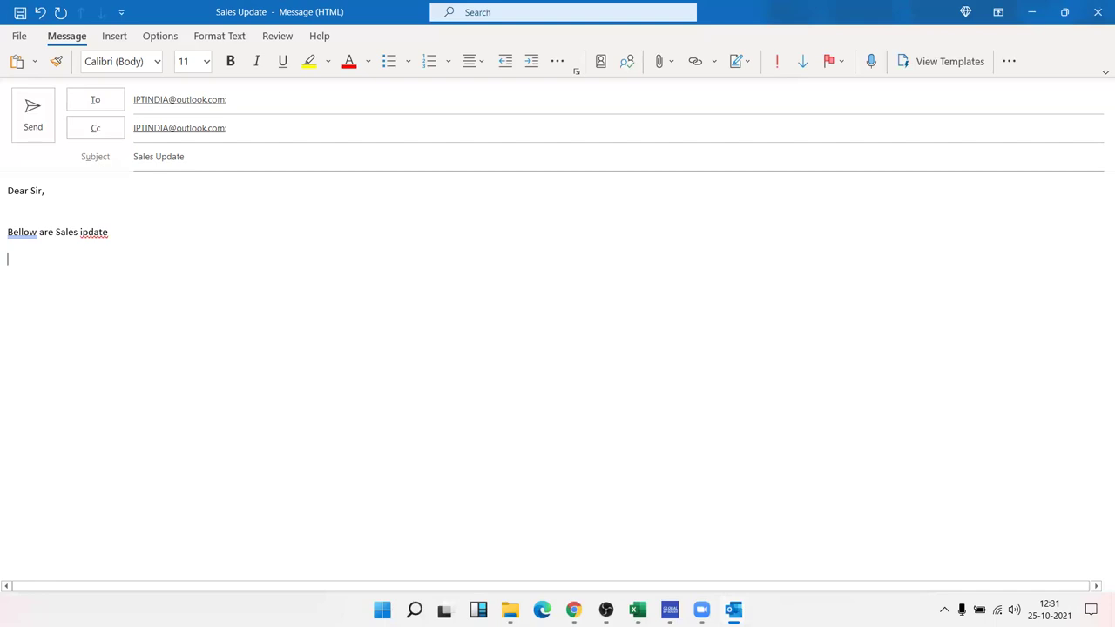
- Paste the Excel sales table as a linked Microsoft Excel Worksheet Object via Paste Special
{"action": "left_click", "coordinate": [34, 61]}
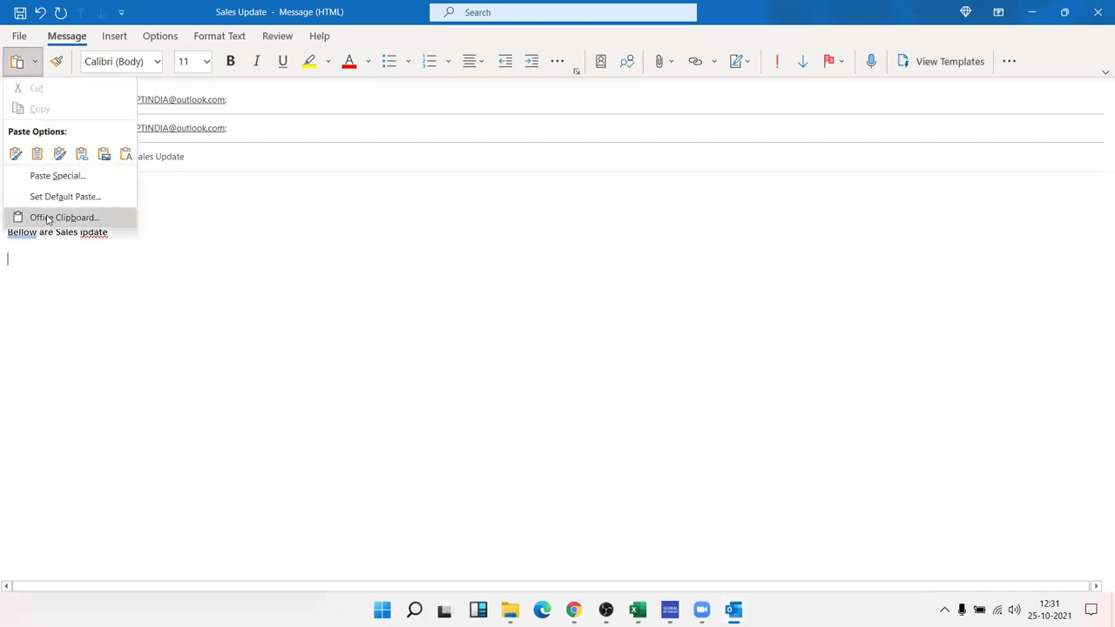
{"action": "left_click", "coordinate": [61, 176]}
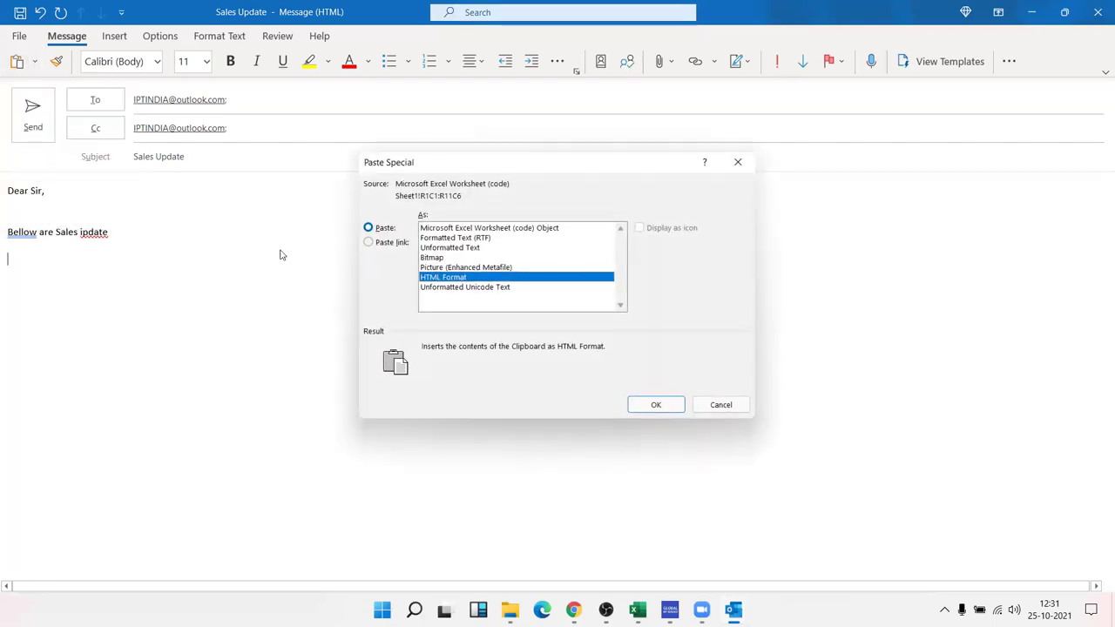
{"action": "left_click", "coordinate": [396, 243]}
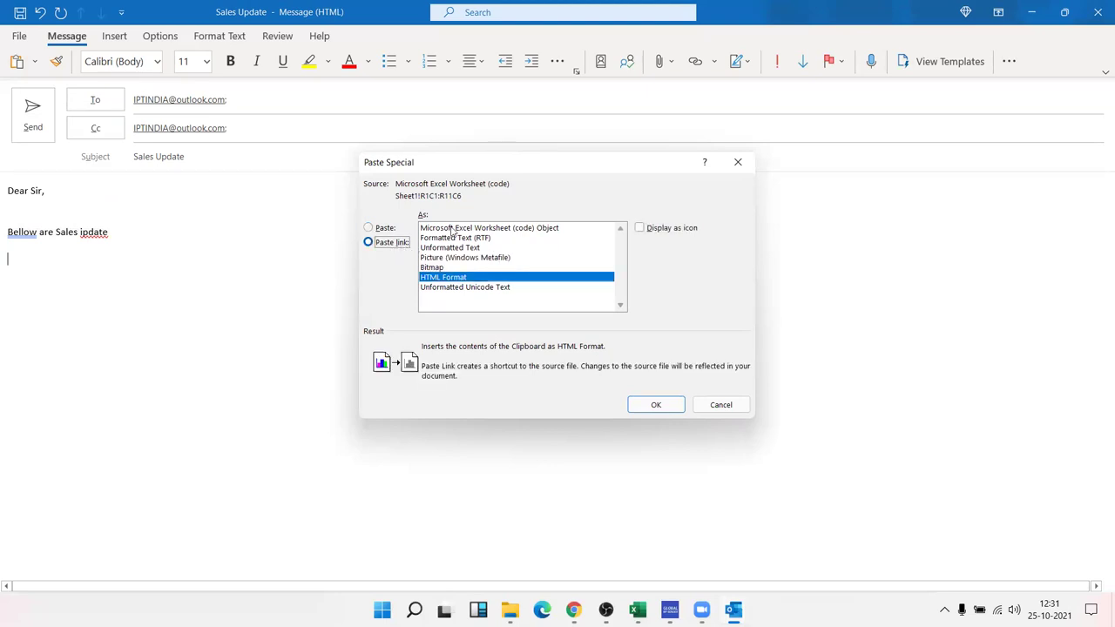
{"action": "left_click", "coordinate": [452, 229]}
{"action": "left_click", "coordinate": [641, 404]}
- Add a 'Regards' sign-off with the sender's name below the table
{"action": "key", "text": "Return"}
{"action": "type", "text": "Regards "}
{"action": "type", "text": "Sujeet"}
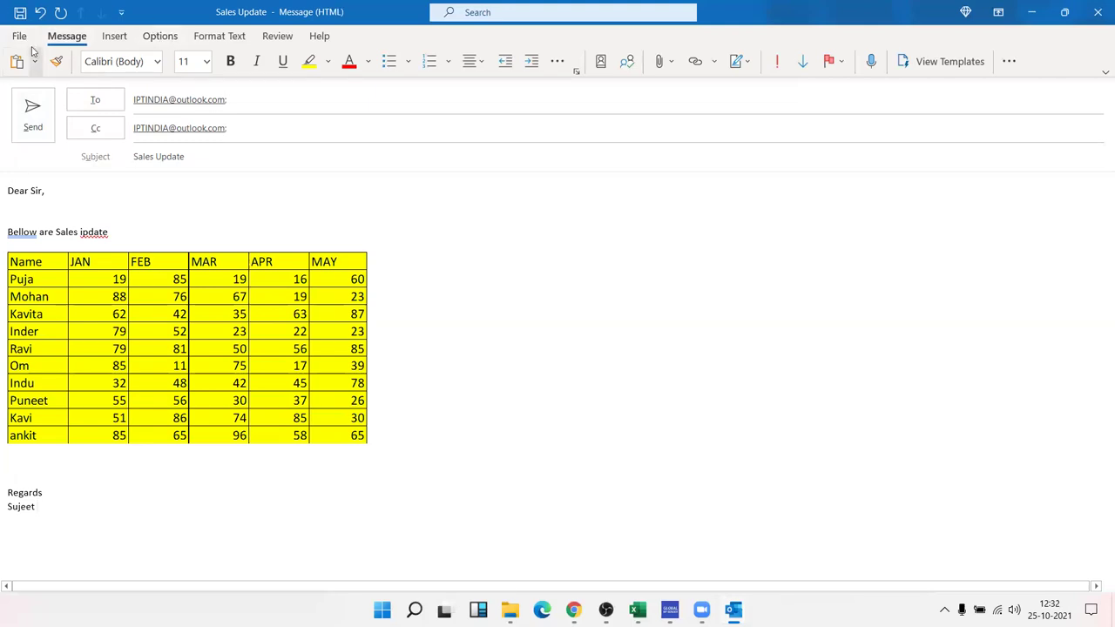
{"action": "left_click", "coordinate": [25, 39]}
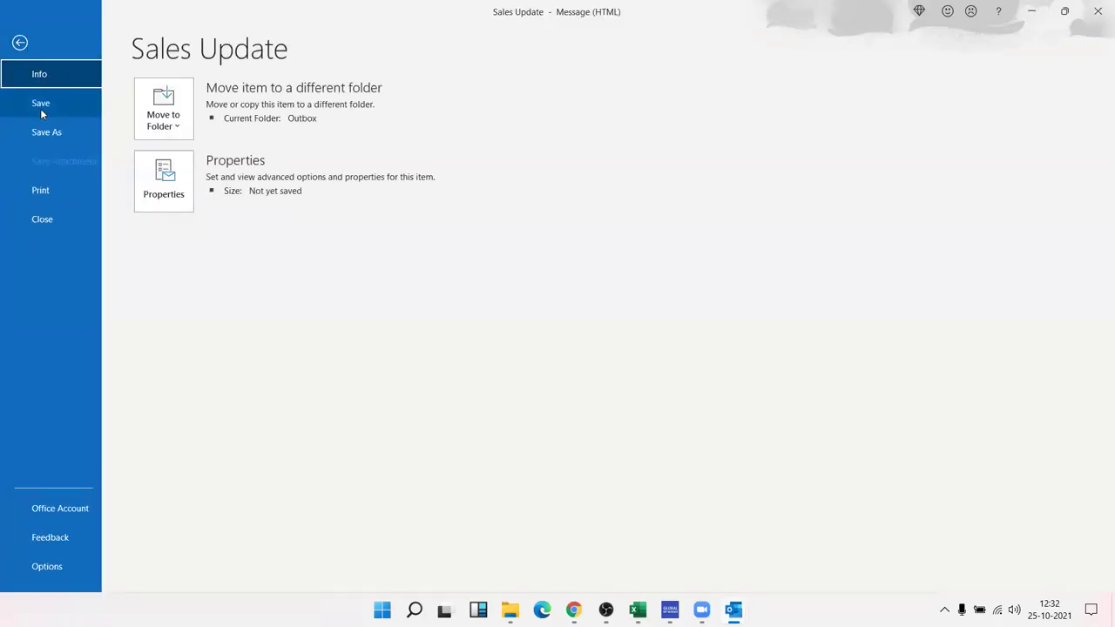
{"action": "left_click", "coordinate": [20, 42]}
{"action": "left_click", "coordinate": [274, 309]}
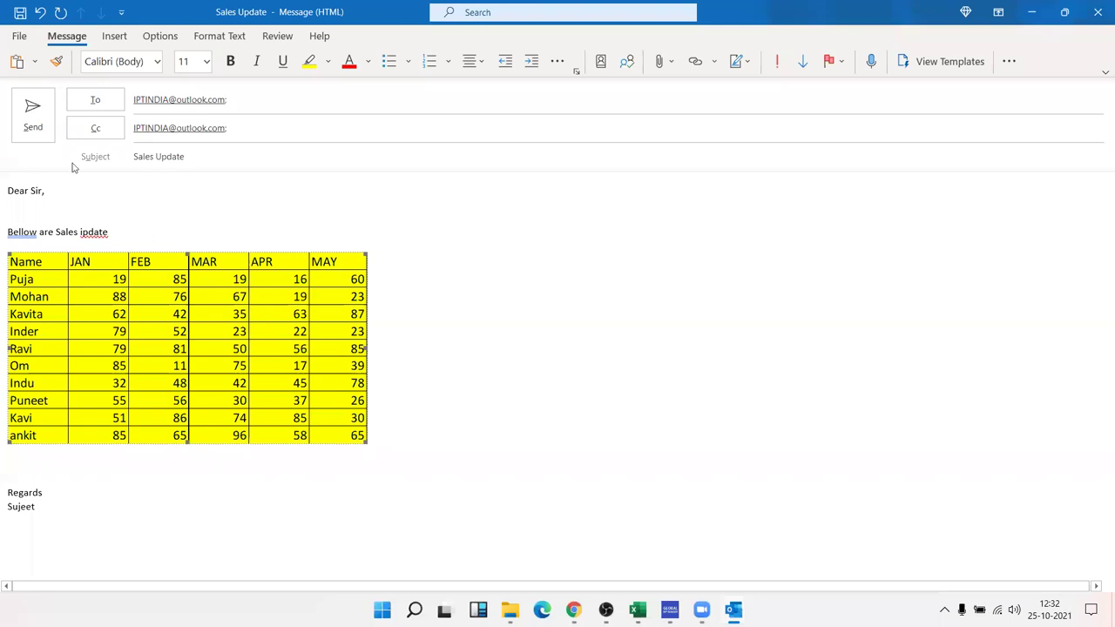
{"action": "left_click", "coordinate": [35, 62]}
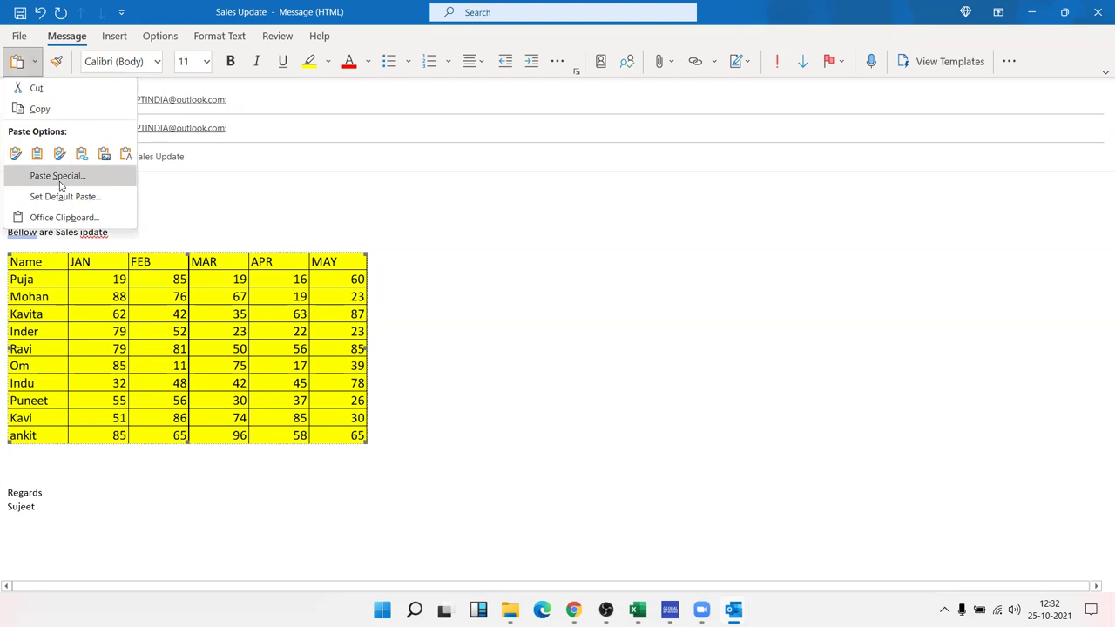
{"action": "left_click", "coordinate": [30, 39]}
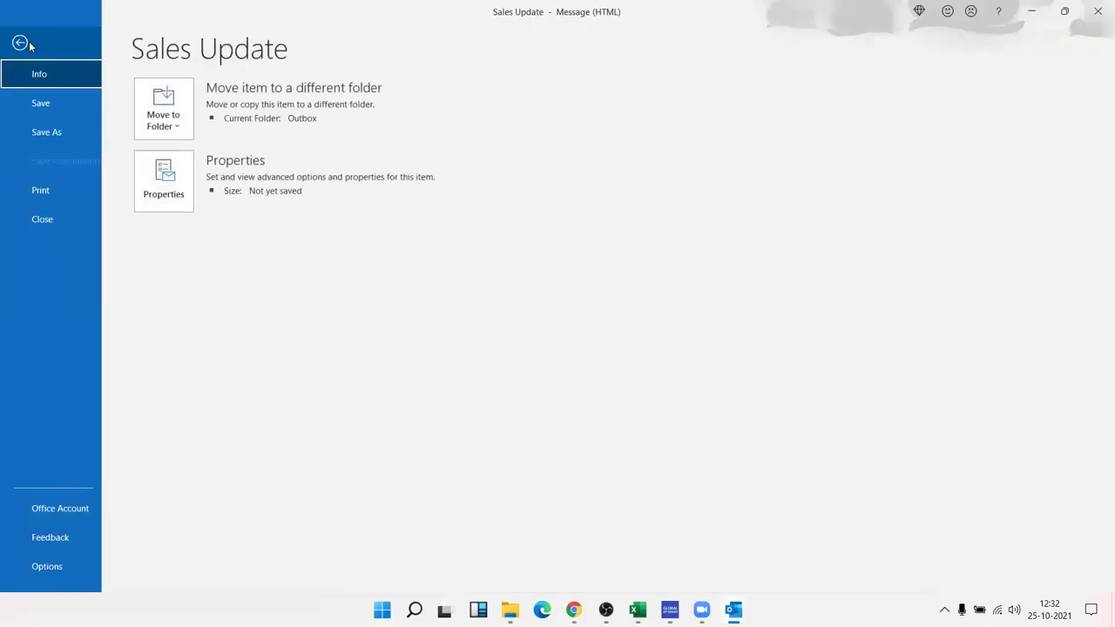
{"action": "left_click", "coordinate": [50, 128]}
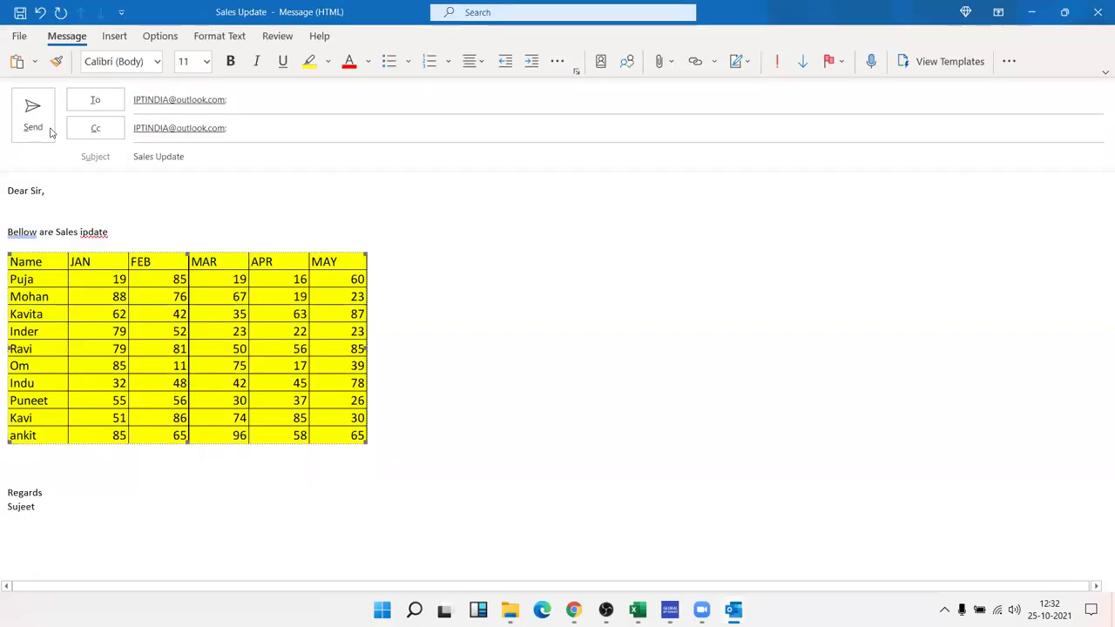
- Save as type Outlook Template to Desktop as 'Sales Update', overwriting the existing template
{"action": "left_click", "coordinate": [128, 289]}
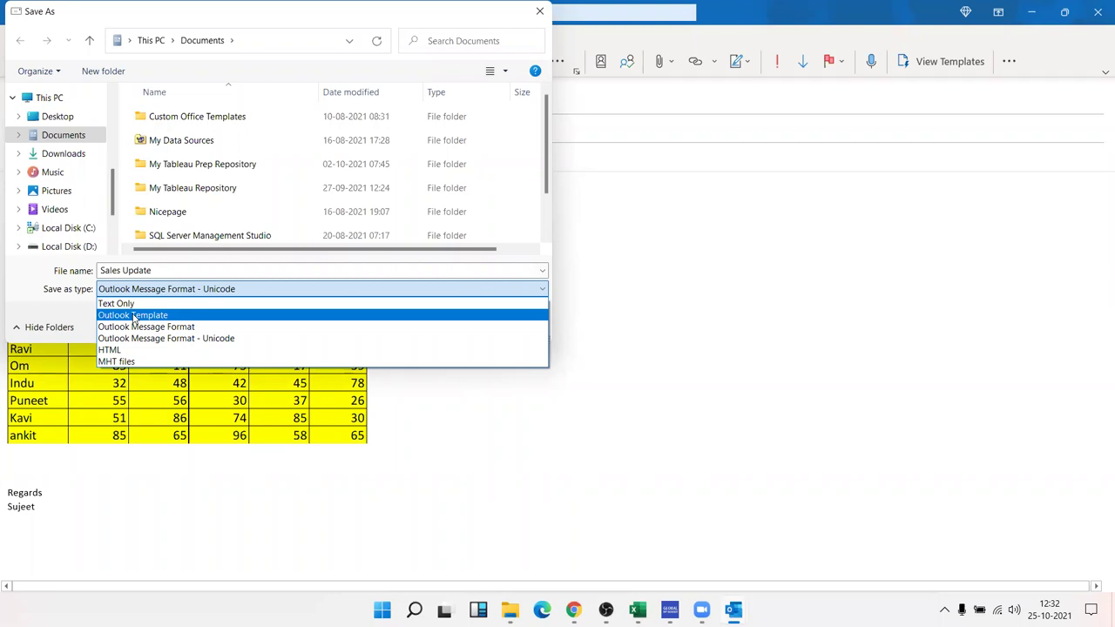
{"action": "left_click", "coordinate": [133, 316]}
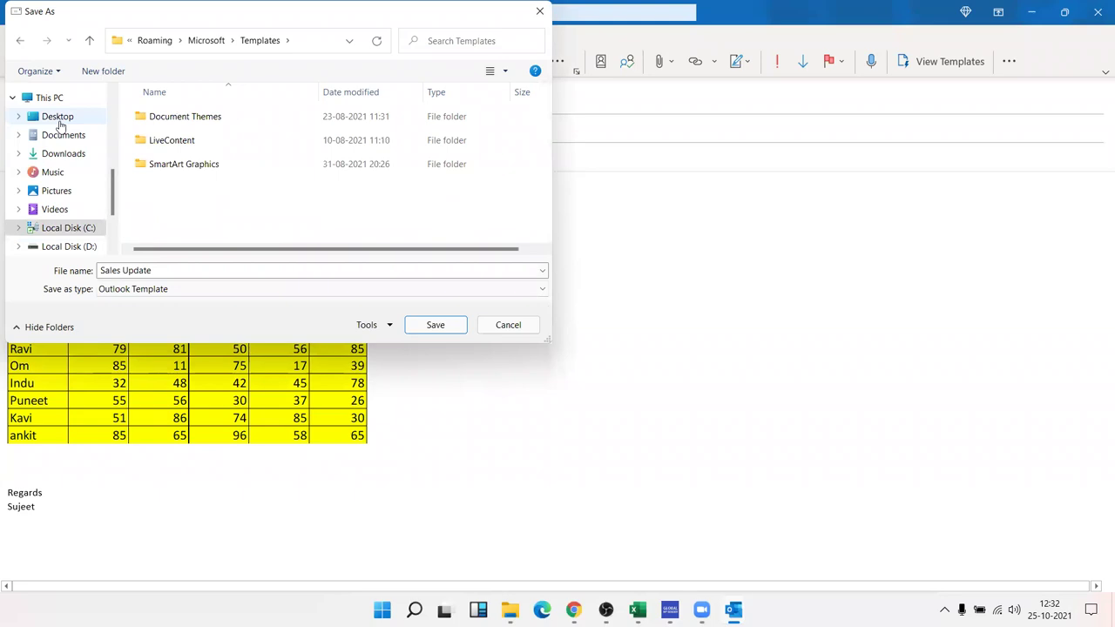
{"action": "left_click", "coordinate": [59, 120]}
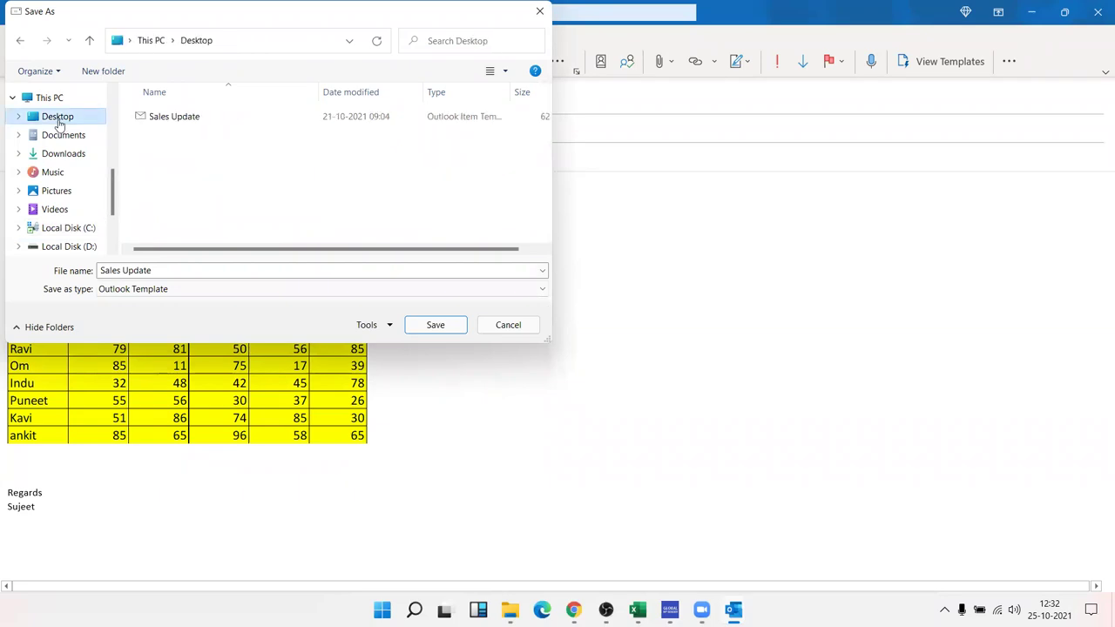
{"action": "left_click", "coordinate": [172, 127]}
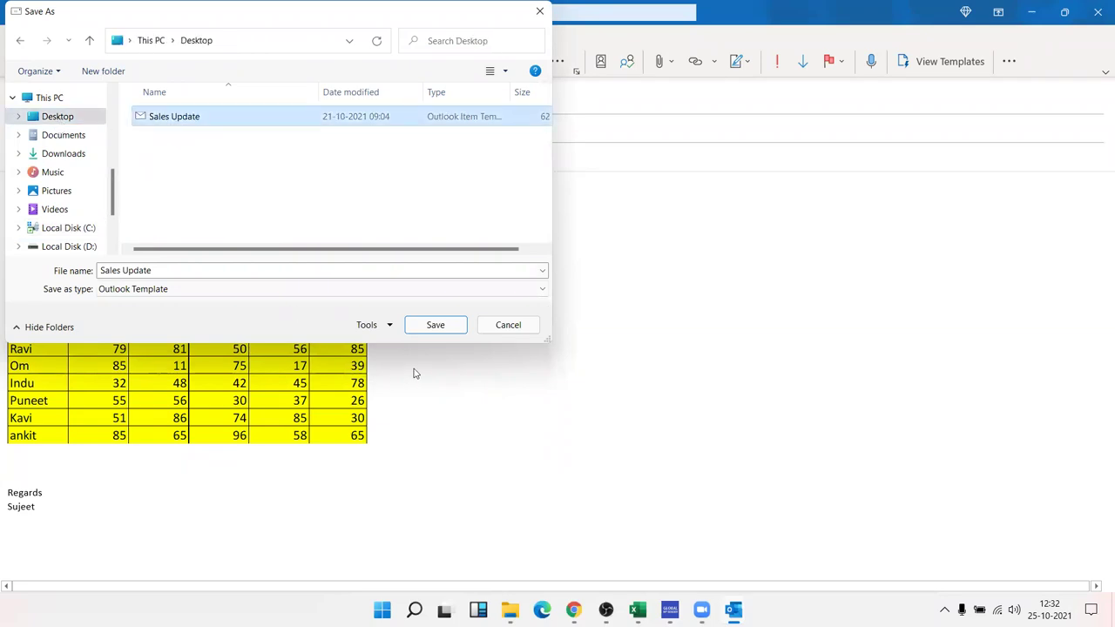
{"action": "left_click", "coordinate": [428, 336]}
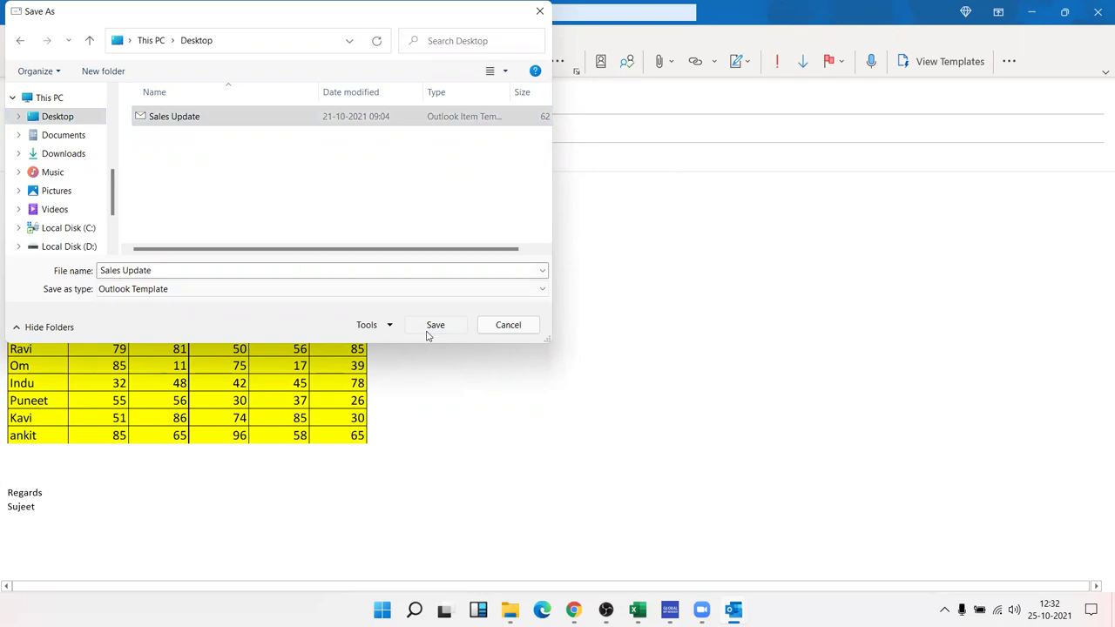
{"action": "left_click", "coordinate": [570, 309]}
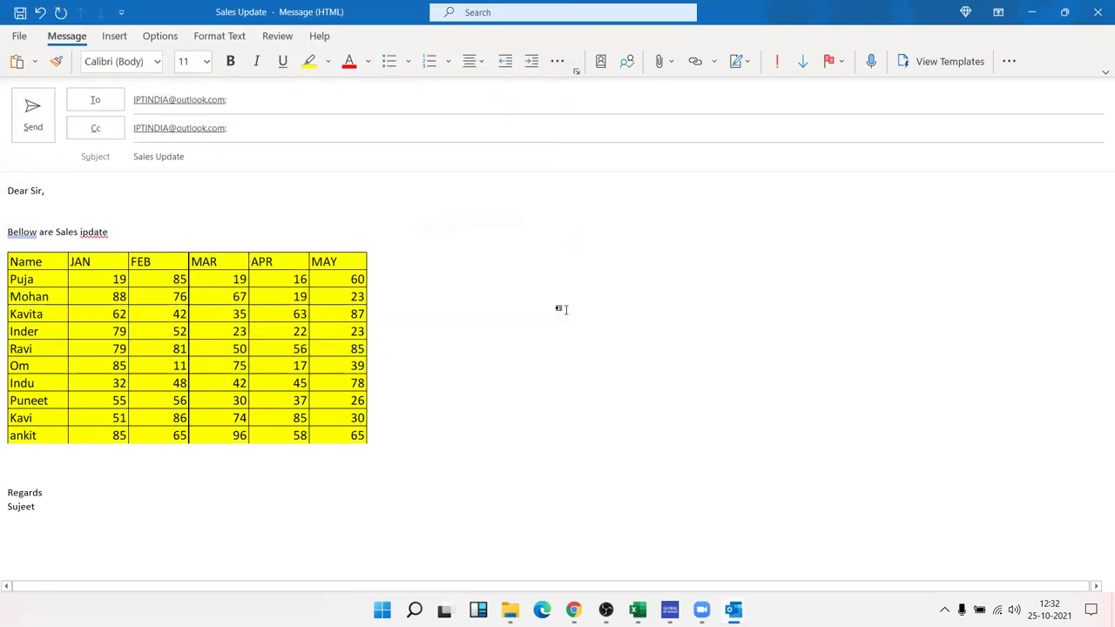
- Fill the Excel sales table with green
{"action": "left_click", "coordinate": [31, 130]}
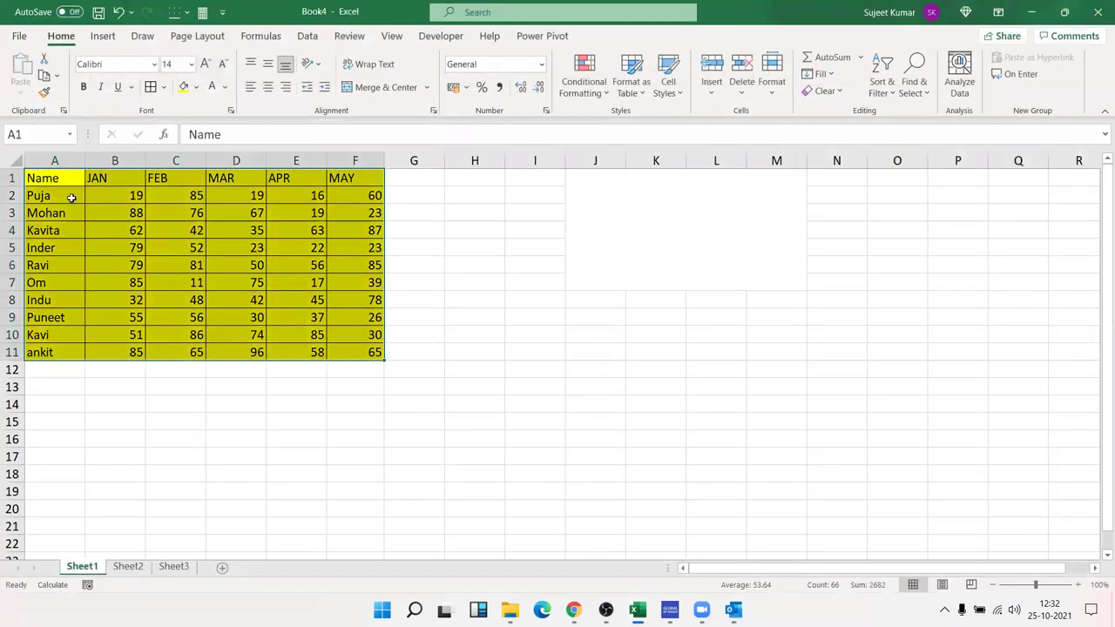
{"action": "left_click", "coordinate": [197, 87]}
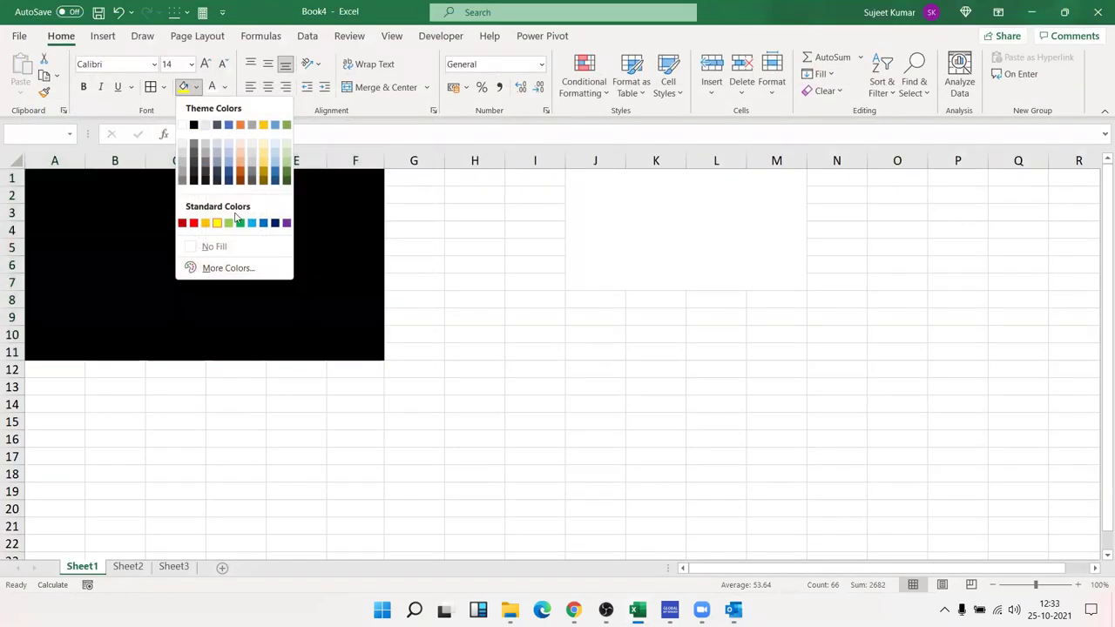
{"action": "left_click", "coordinate": [241, 223]}
- Change cell B2 to 91 and minimise Excel to show the desktop
{"action": "left_click", "coordinate": [137, 193]}
{"action": "type", "text": "91"}
{"action": "key", "text": "Return"}
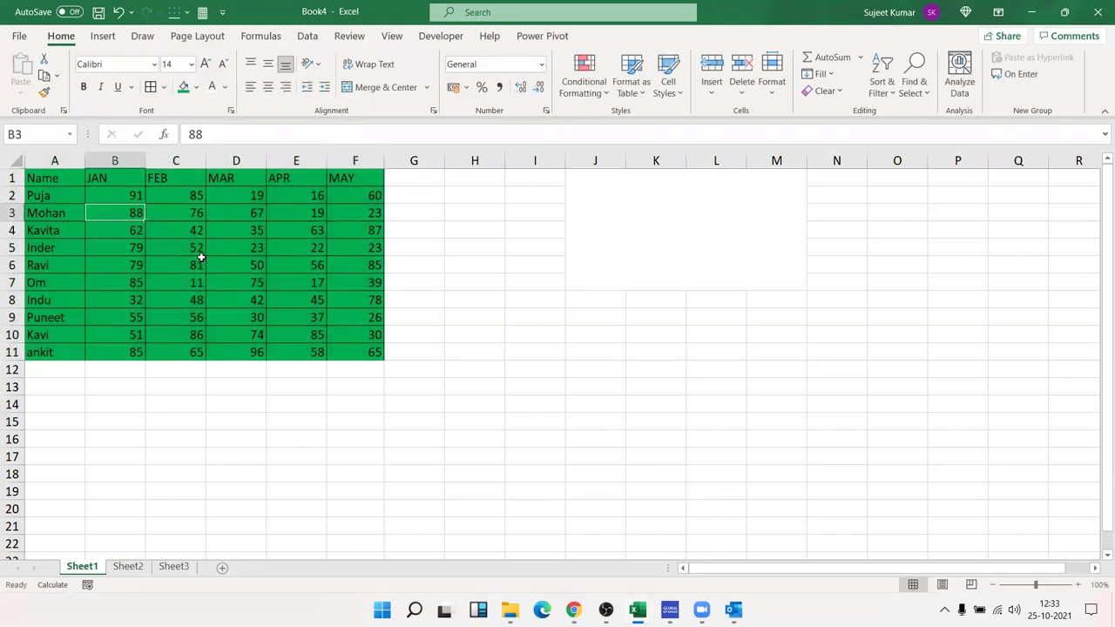
{"action": "key", "text": "super+d"}
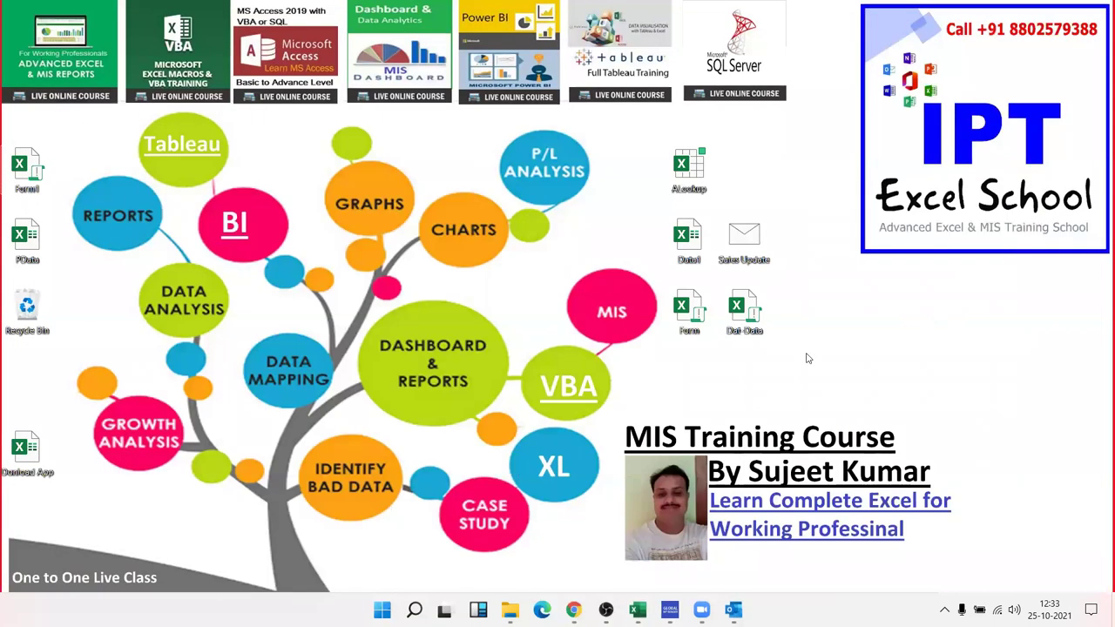
- Open the Desktop's Sales Update template, accept the link update showing green with 91, and send it
{"action": "mouse_move", "coordinate": [751, 249]}
{"action": "left_mouse_down"}
{"action": "mouse_move", "coordinate": [776, 218]}
{"action": "mouse_move", "coordinate": [730, 215]}
{"action": "mouse_move", "coordinate": [806, 283]}
{"action": "left_mouse_up"}
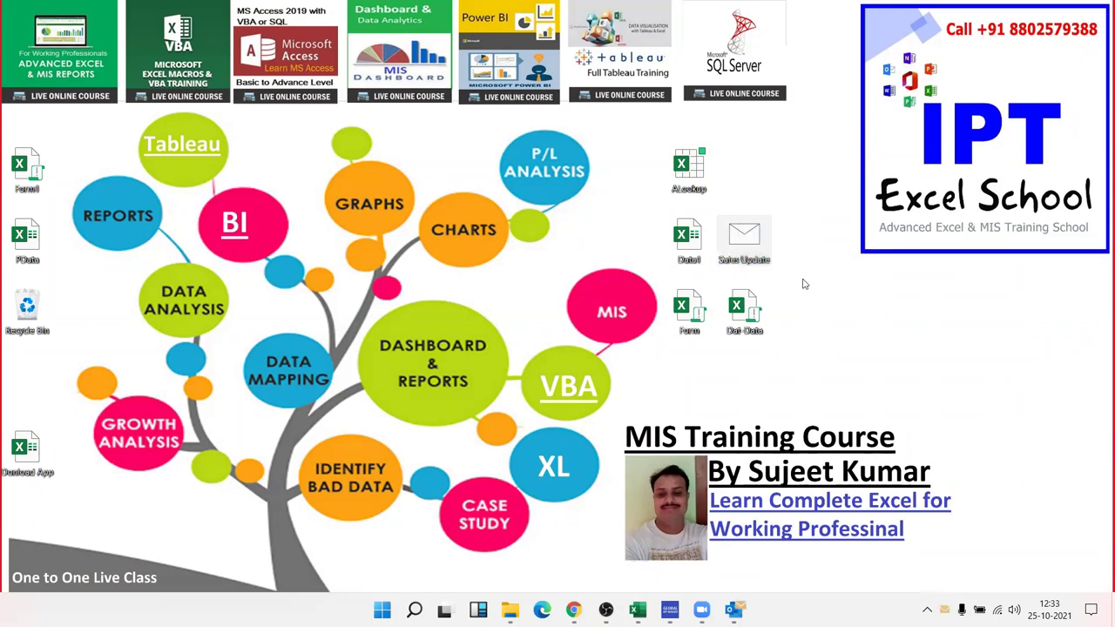
{"action": "double_click", "coordinate": [749, 244]}
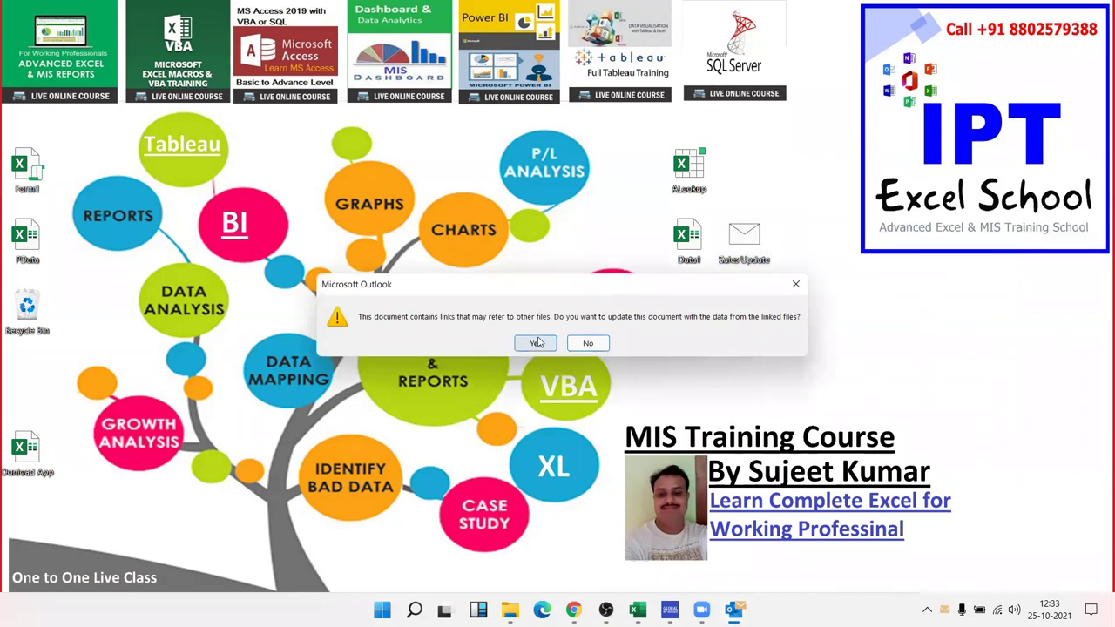
{"action": "left_click", "coordinate": [536, 344]}
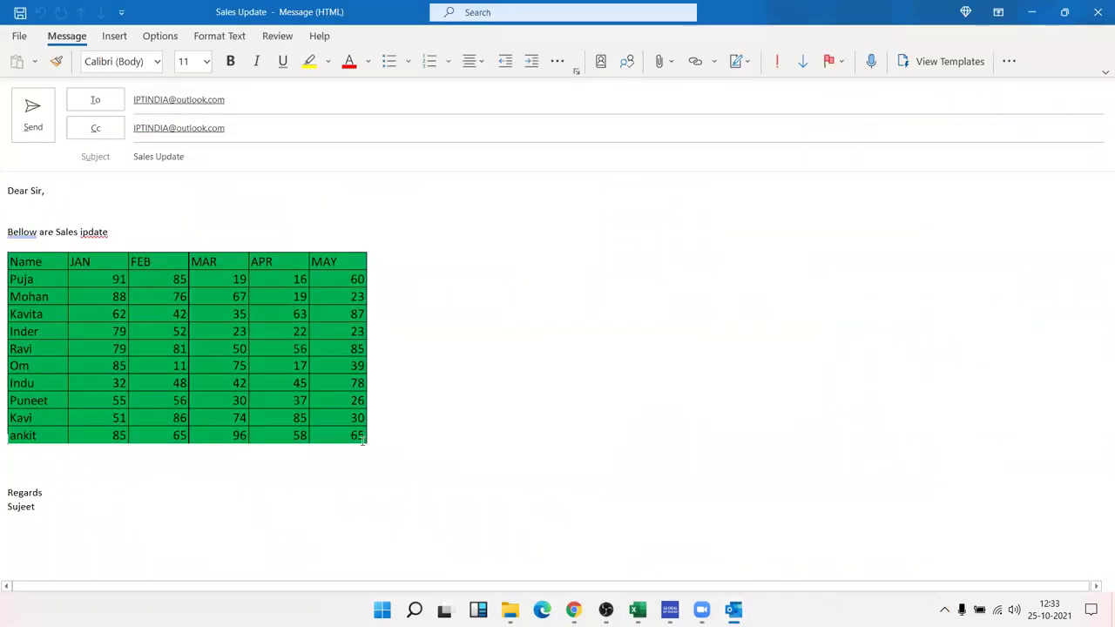
{"action": "left_click", "coordinate": [88, 297]}
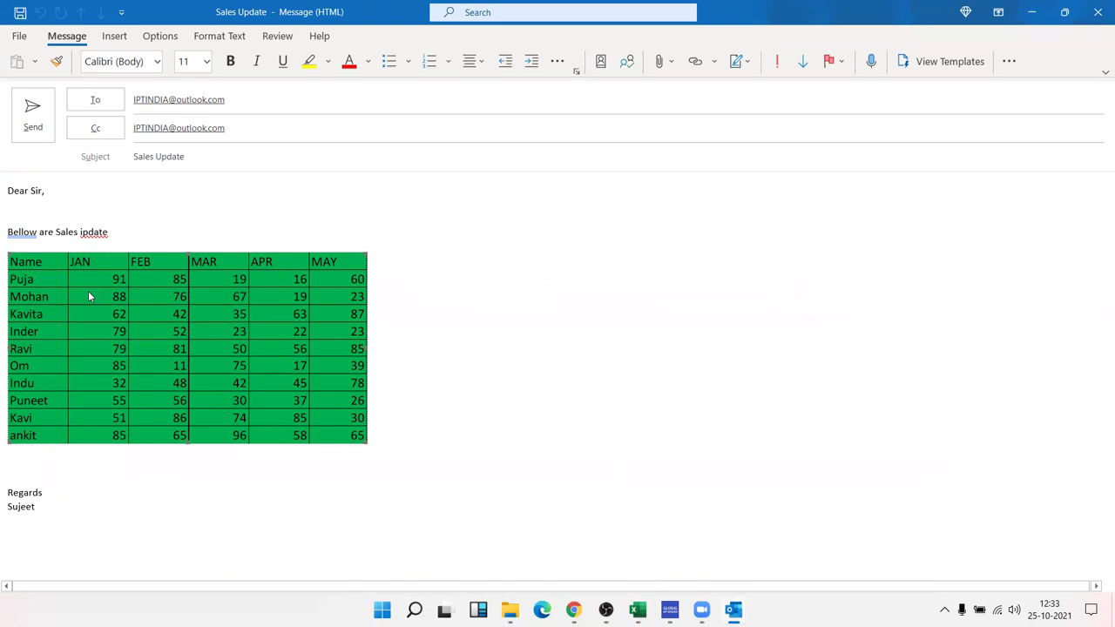
{"action": "left_click", "coordinate": [26, 122]}
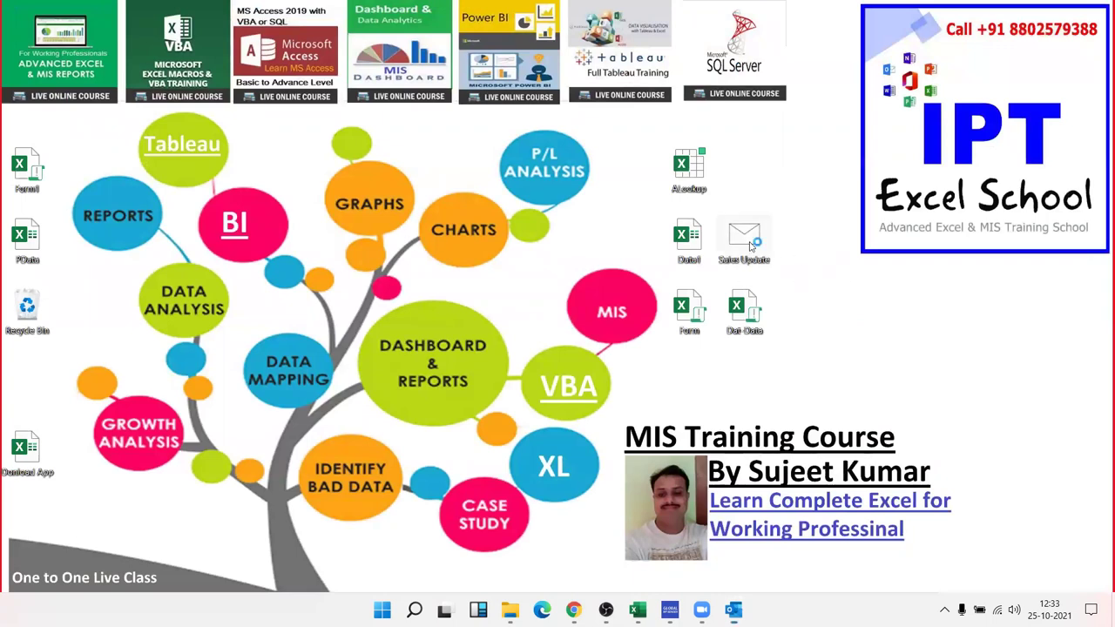
- Accept updating the reopened message's links, cancelling a close to keep it open
{"action": "left_click", "coordinate": [540, 343]}
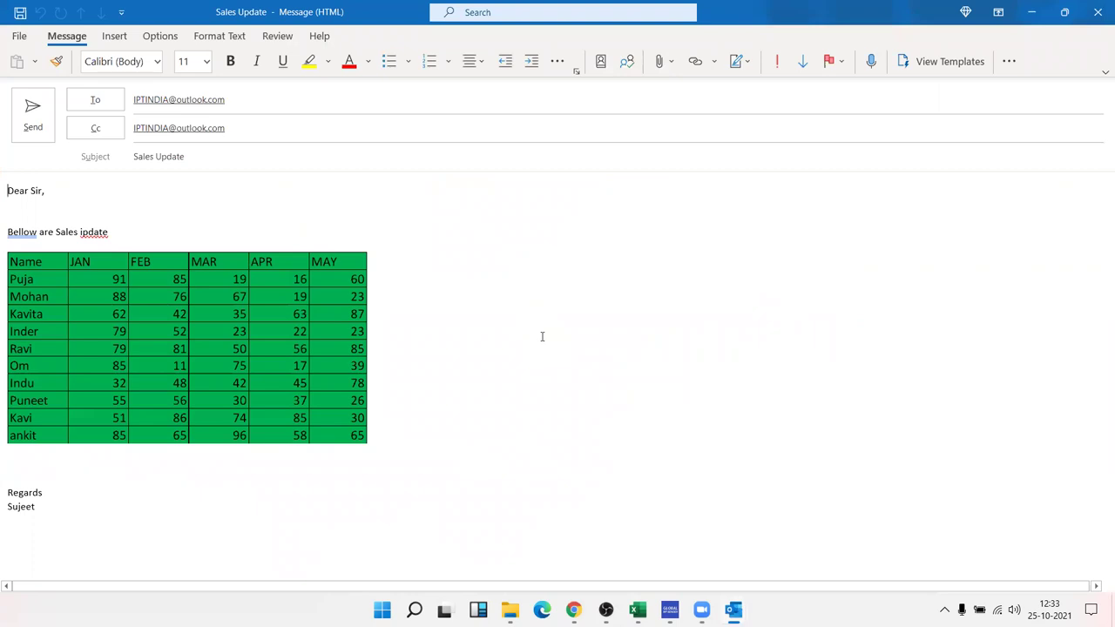
{"action": "key", "text": "alt"}
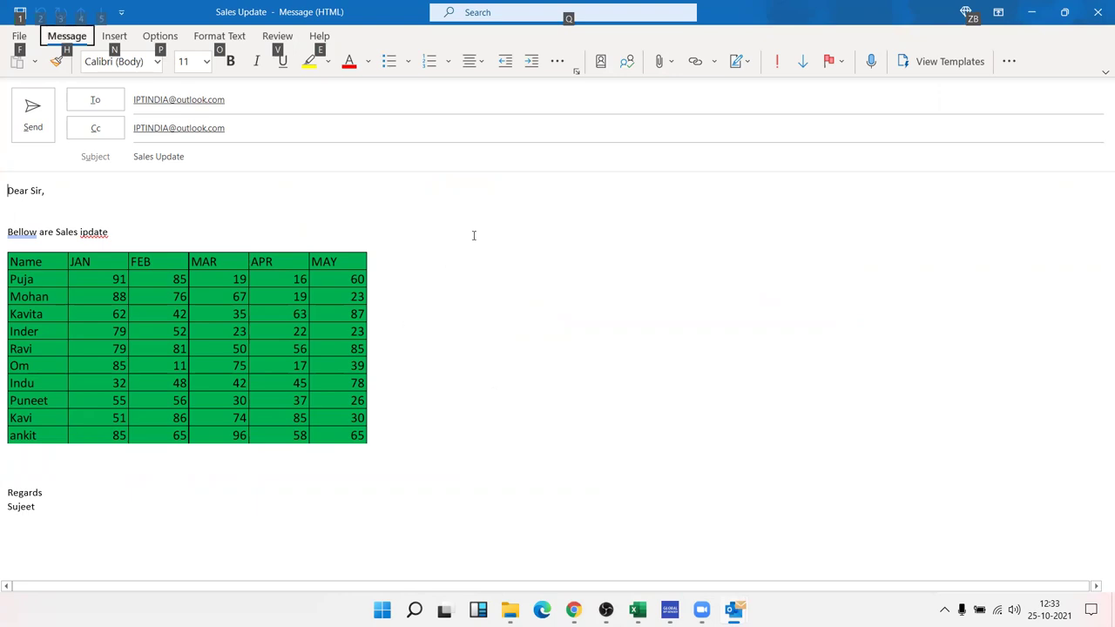
{"action": "key", "text": "shift+Tab"}
{"action": "key", "text": "shift+Tab"}
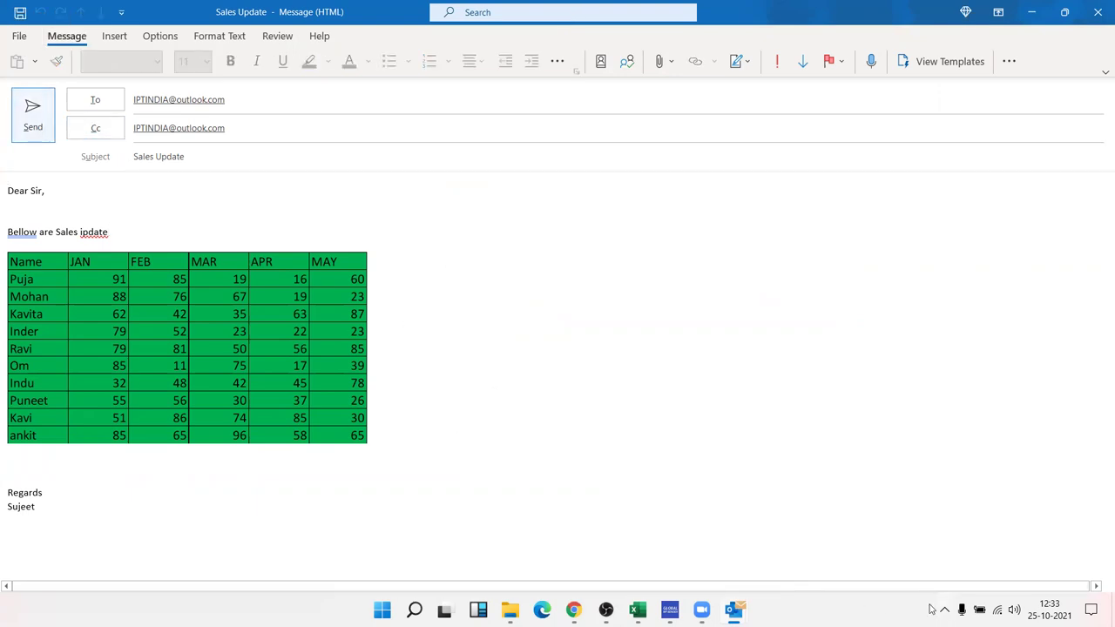
{"action": "left_click", "coordinate": [944, 609]}
{"action": "left_click", "coordinate": [669, 389]}
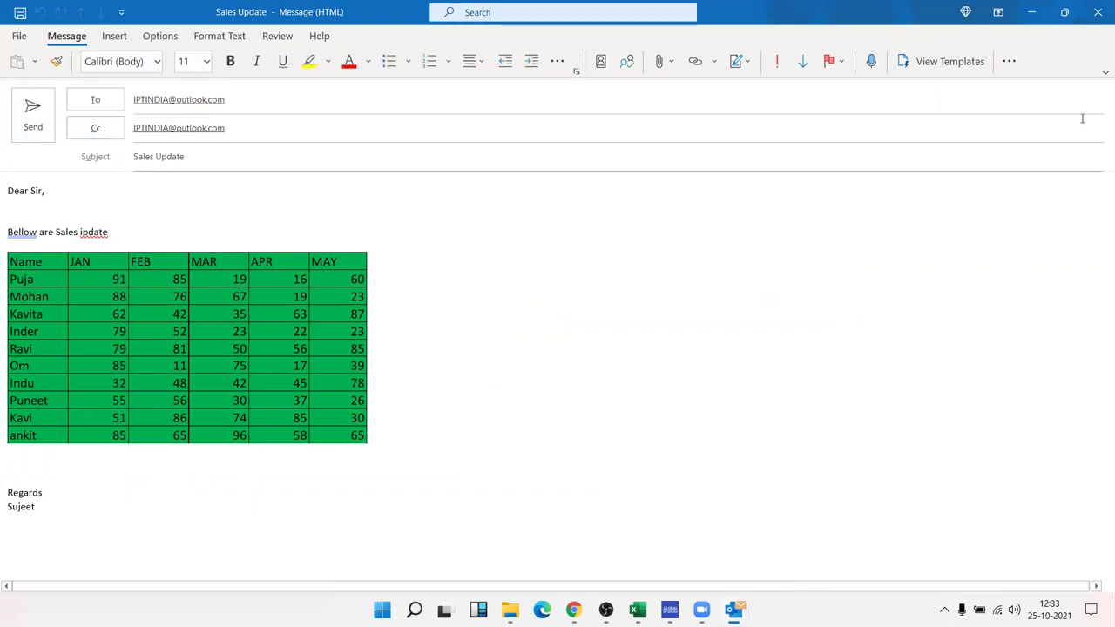
{"action": "left_click", "coordinate": [1098, 12]}
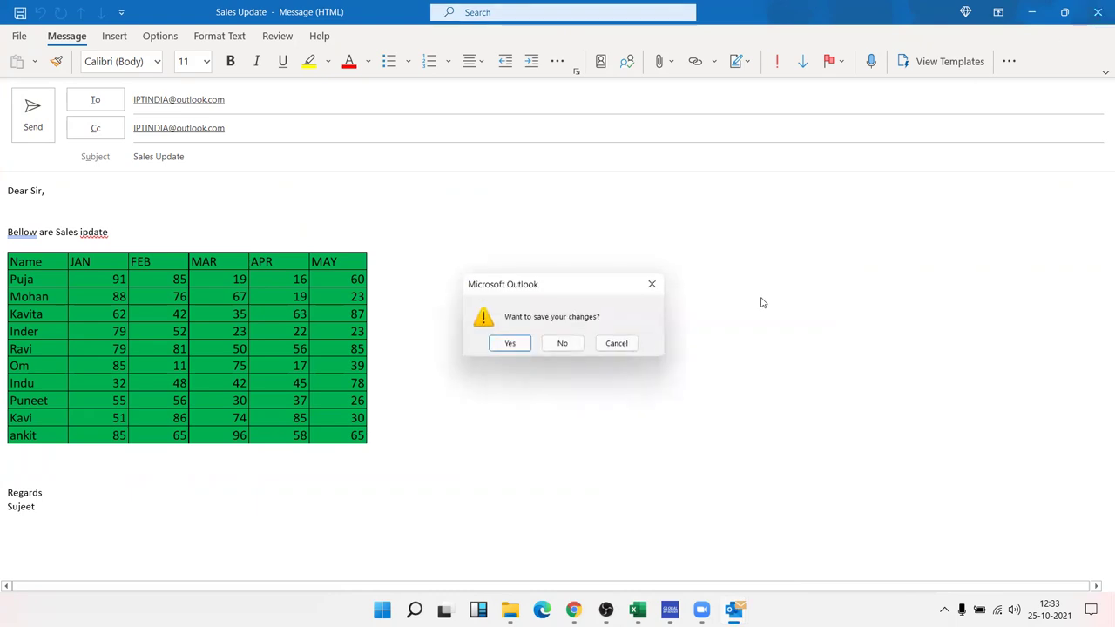
{"action": "left_click", "coordinate": [614, 345]}
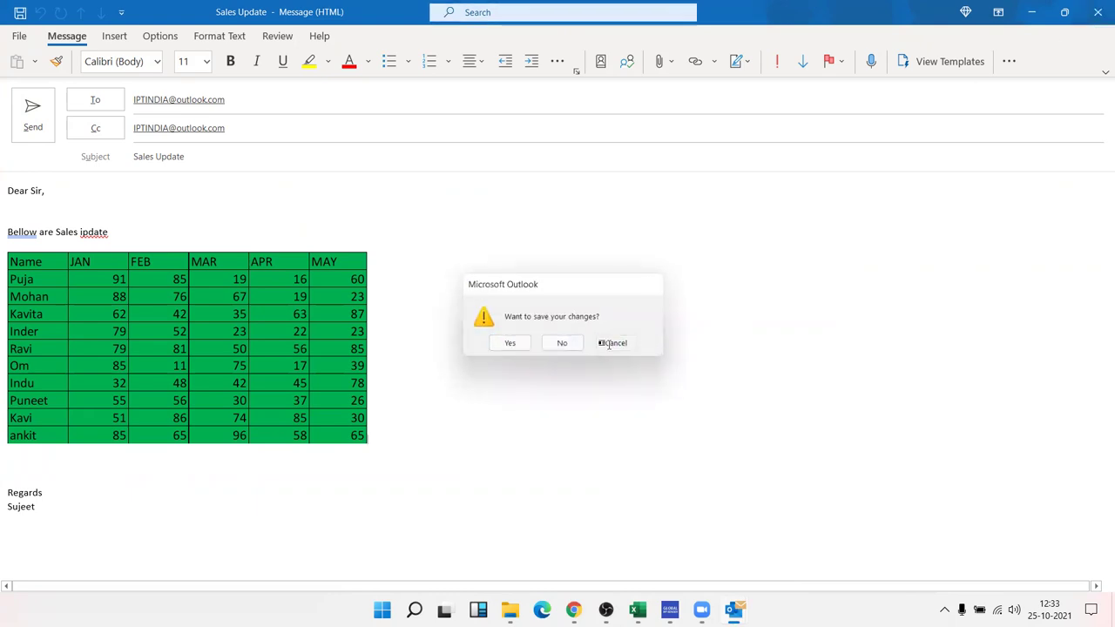
- Correct the misspelled 'ipdate' to 'update' using its spelling suggestions
{"action": "left_click", "coordinate": [481, 490]}
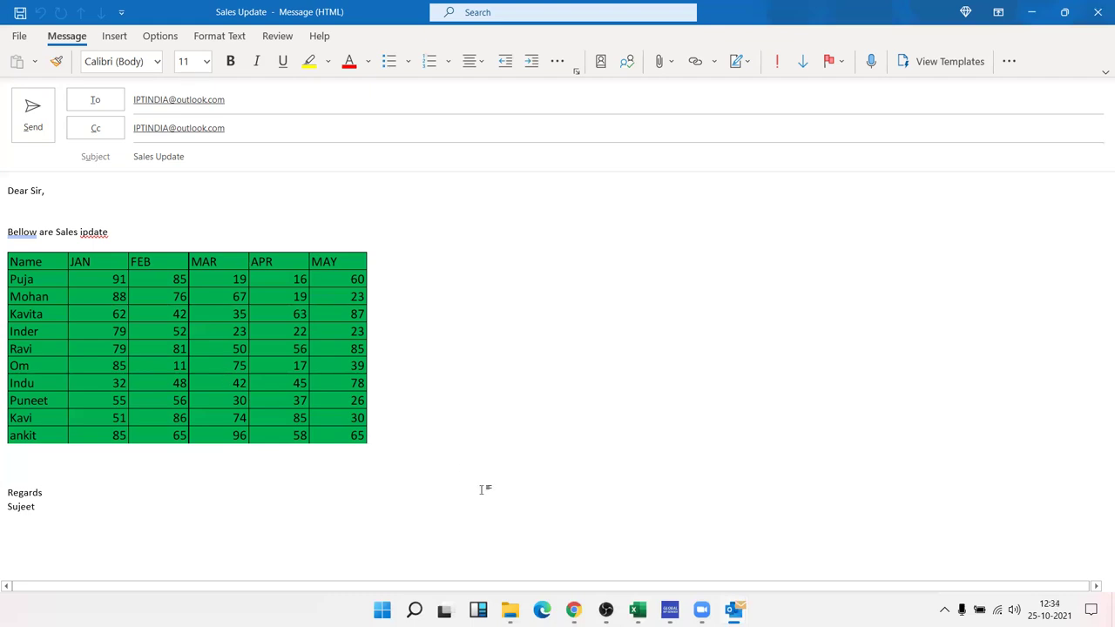
{"action": "right_click", "coordinate": [80, 232]}
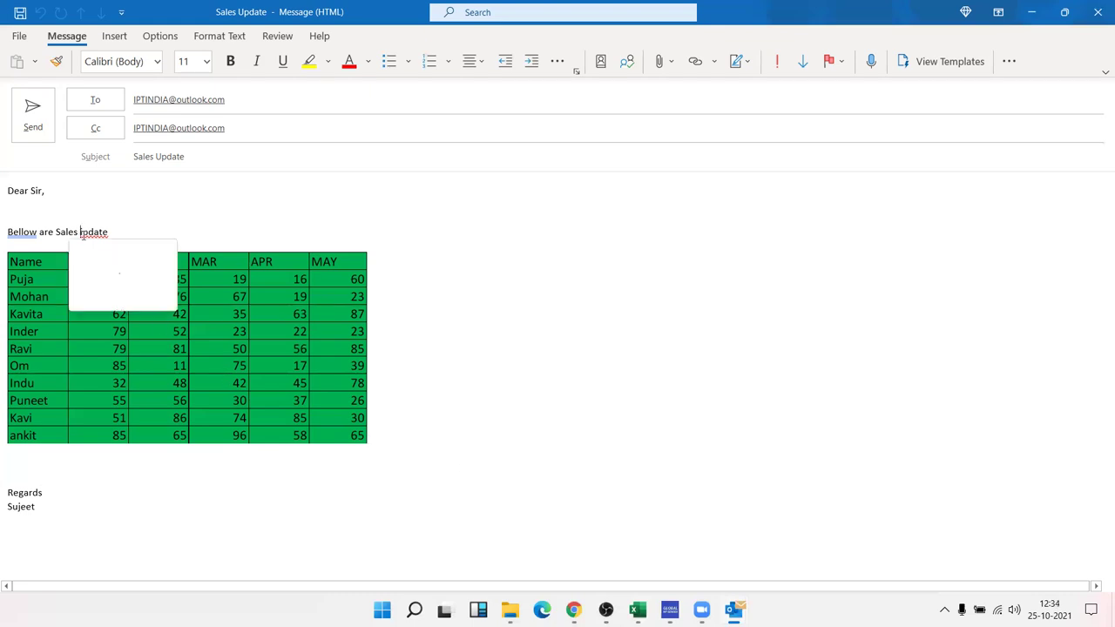
{"action": "left_click", "coordinate": [96, 286]}
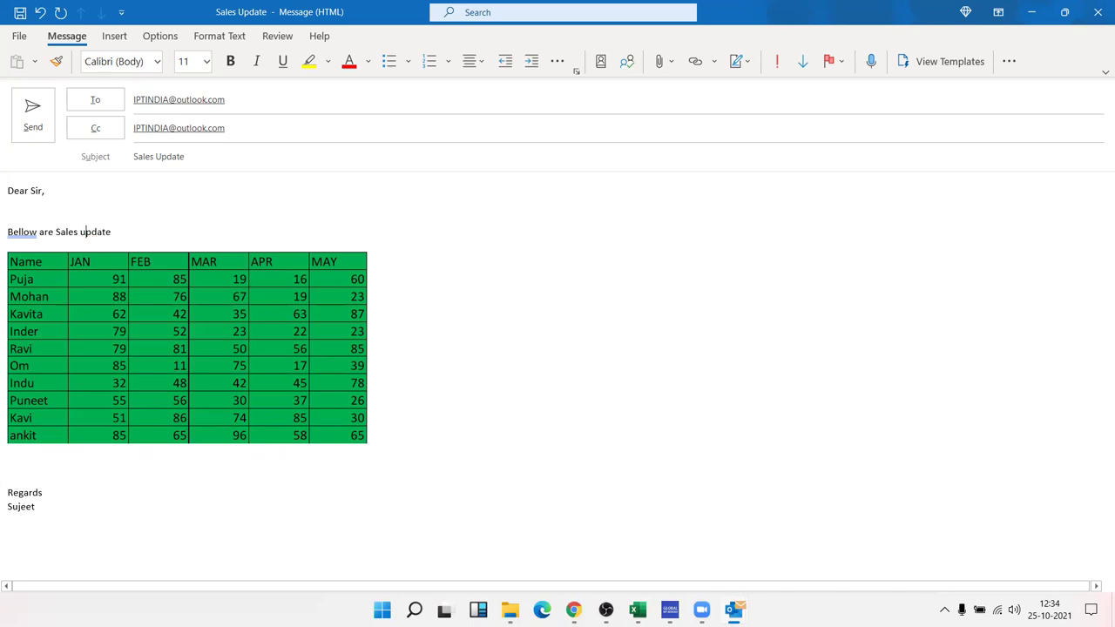
{"action": "left_click", "coordinate": [21, 37]}
- Start a Save As of the message with Outlook Template as the file type
{"action": "left_click", "coordinate": [46, 134]}
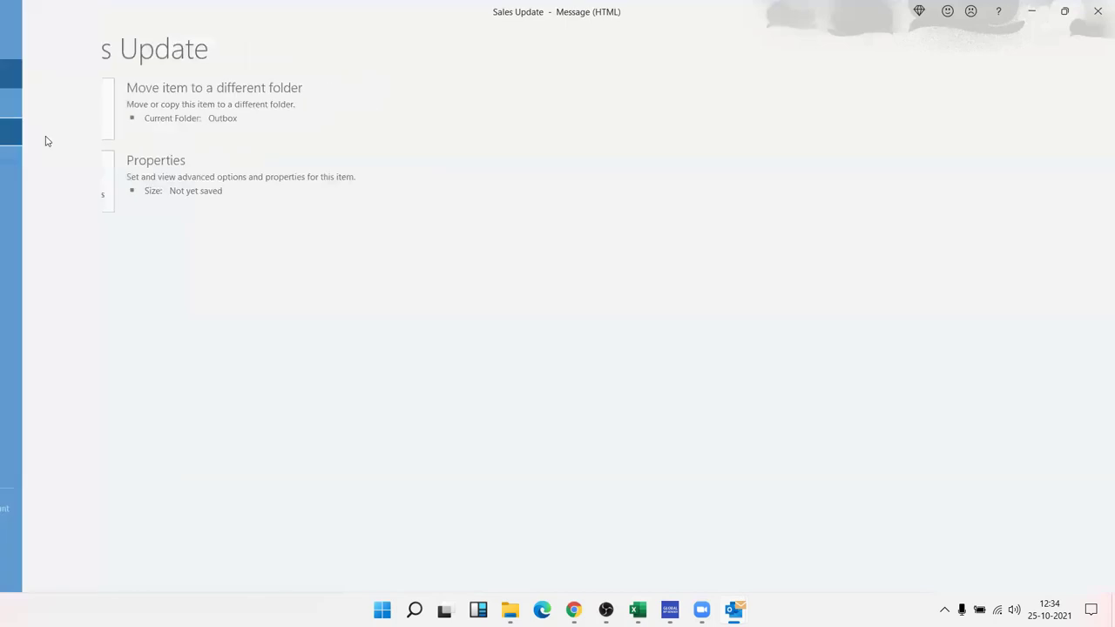
{"action": "left_click", "coordinate": [208, 285]}
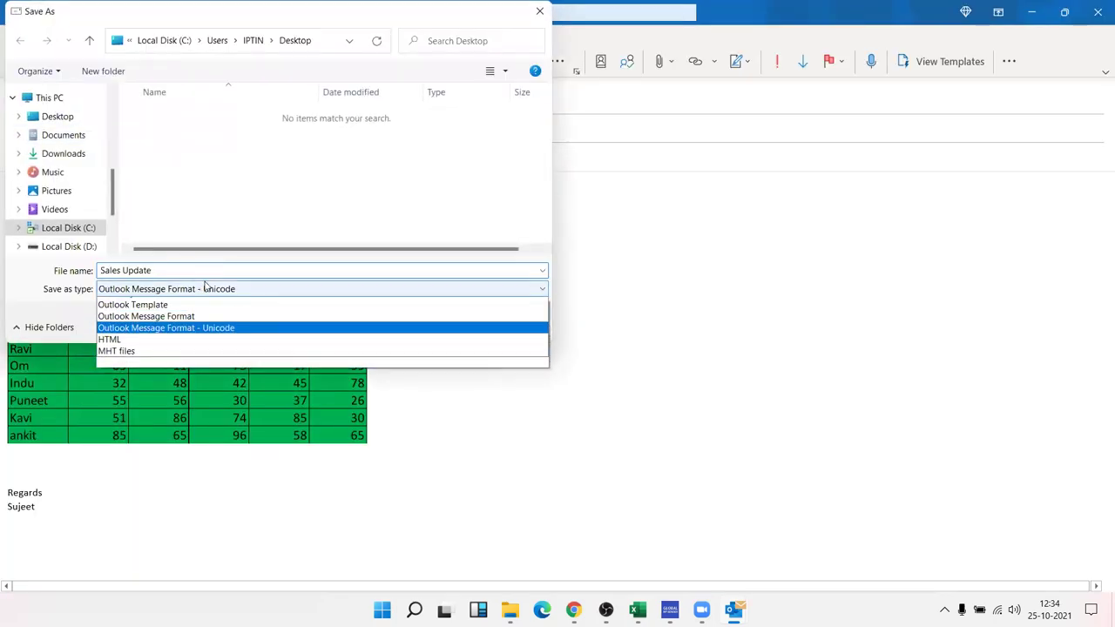
{"action": "left_click", "coordinate": [190, 316]}
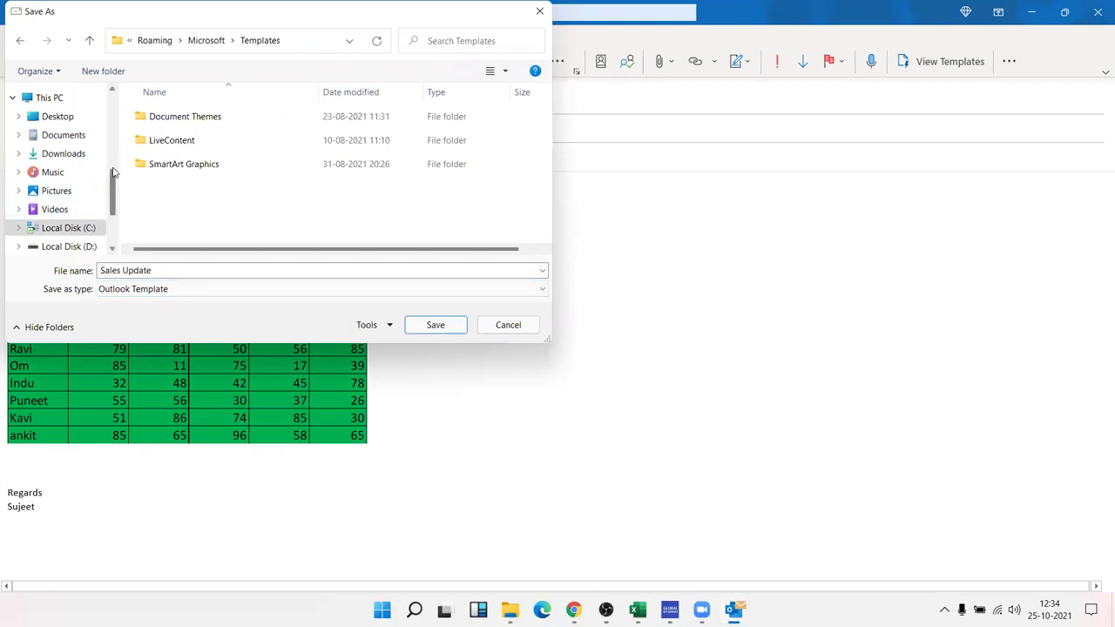
- Cancel the save and close the message window without saving changes
{"action": "left_click", "coordinate": [697, 293]}
{"action": "key", "text": "Escape"}
{"action": "left_click", "coordinate": [1098, 11]}
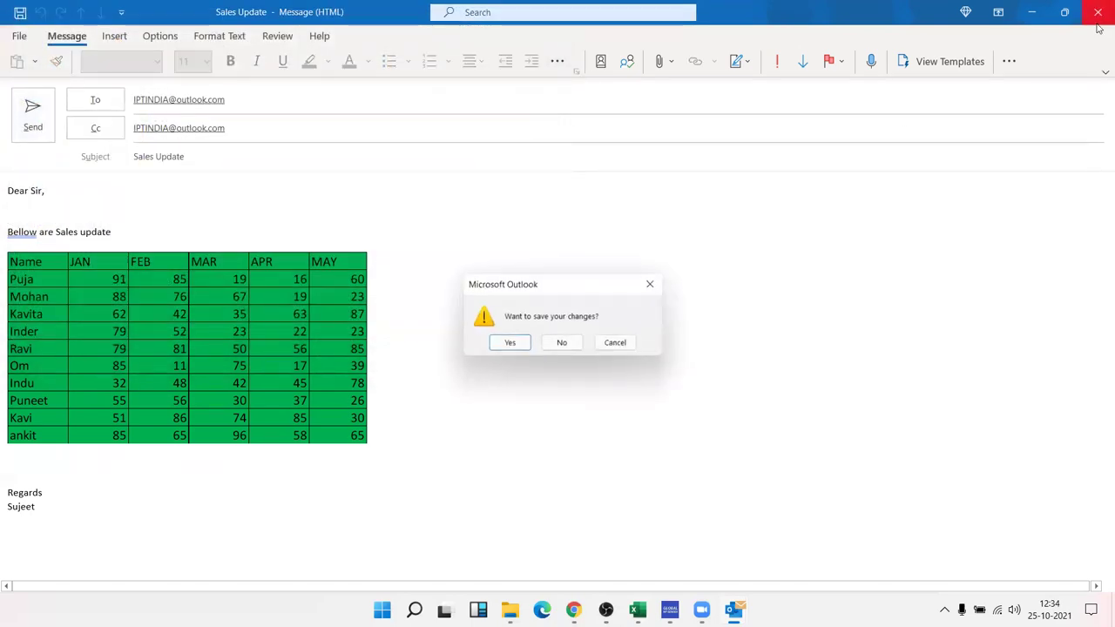
{"action": "left_click", "coordinate": [563, 343]}
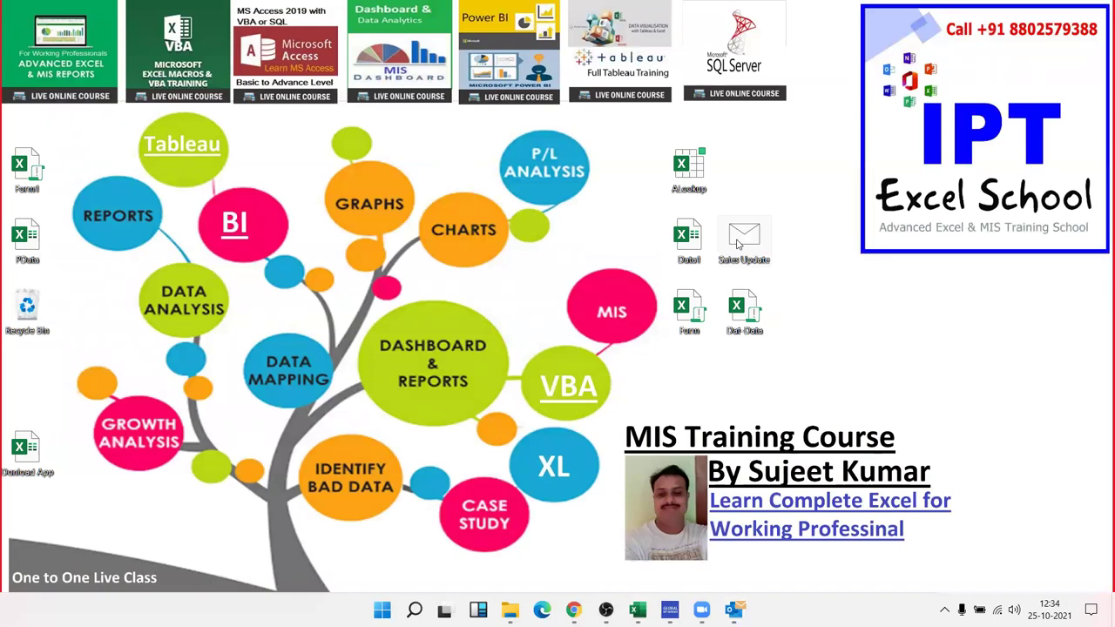
- Reopen Sales Update from the Desktop with links updated, check the linked sales table, and close without saving
{"action": "double_click", "coordinate": [739, 244]}
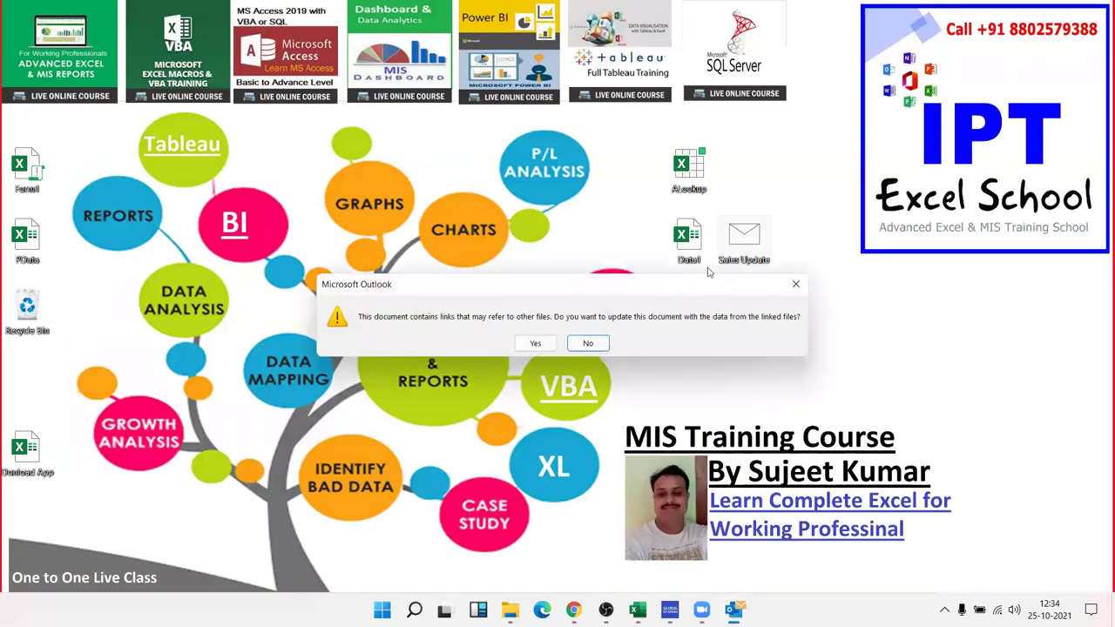
{"action": "left_click", "coordinate": [535, 343]}
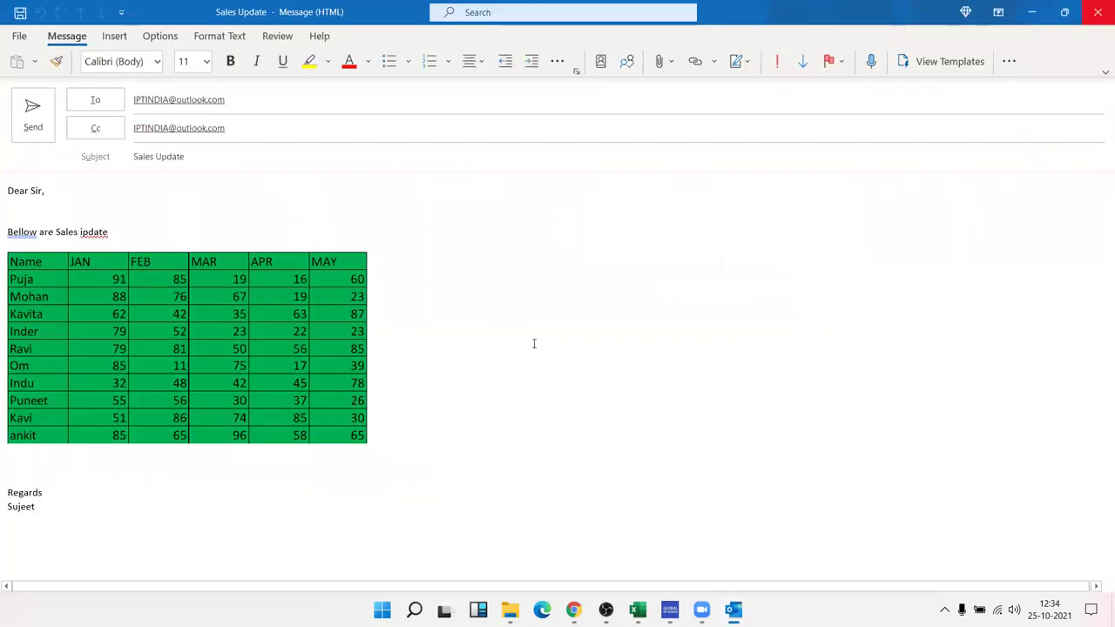
{"action": "left_click", "coordinate": [315, 320]}
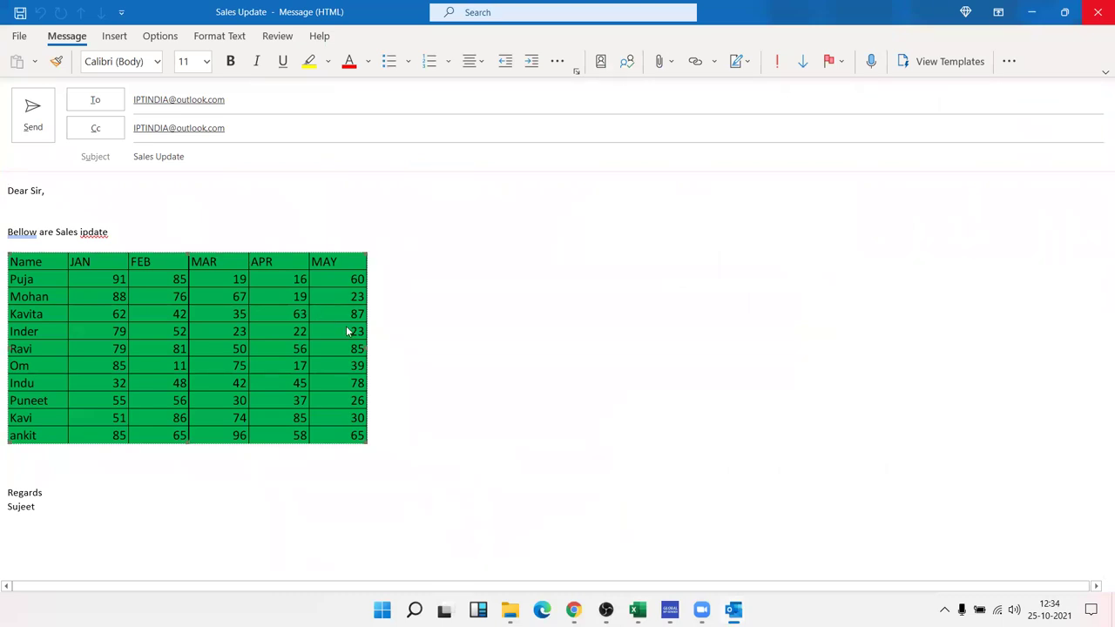
{"action": "left_click", "coordinate": [347, 331]}
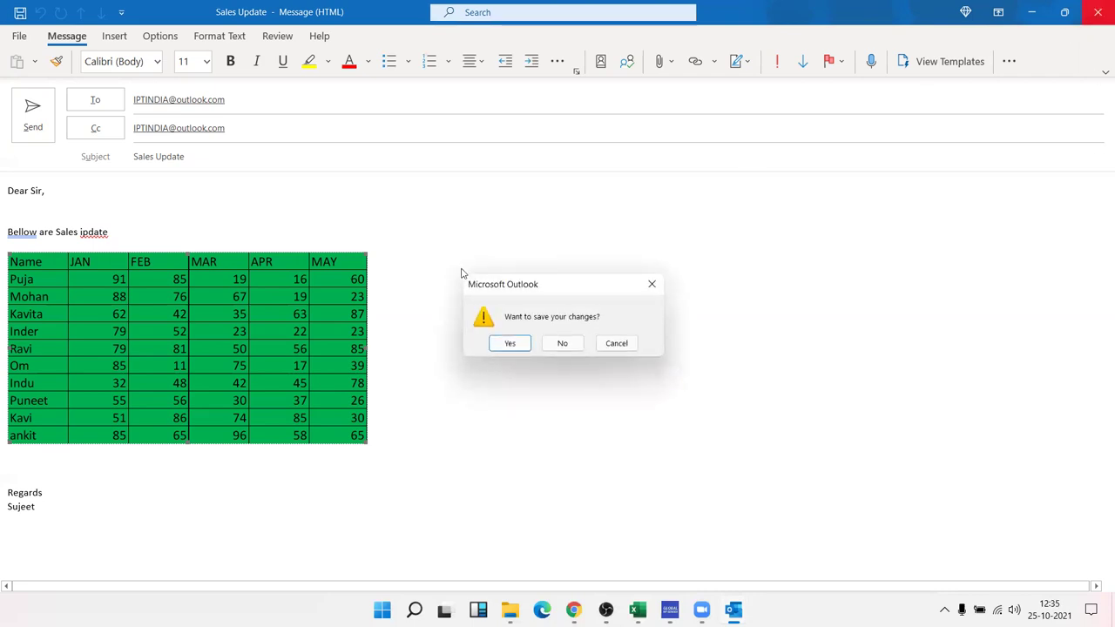
{"action": "left_click", "coordinate": [549, 343]}
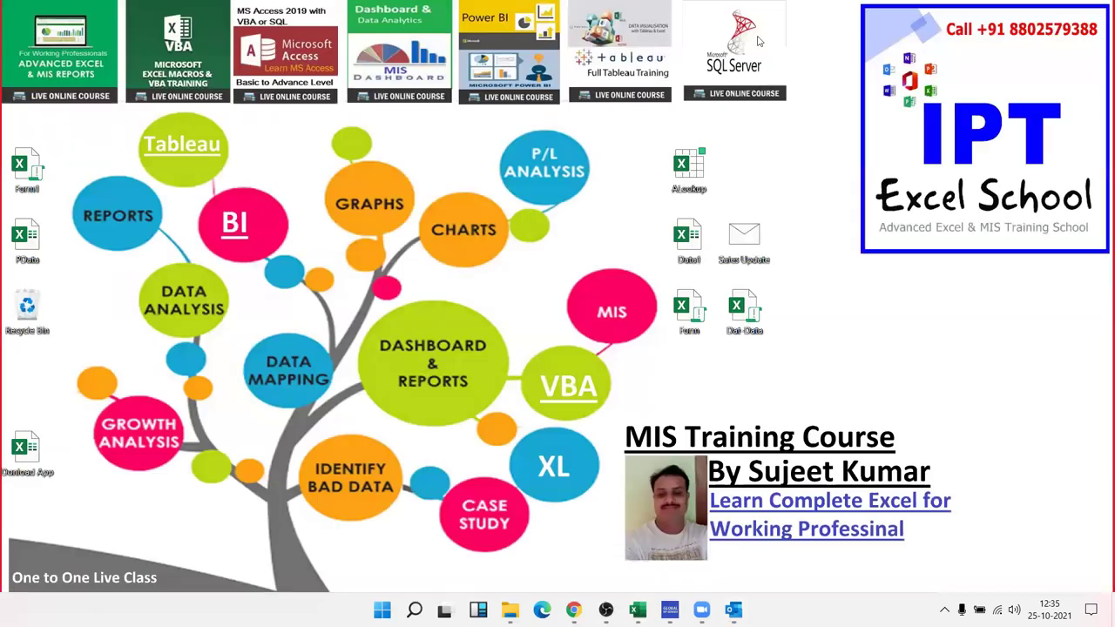